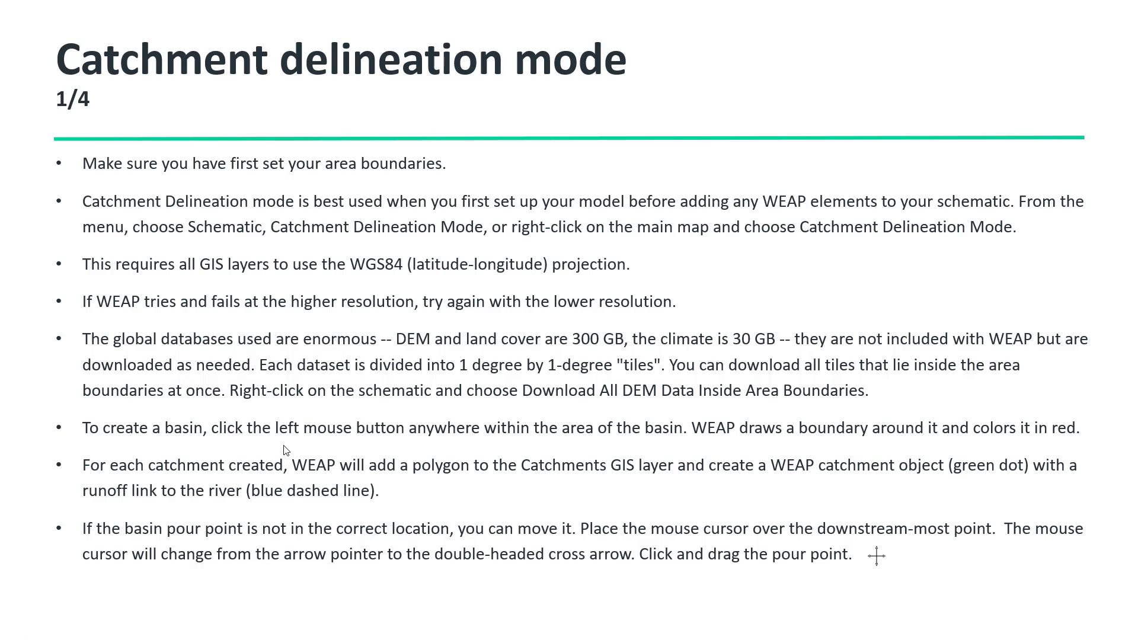
key("Right")
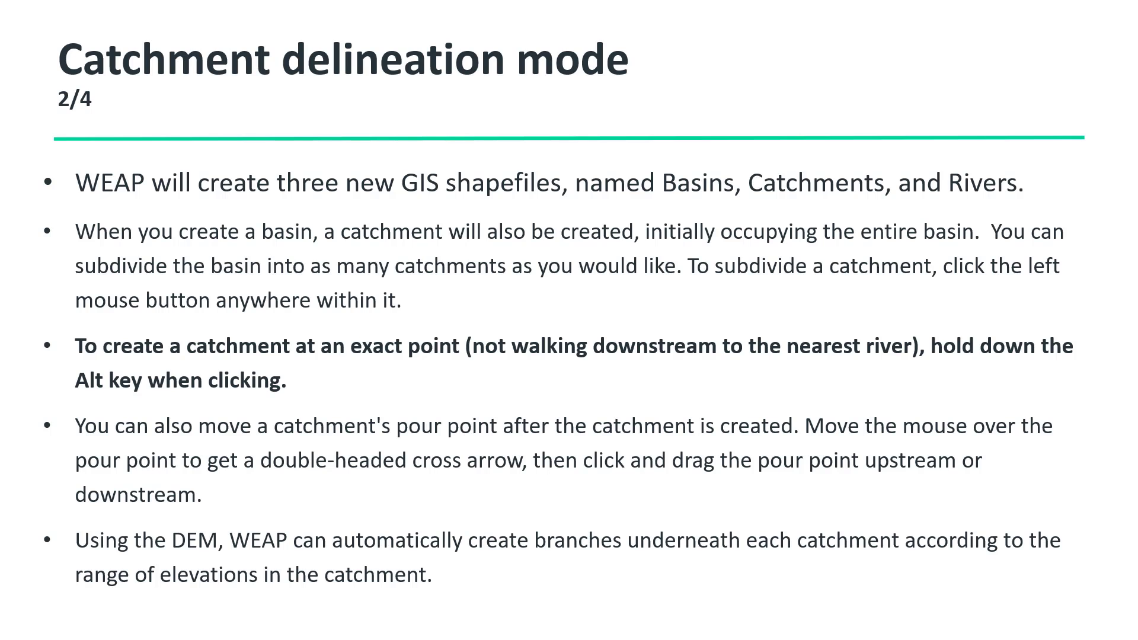
key("Right")
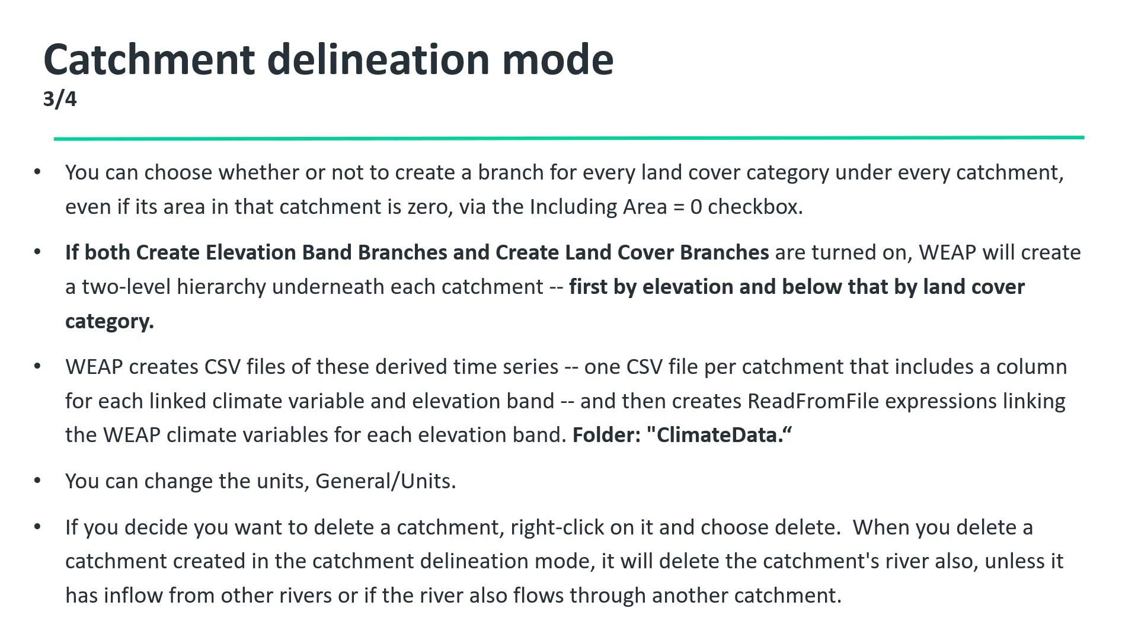
key("Right")
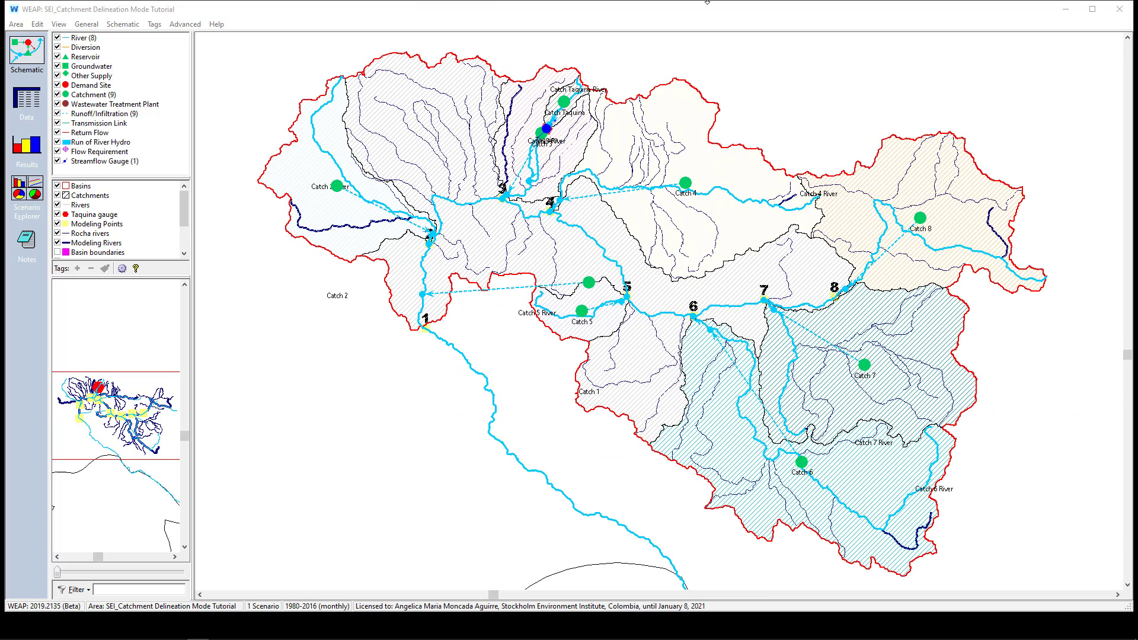
Revert the SEI_Catchment Delineation Mode Tutorial area to its saved version of 19 December 2020, 13:25 - GIS
scroll(560, 336, "down", 3)
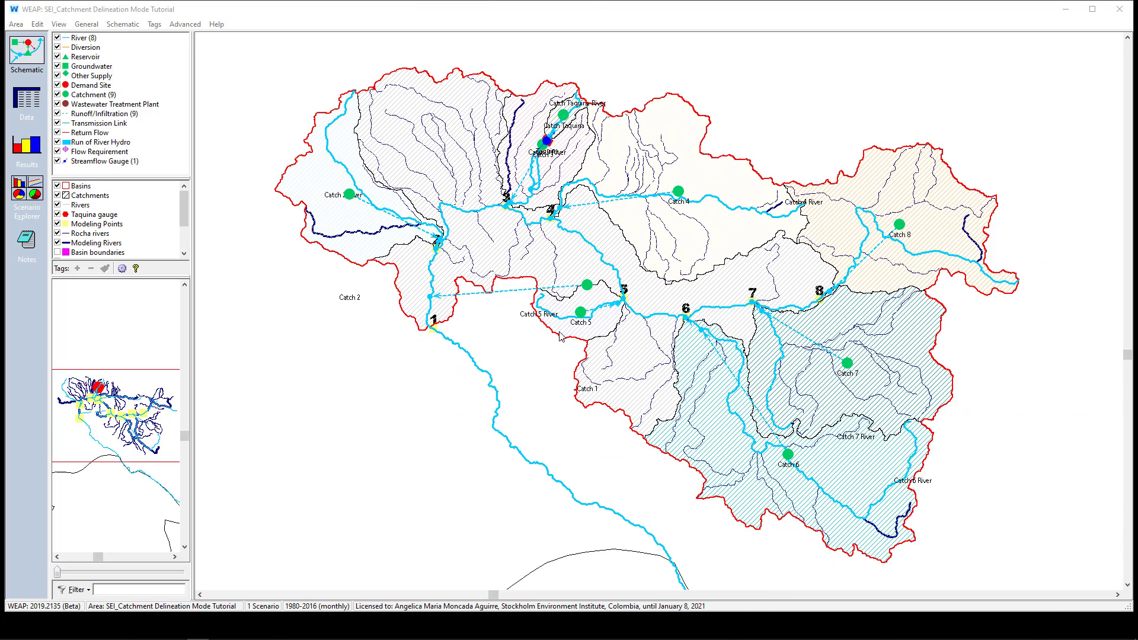
scroll(561, 336, "down", 2)
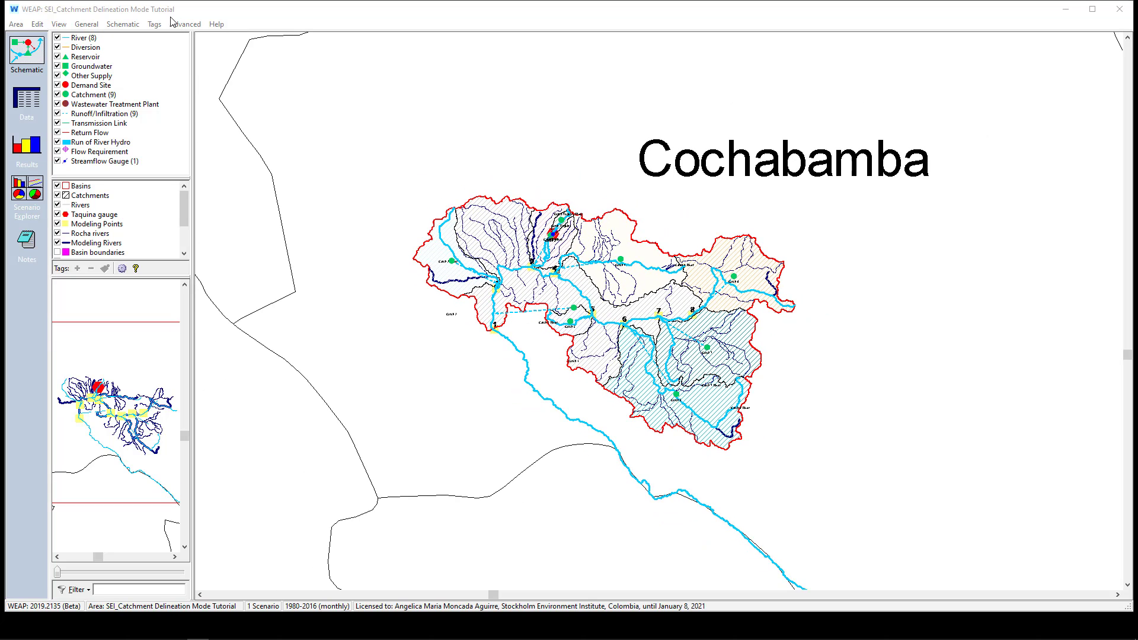
left_click(20, 27)
mouse_move(89, 120)
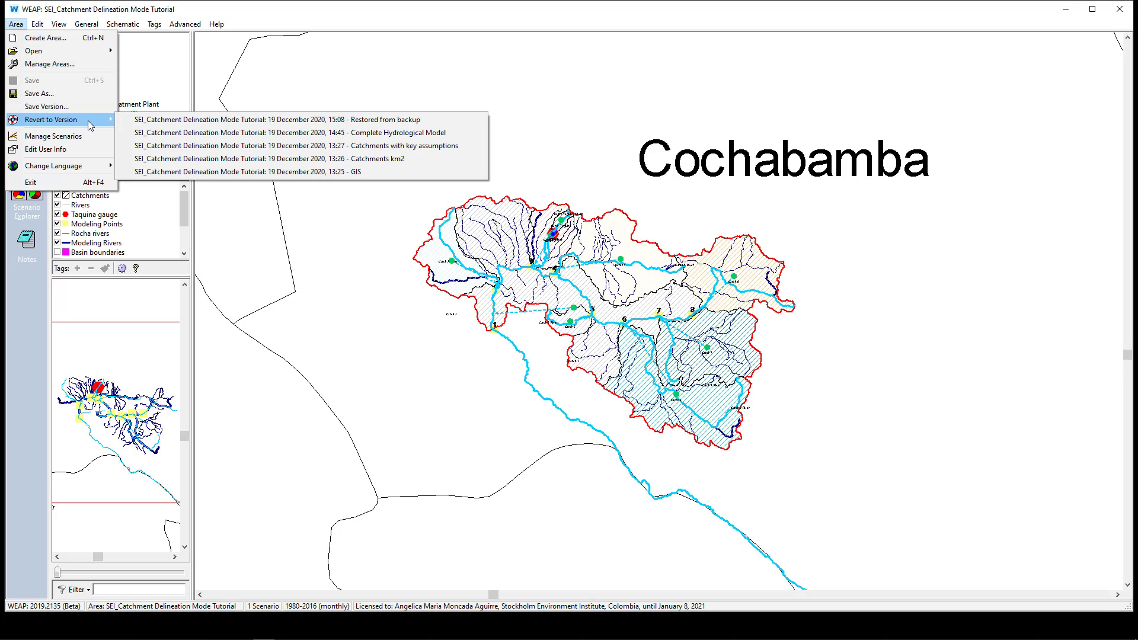
left_click(286, 171)
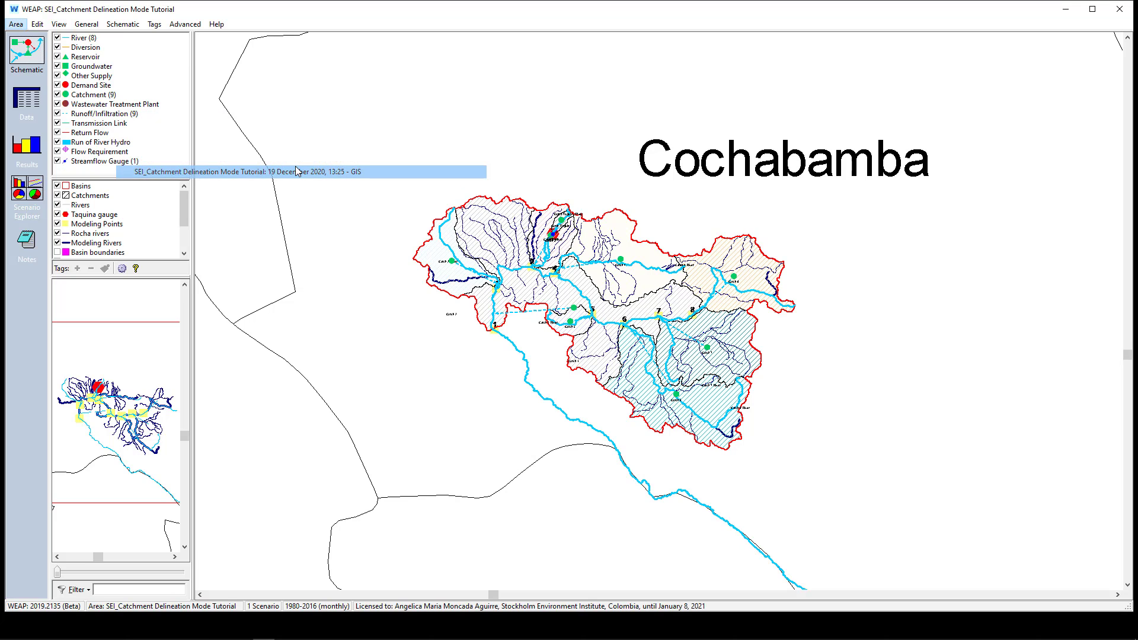
left_click(531, 349)
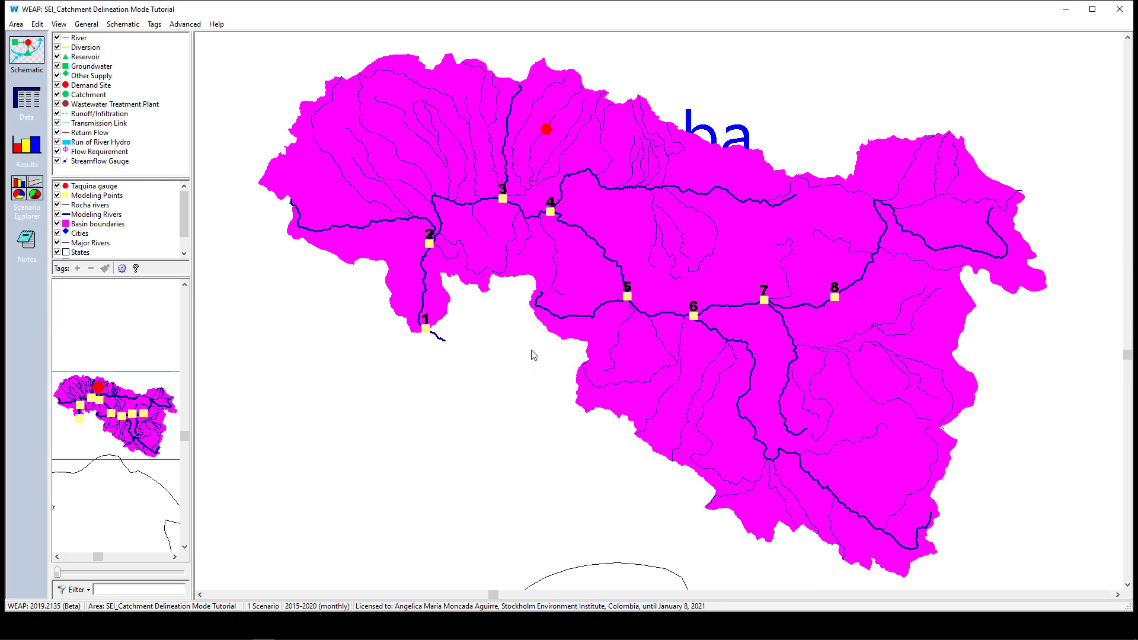
Examine where the basin lies within Cochabamba and South America, and its modeling points on the schematic map
scroll(531, 354, "down", 2)
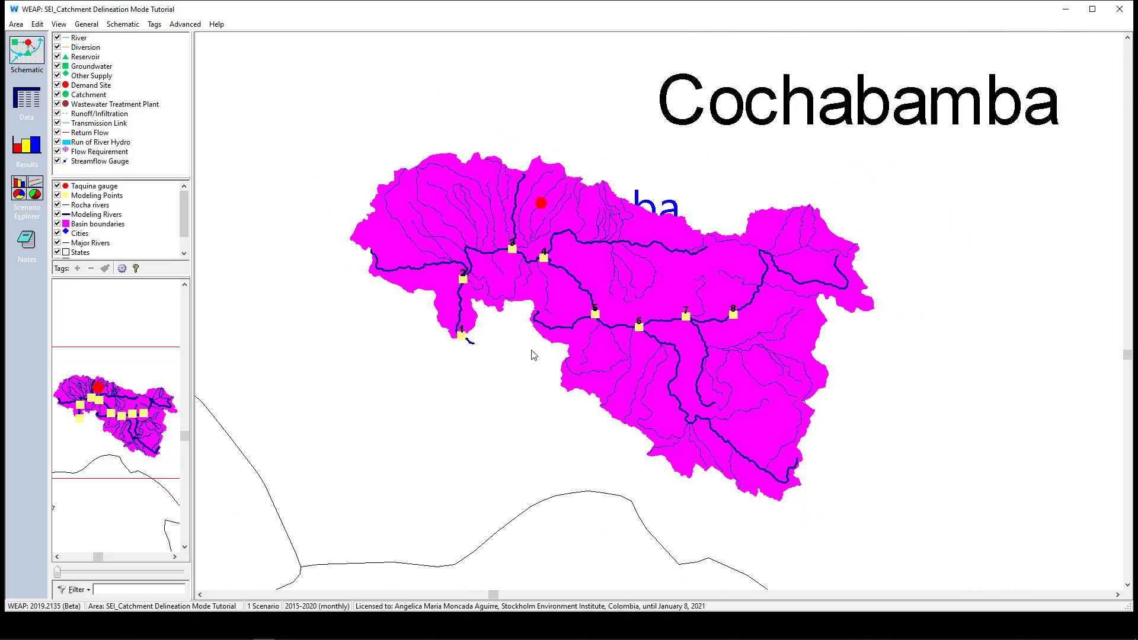
scroll(532, 355, "down", 5)
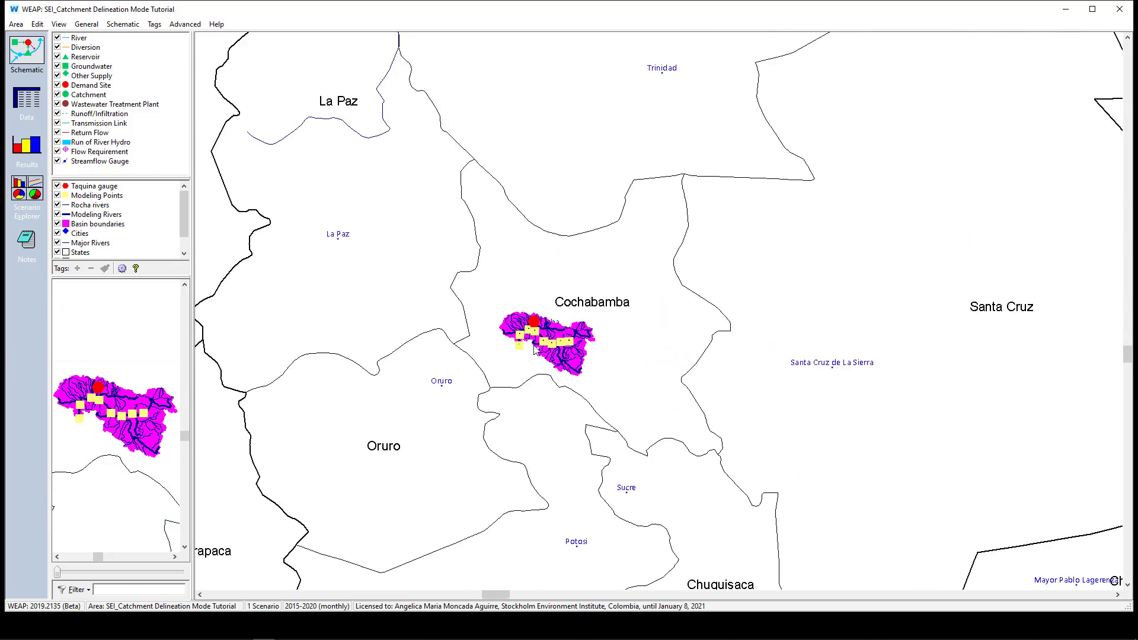
scroll(534, 349, "down", 4)
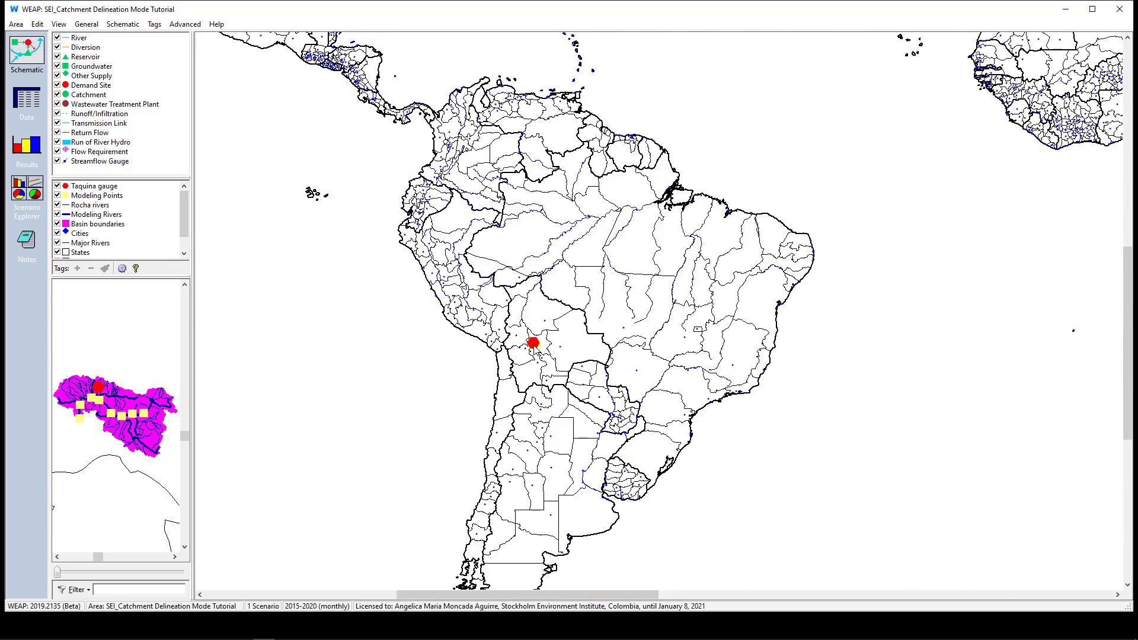
scroll(533, 349, "up", 8)
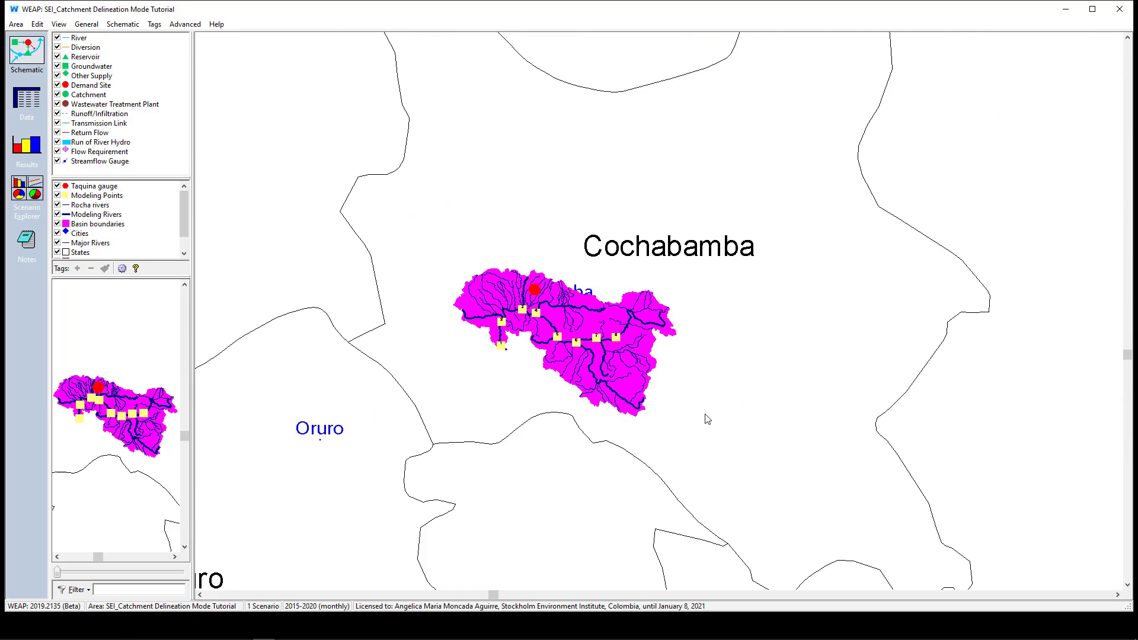
scroll(593, 380, "up", 3)
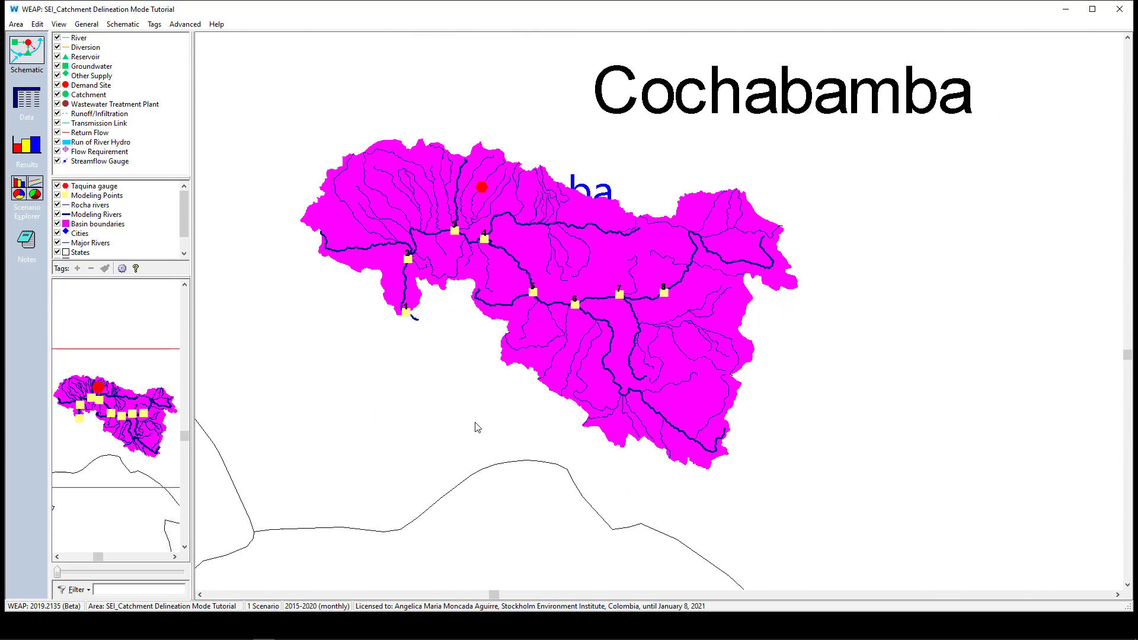
scroll(477, 426, "up", 3)
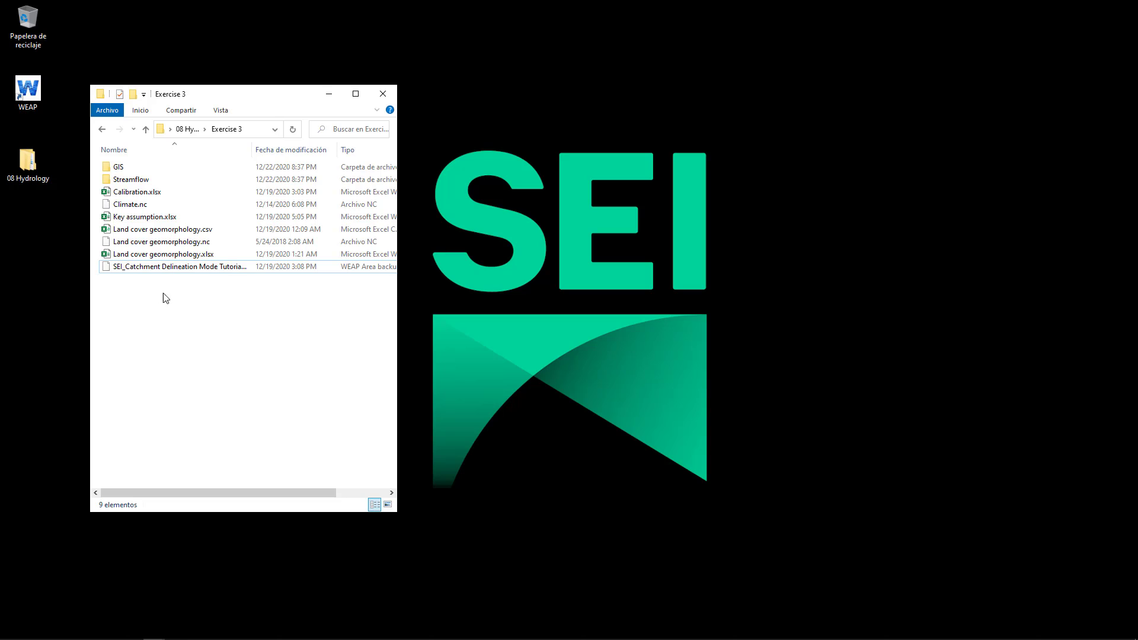
Switch to the Exercise 3 folder in File Explorer and locate the Climate.nc and Land cover geomorphology.nc input files
left_click(166, 205)
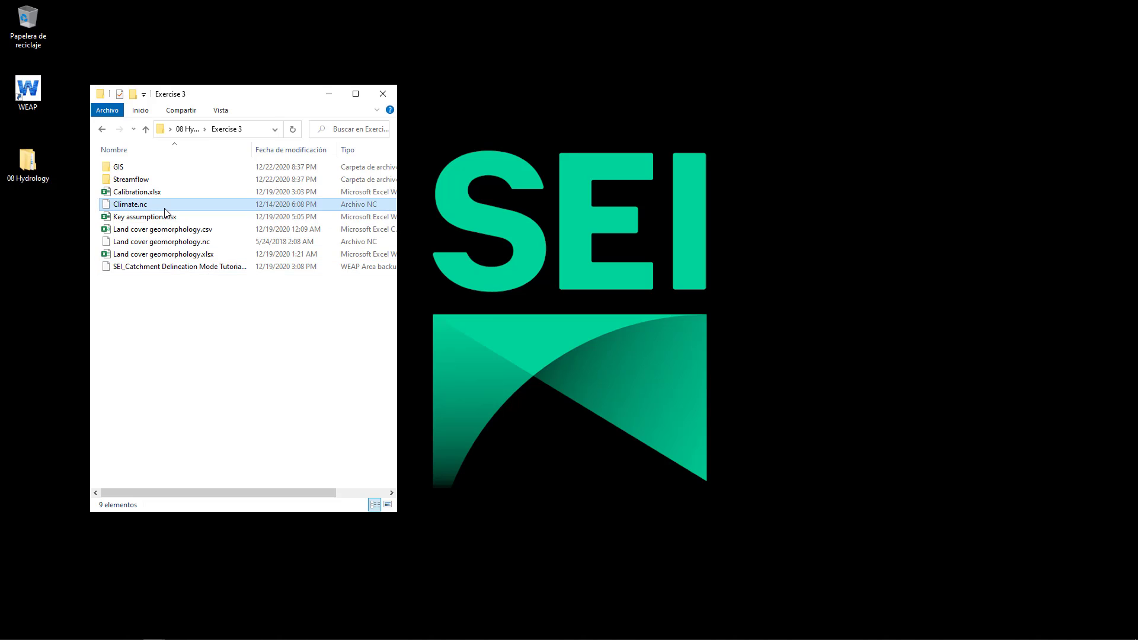
left_click(169, 243, "ctrl")
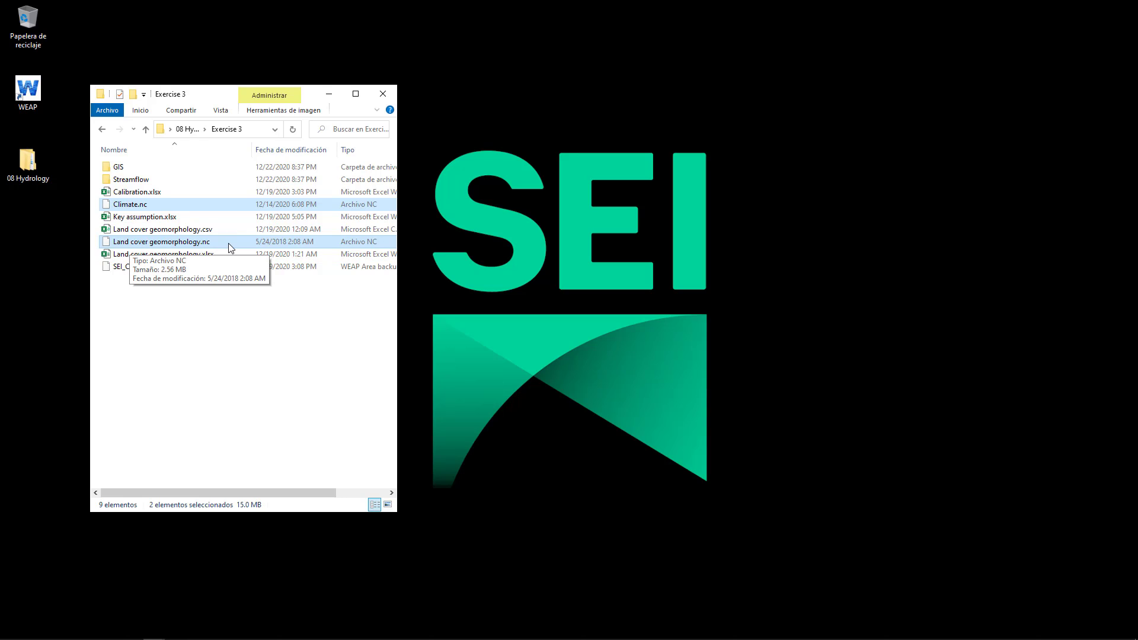
left_click(175, 380)
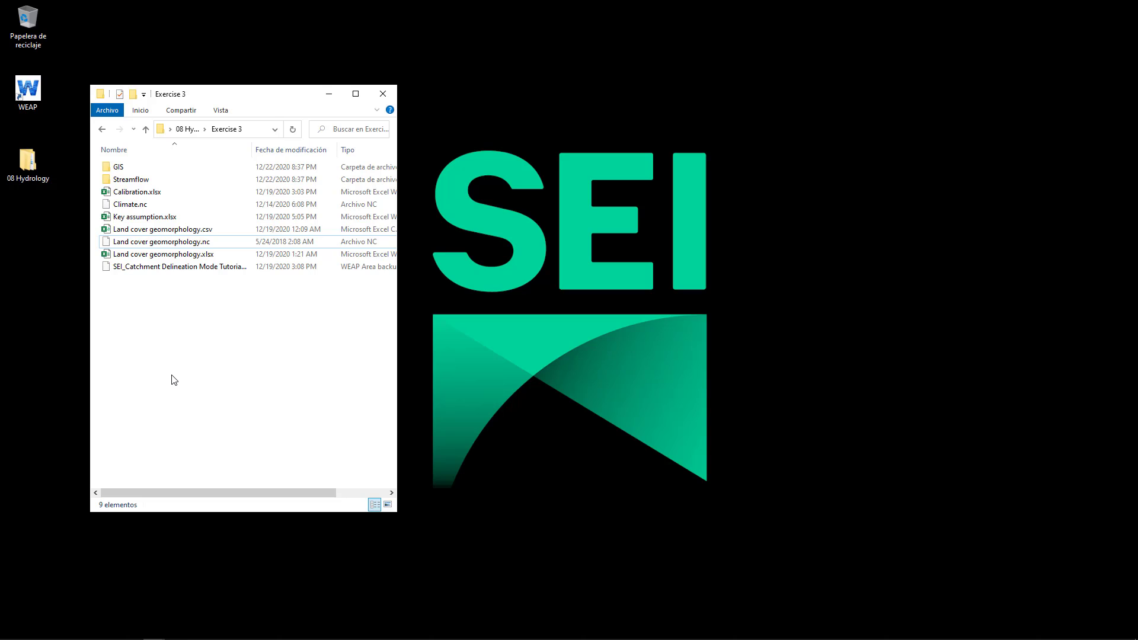
left_click(160, 242)
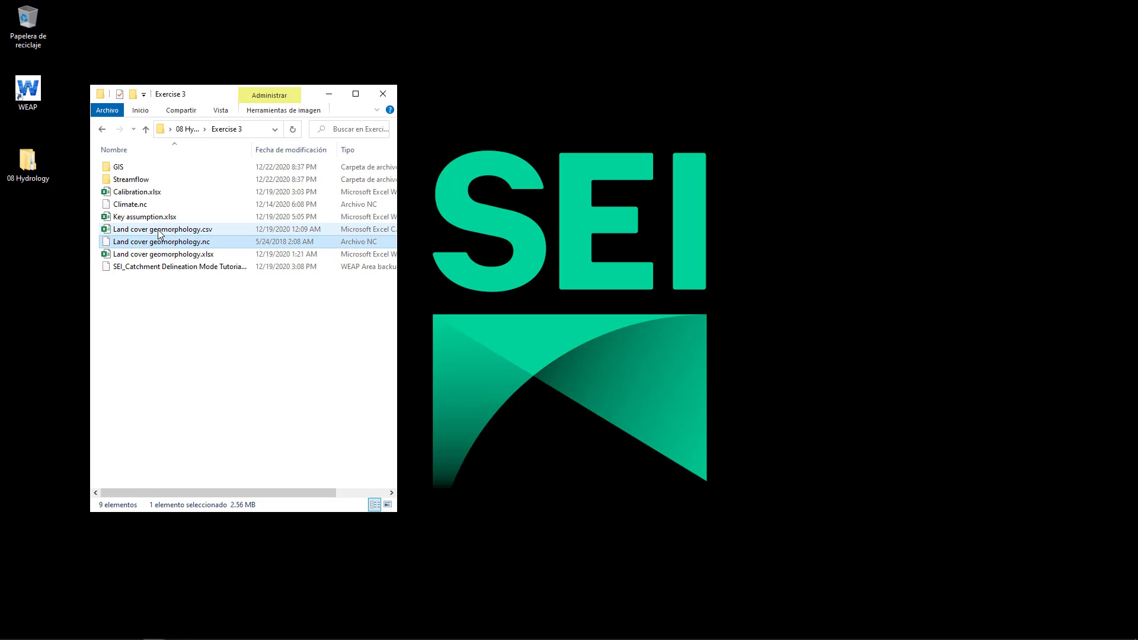
left_click(139, 298)
Open Land cover geomorphology.csv in Excel, fit the Value and Name columns to their contents, and review the class list
double_click(139, 230)
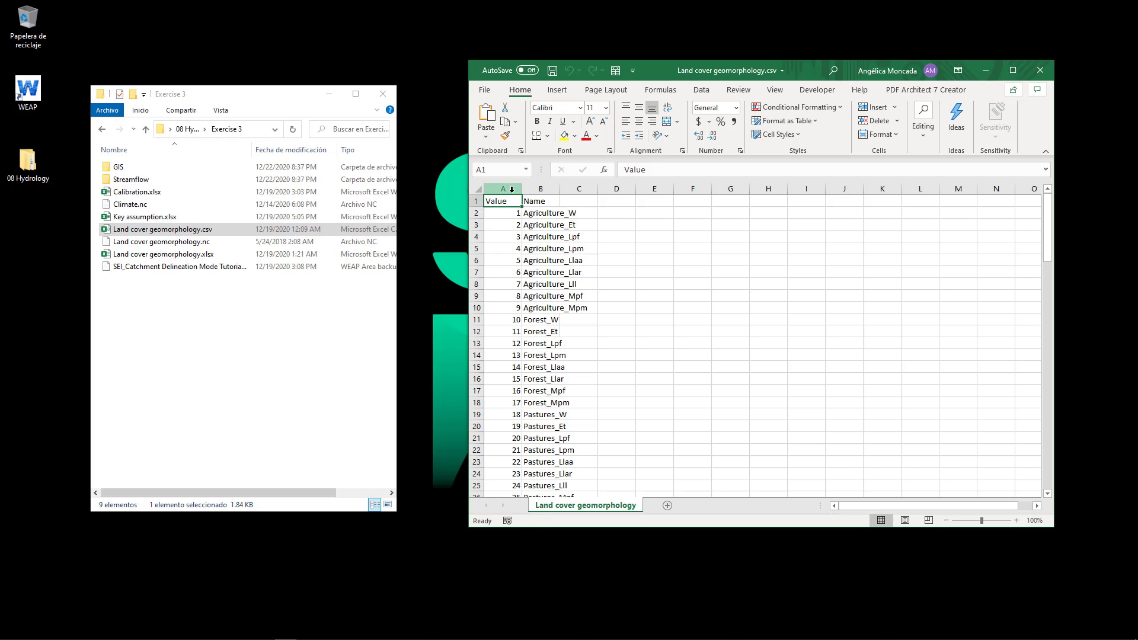
left_click_drag(513, 189, 529, 191)
double_click(560, 188)
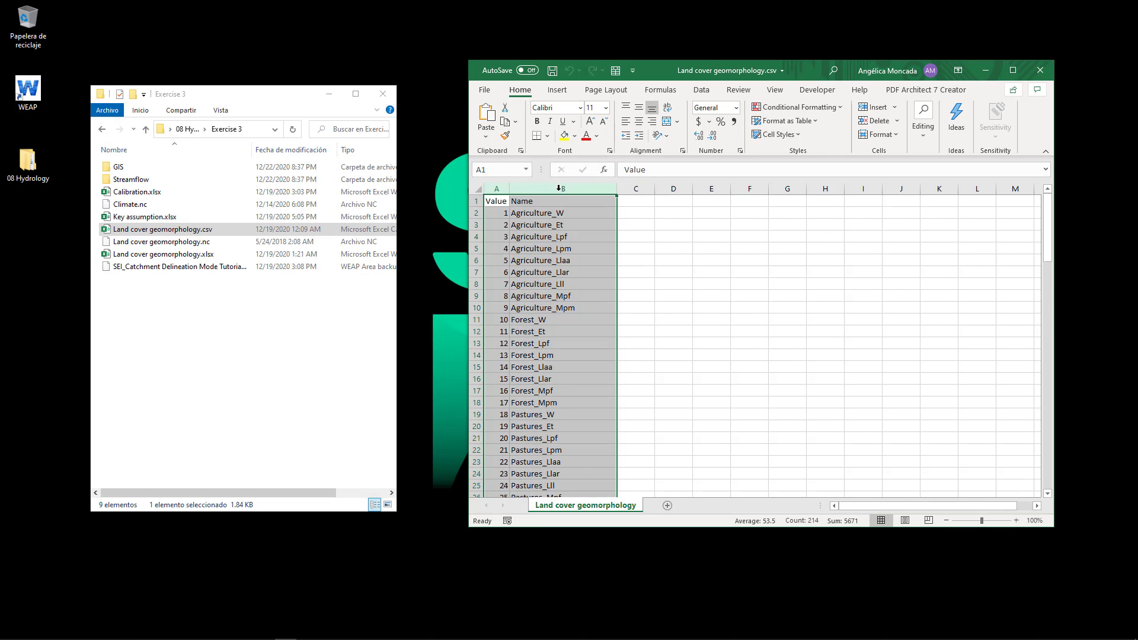
scroll(601, 289, "down", 20)
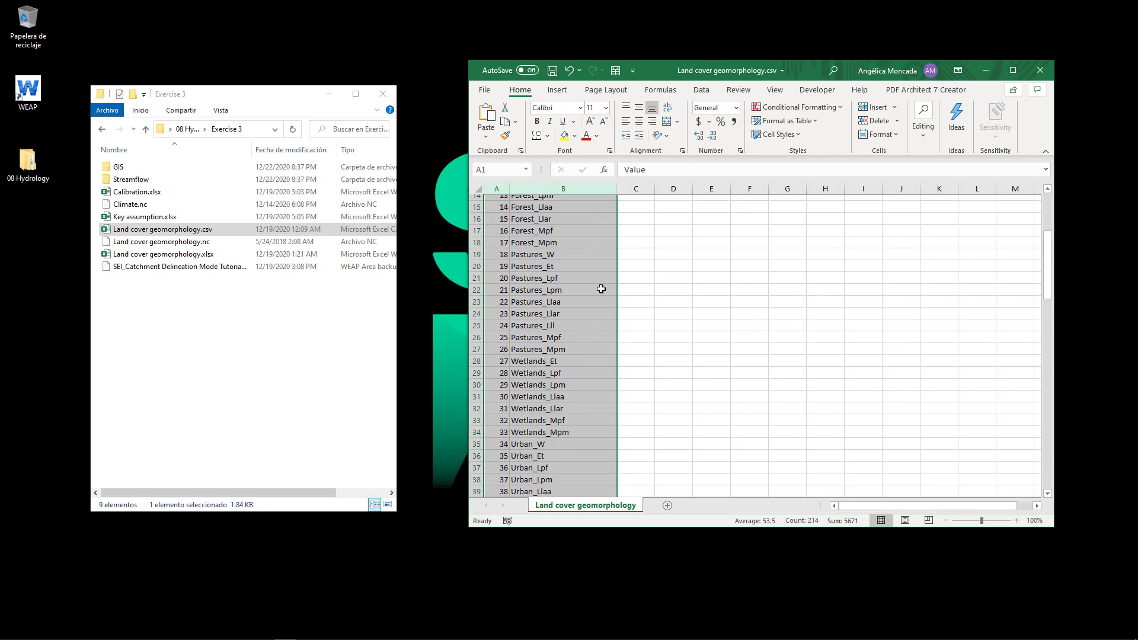
scroll(601, 289, "up", 20)
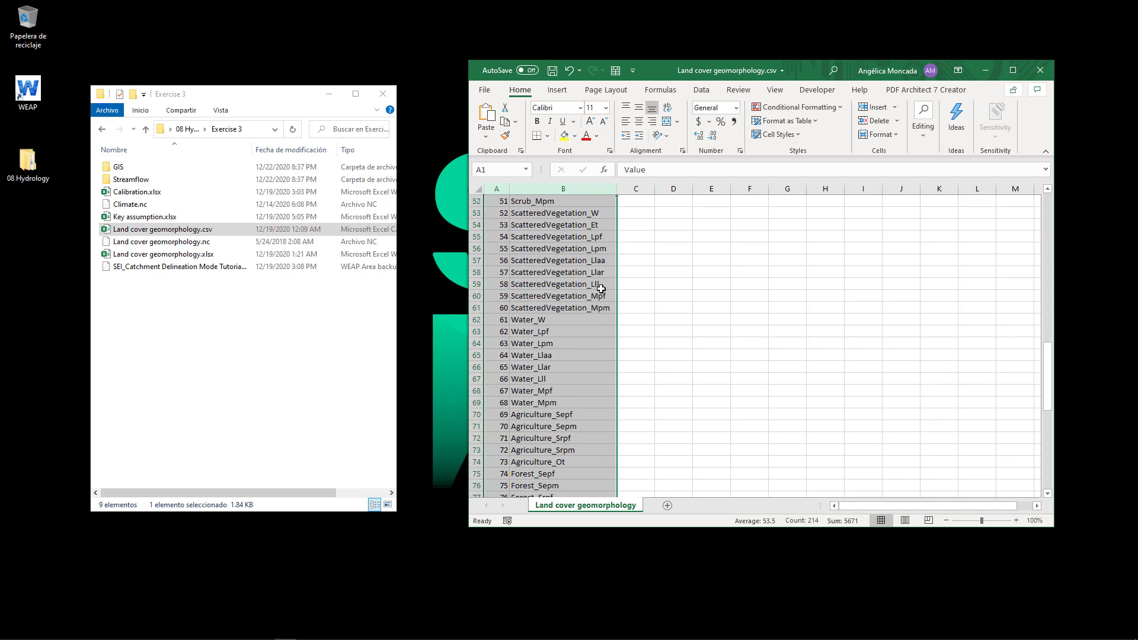
left_click(520, 189)
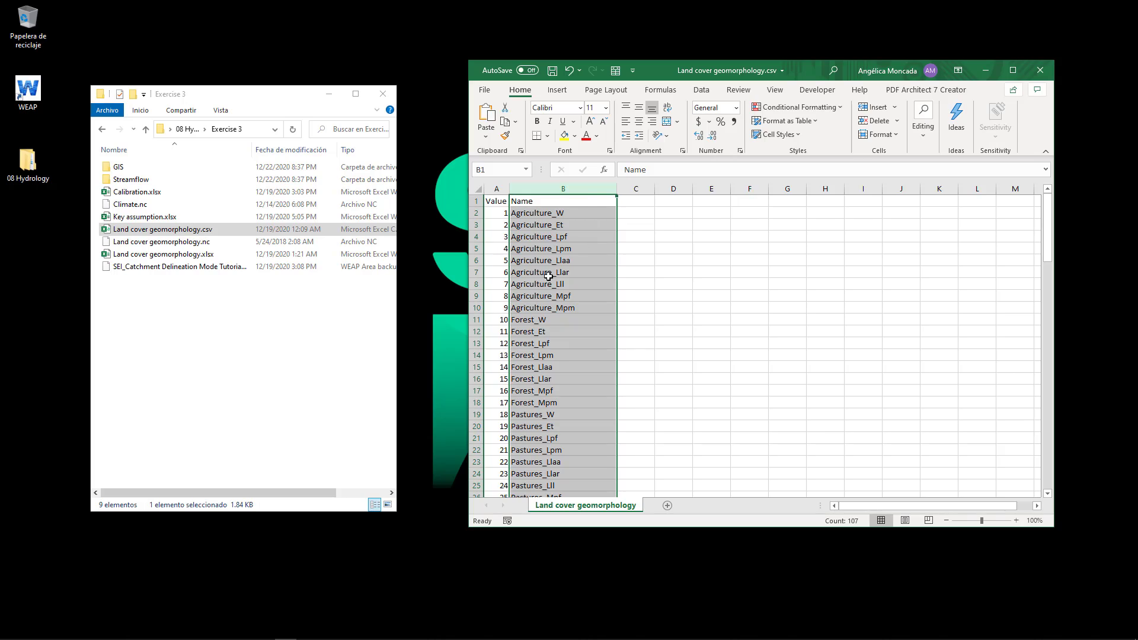
Open Land cover geomorphology.xlsx and examine its land cover and geomorphology class tables in columns A to D
double_click(202, 254)
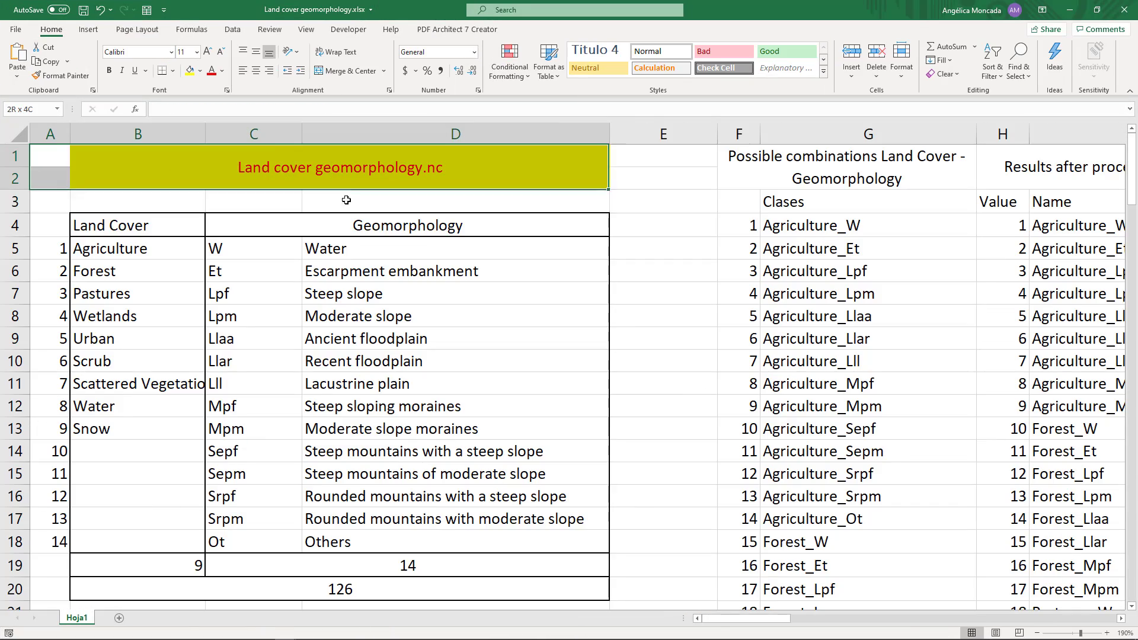
left_click_drag(346, 199, 451, 601)
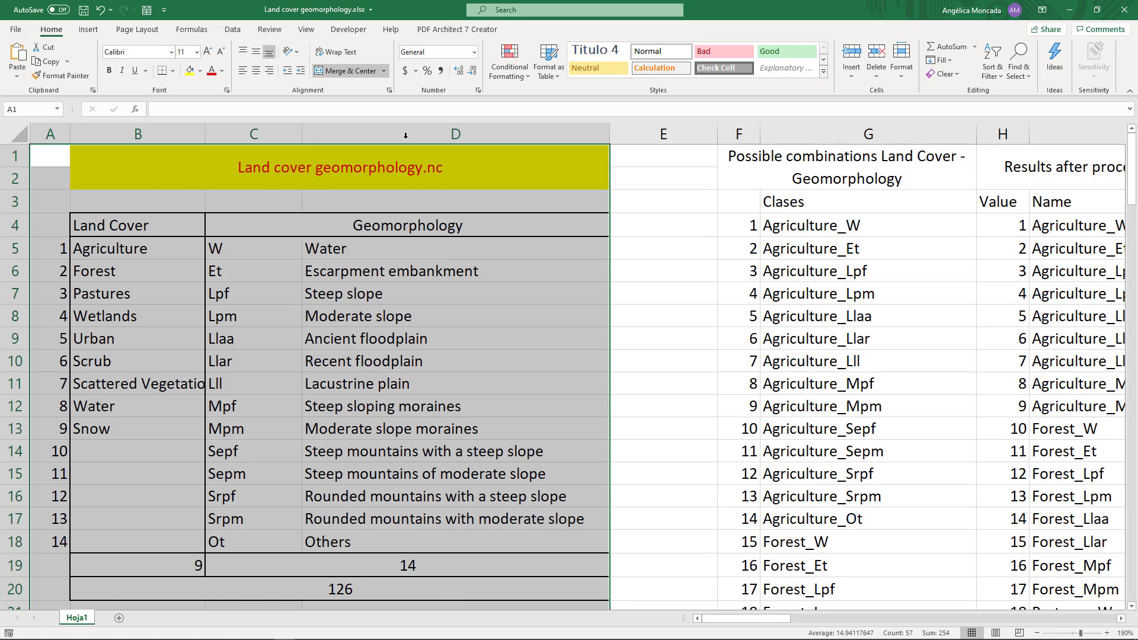
Switch back to WEAP, check the area boundary rectangle around the whole basin, and accept it
right_click(523, 441)
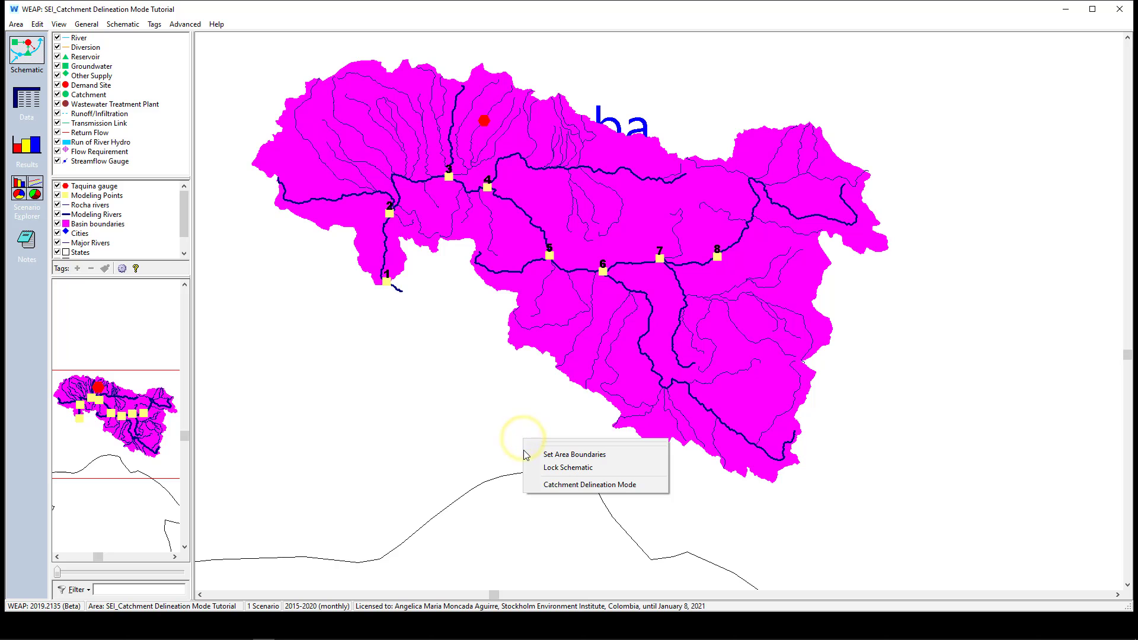
left_click(530, 455)
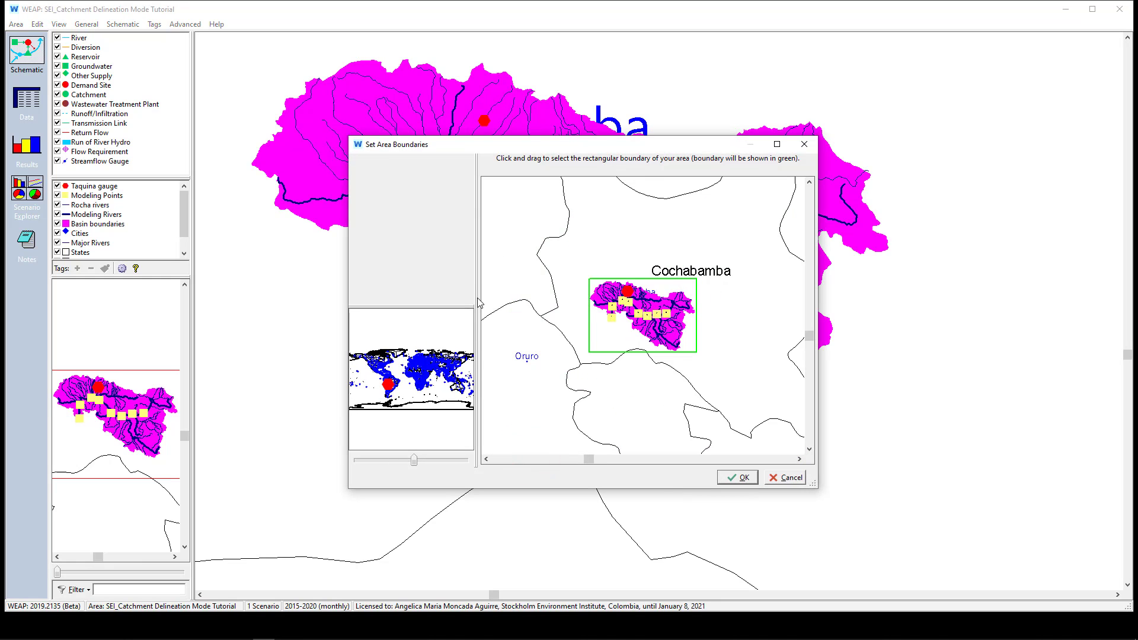
scroll(663, 320, "up", 4)
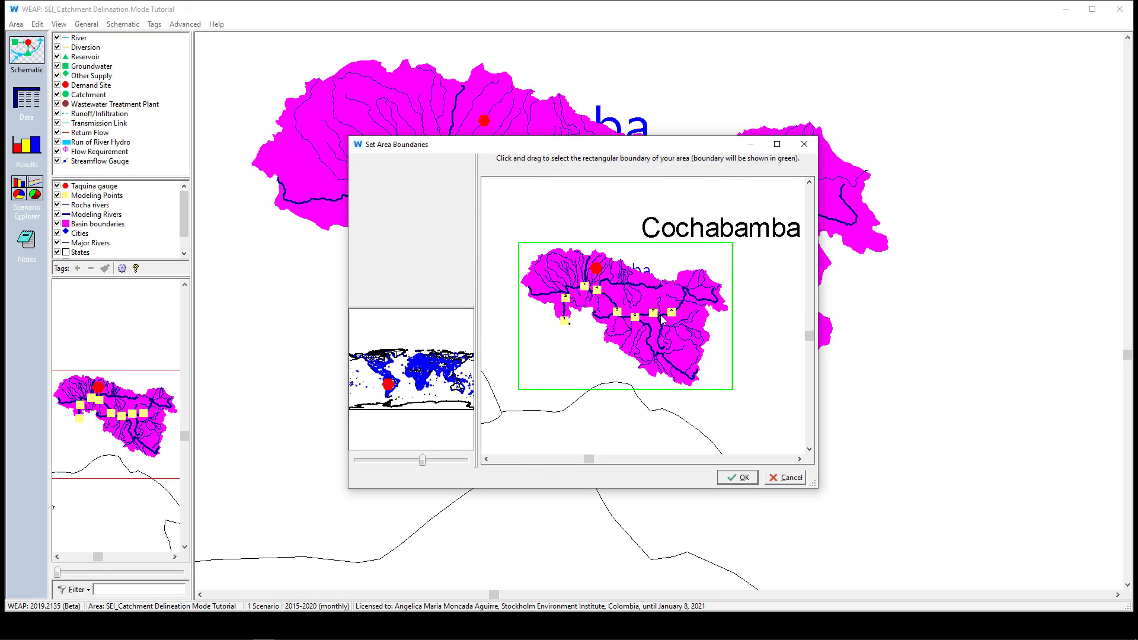
scroll(662, 319, "up", 2)
scroll(662, 319, "down", 2)
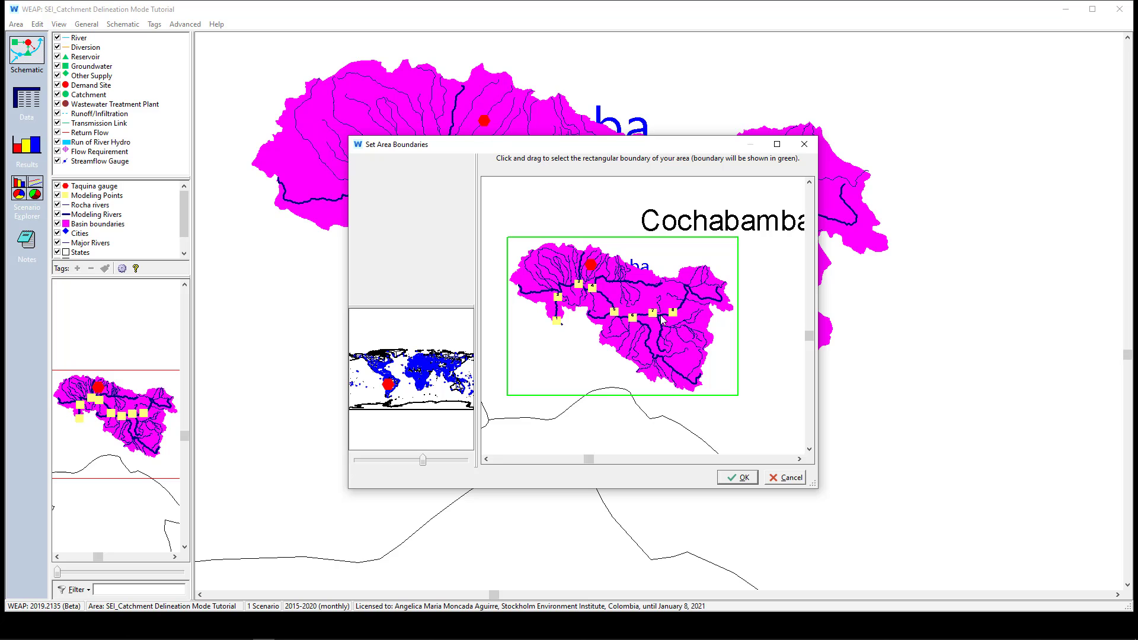
left_click(738, 477)
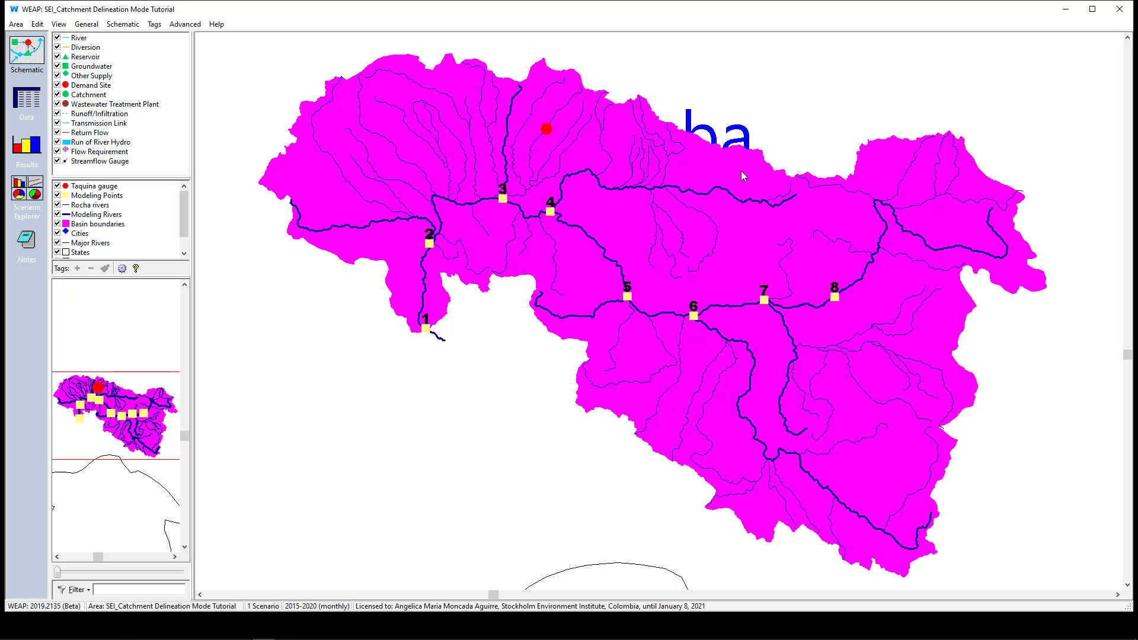
Maximize the WEAP window and turn on Catchment Delineation Mode for the schematic
left_click(1093, 9)
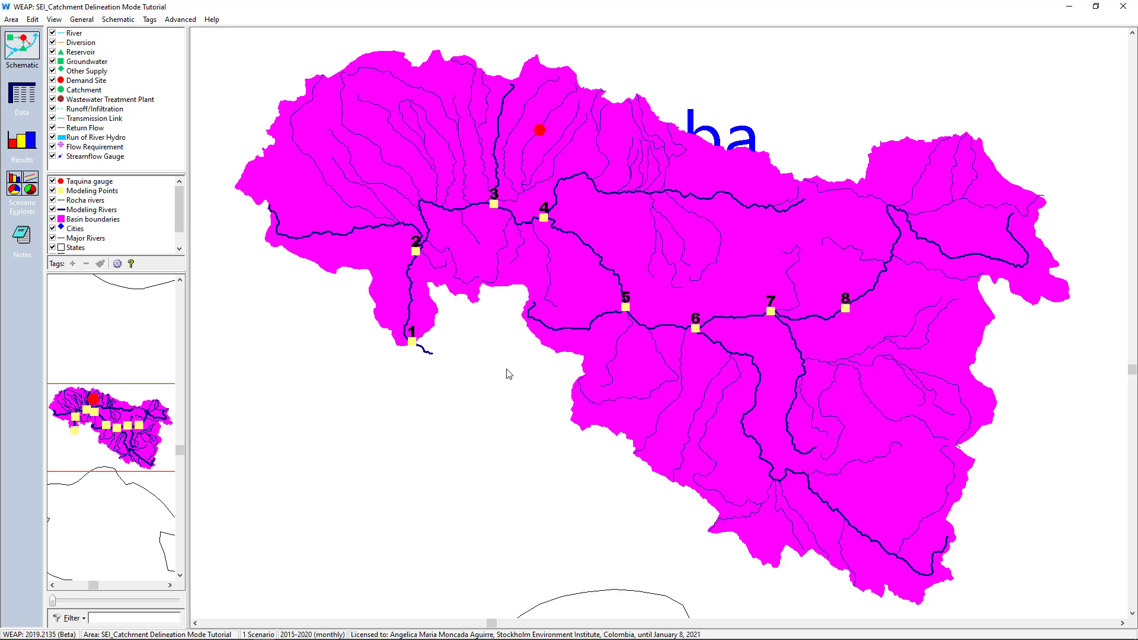
left_click(121, 19)
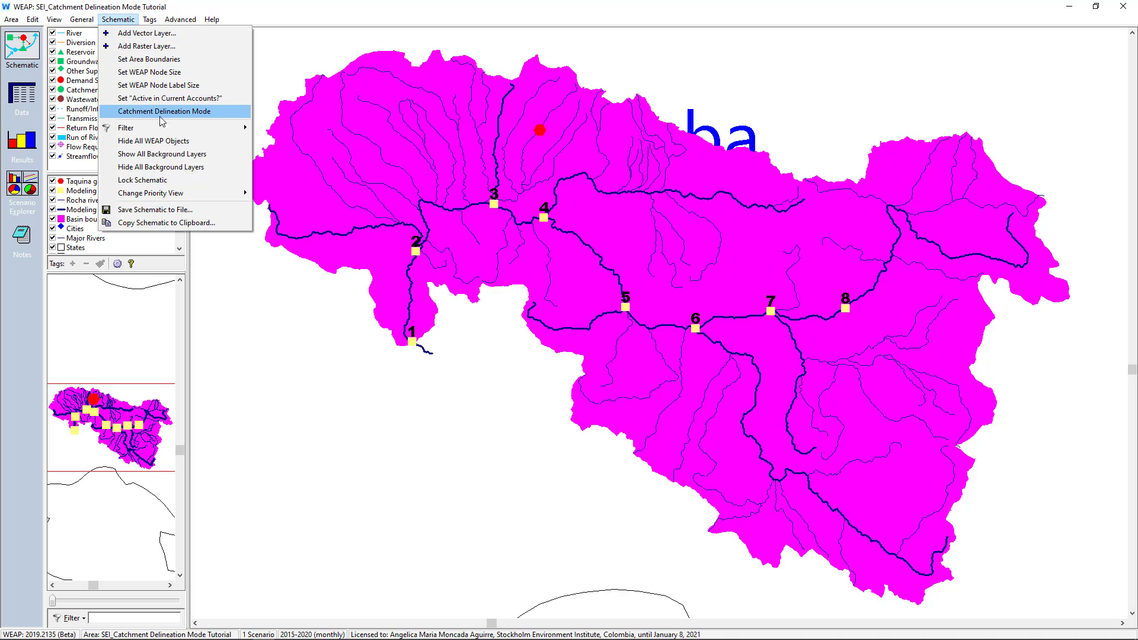
left_click(304, 368)
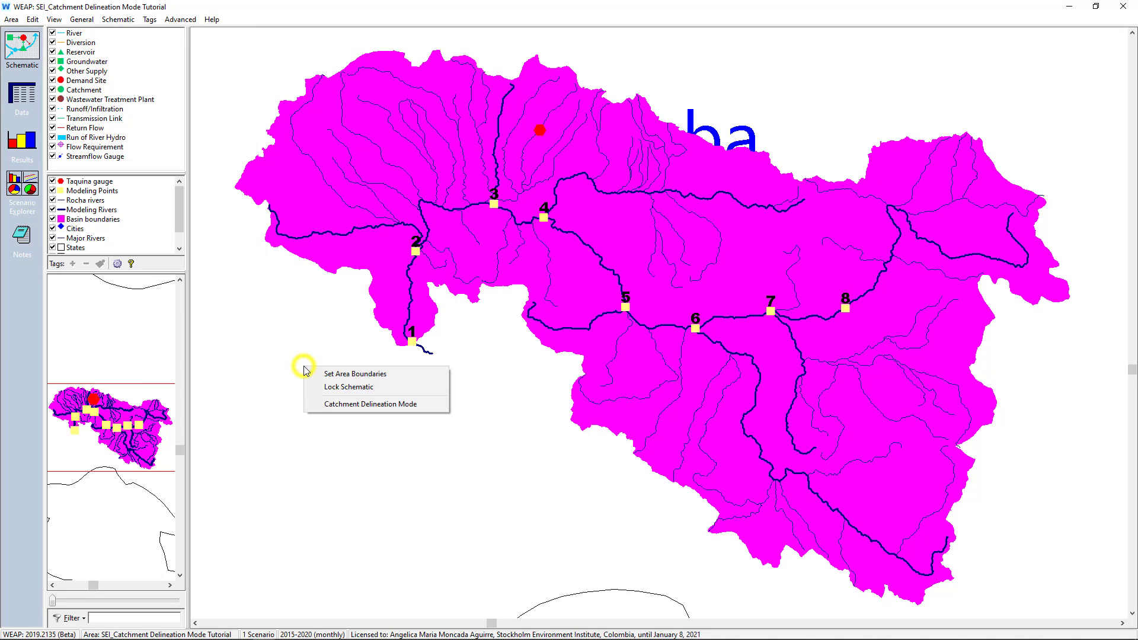
right_click(304, 368)
left_click(386, 405)
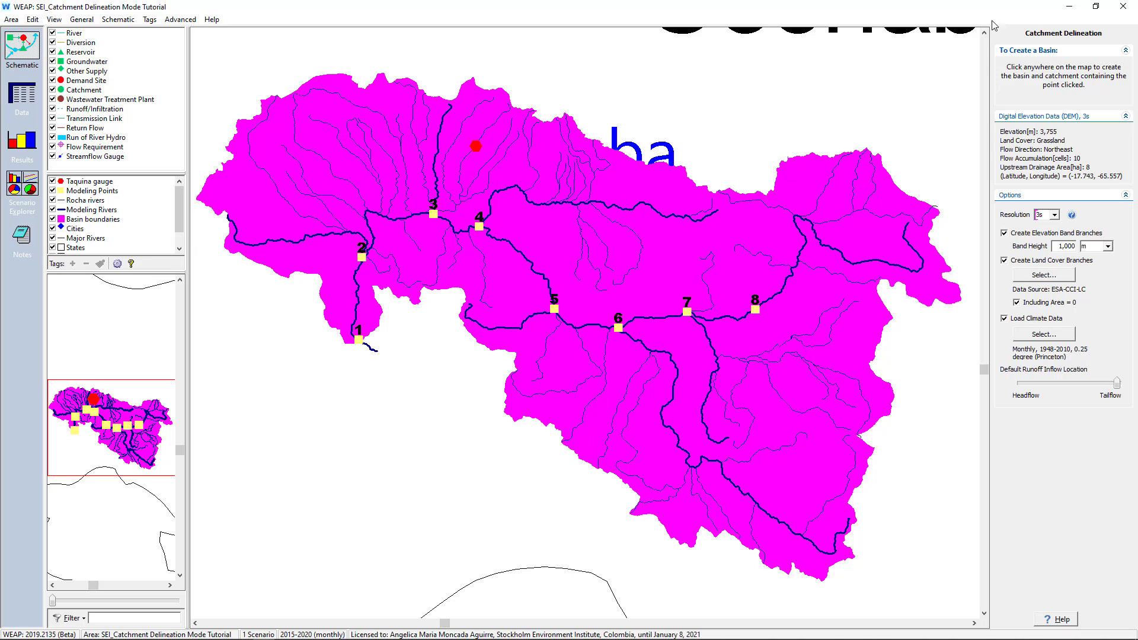
Check the available DEM resolutions, try 15s, and return the resolution to 3s
mouse_move(1120, 381)
left_click(1053, 215)
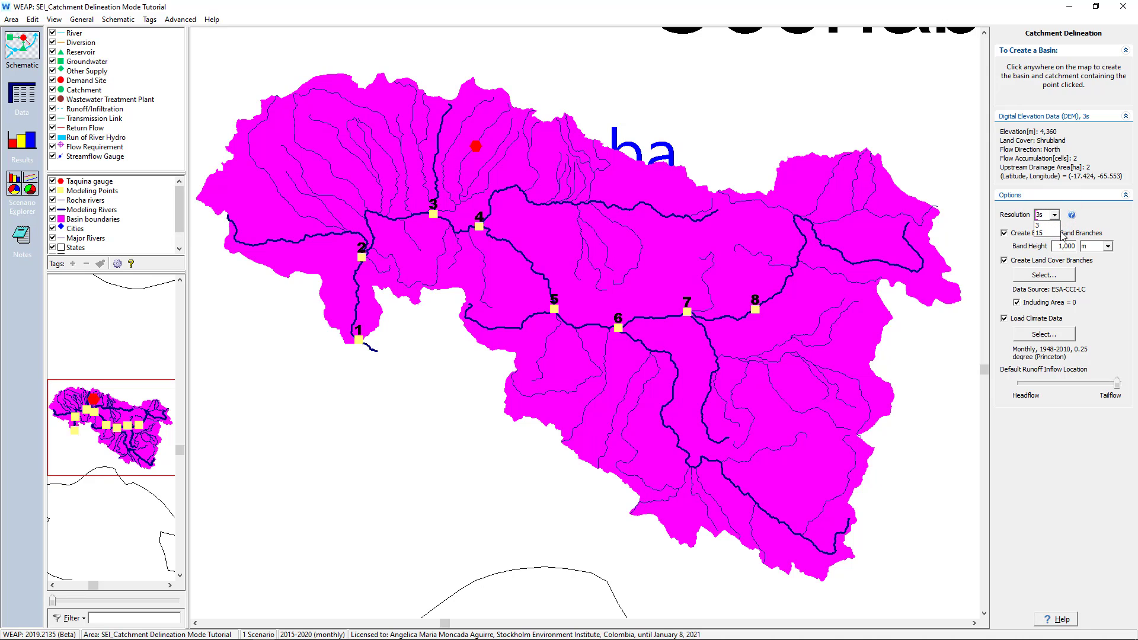
left_click(1095, 220)
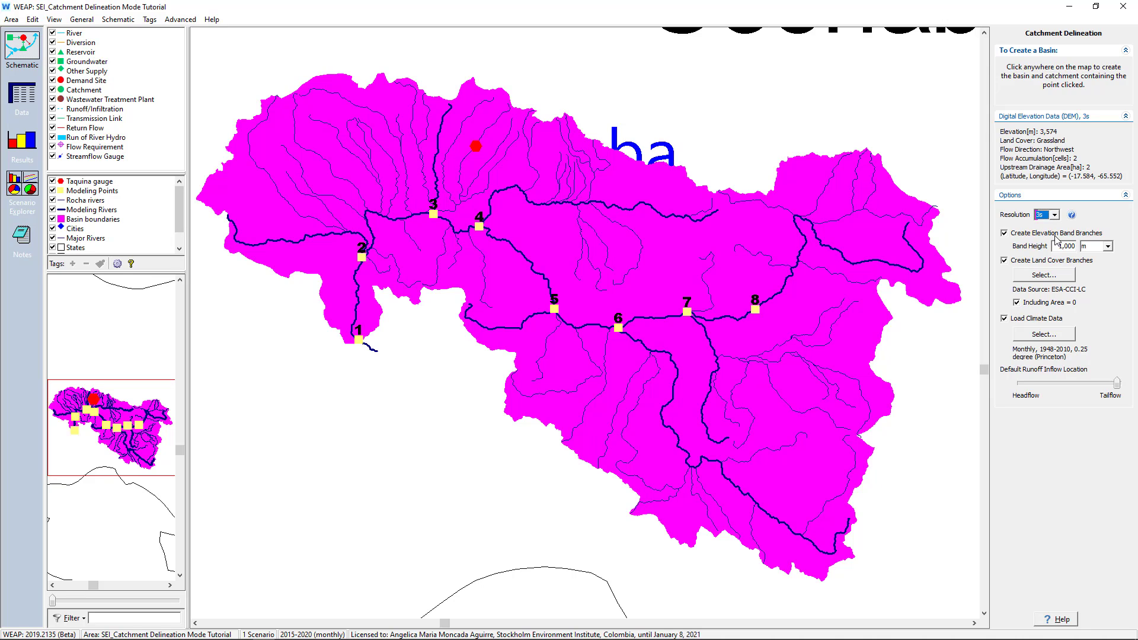
left_click(1054, 214)
left_click(1055, 226)
left_click(1055, 215)
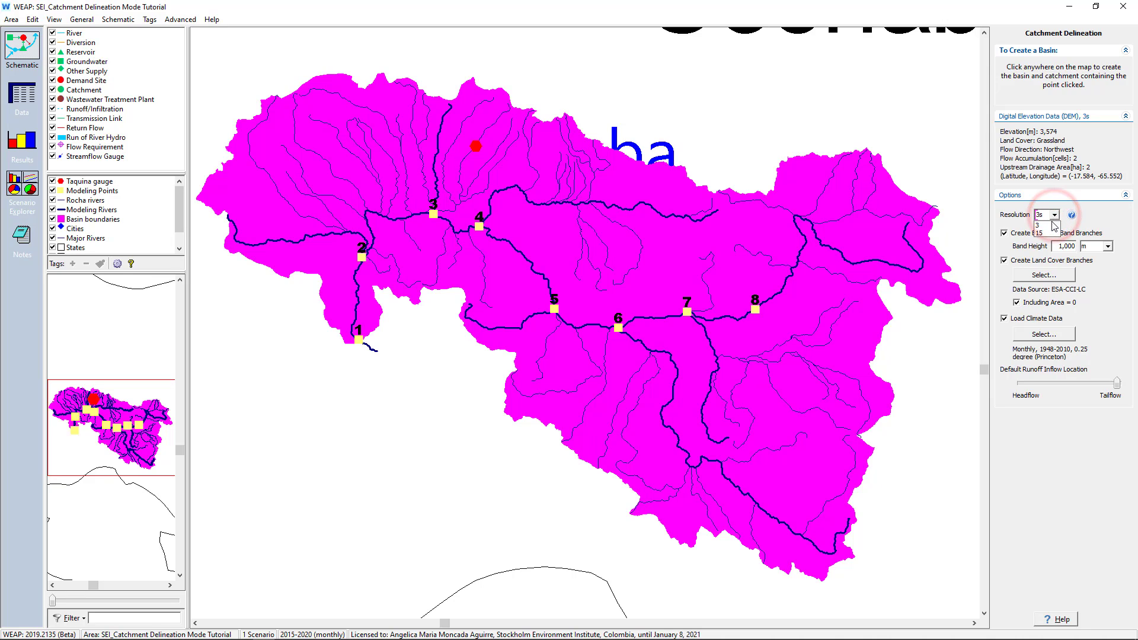
left_click(1048, 234)
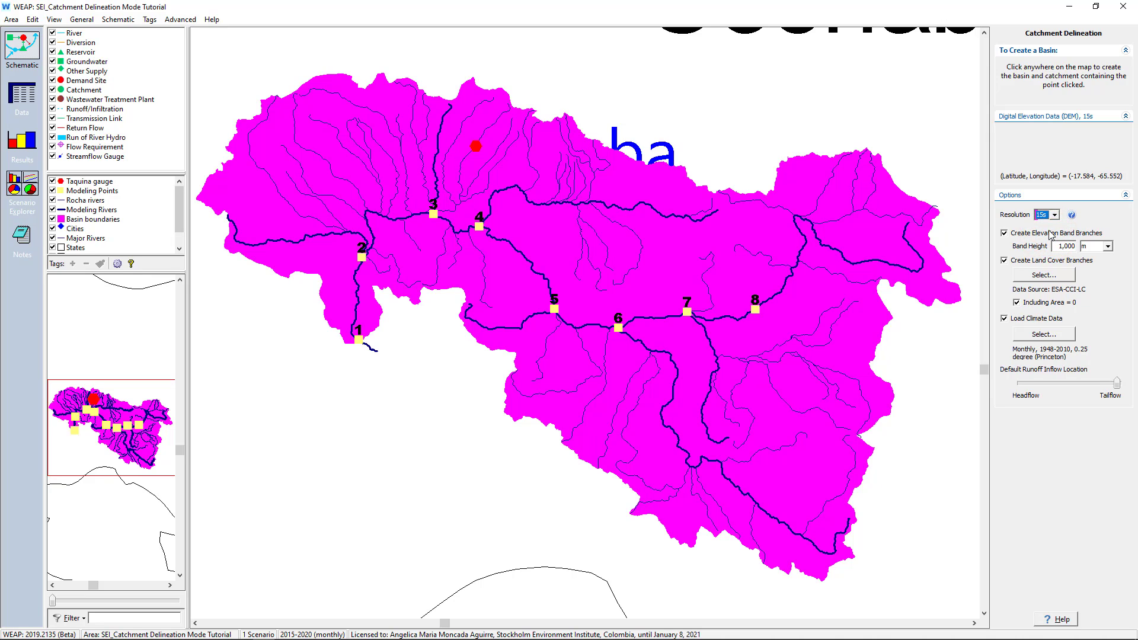
left_click(1052, 214)
left_click(1045, 224)
Examine the catchment delineation options for elevation bands, land cover branches, climate data and default runoff inflow location
left_click(1005, 233)
left_click(1004, 234)
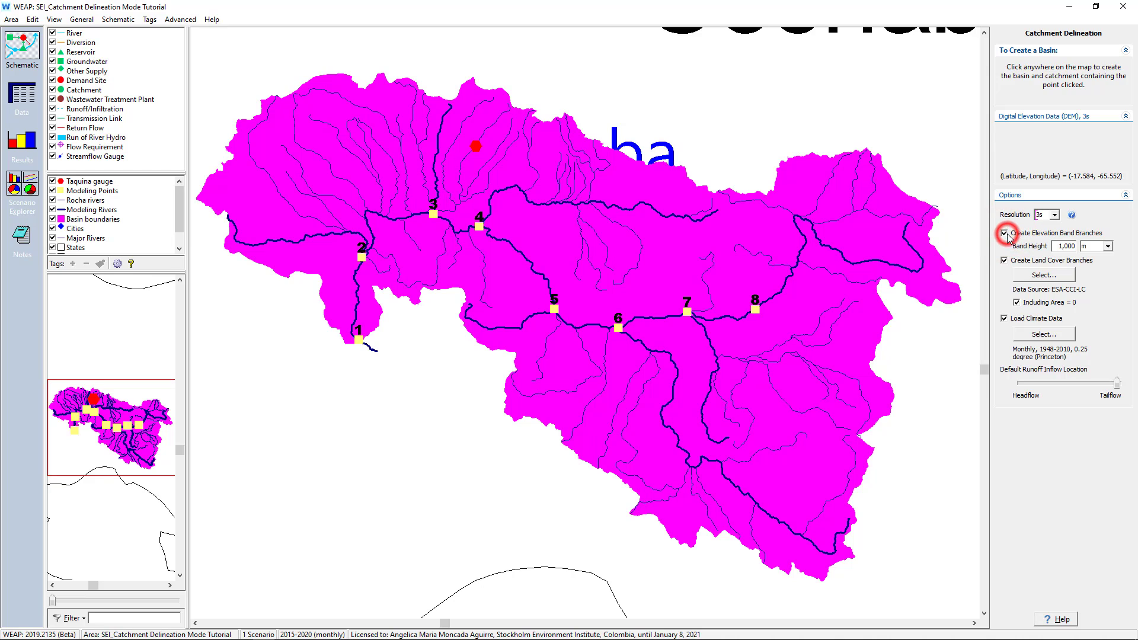
double_click(1057, 245)
left_click(1105, 272)
left_click(1017, 303)
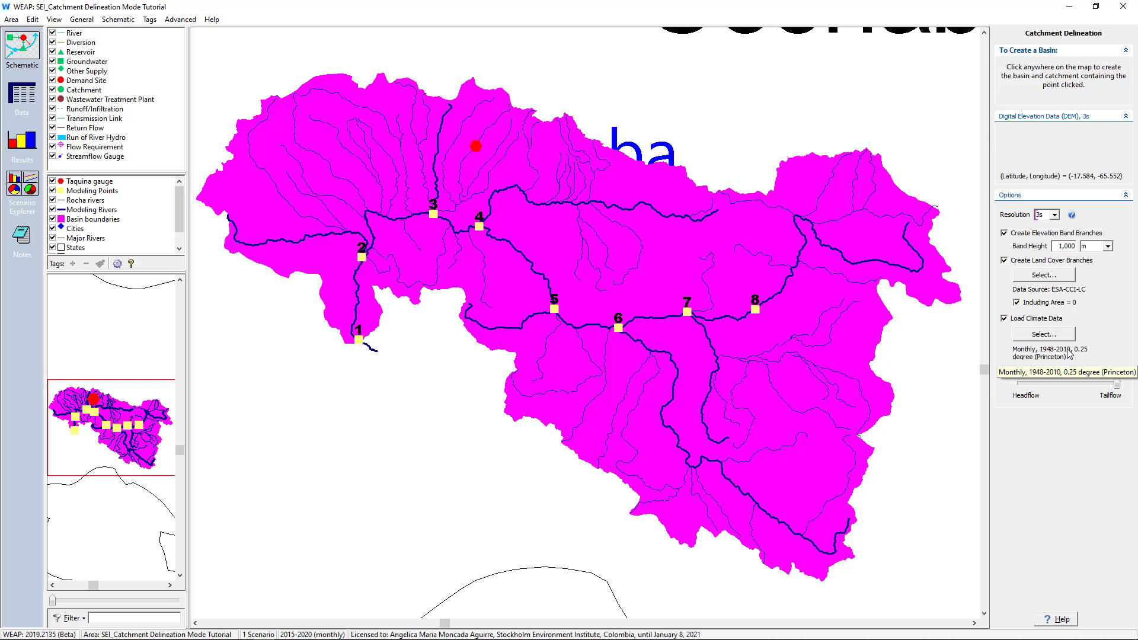
left_click(1096, 356)
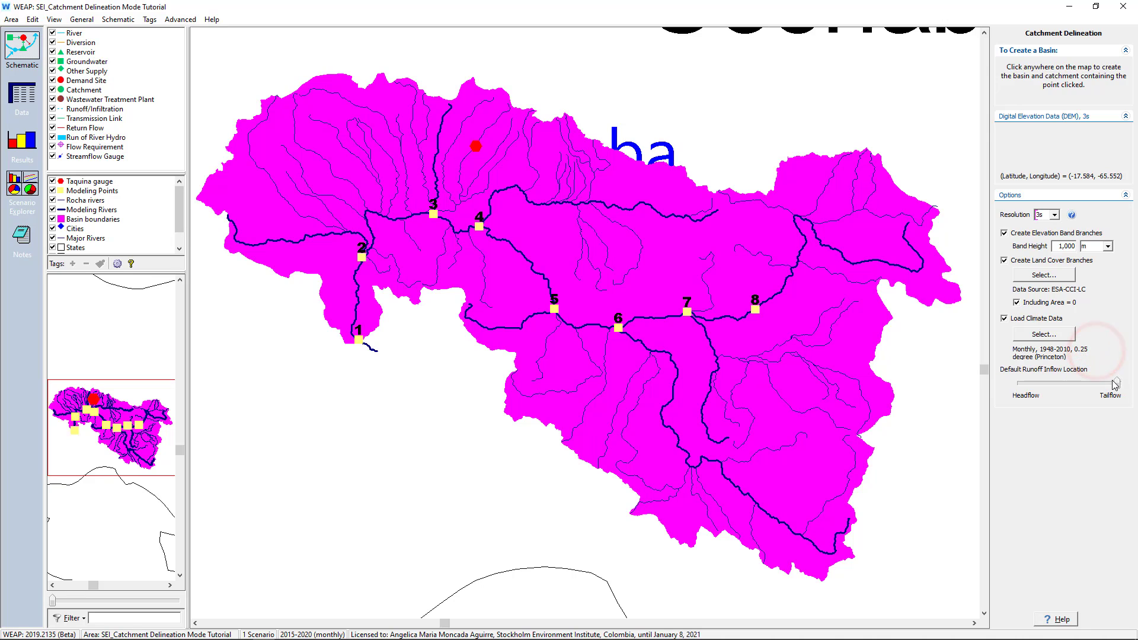
mouse_move(1117, 385)
left_mouse_down()
mouse_move(1020, 390)
mouse_move(1116, 388)
left_mouse_up()
Open the land cover selection for the catchments and review the editable list of land cover categories
left_click(1024, 277)
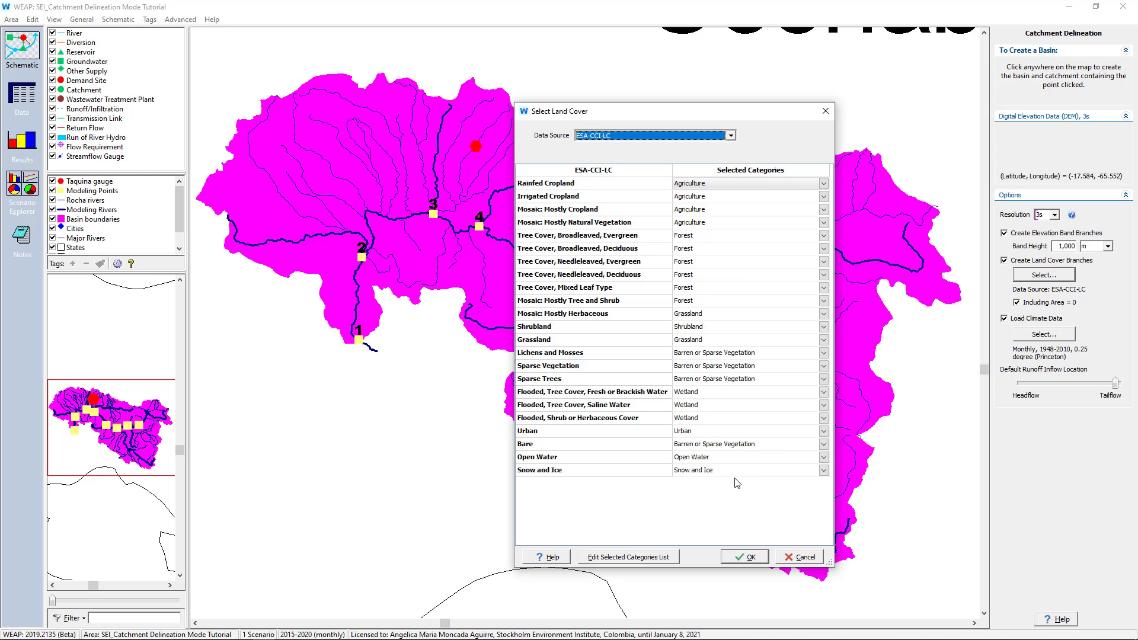
left_click(659, 559)
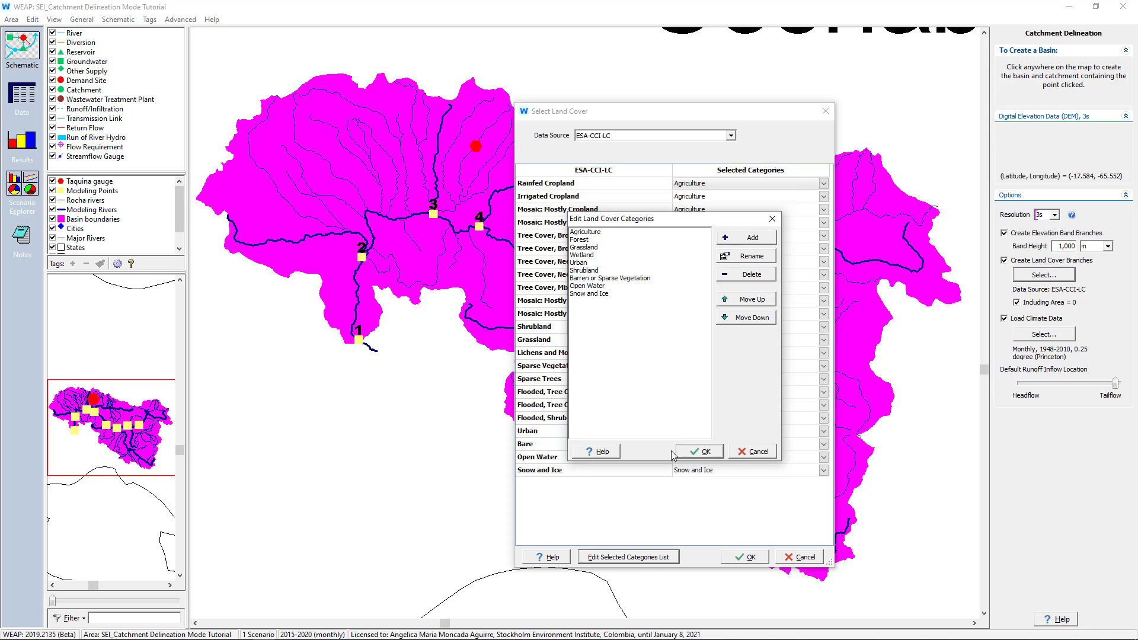
left_click(690, 451)
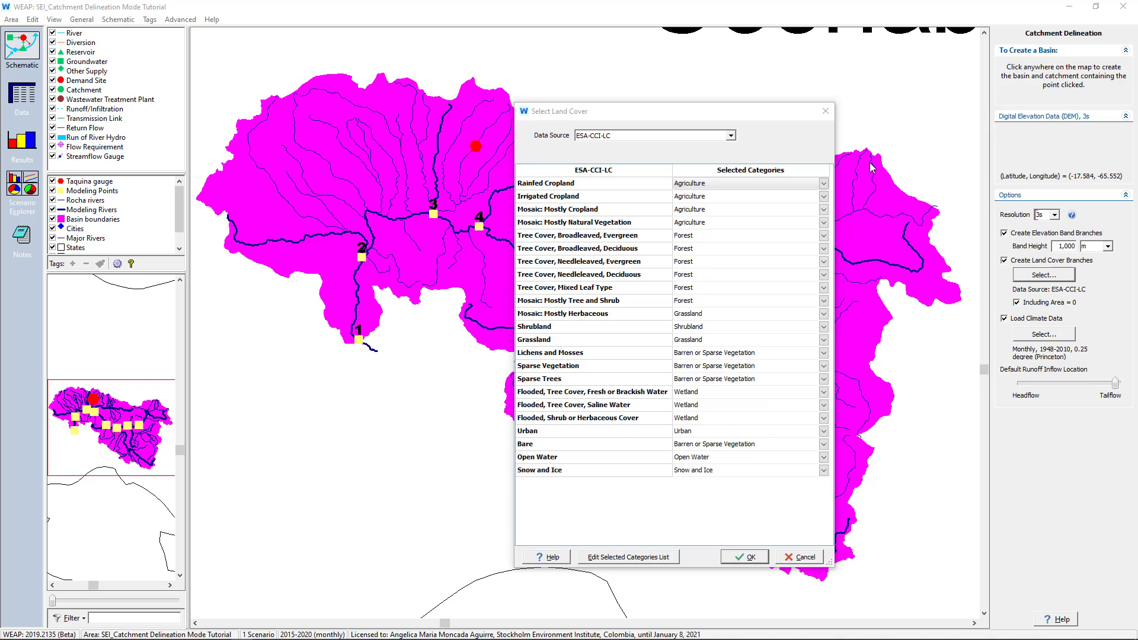
Start a new land cover data source and name it Land Cover geomorphology
left_click(730, 136)
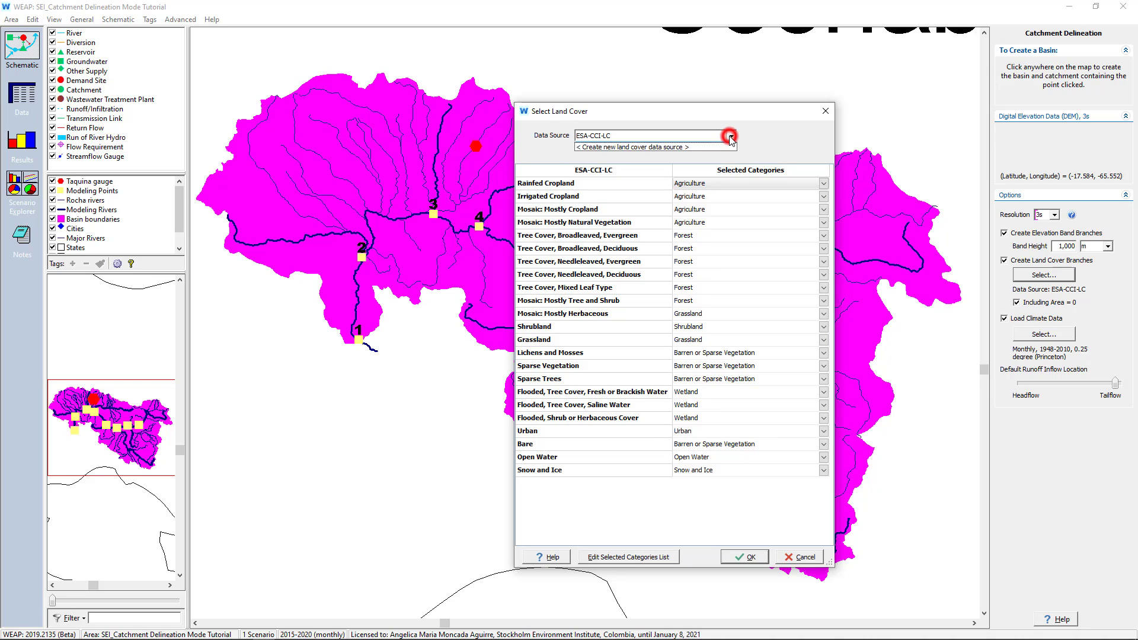
left_click(726, 154)
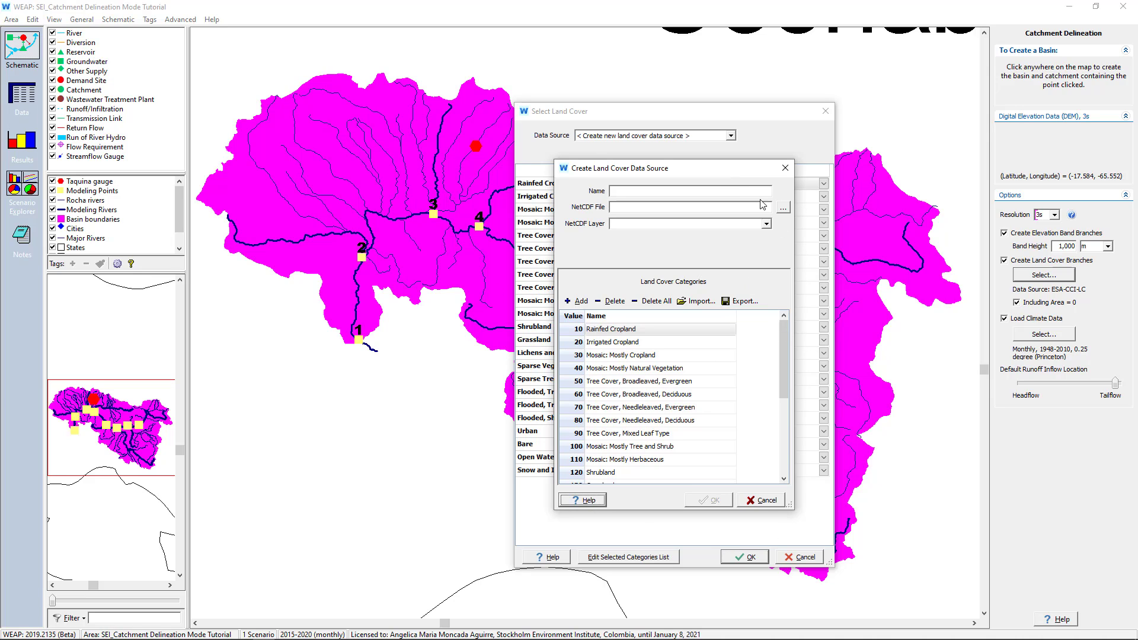
left_click(748, 189)
type("Land")
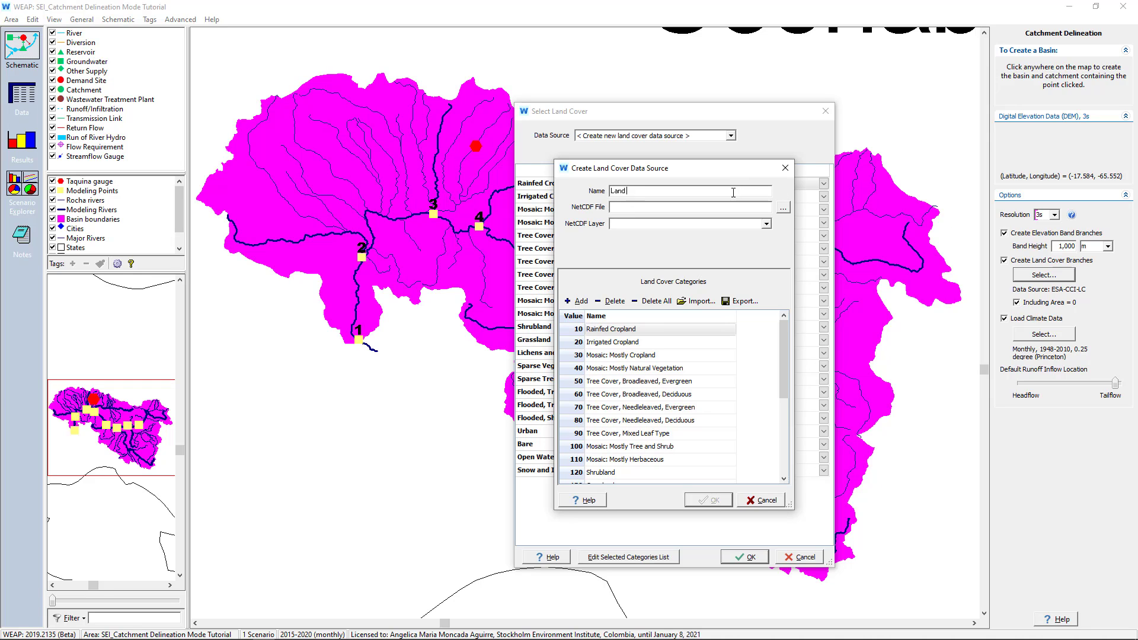
type(" Cover geomorphology")
While browsing for the NetCDF file, copy Climate.nc, Land cover geomorphology.nc and Land cover geomorphology.csv from Exercise 3 into the area folder
left_click(787, 209)
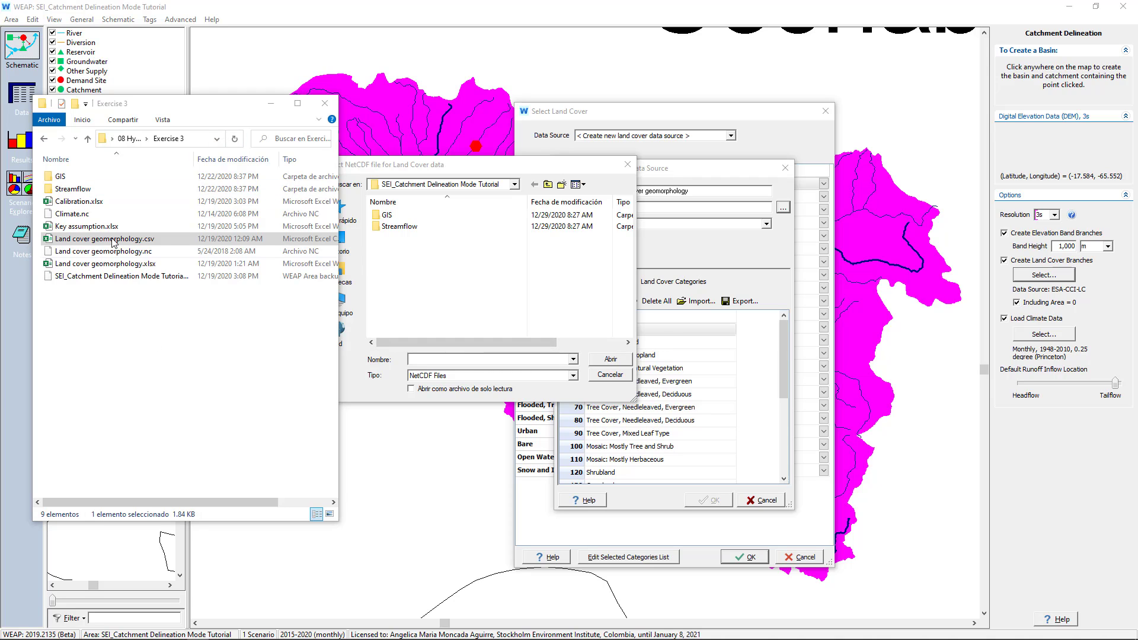
left_click(92, 215)
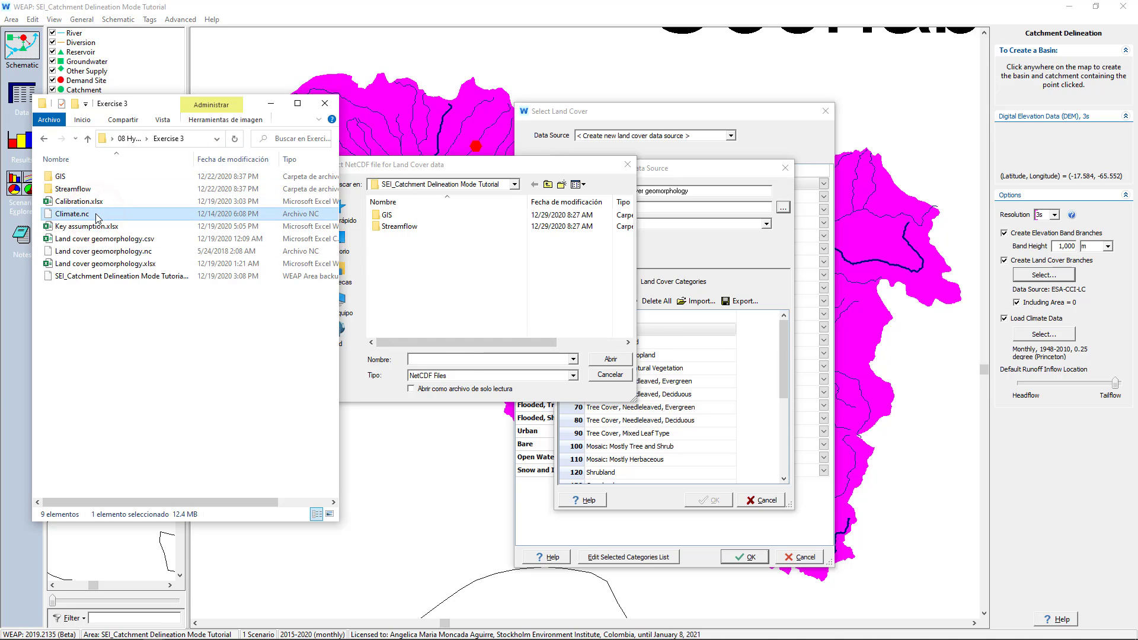
left_click(107, 252, "ctrl")
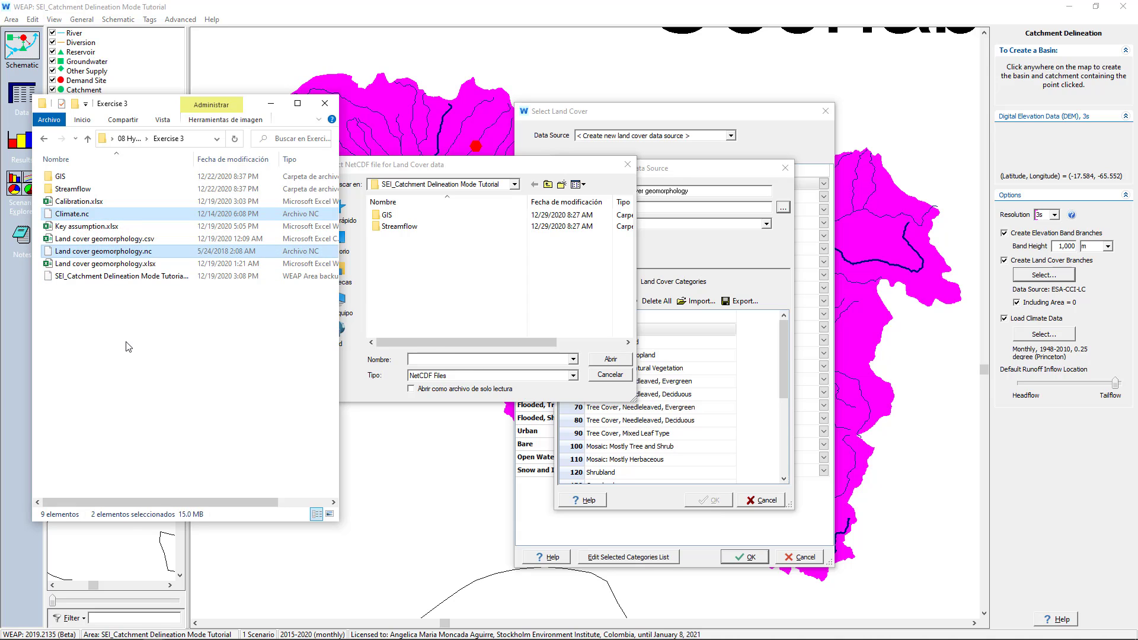
left_click(112, 239, "ctrl")
left_click(393, 272)
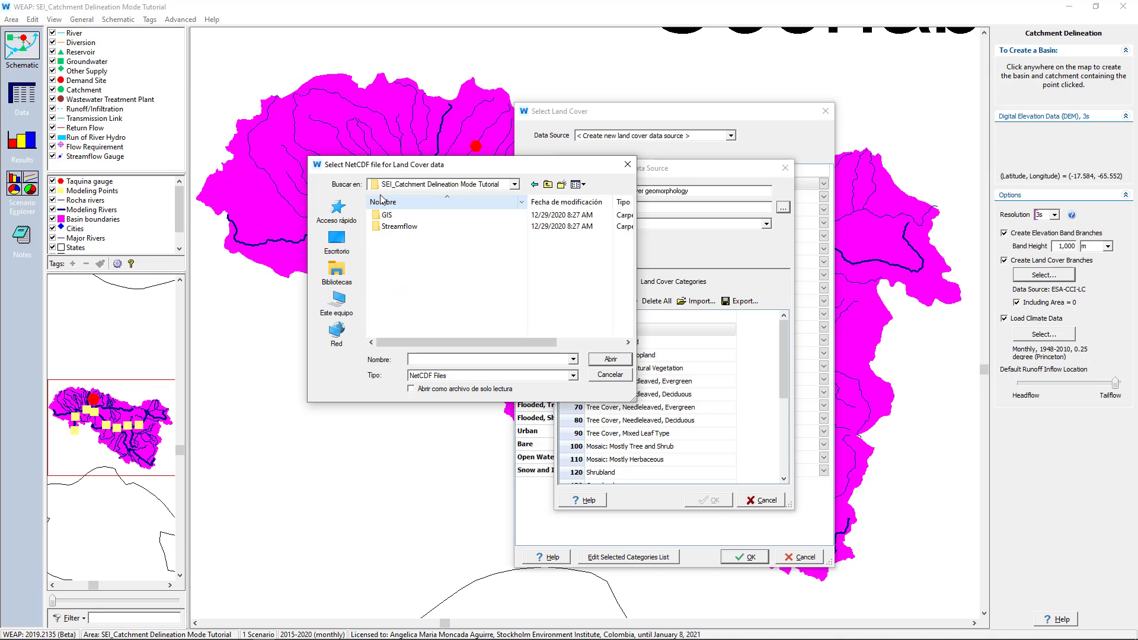
left_click(460, 261)
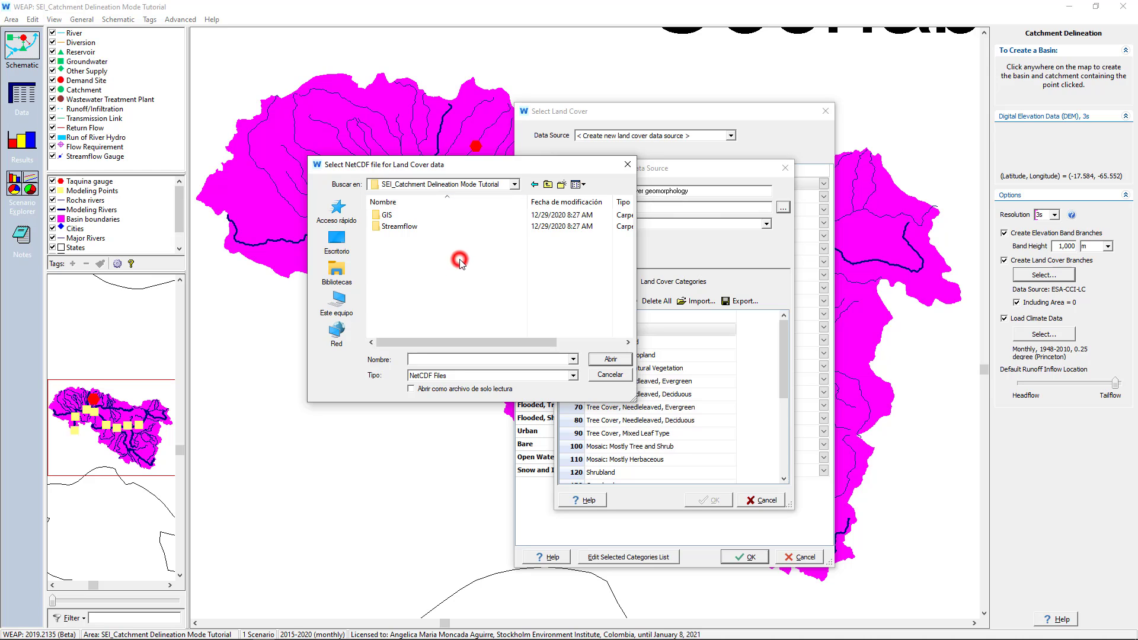
key("ctrl+v")
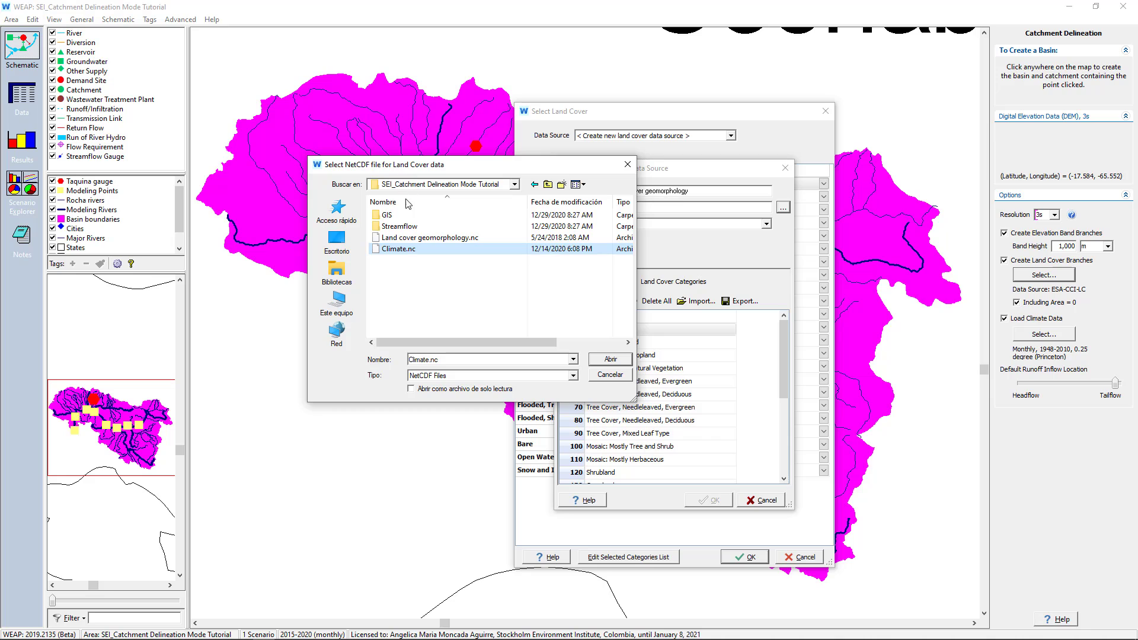
Load Land cover geomorphology.nc as the data source's NetCDF file, with Band1: GDAL Band Number 1 as the layer
left_click(418, 238)
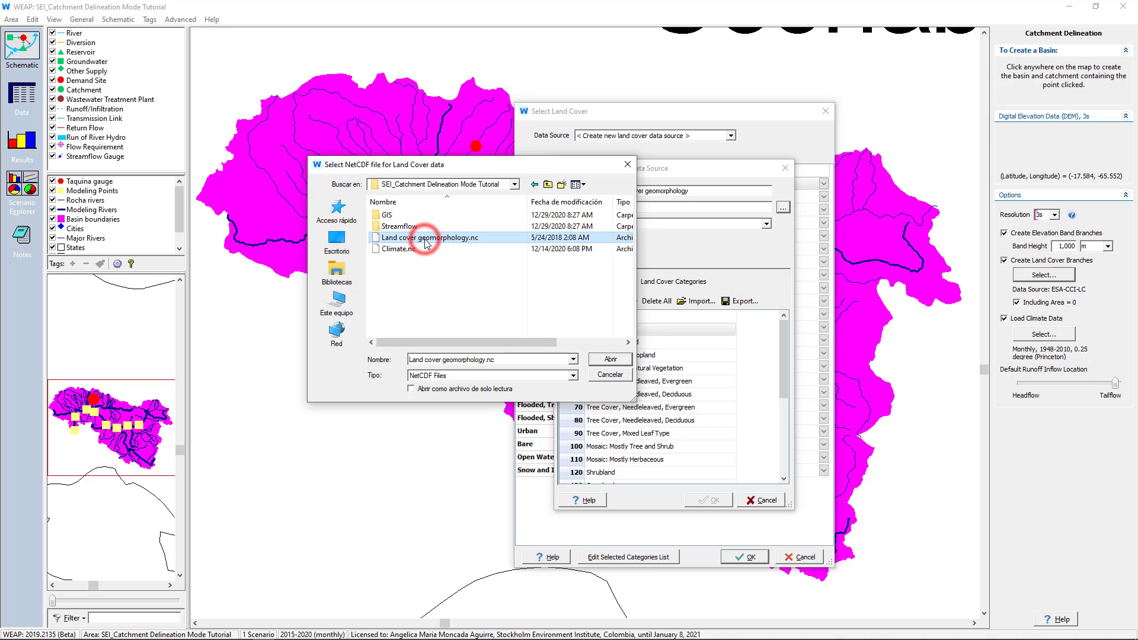
left_click(605, 360)
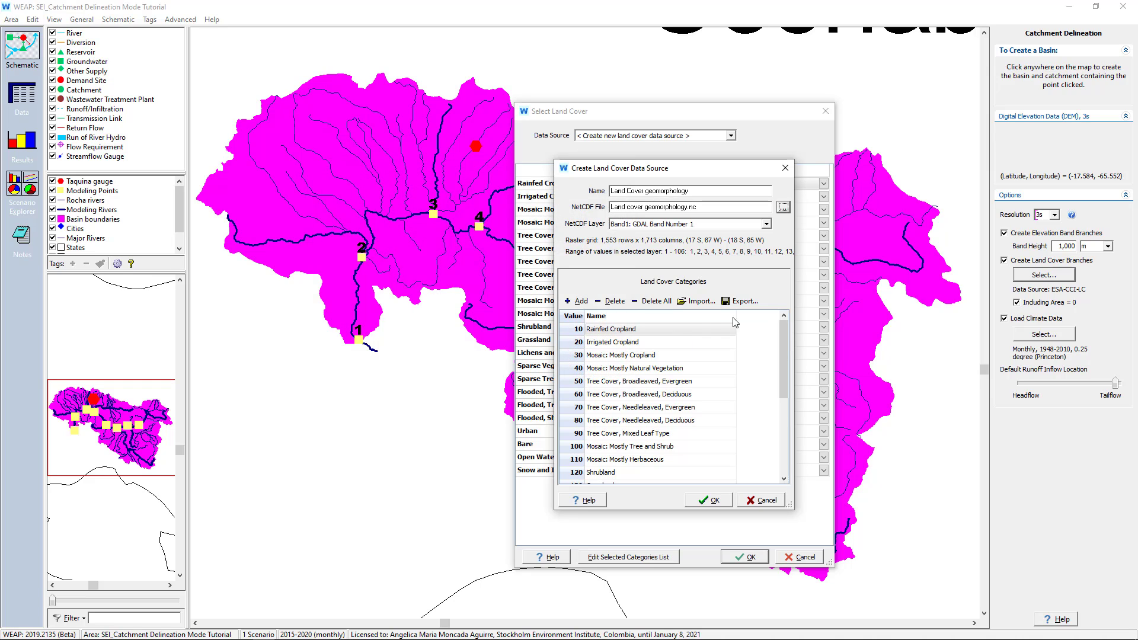
left_click(766, 224)
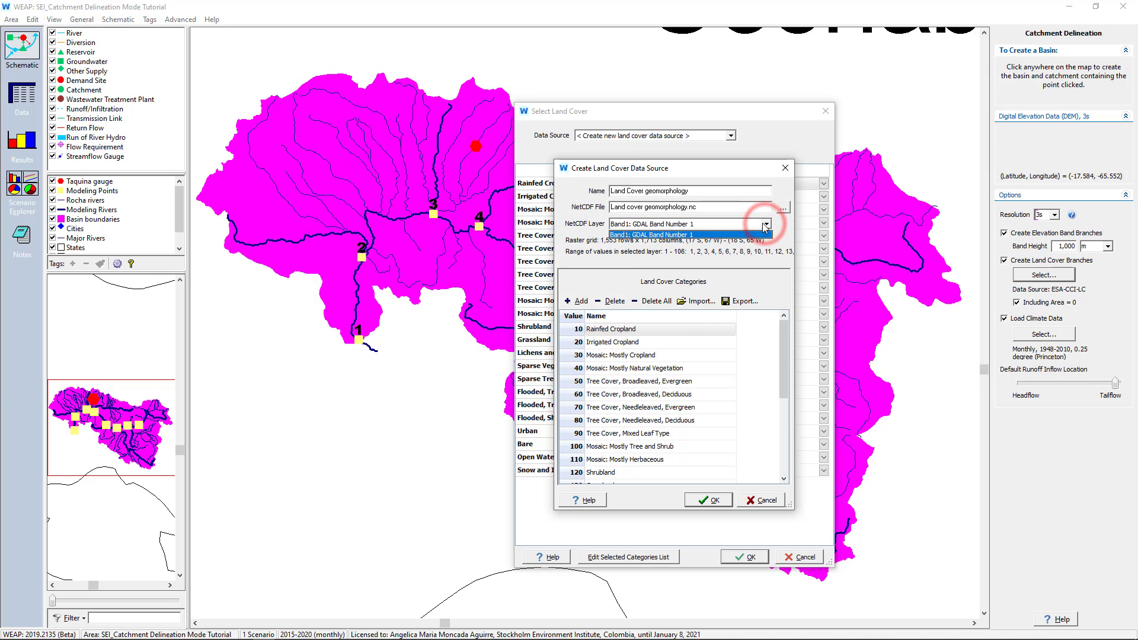
left_click(652, 261)
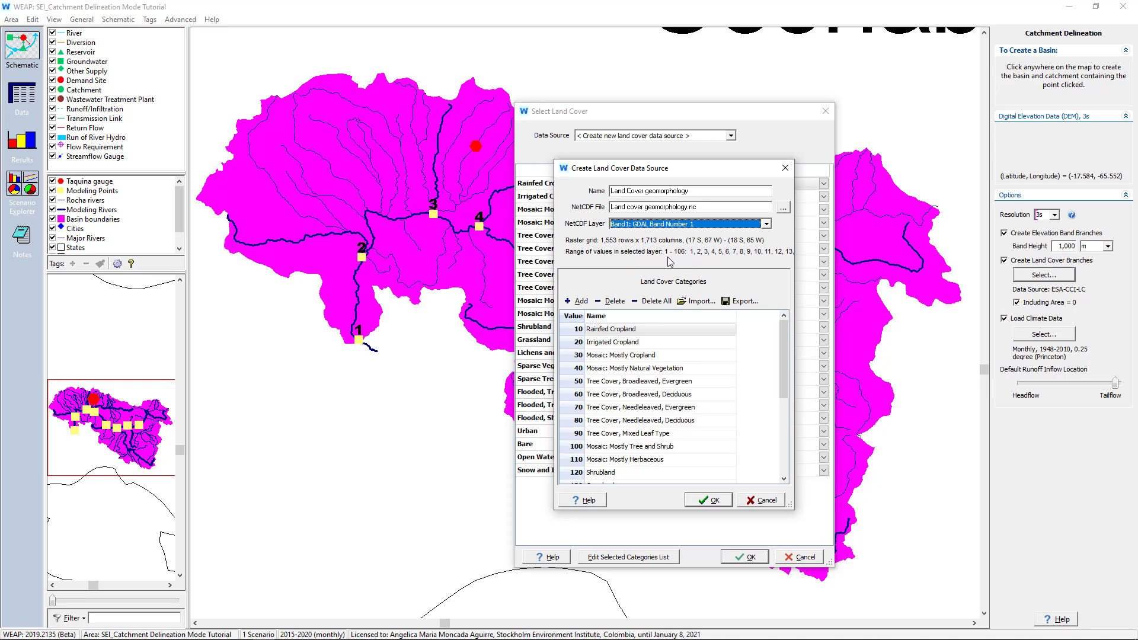
Replace all default land cover categories with those imported from Land cover geomorphology.csv, and accept the new data source
left_click(648, 301)
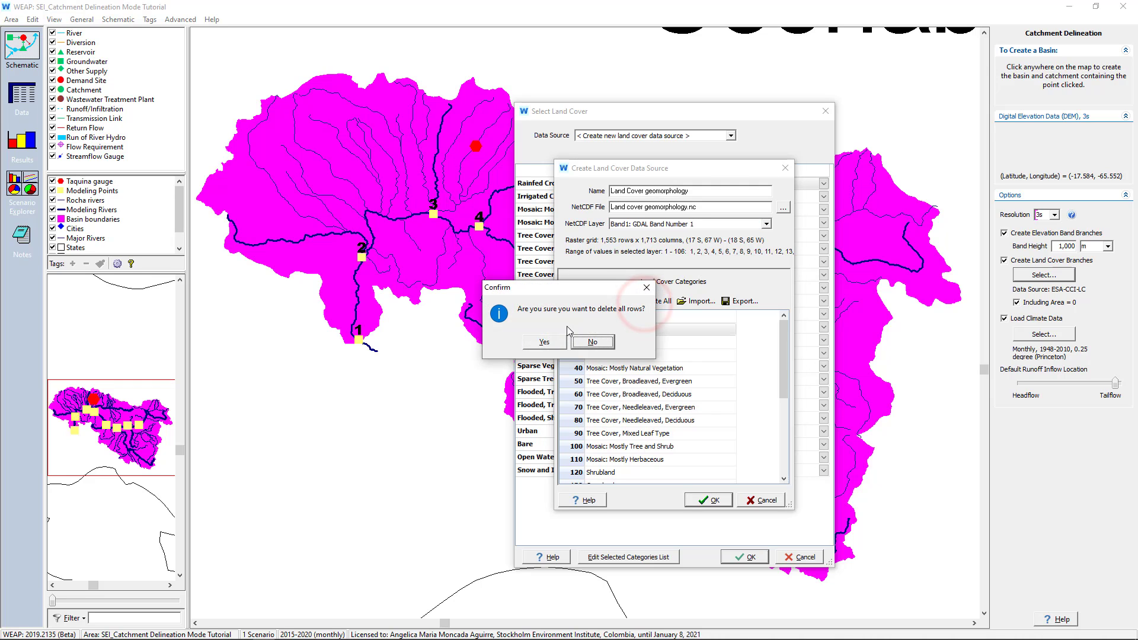
left_click(544, 341)
left_click(708, 301)
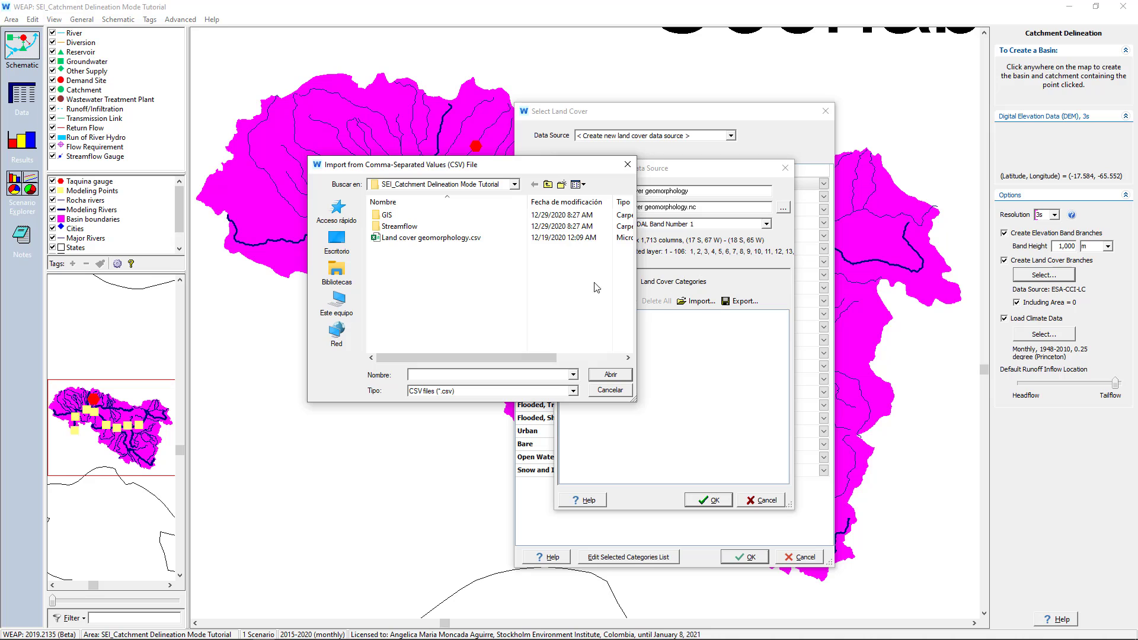
left_click(448, 238)
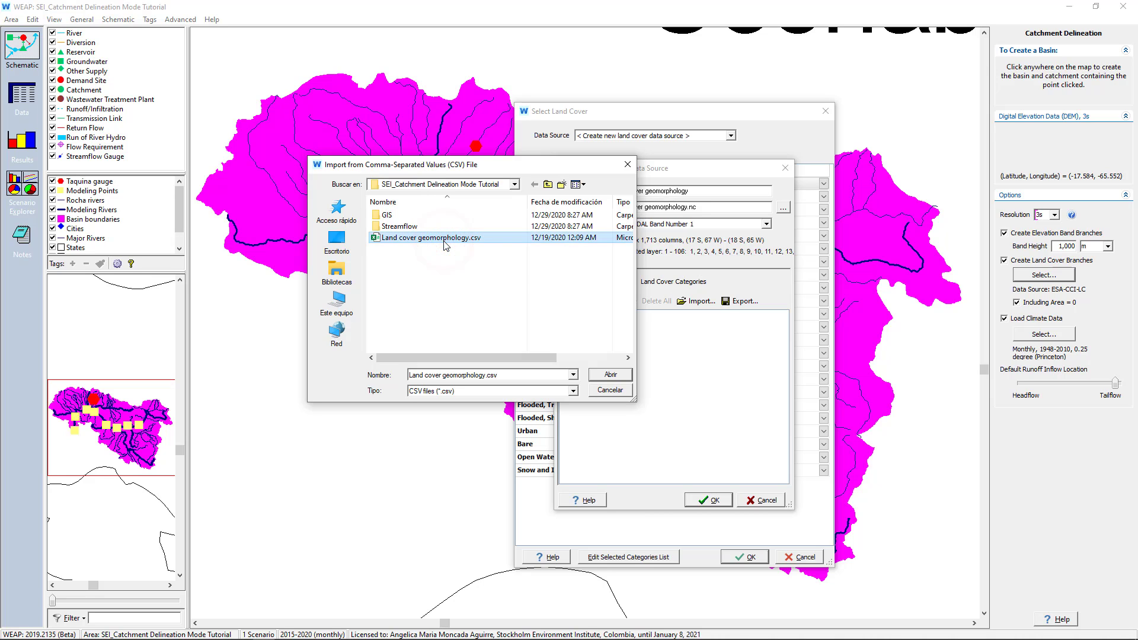
left_click(610, 375)
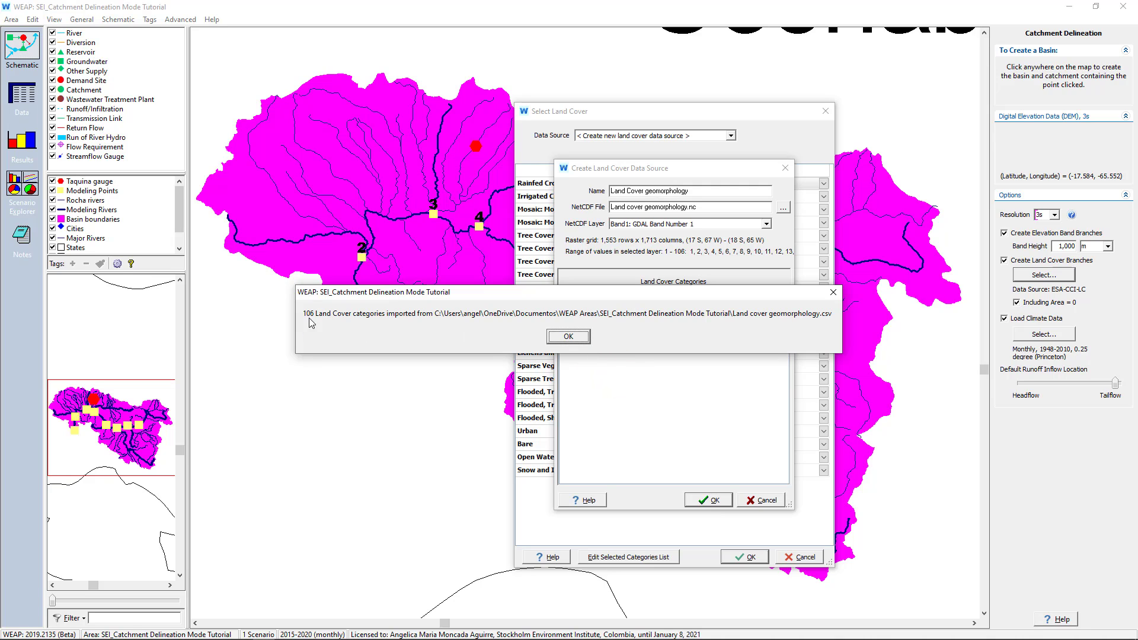
left_click(560, 336)
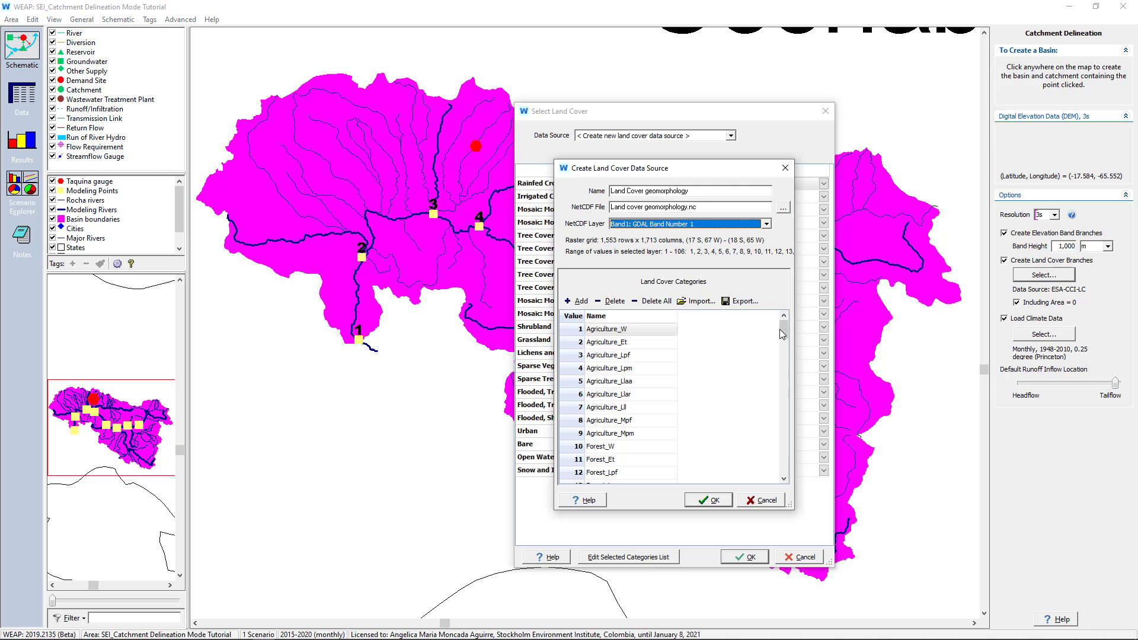
left_click_drag(783, 327, 785, 477)
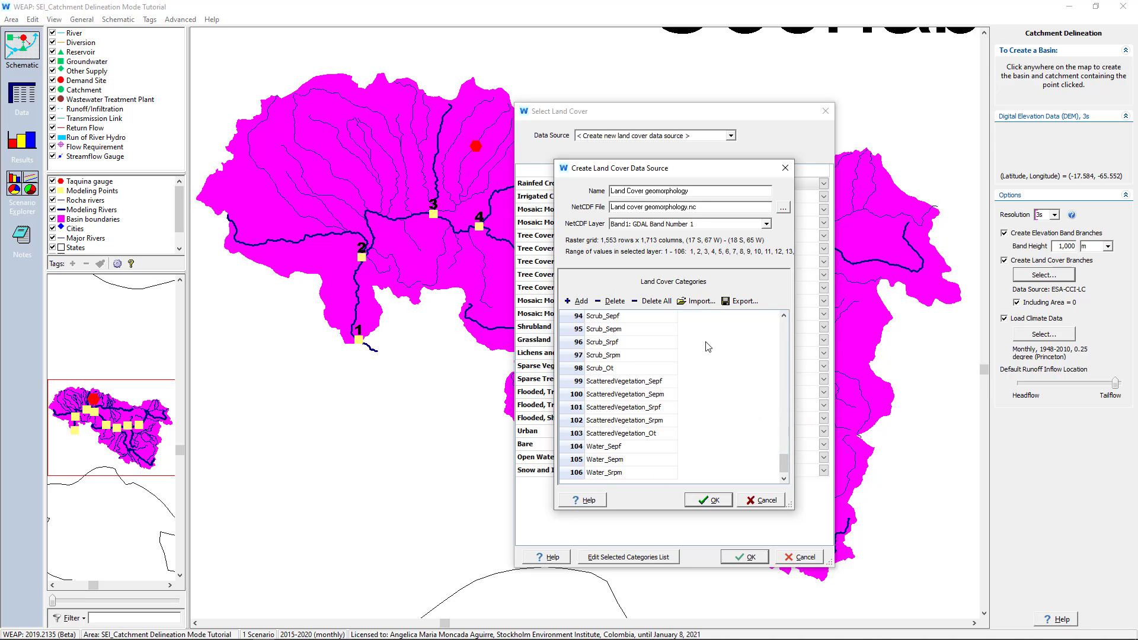
left_click(714, 502)
Add a land cover category named Agriculture_W and assign it to the Agriculture_W class
left_click(710, 184)
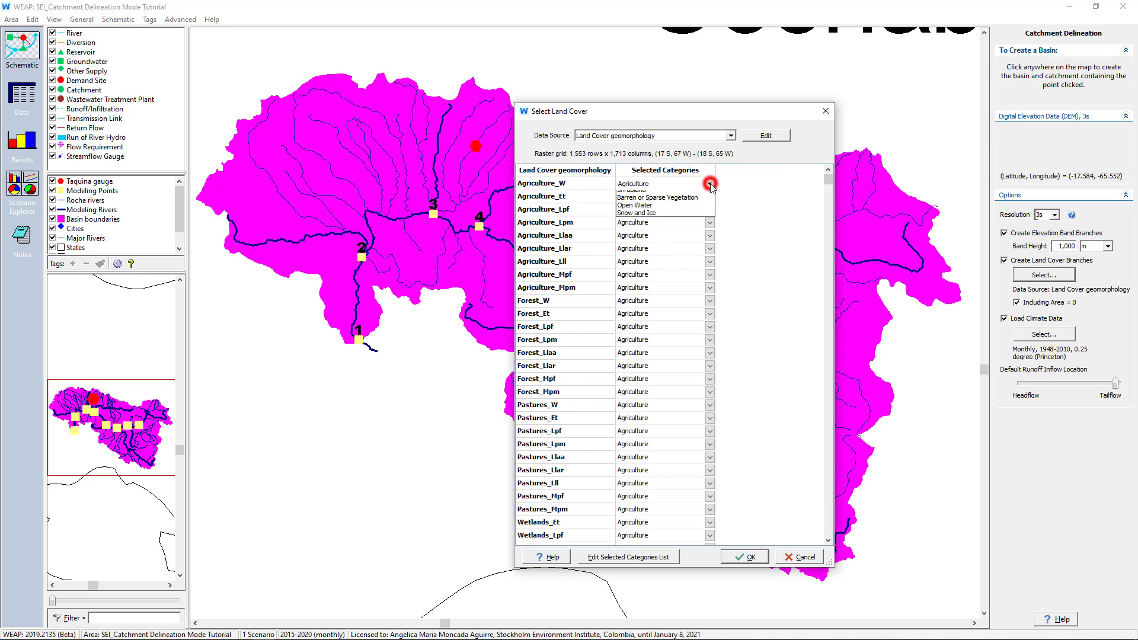
left_click(767, 254)
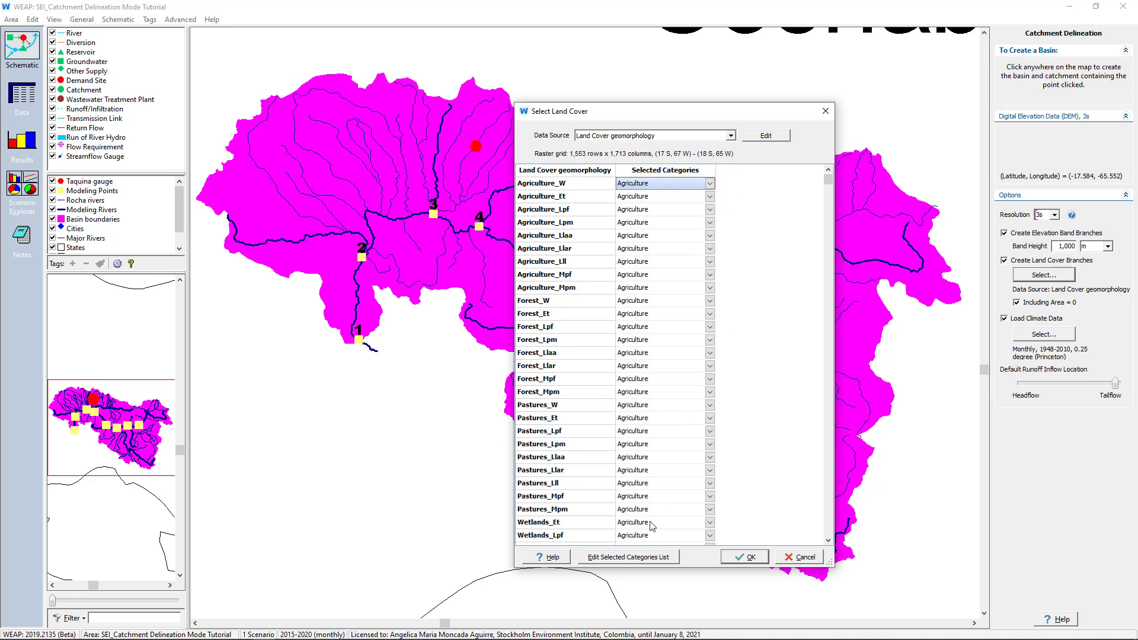
left_click(650, 558)
left_click(738, 237)
type("A")
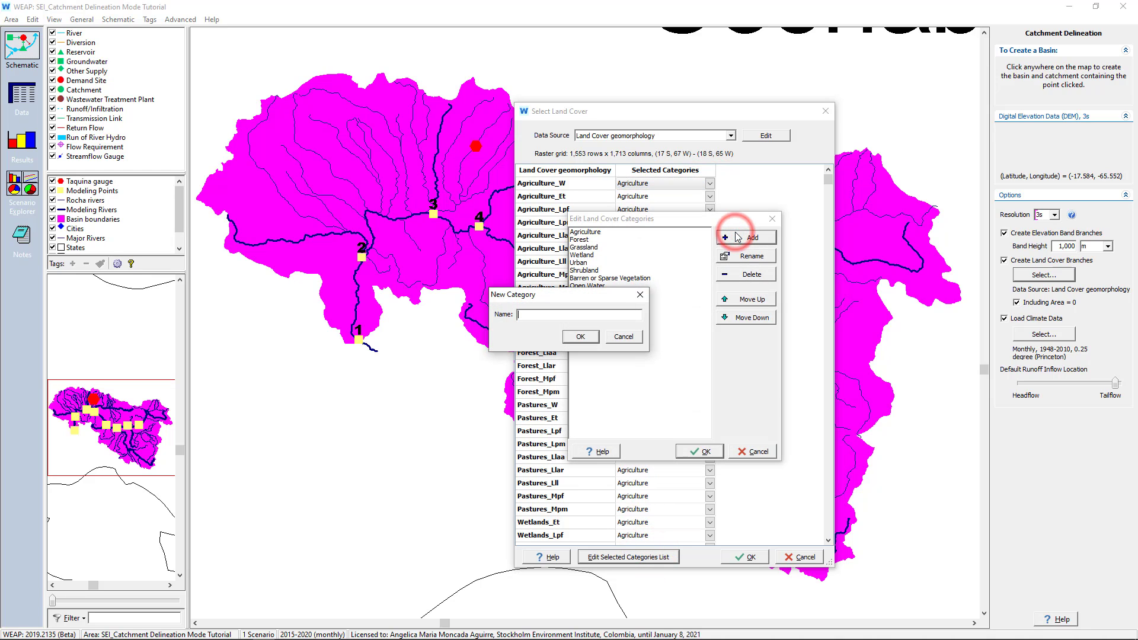
type("griculture_W")
left_click(581, 337)
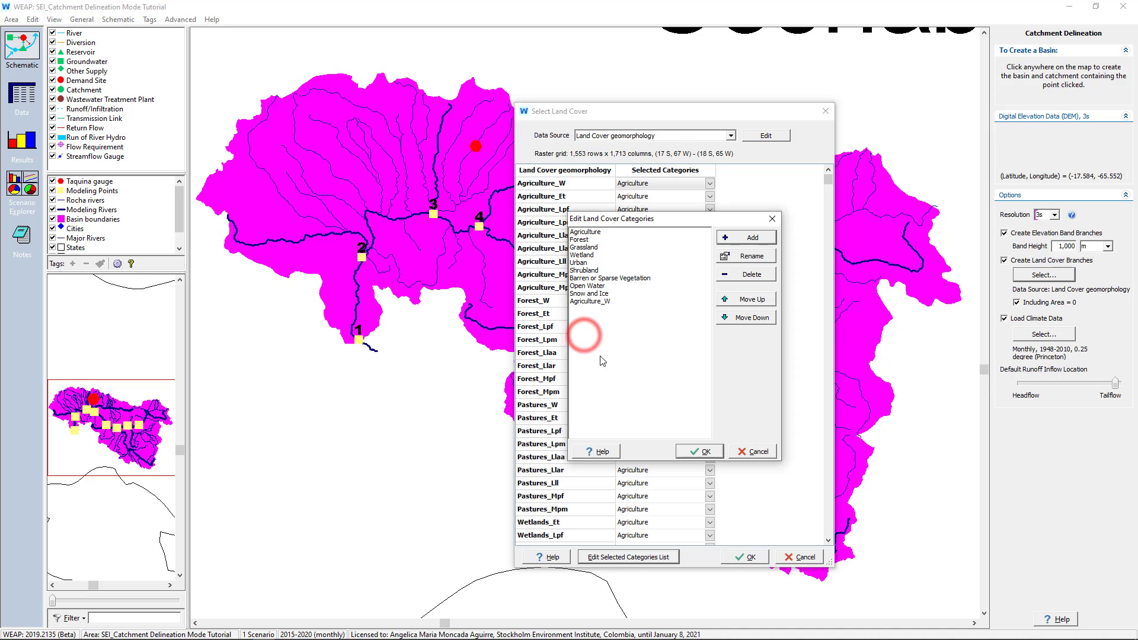
left_click(700, 452)
left_click(710, 183)
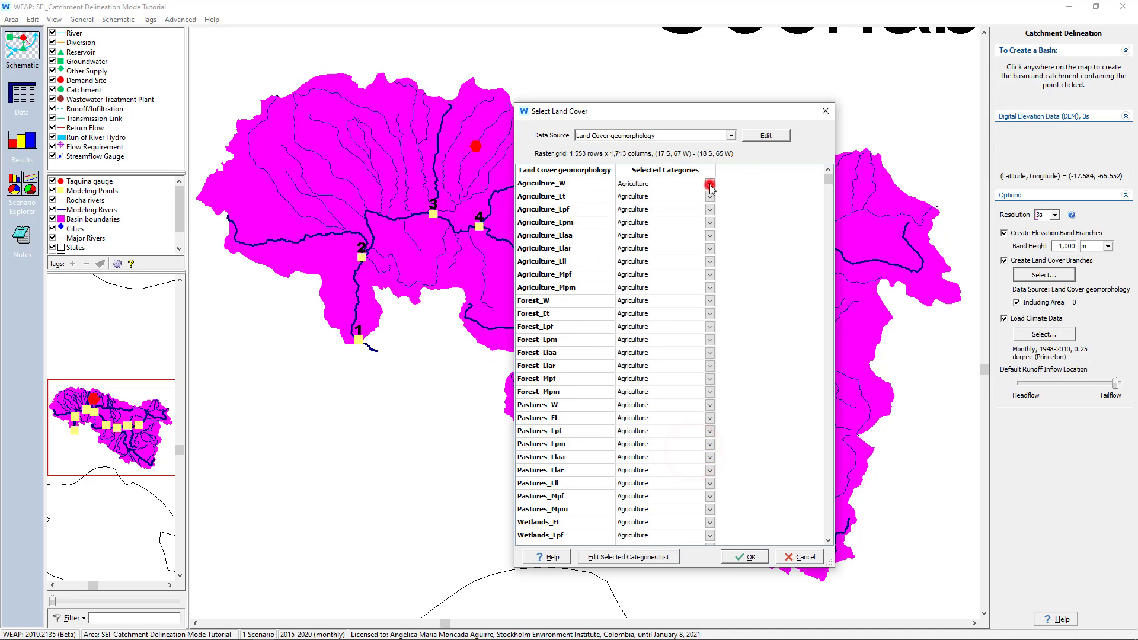
left_click(633, 265)
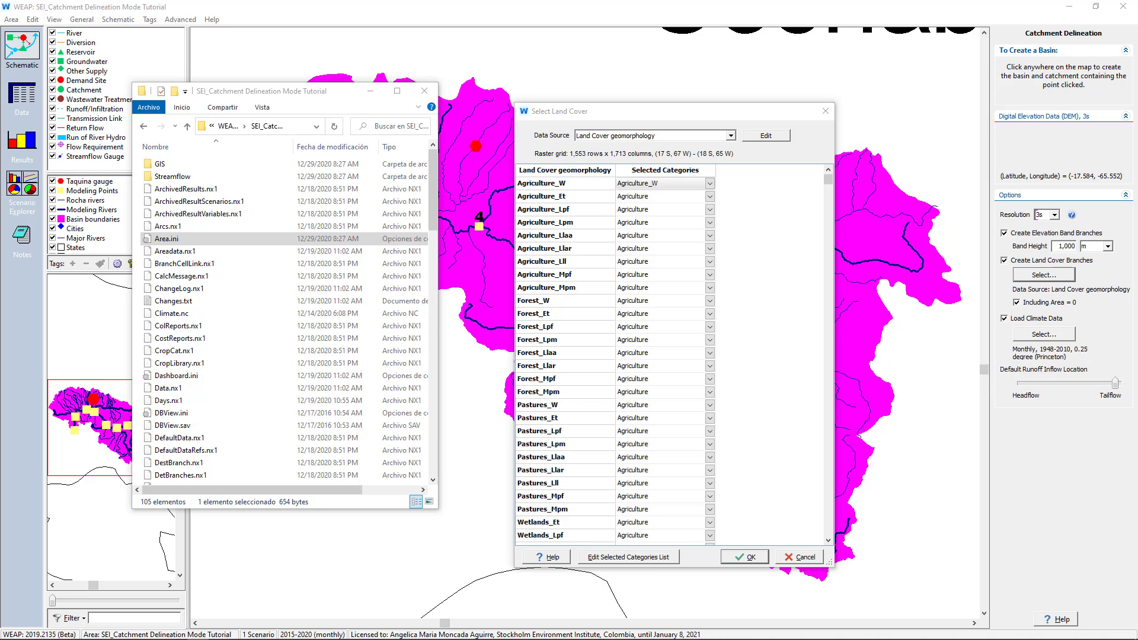
Accept the land cover selection with the Land Cover geomorphology data source and save the area
left_click(729, 561)
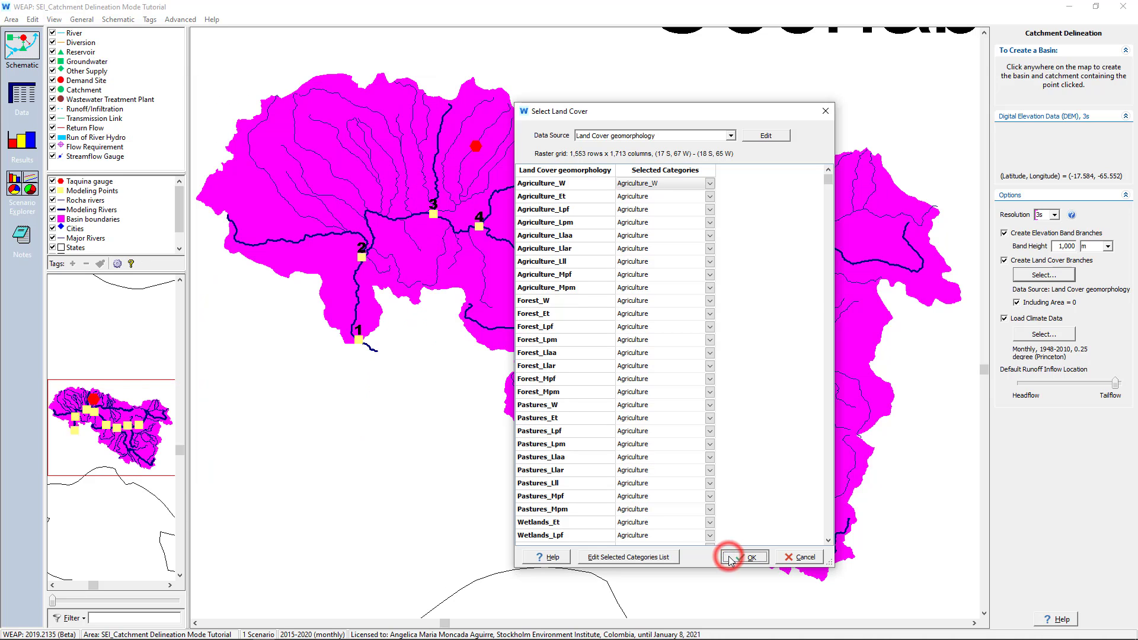
left_click(11, 20)
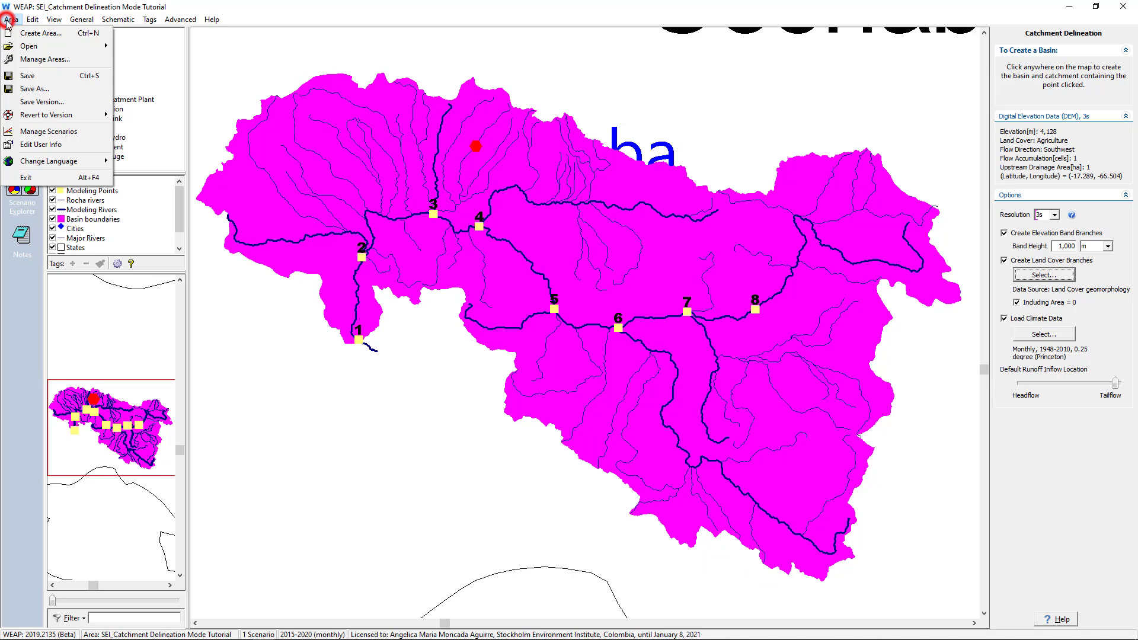
left_click(34, 79)
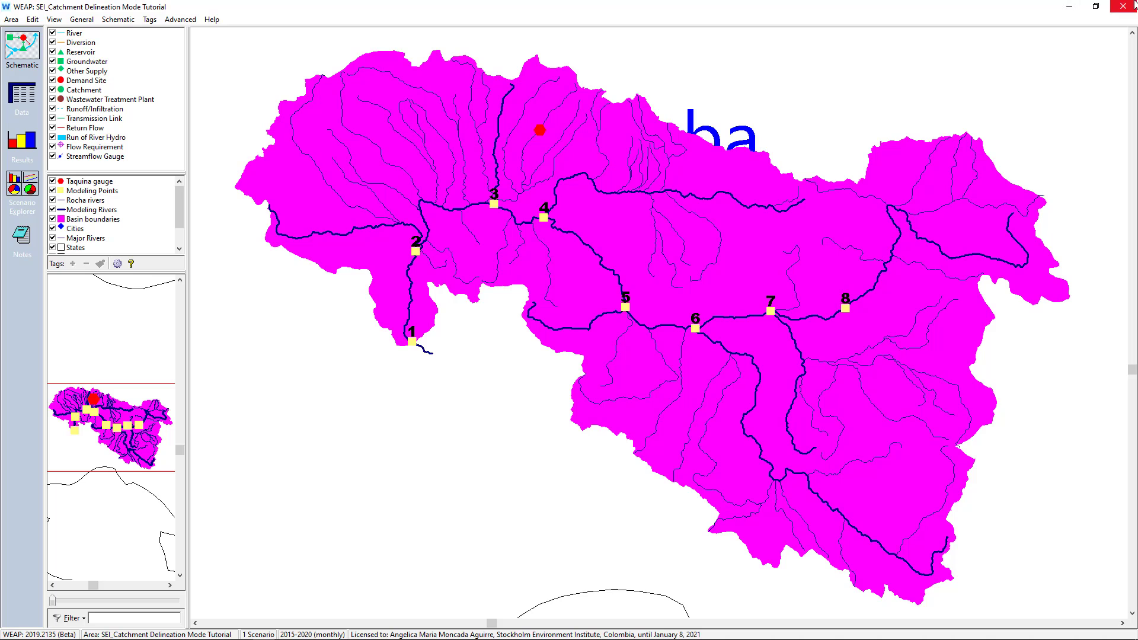
Leave WEAP and open the workbook Land cover geomorphology.xlsx from the Exercise 3 folder
left_click(1065, 6)
left_click(63, 383)
double_click(113, 264)
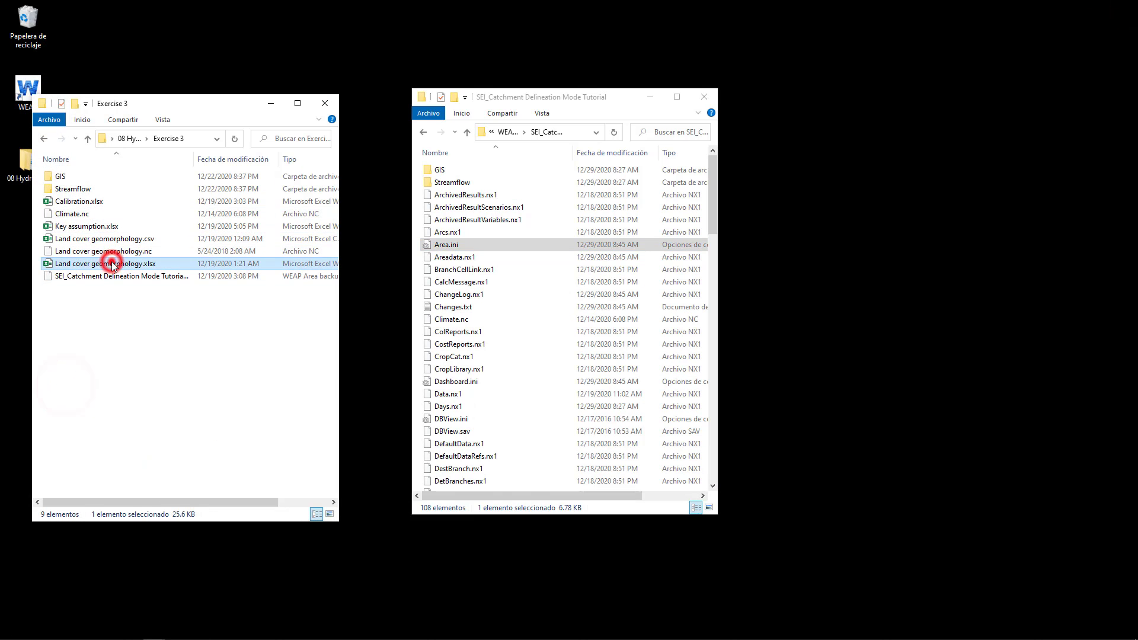
left_click(144, 260)
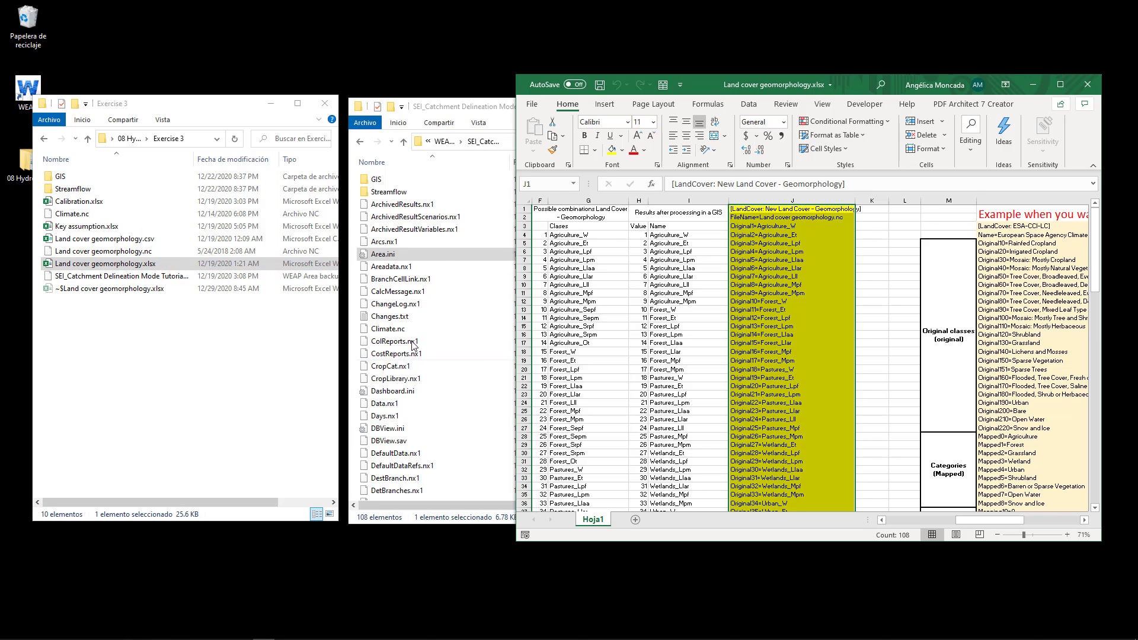
Open Area.ini from the SEI_Catchment Delineation Mode Tutorial area folder in Notepad (Bloc de notas)
left_click(440, 253)
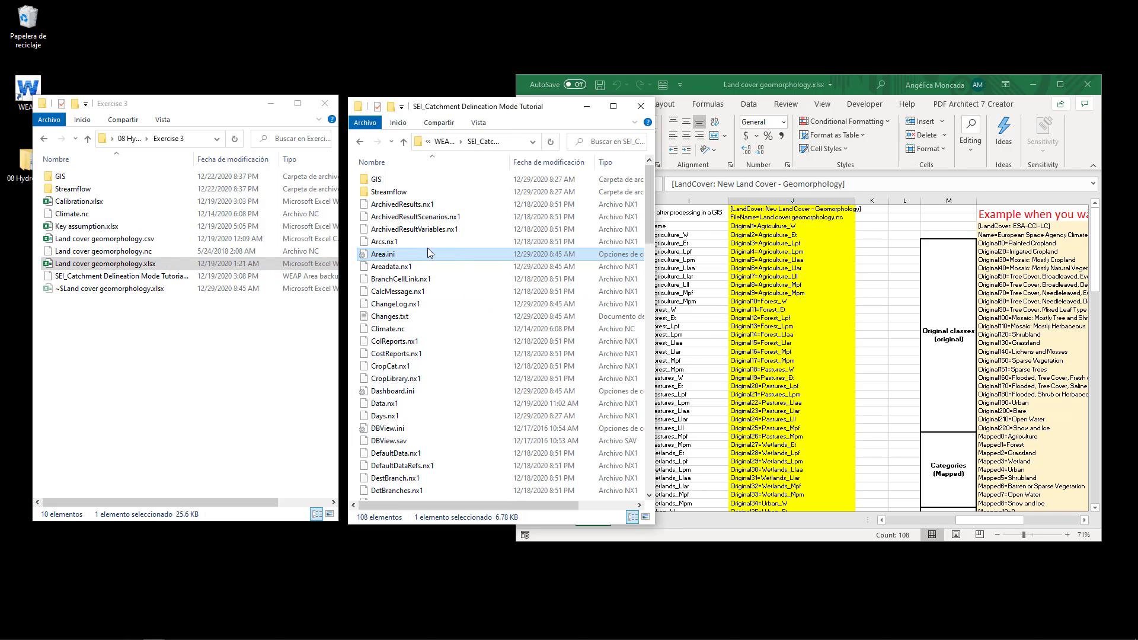
double_click(464, 112)
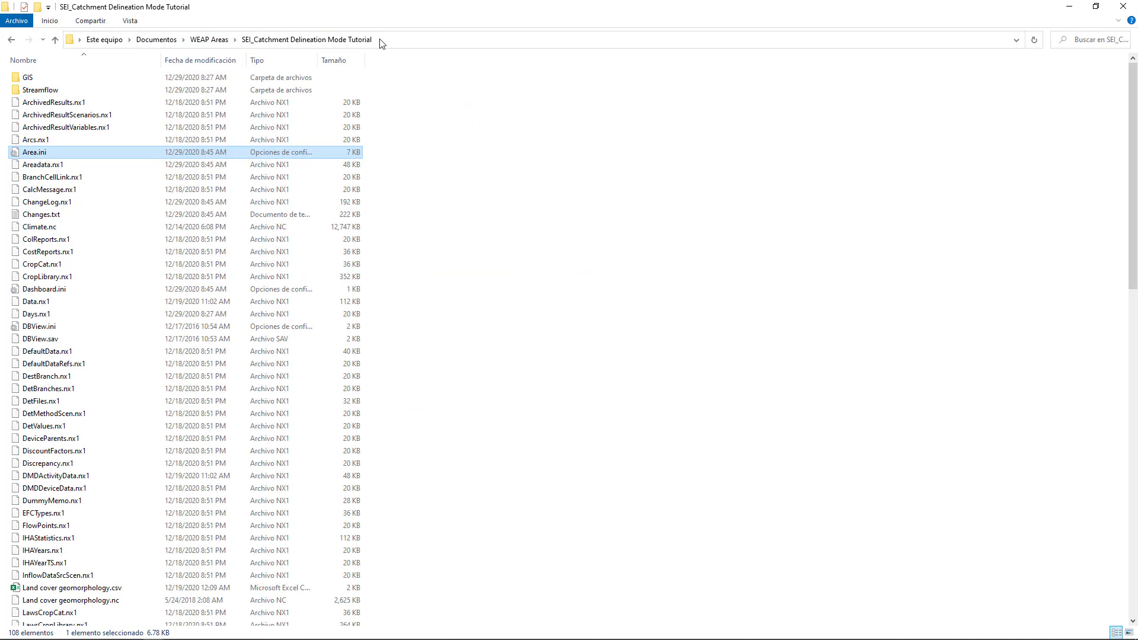
right_click(40, 158)
mouse_move(101, 316)
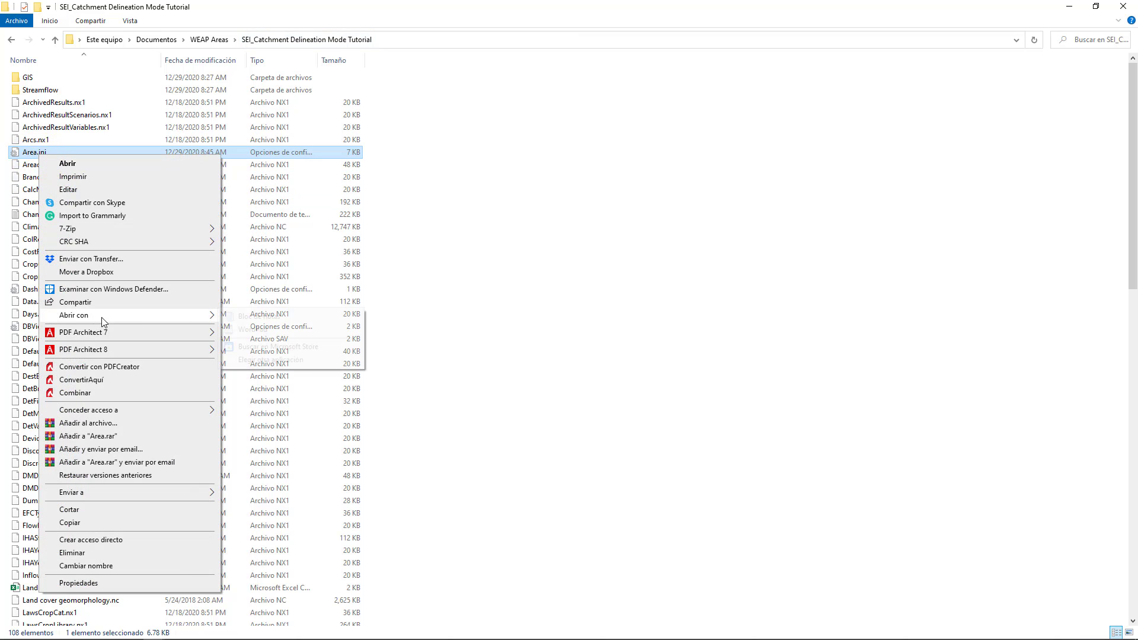
left_click(243, 317)
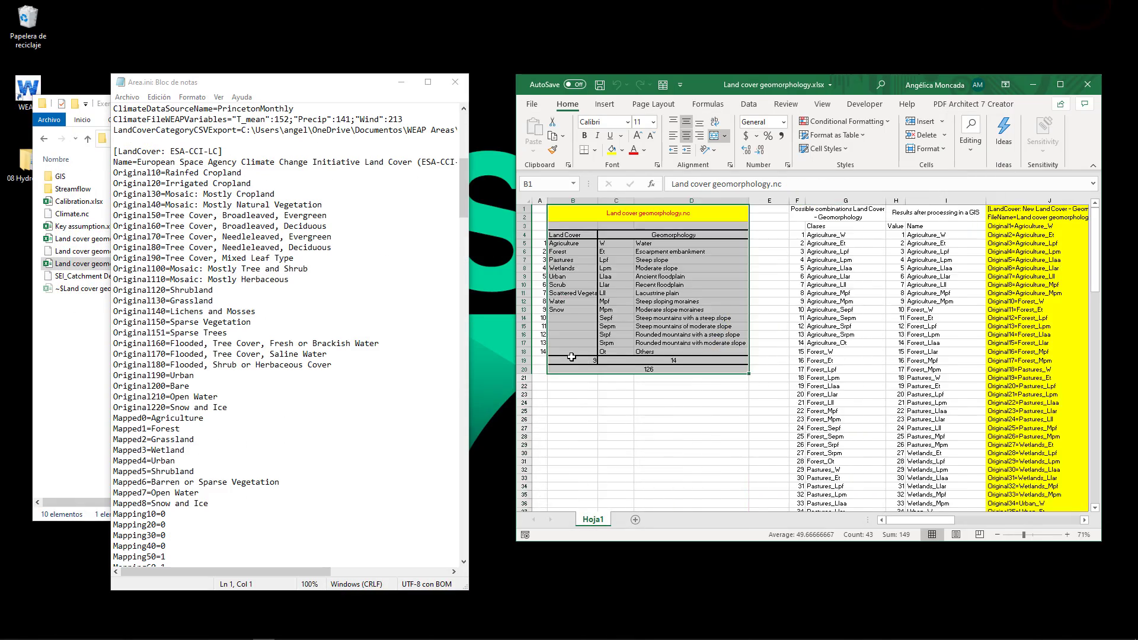
Examine the workbook's land cover and geomorphology table, the possible class combinations and the classes resulting from GIS processing
scroll(580, 298, "up", 3, "ctrl")
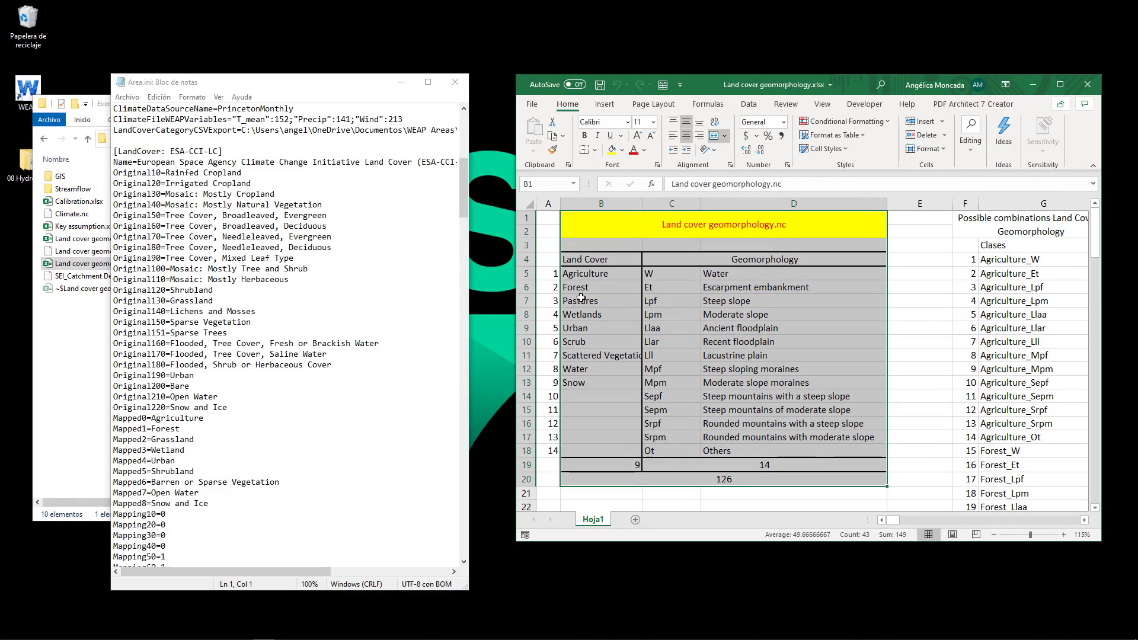
left_click_drag(667, 274, 748, 261)
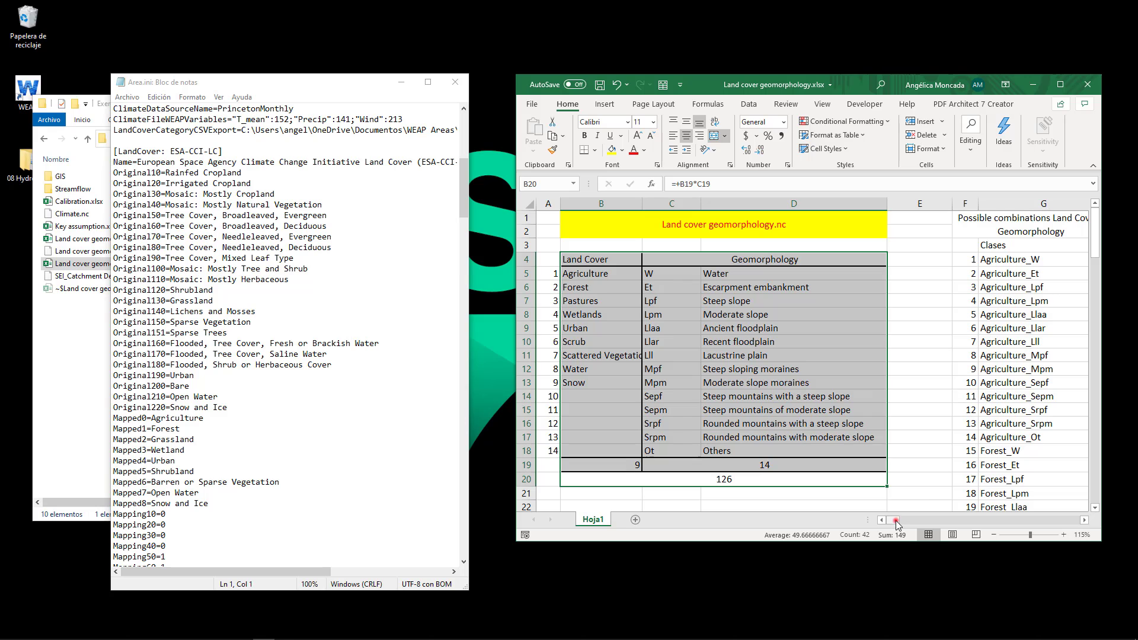
left_click_drag(895, 520, 951, 520)
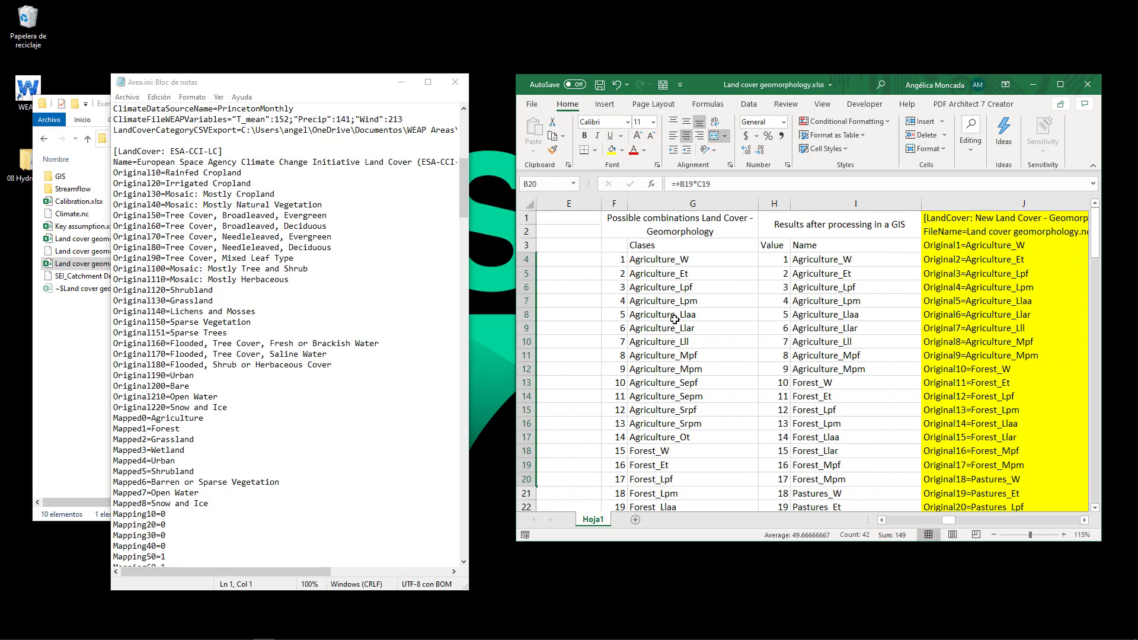
left_click(685, 261)
key("ctrl+shift+Down")
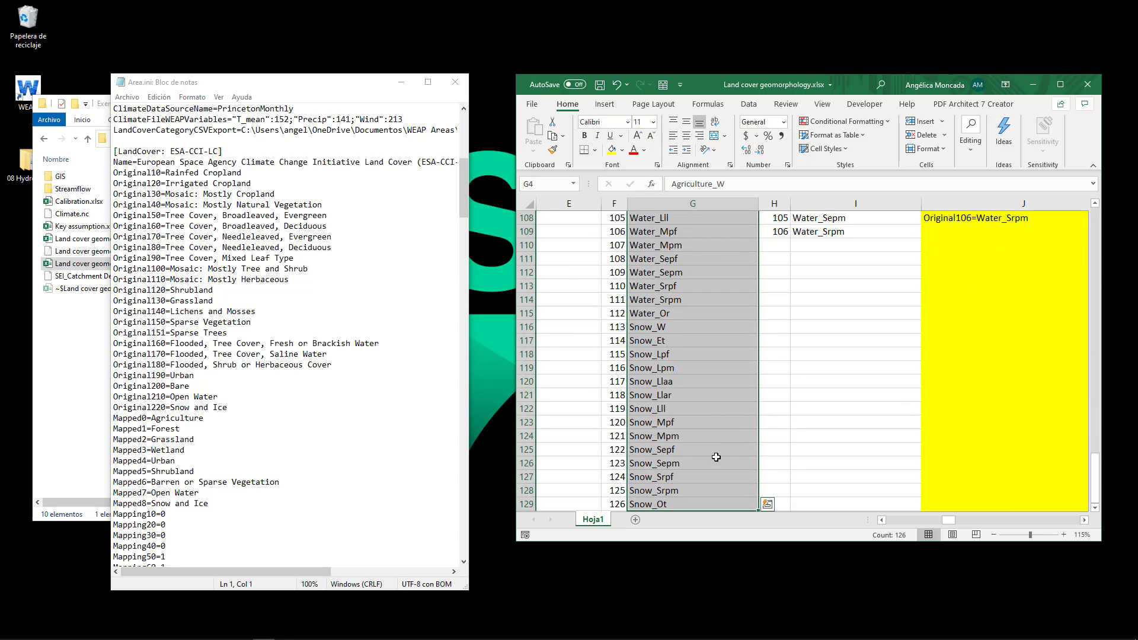
left_click_drag(1095, 481, 1110, 208)
left_click_drag(855, 213, 807, 301)
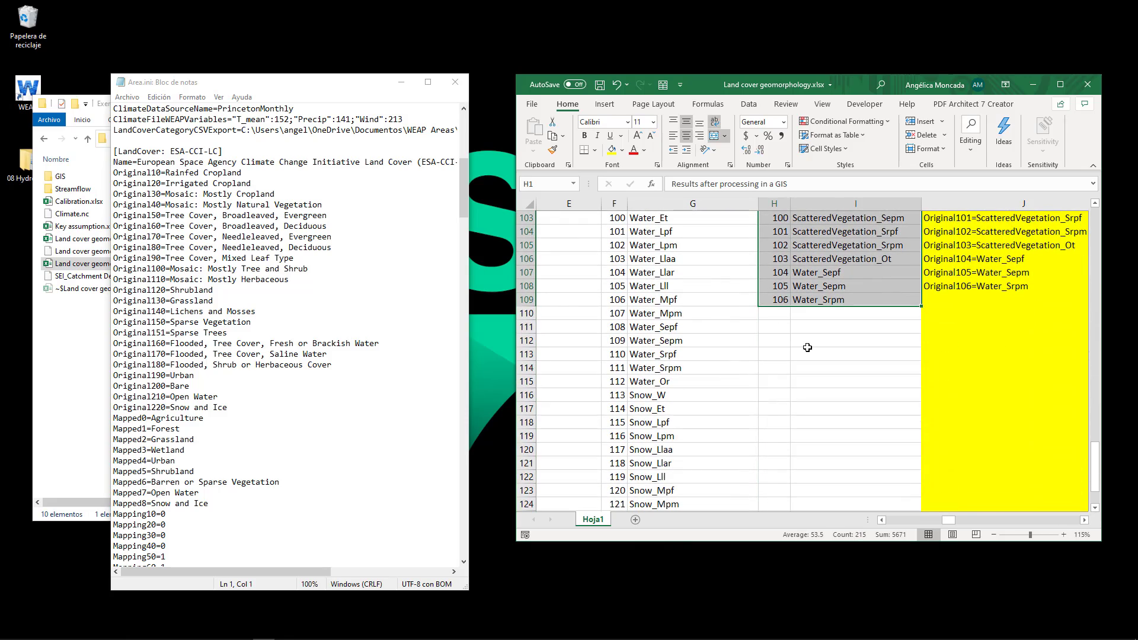
scroll(807, 347, "up", 20)
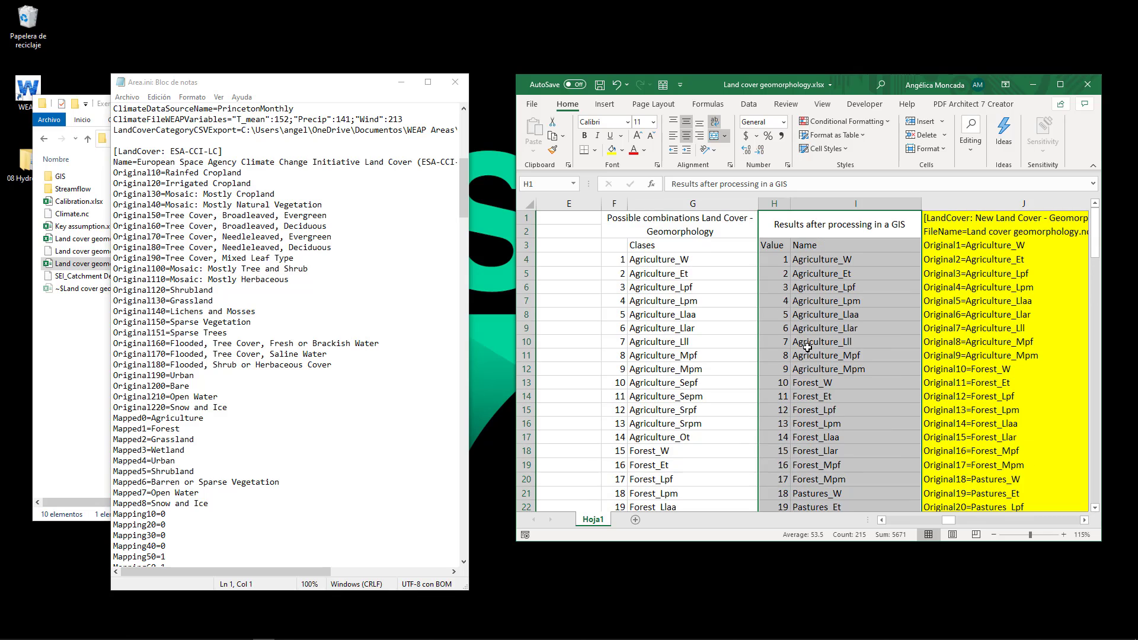
Examine the ESA-CCI-LC and Land Cover geomorphology sections in Area.ini, including their names and original classes
left_click(284, 95)
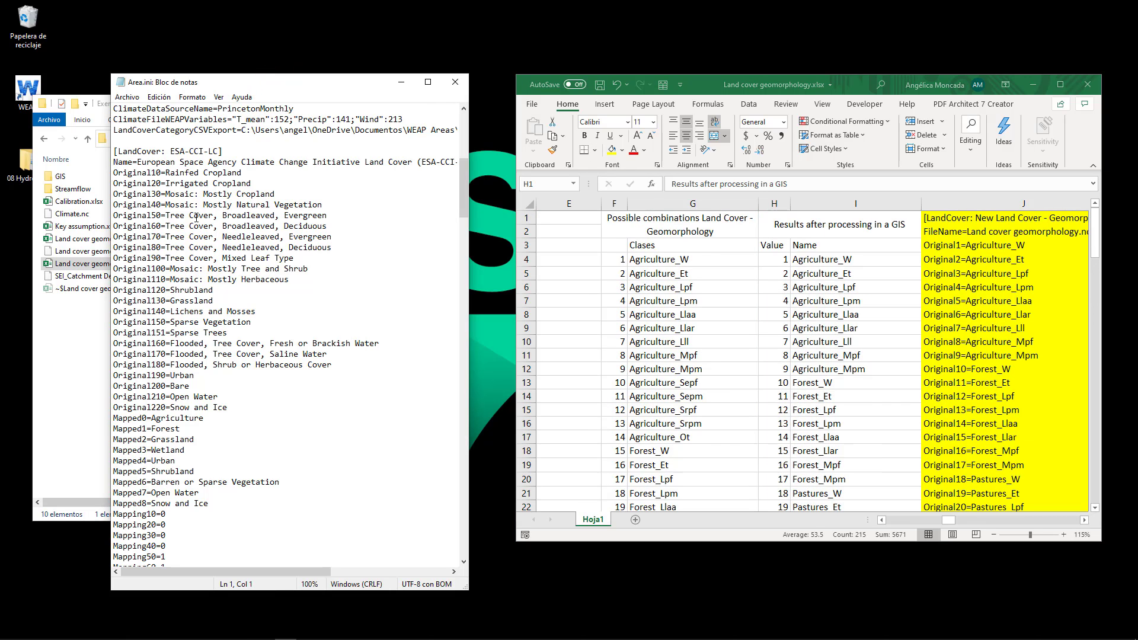
left_click_drag(122, 172, 341, 542)
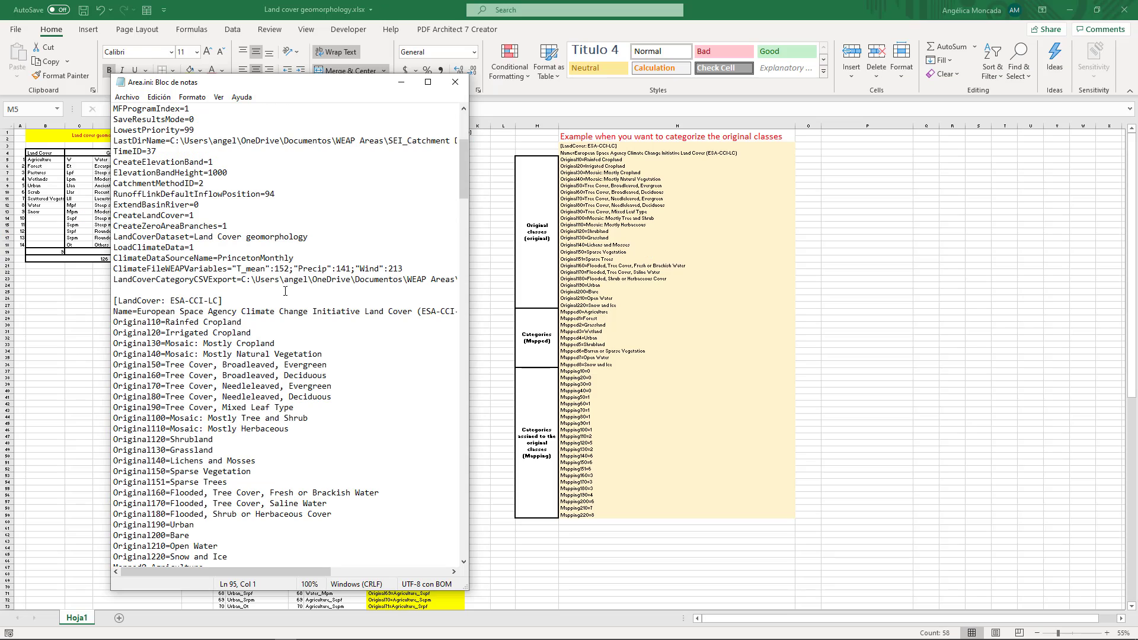
left_click_drag(117, 303, 490, 311)
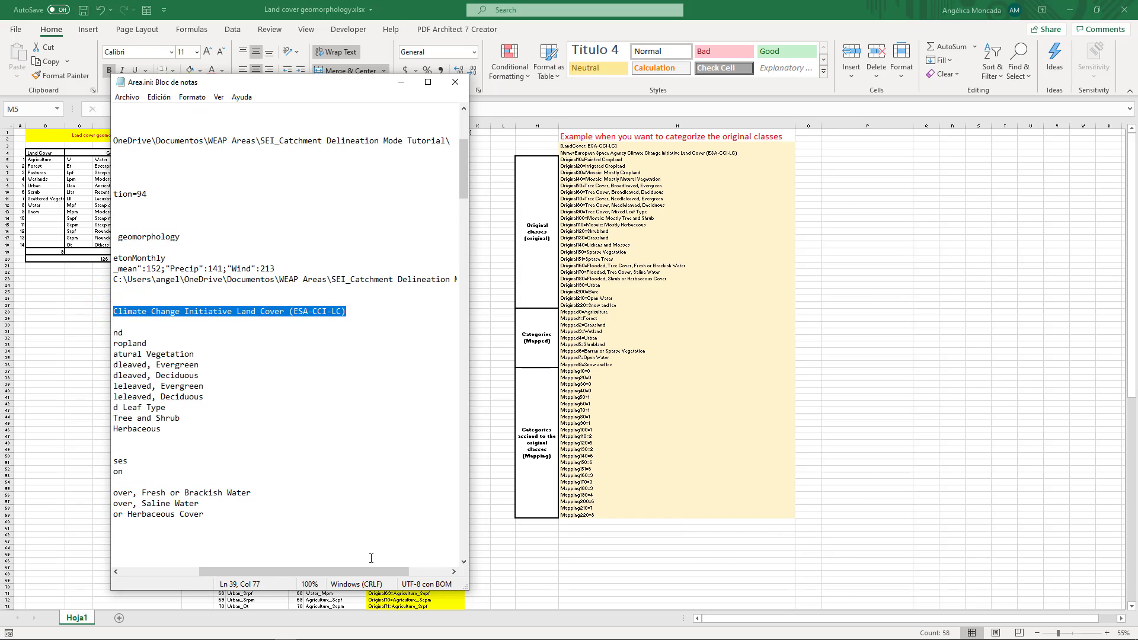
left_click_drag(379, 570, 300, 570)
left_click(213, 401)
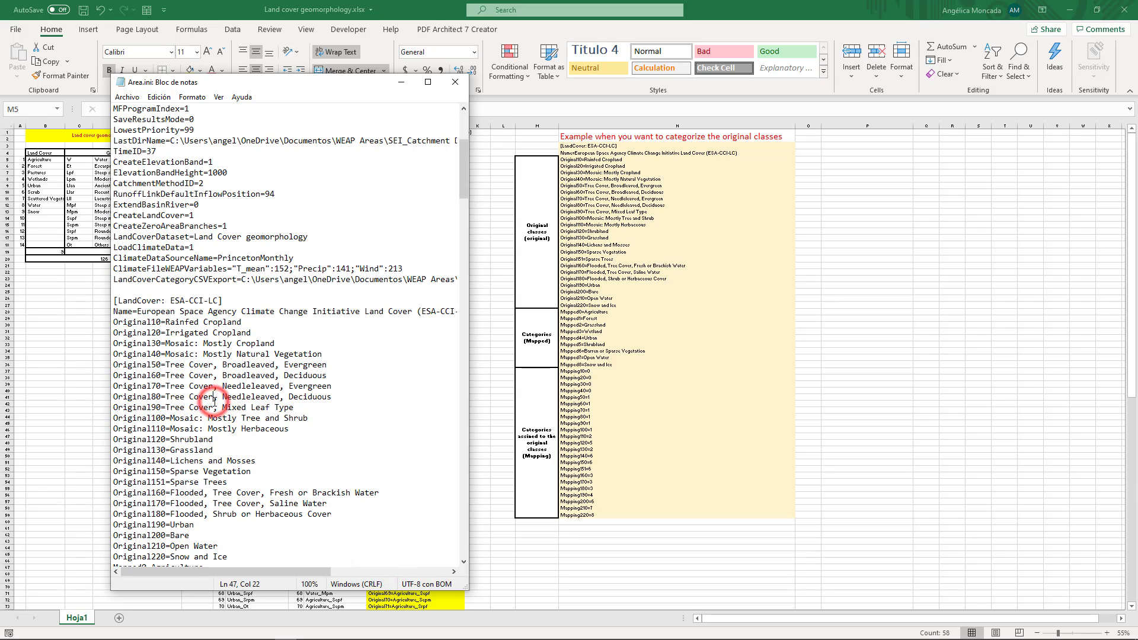
scroll(216, 391, "down", 11)
scroll(216, 387, "down", 12)
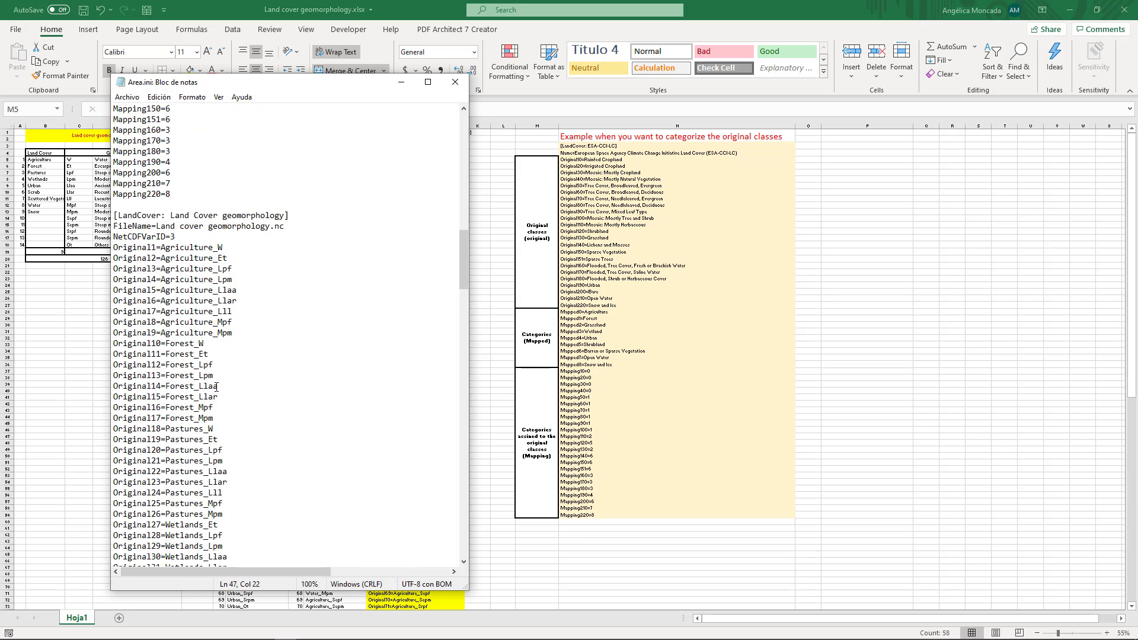
left_click_drag(295, 186, 167, 184)
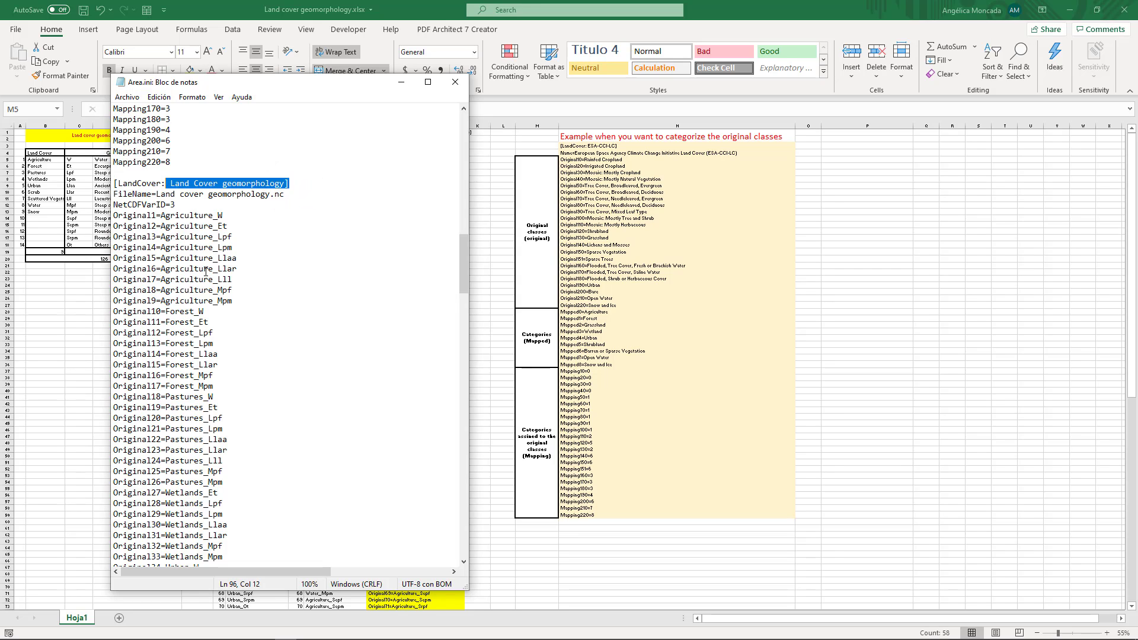
left_click(217, 227)
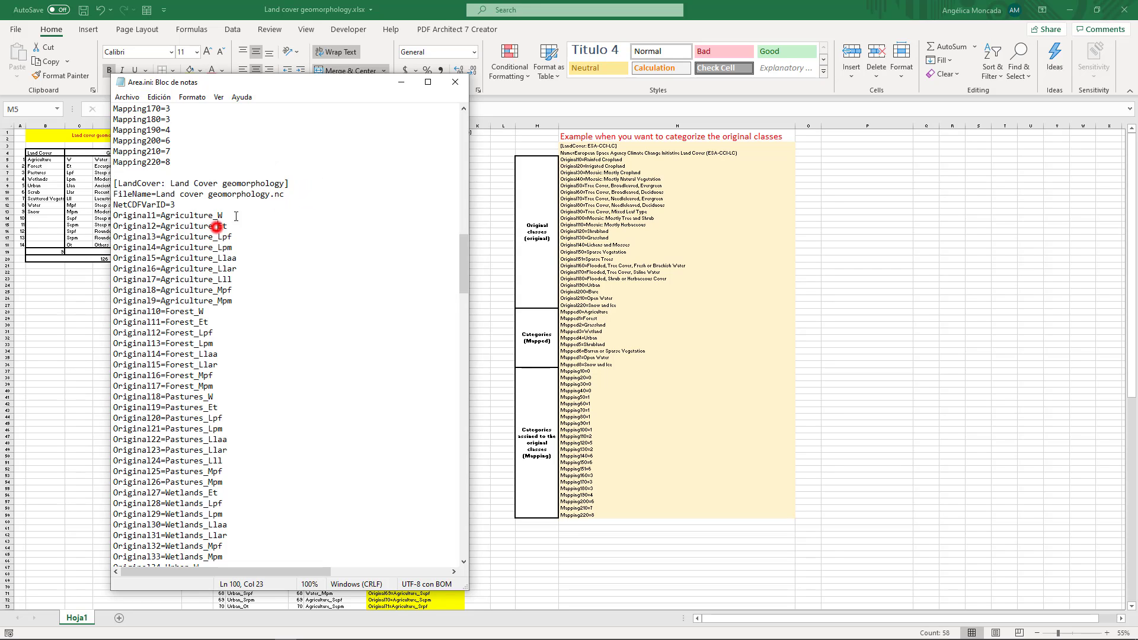
left_click(400, 81)
Review the original, mapped and mapping blocks of the ESA-CCI-LC categorization example in the workbook
left_click_drag(537, 169, 674, 185)
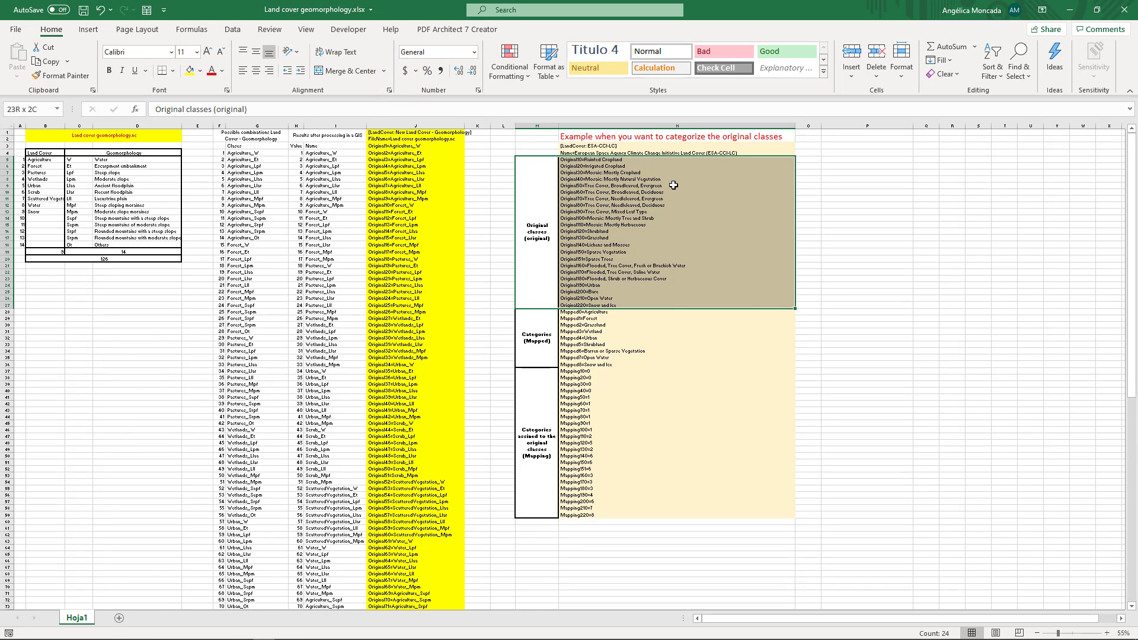
left_click_drag(673, 185, 673, 185)
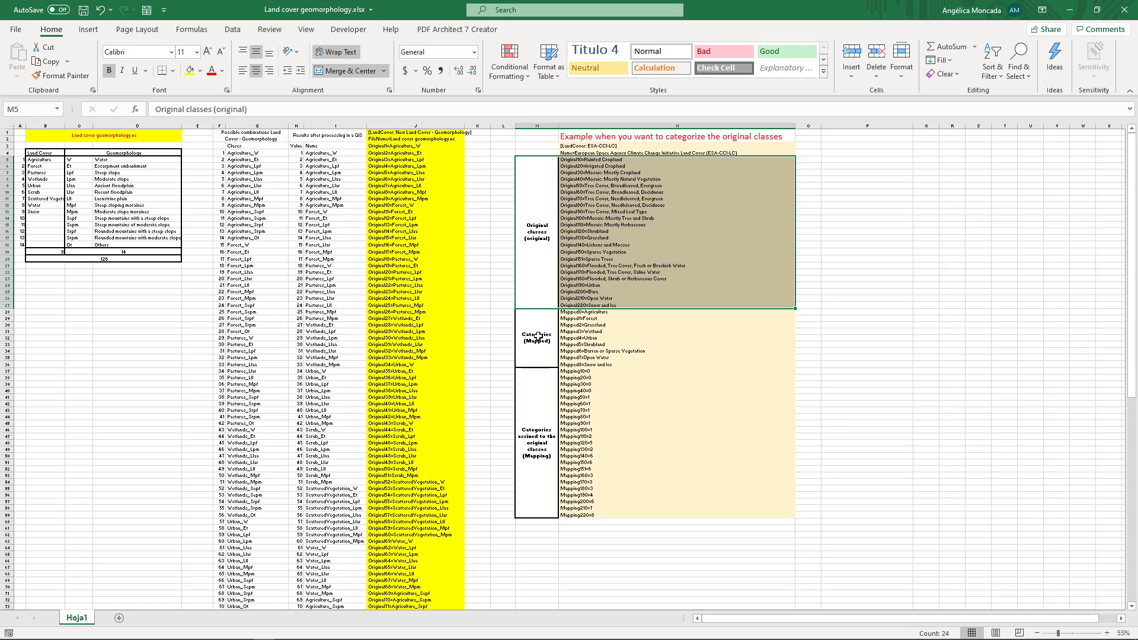
left_click_drag(538, 336, 689, 347)
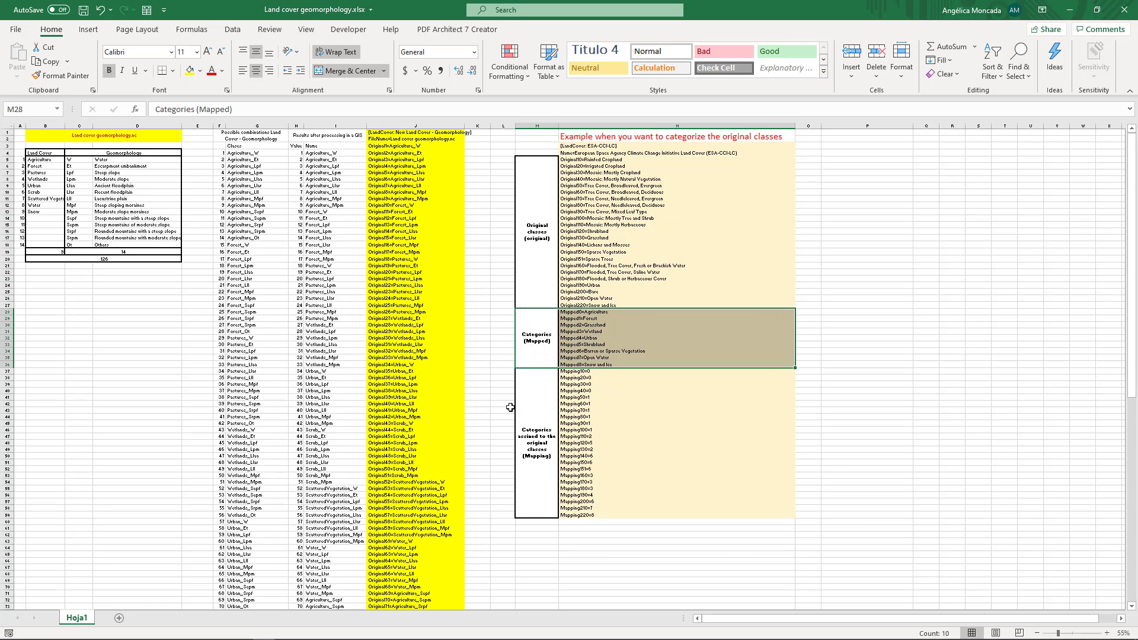
left_click_drag(521, 401, 658, 407)
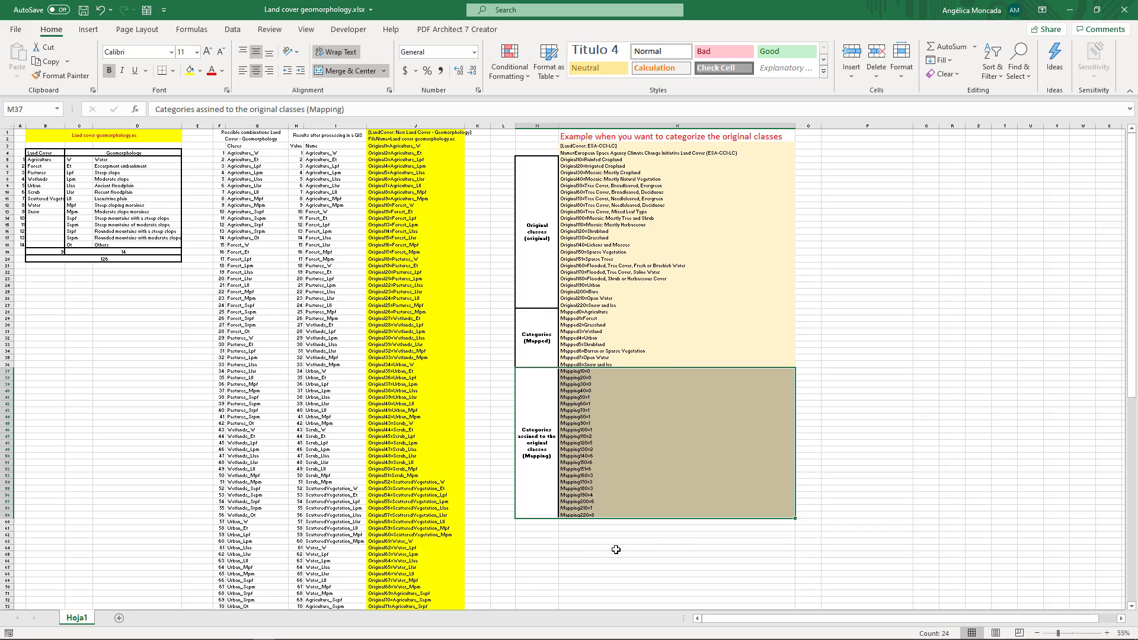
left_click_drag(553, 223, 656, 515)
Check the mapped categories, mapping entries and header lines of the Land Cover geomorphology section in Area.ini
key("alt+Tab")
scroll(224, 269, "down", 20)
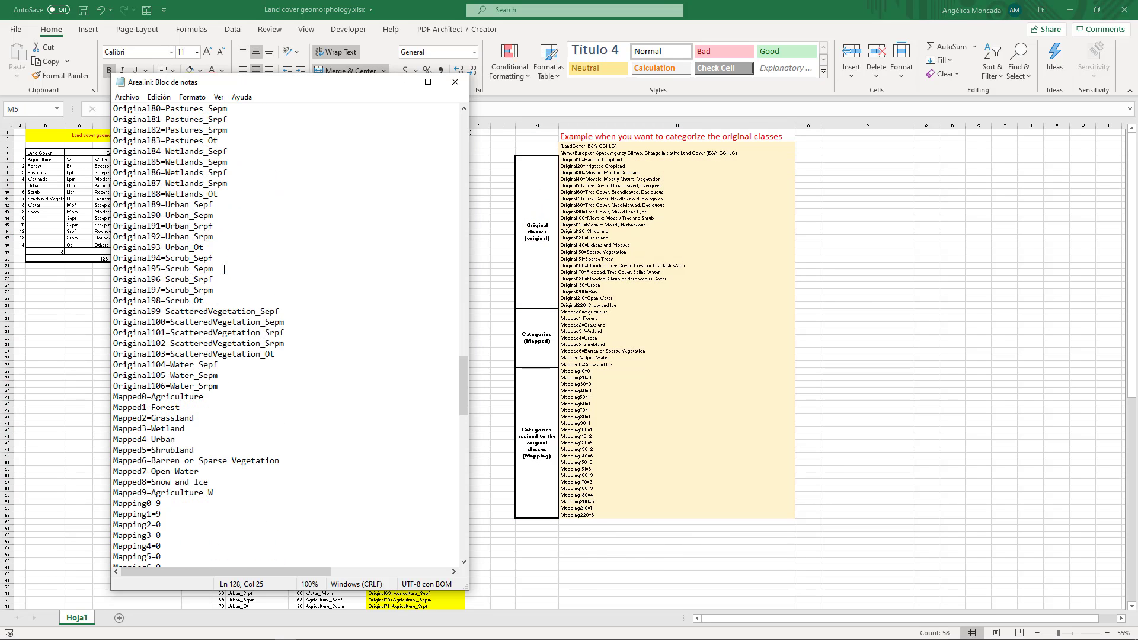
scroll(224, 270, "up", 20)
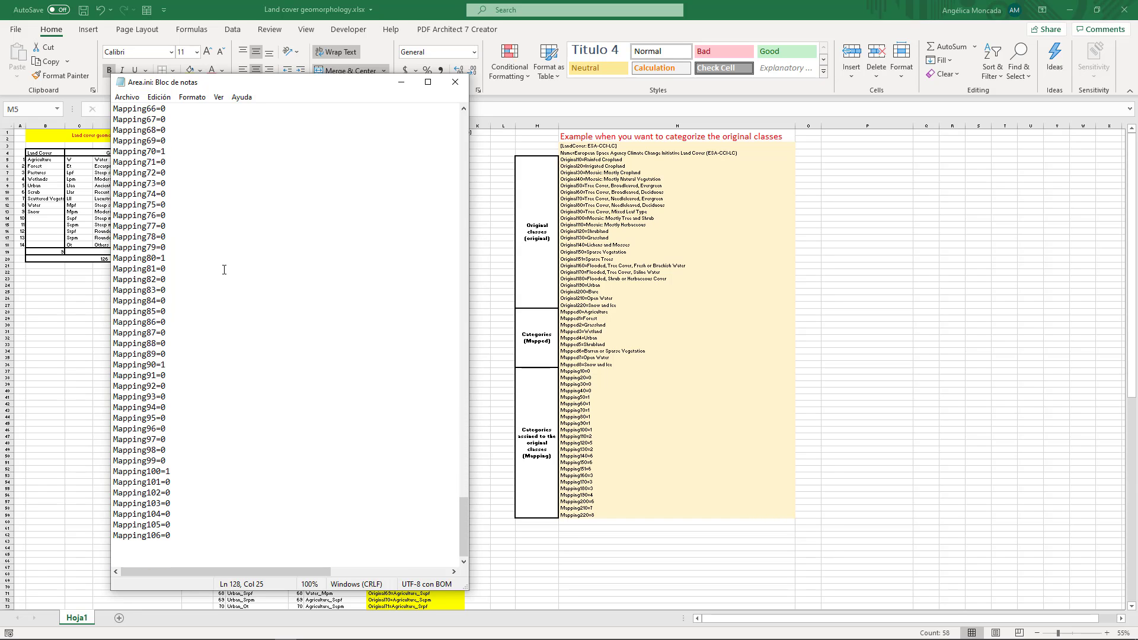
scroll(224, 270, "up", 20)
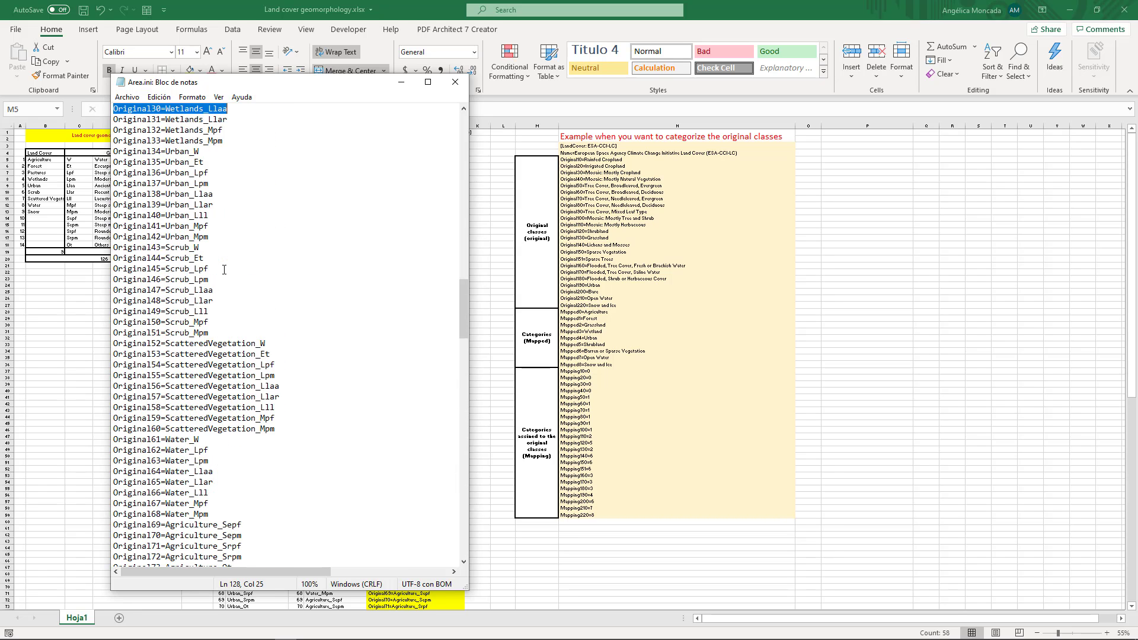
left_click(223, 269)
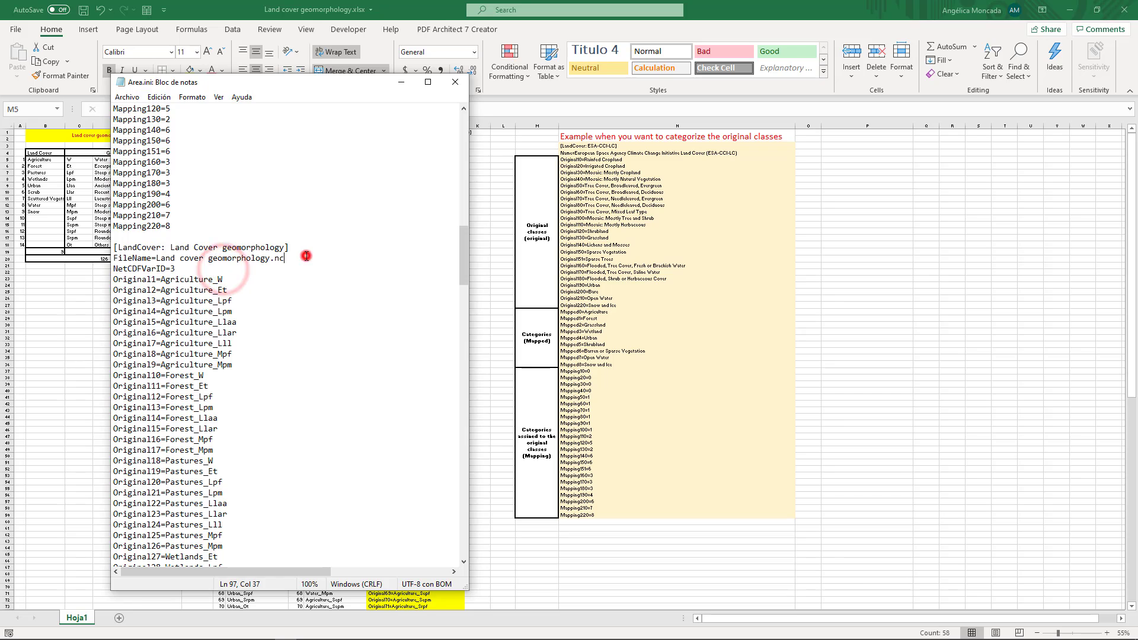
left_click_drag(305, 261, 305, 237)
scroll(298, 290, "up", 8)
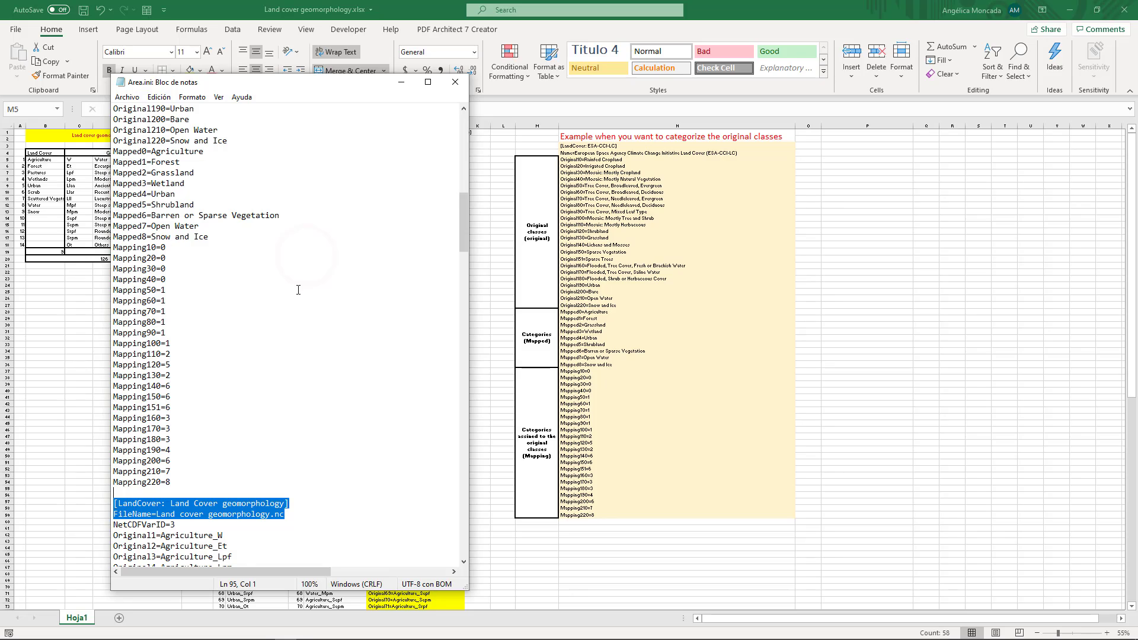
left_click(401, 82)
Inspect the LandCover header in J1 and the FileName line in J2 of the workbook's prepared land cover block
left_click_drag(385, 134, 389, 155)
scroll(389, 160, "up", 1, "ctrl")
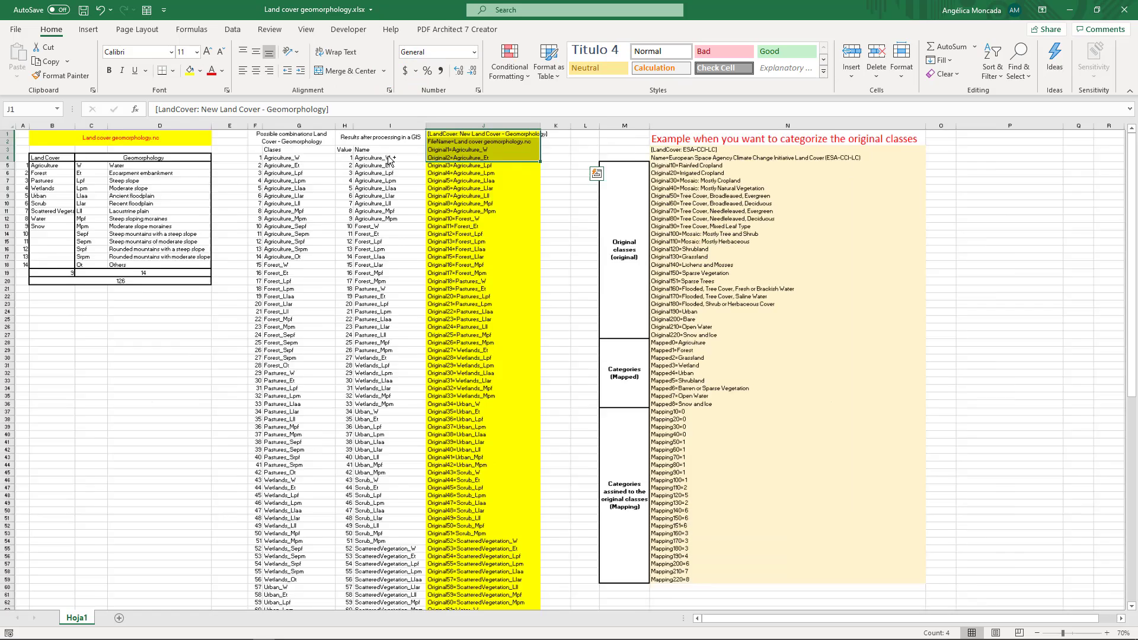
scroll(390, 160, "up", 4, "ctrl")
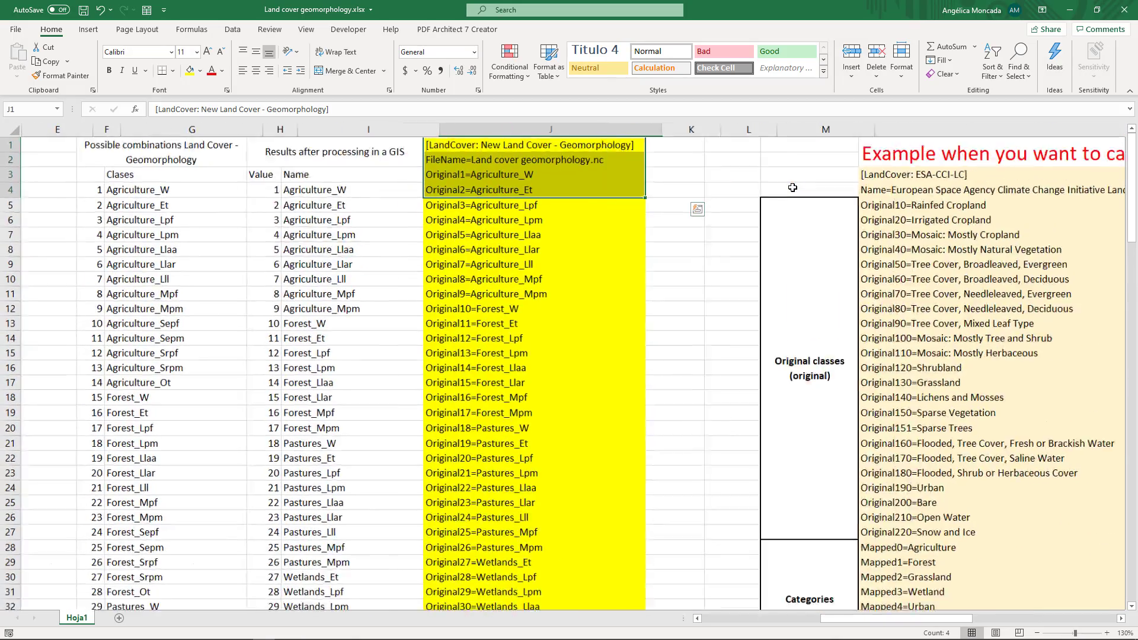
left_click(605, 144)
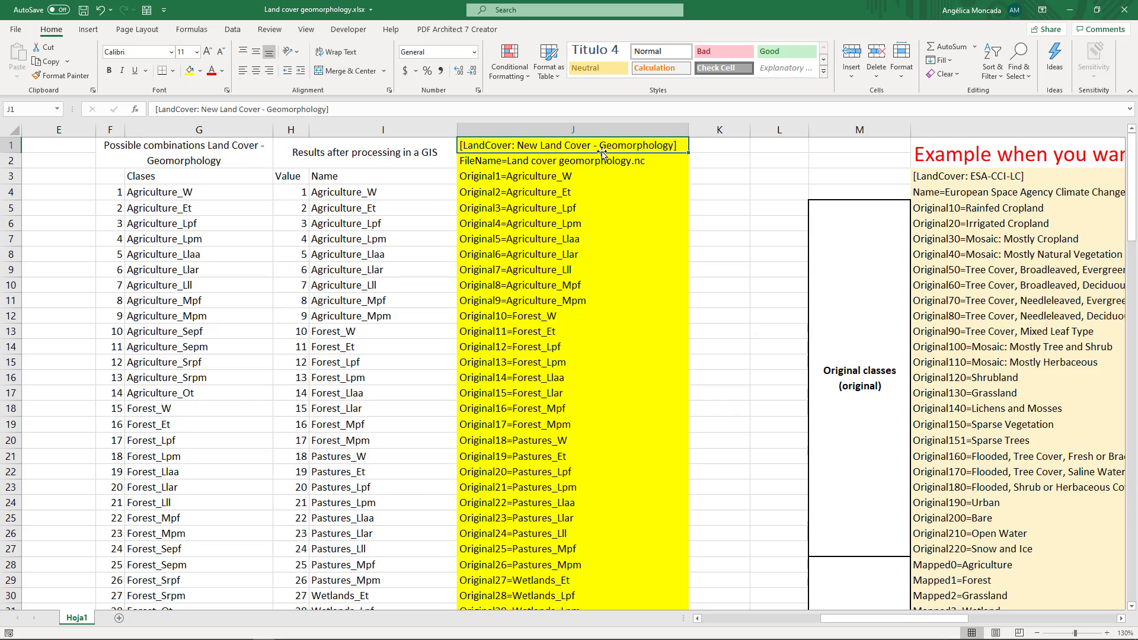
left_click(641, 165)
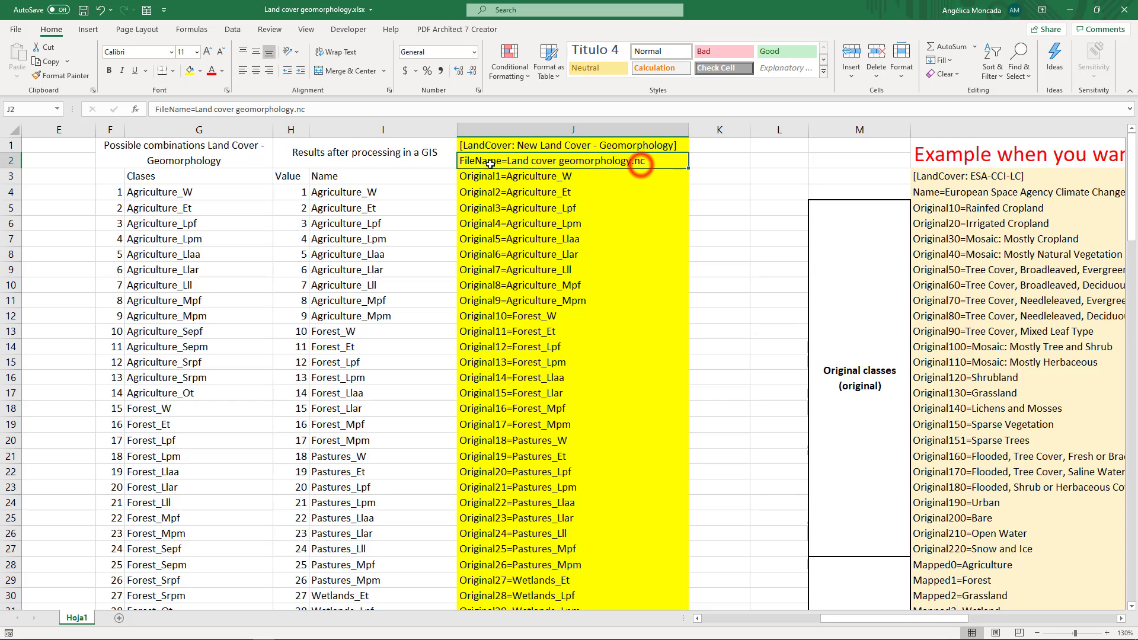
Copy the New Land Cover - Geomorphology block in J1:J108 of the workbook and paste it at the end of Area.ini
left_click(532, 144)
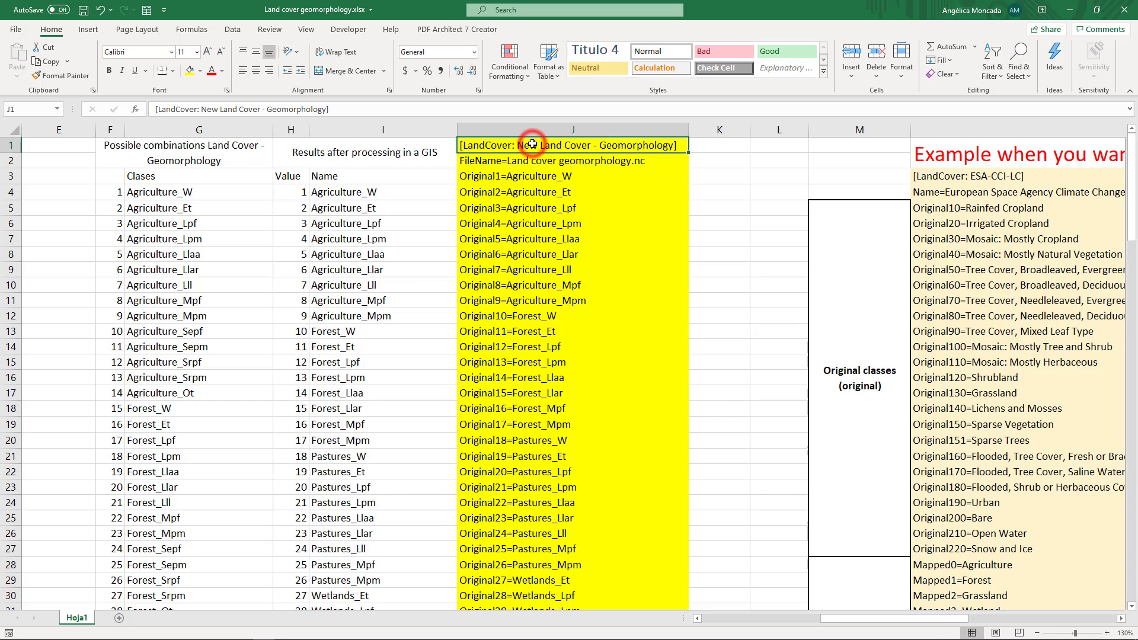
key("ctrl+shift+Down")
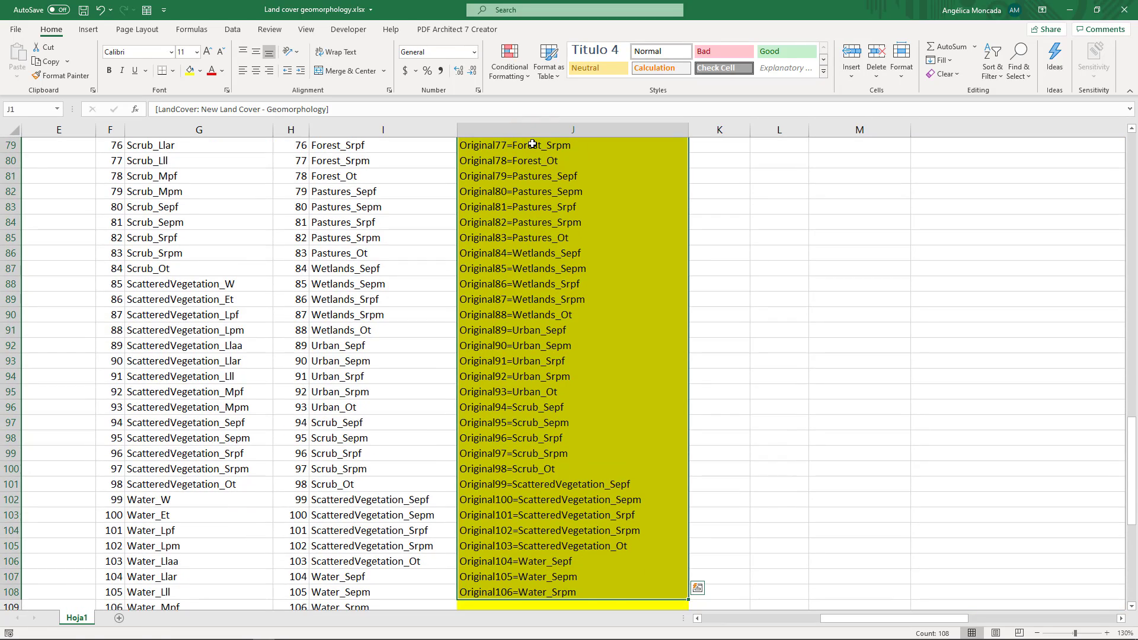
key("ctrl+c")
key("alt+Tab")
scroll(246, 281, "down", 20)
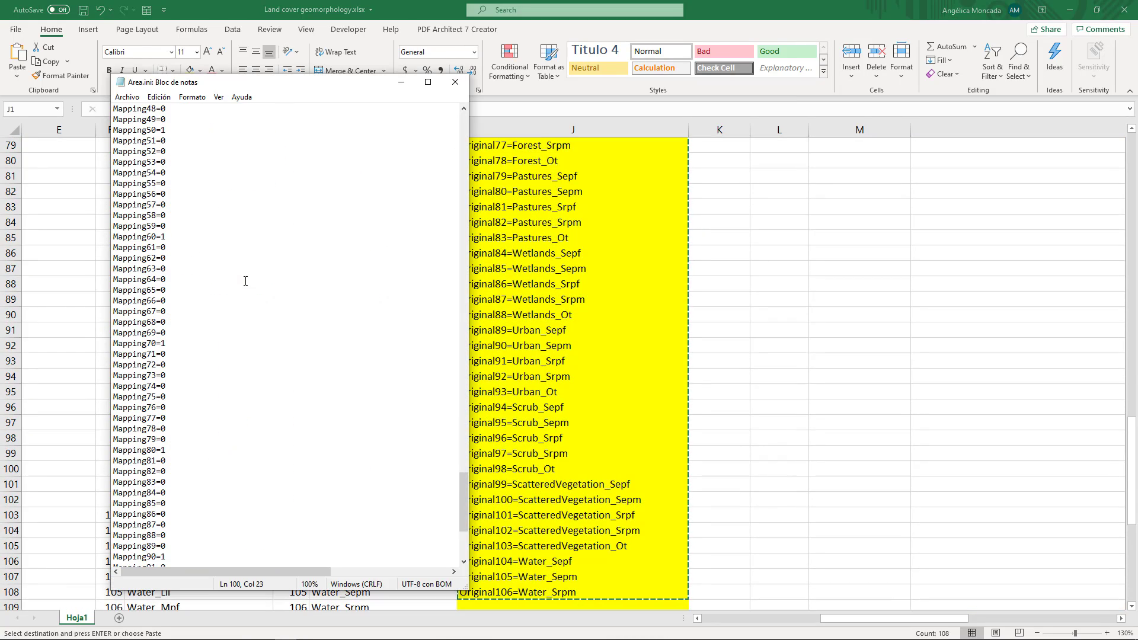
scroll(244, 280, "down", 6)
left_click(126, 556)
right_click(126, 556)
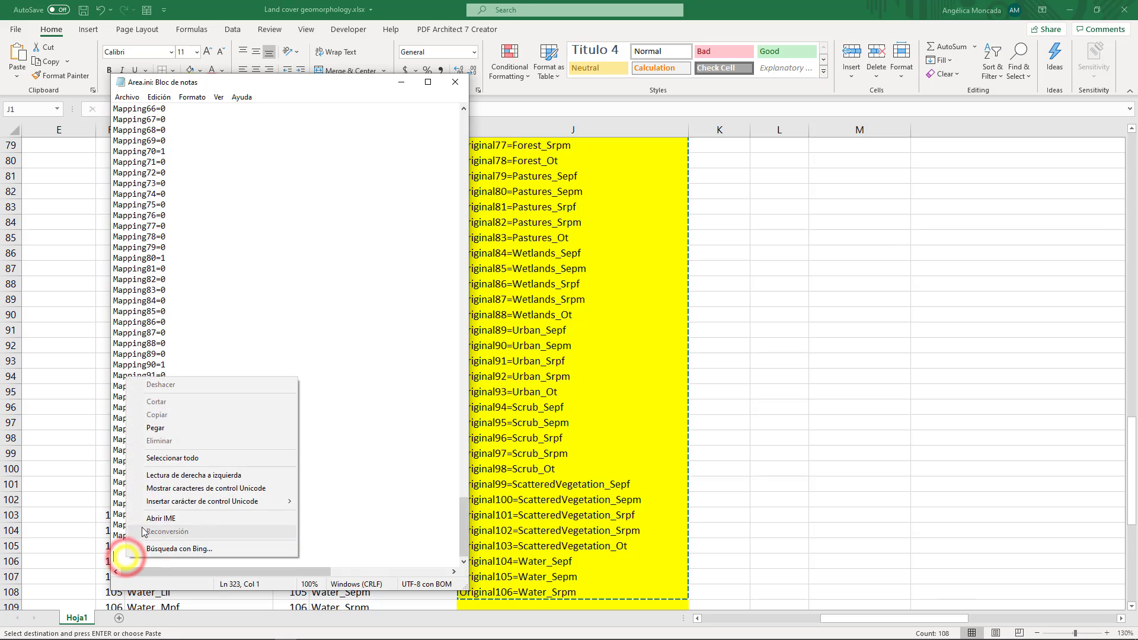
left_click(155, 427)
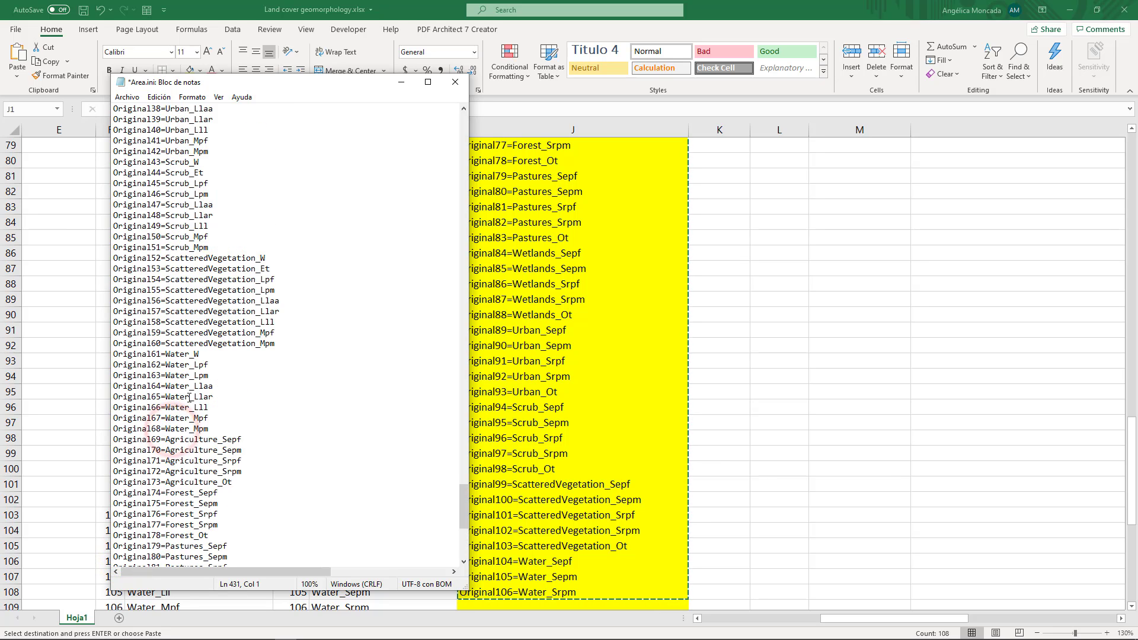
Check the start of the pasted block in Area.ini, then save and close the file
scroll(189, 397, "up", 20)
left_click(454, 82)
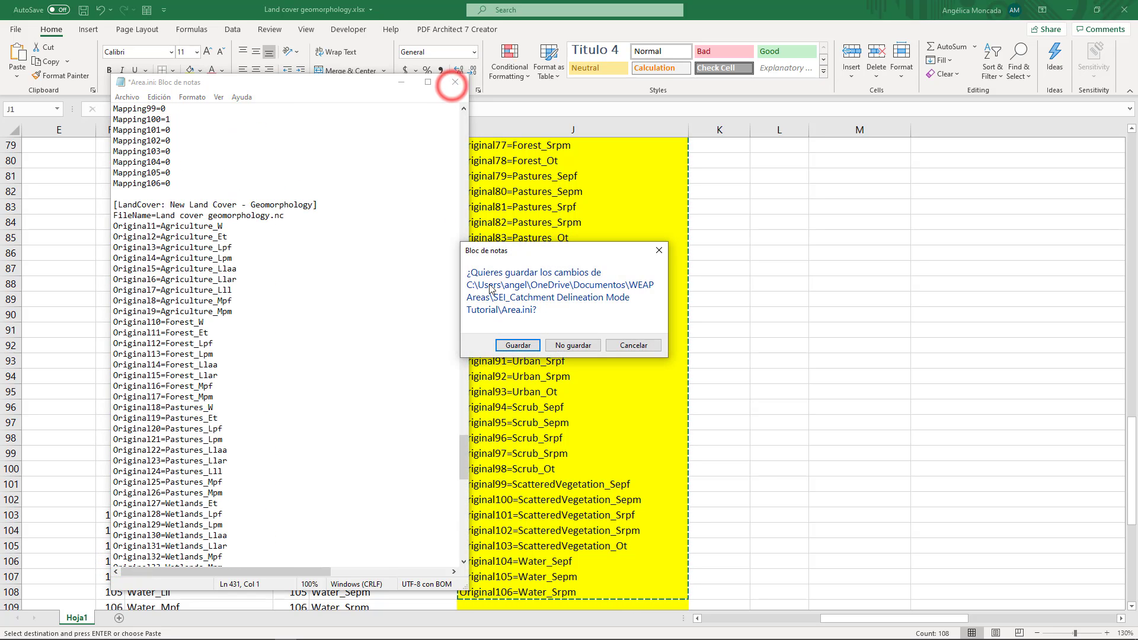
left_click(518, 345)
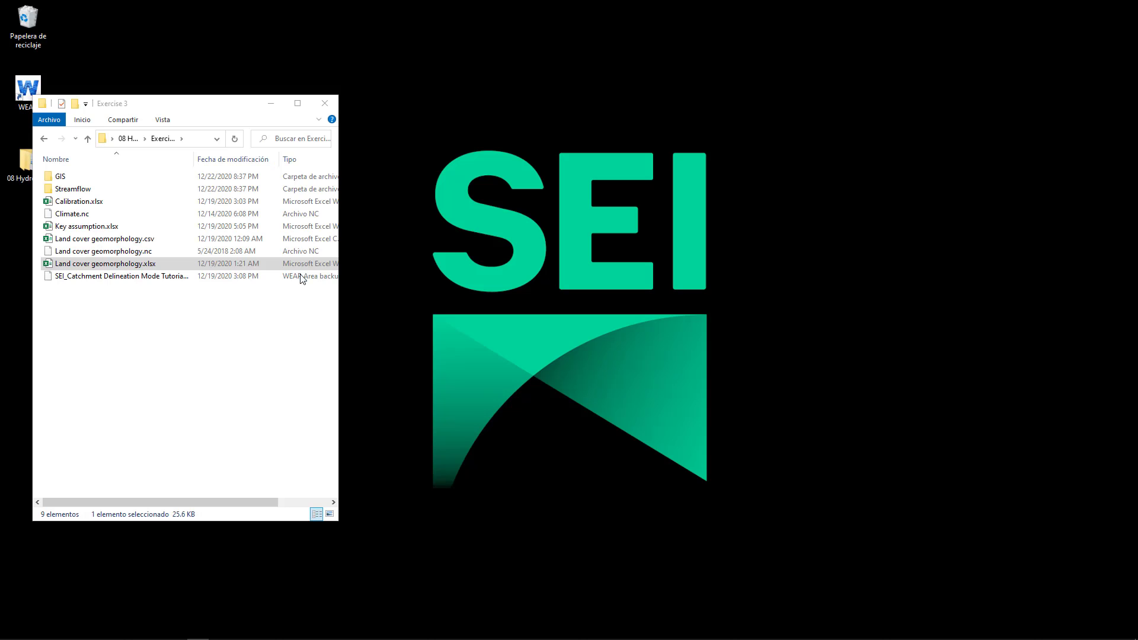
Switch to the desktop, start WEAP with the prefilled initials, and turn on Catchment Delineation Mode
left_click(275, 101)
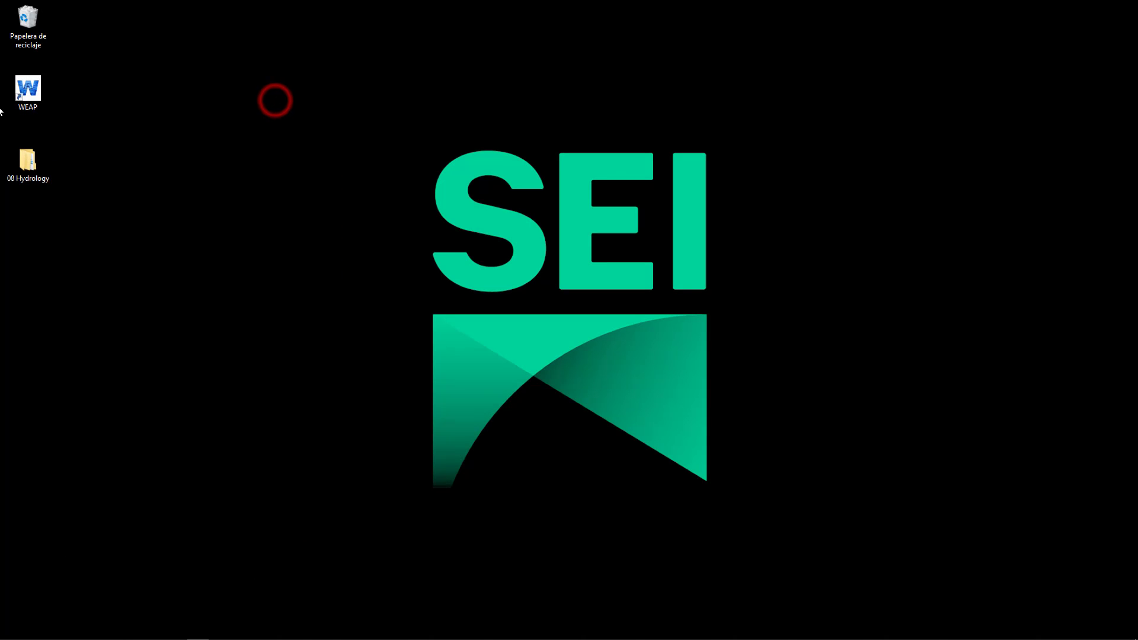
double_click(12, 98)
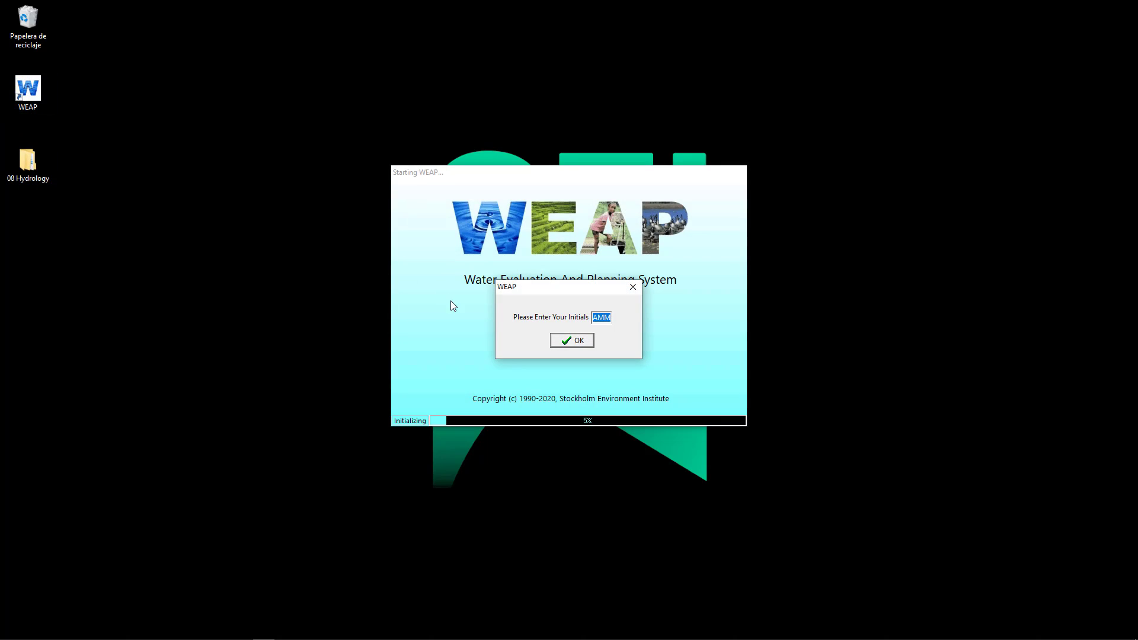
left_click(566, 341)
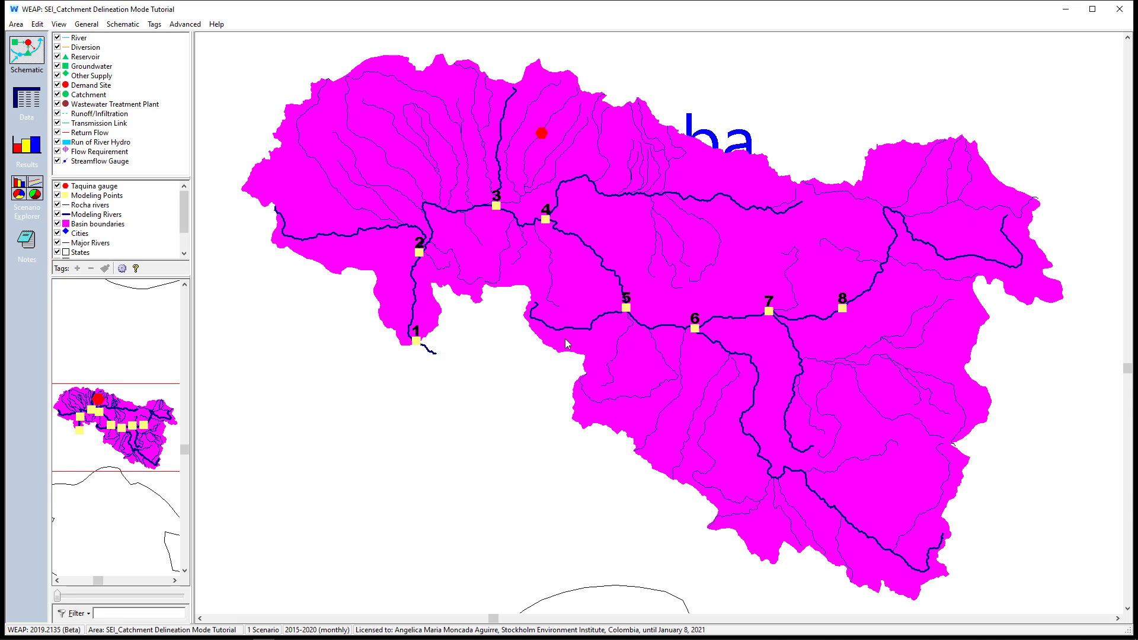
right_click(384, 488)
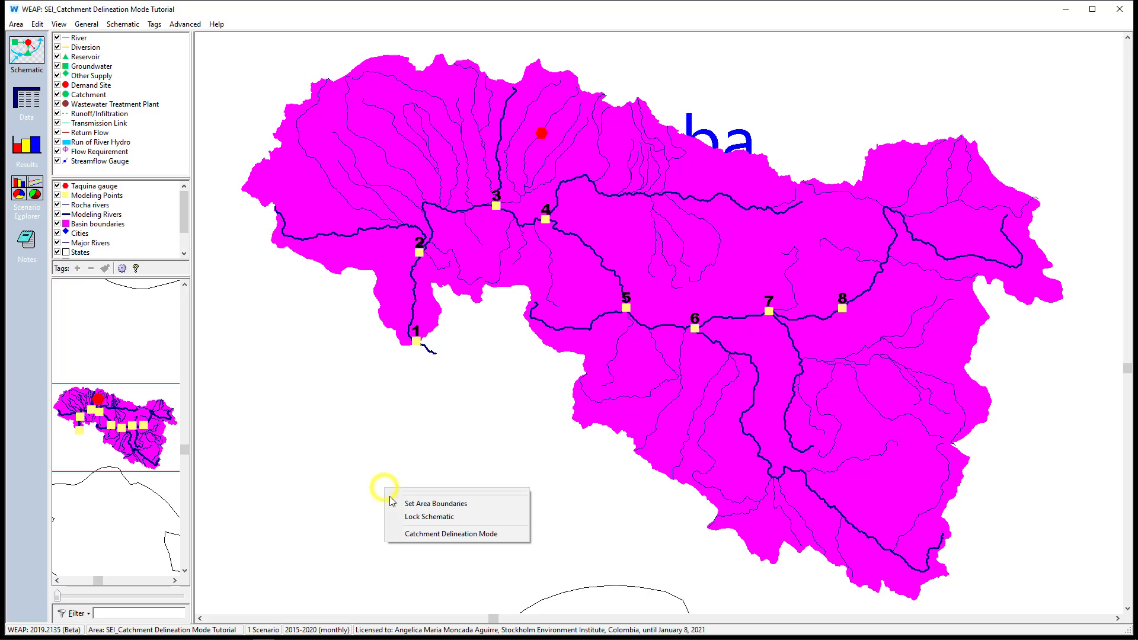
left_click(413, 536)
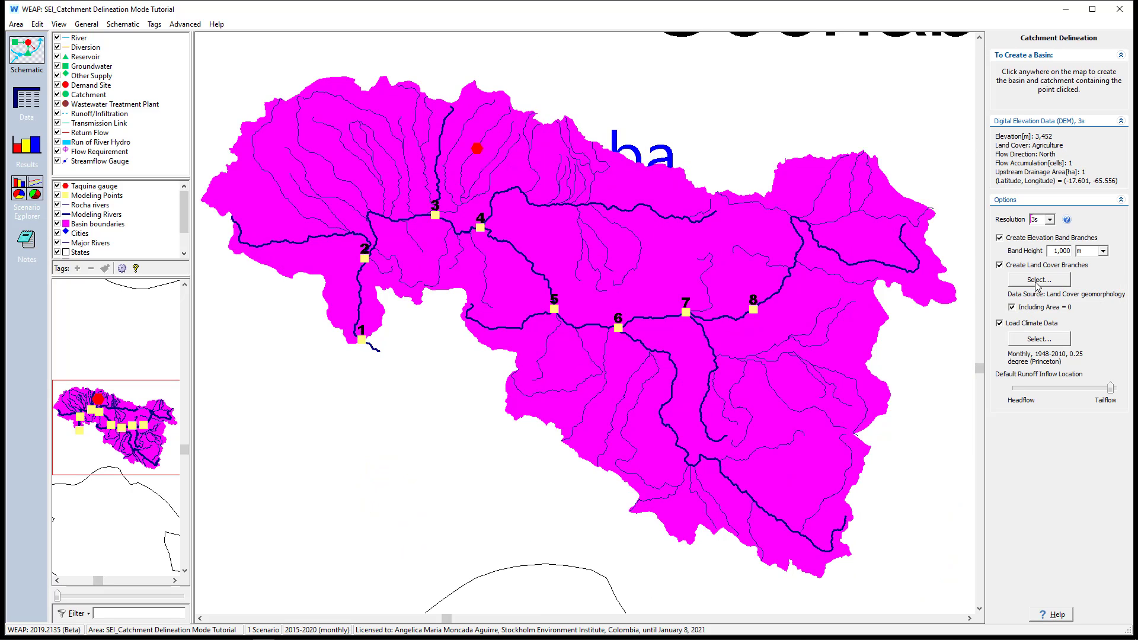
Open the land cover selection and review the category assignments of the Land Cover geomorphology data source
left_click(1038, 280)
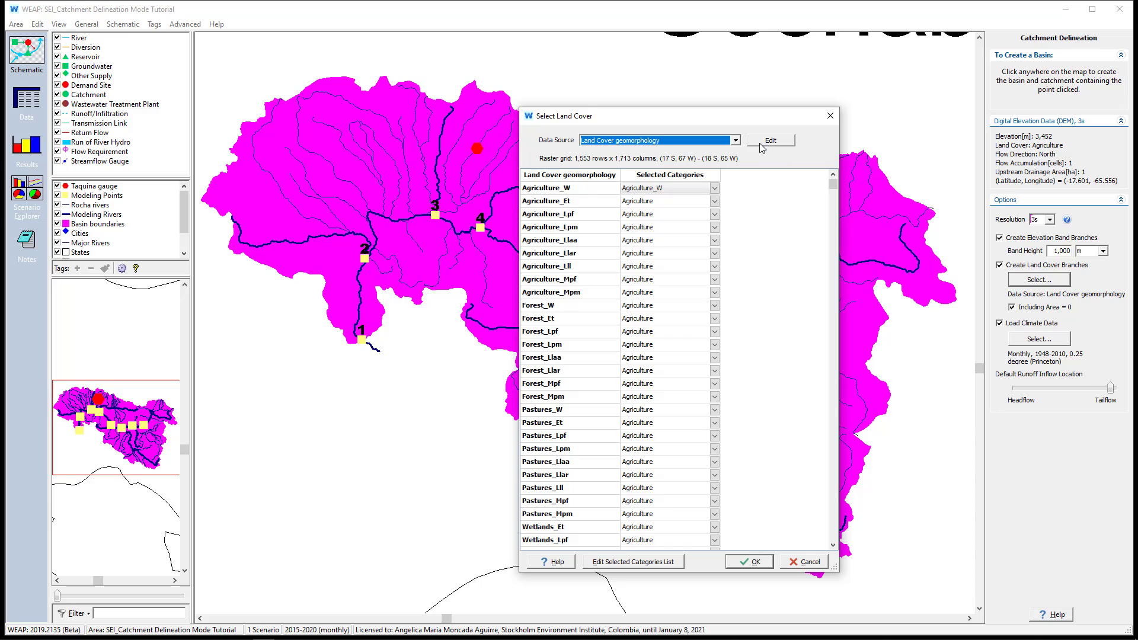
left_click(735, 141)
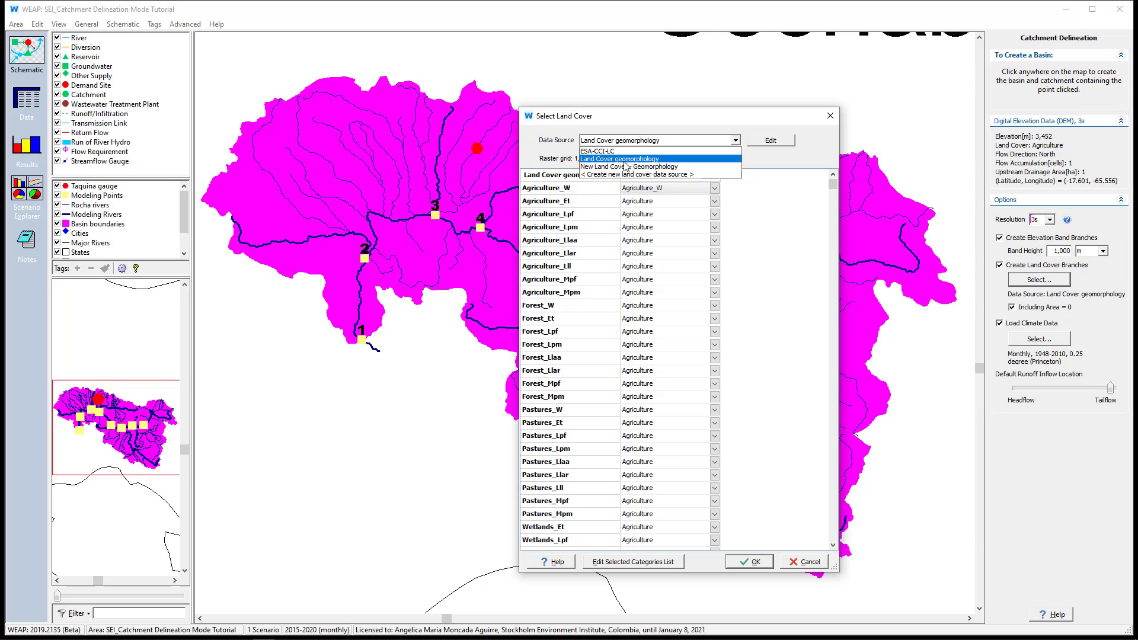
left_click(622, 158)
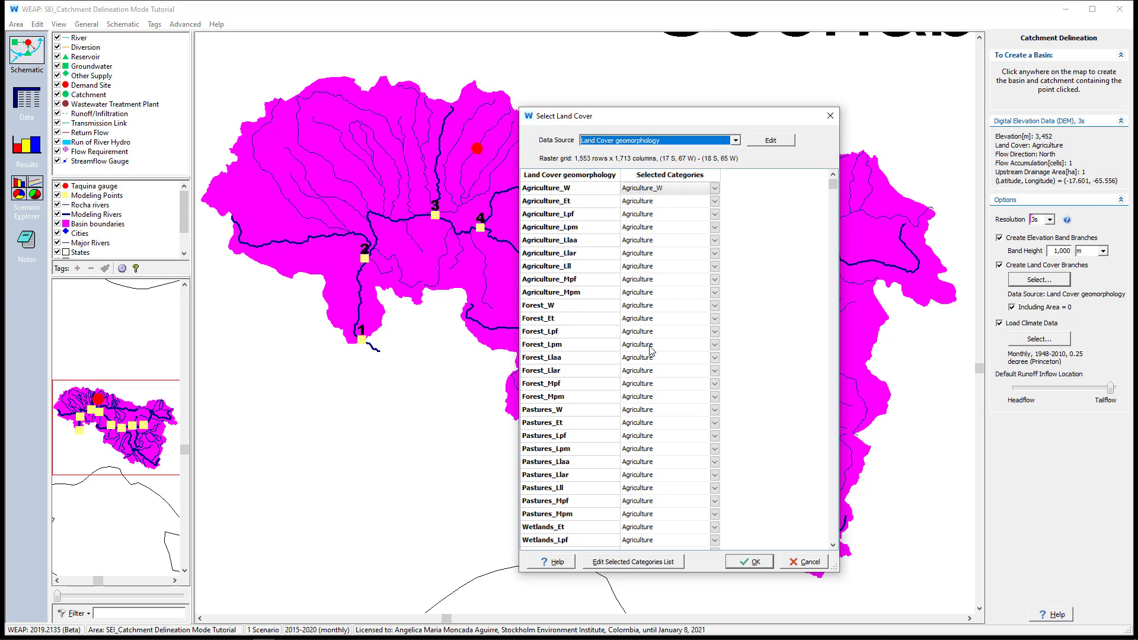
left_click(768, 262)
scroll(769, 263, "down", 20)
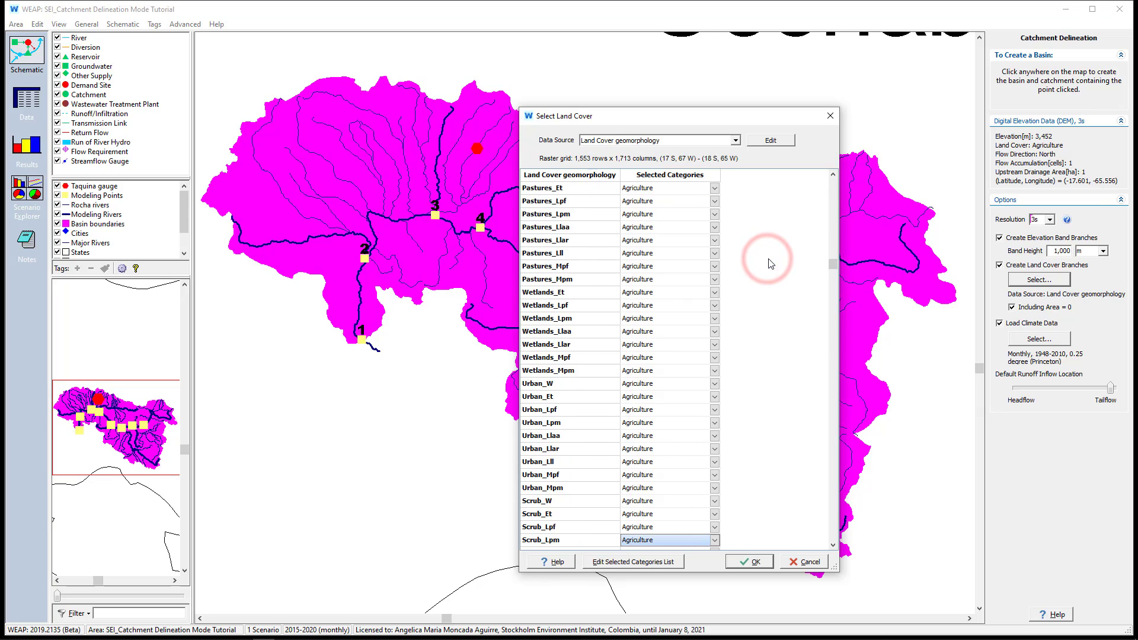
Set the land cover data source to New Land Cover - Geomorphology, check its category assignments, and accept the selection
left_click(735, 141)
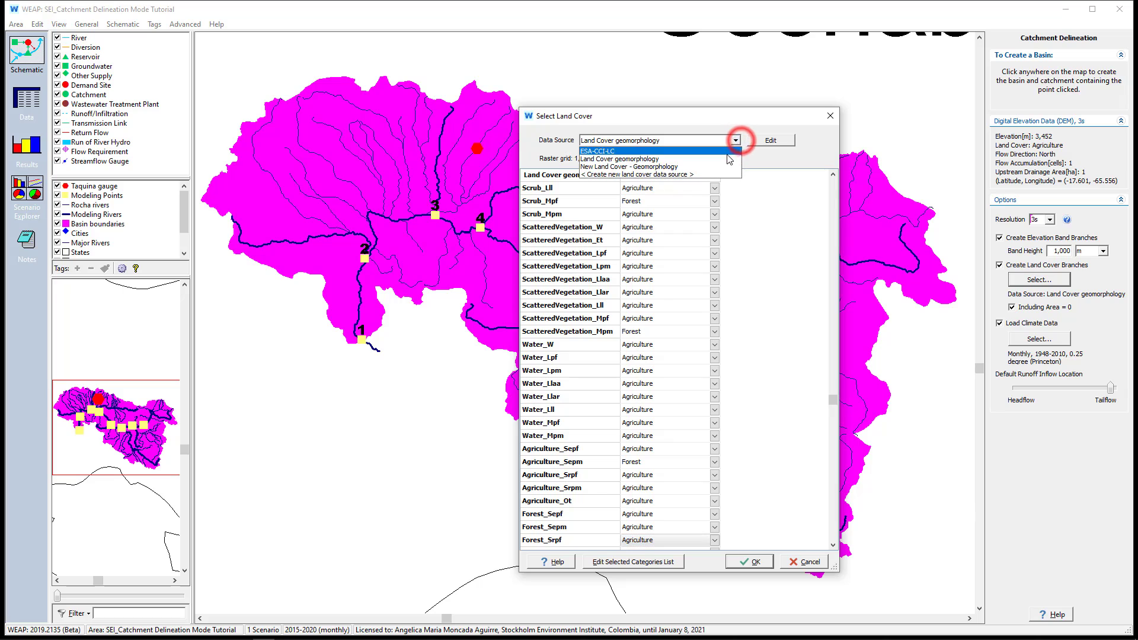
left_click(723, 168)
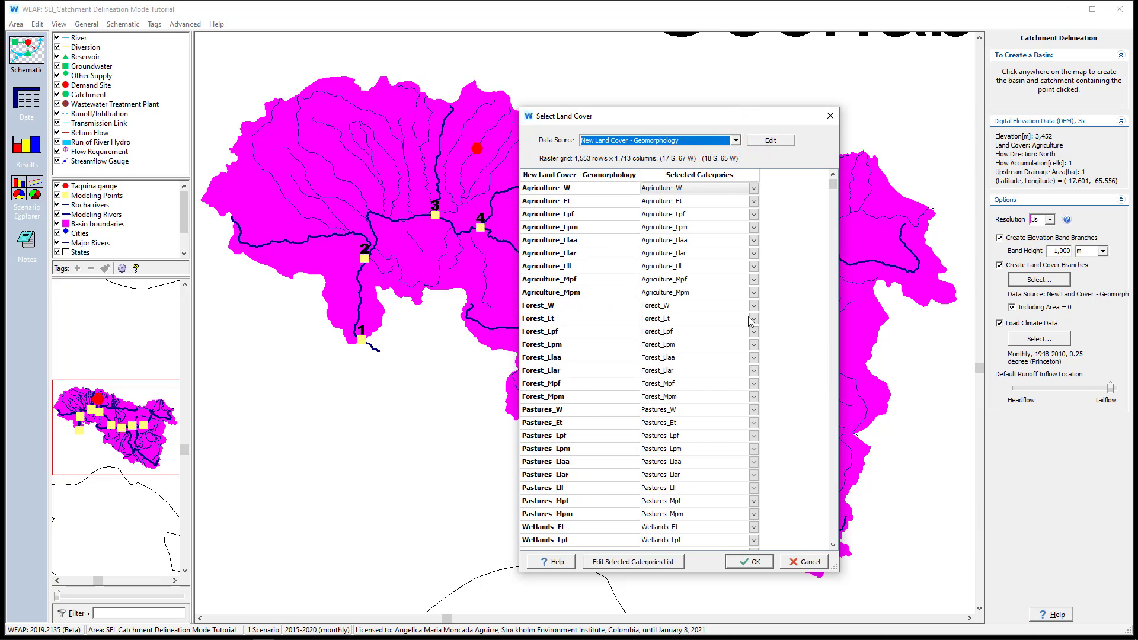
scroll(670, 444, "down", 15)
scroll(669, 444, "down", 20)
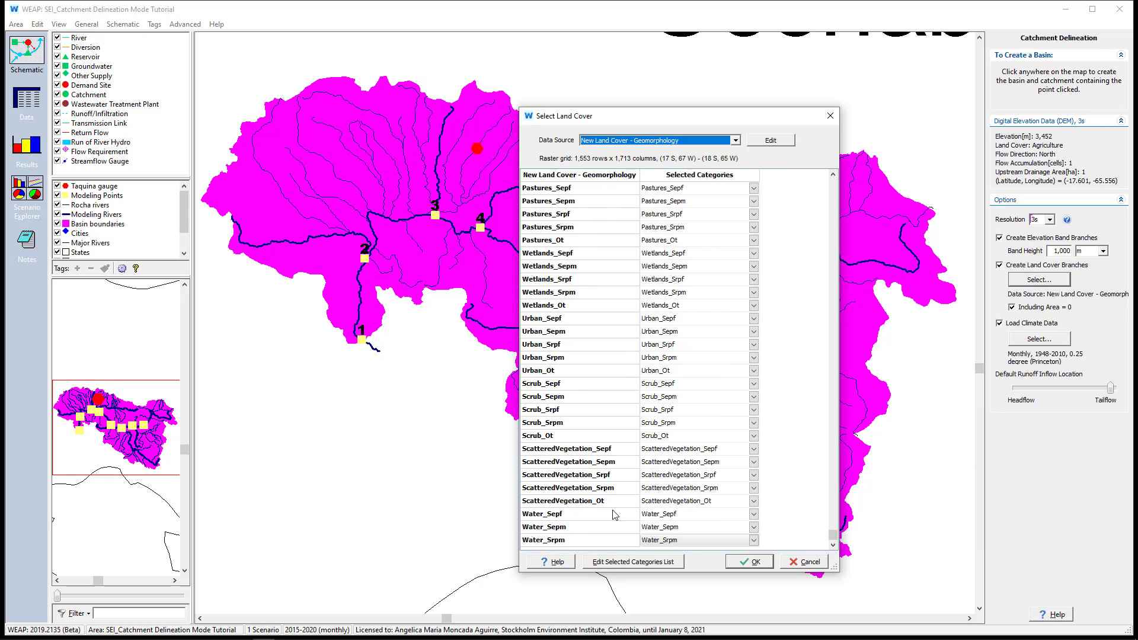
scroll(679, 383, "up", 20)
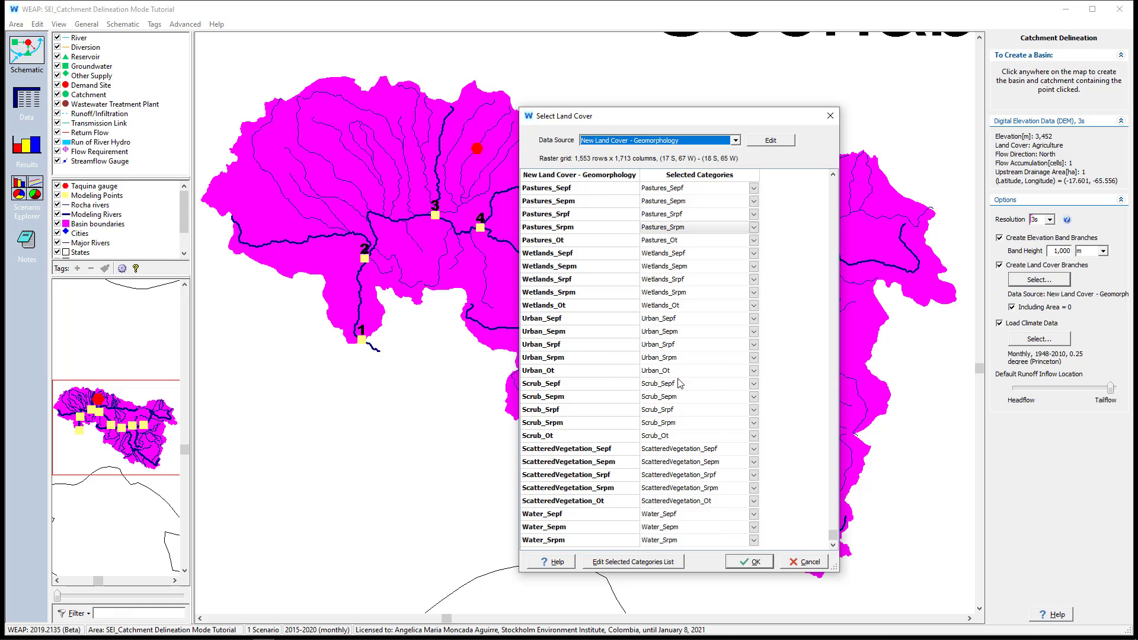
scroll(678, 382, "up", 4)
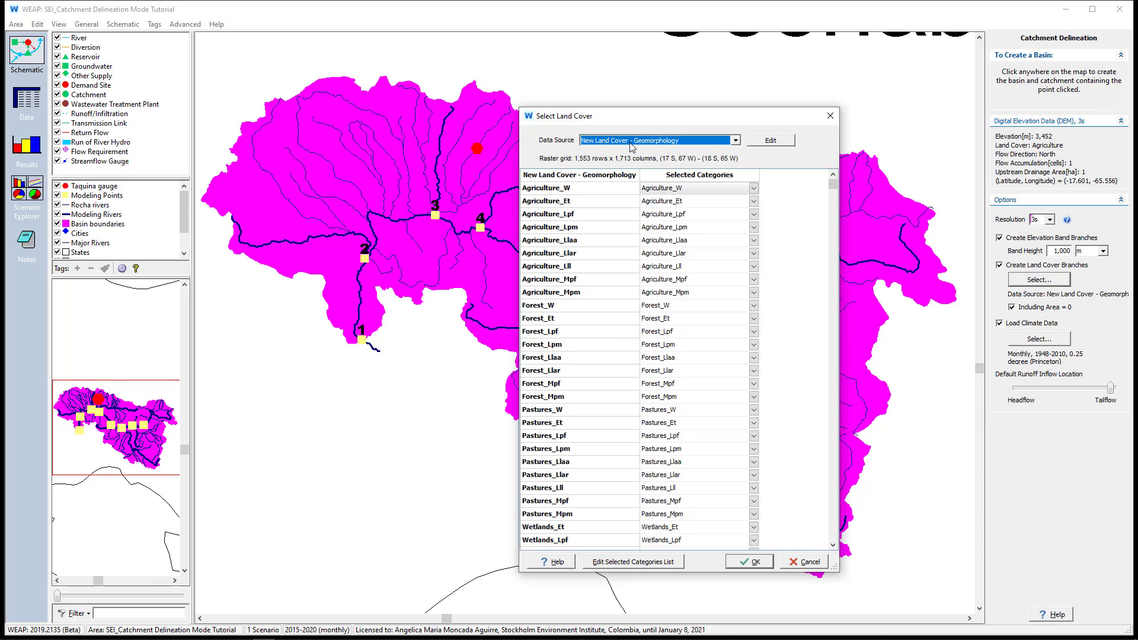
left_click(735, 561)
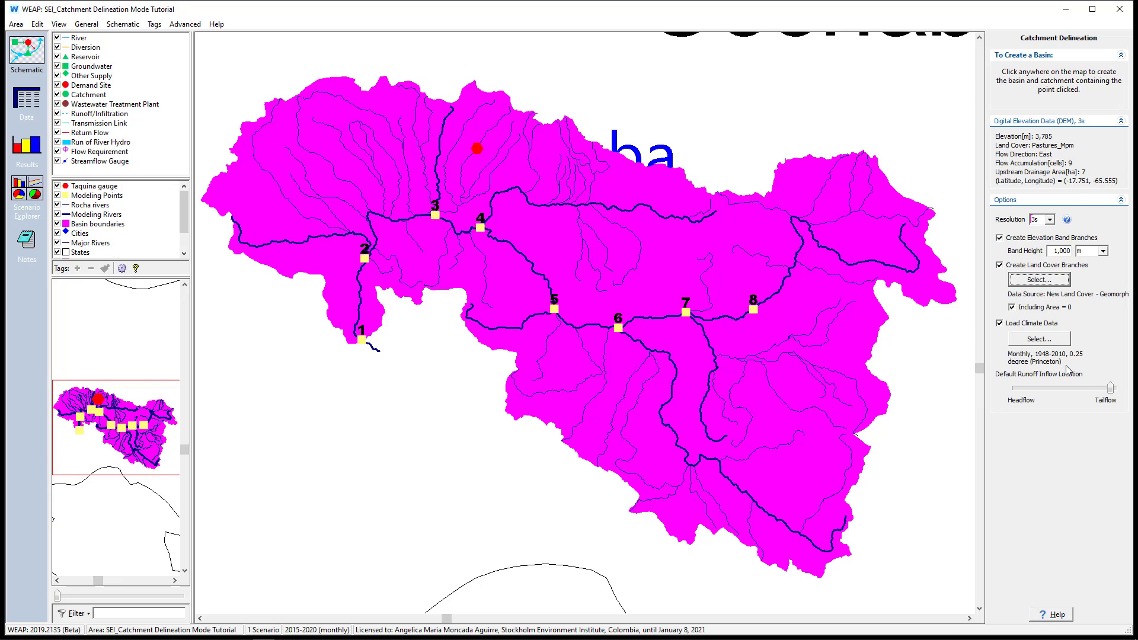
Load Climate.nc as the user-specified NetCDF climate data source, keeping Rainfall Runoff (soil moisture method) as the catchment method
left_click(1053, 347)
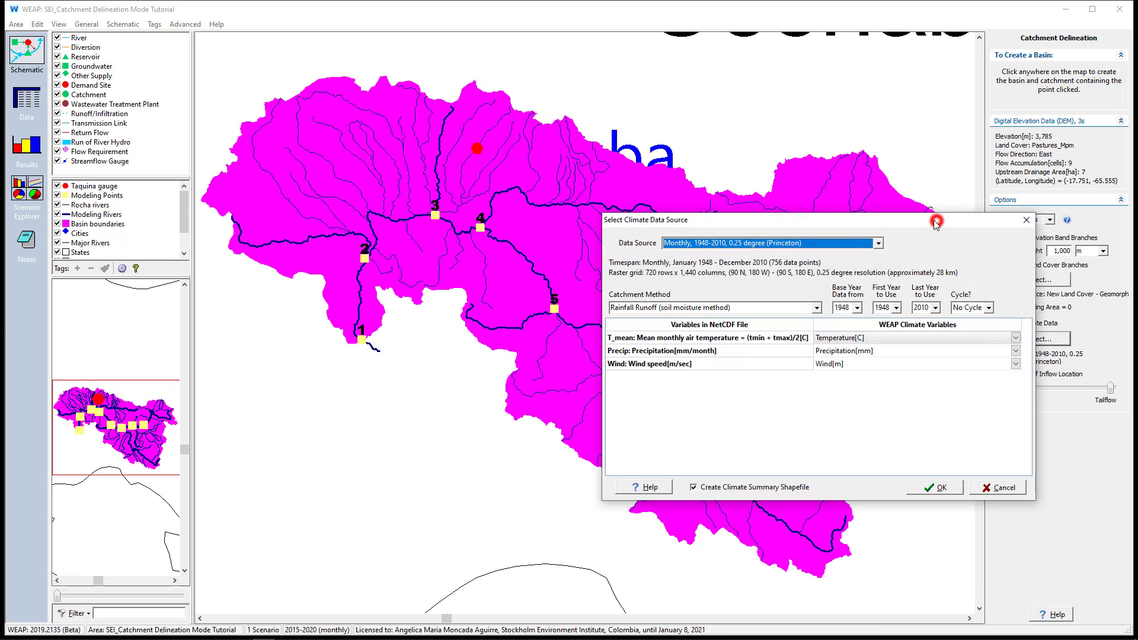
left_click_drag(938, 223, 677, 172)
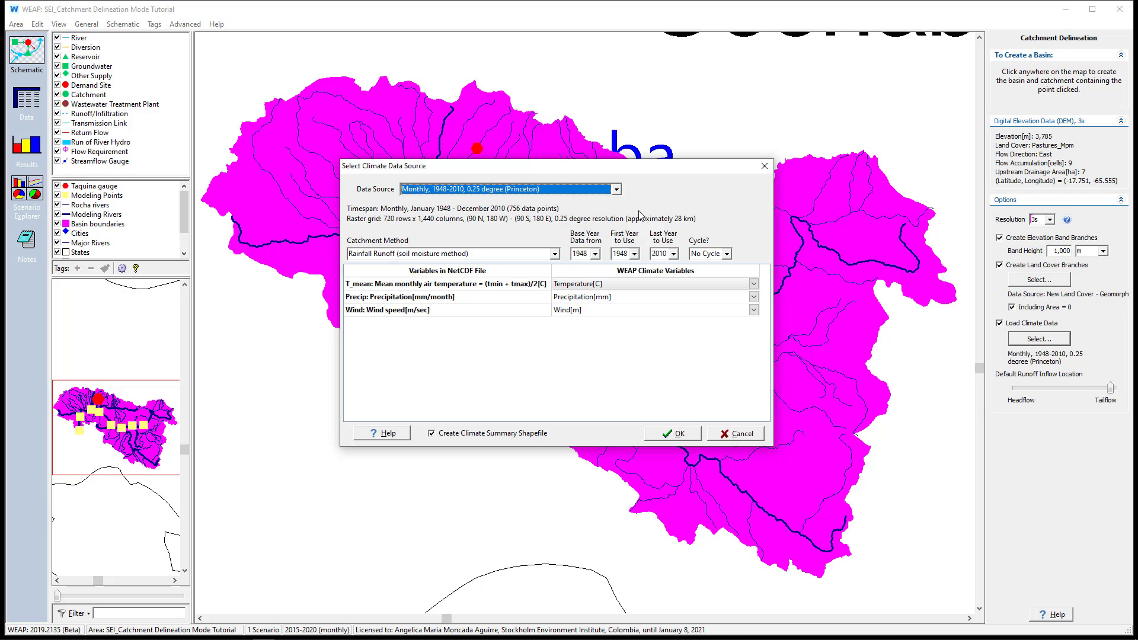
left_click(617, 189)
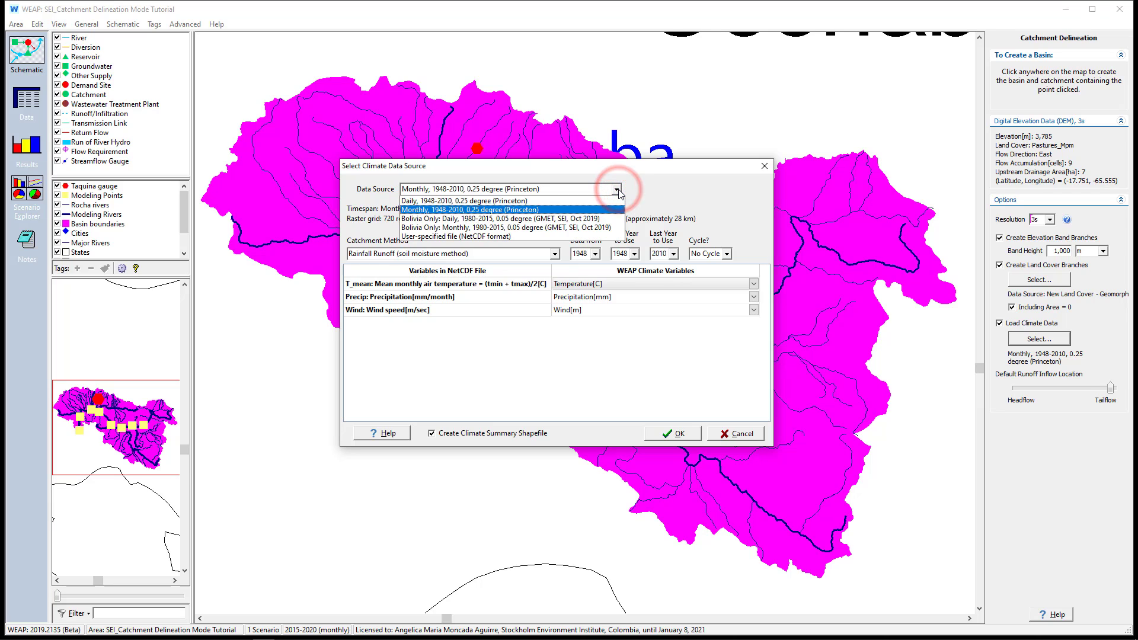
left_click(436, 237)
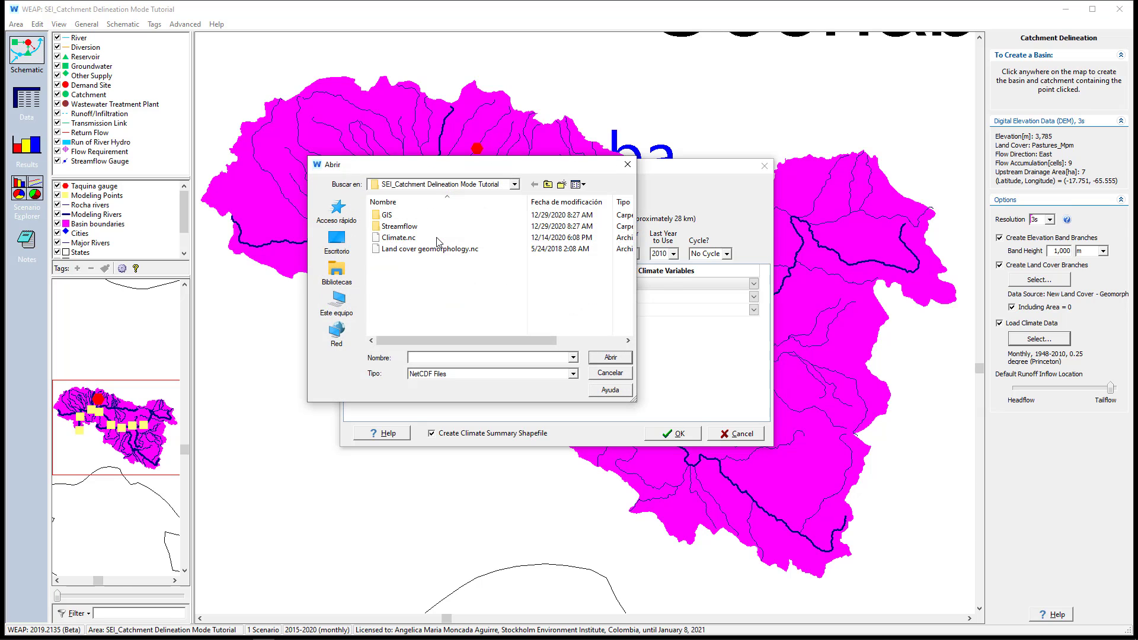
left_click(414, 239)
left_click(599, 359)
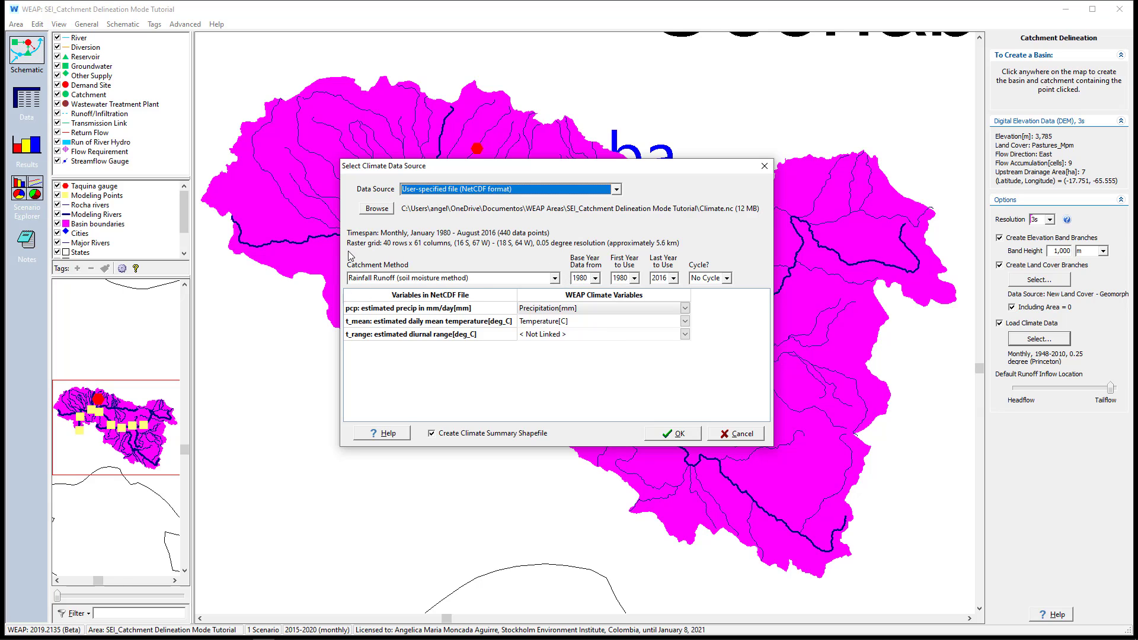
left_click(553, 281)
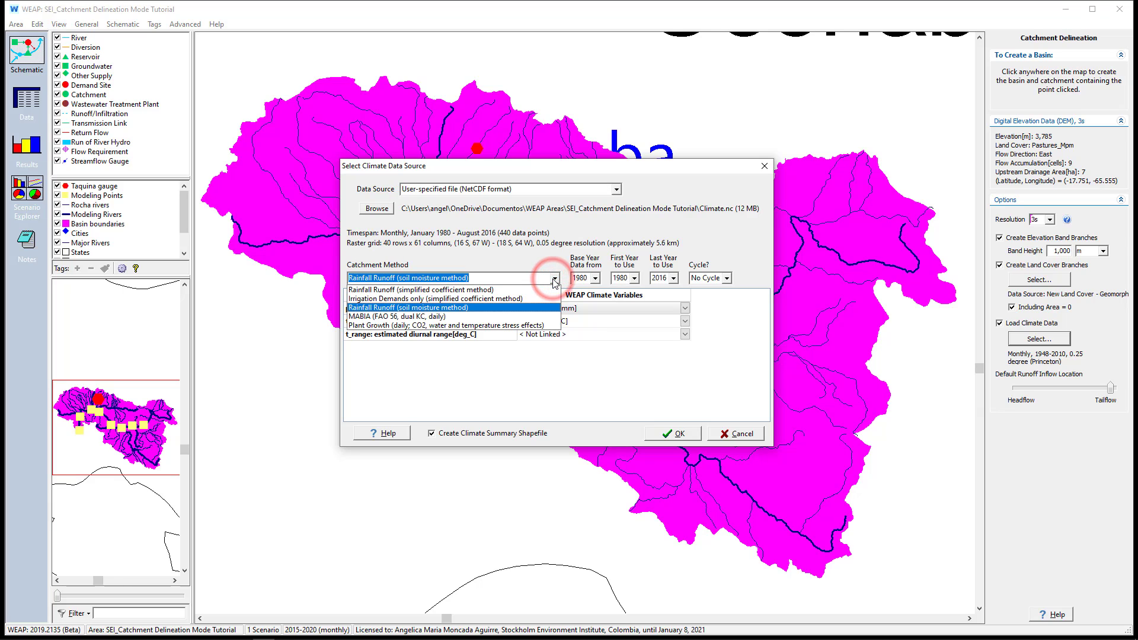
left_click(552, 281)
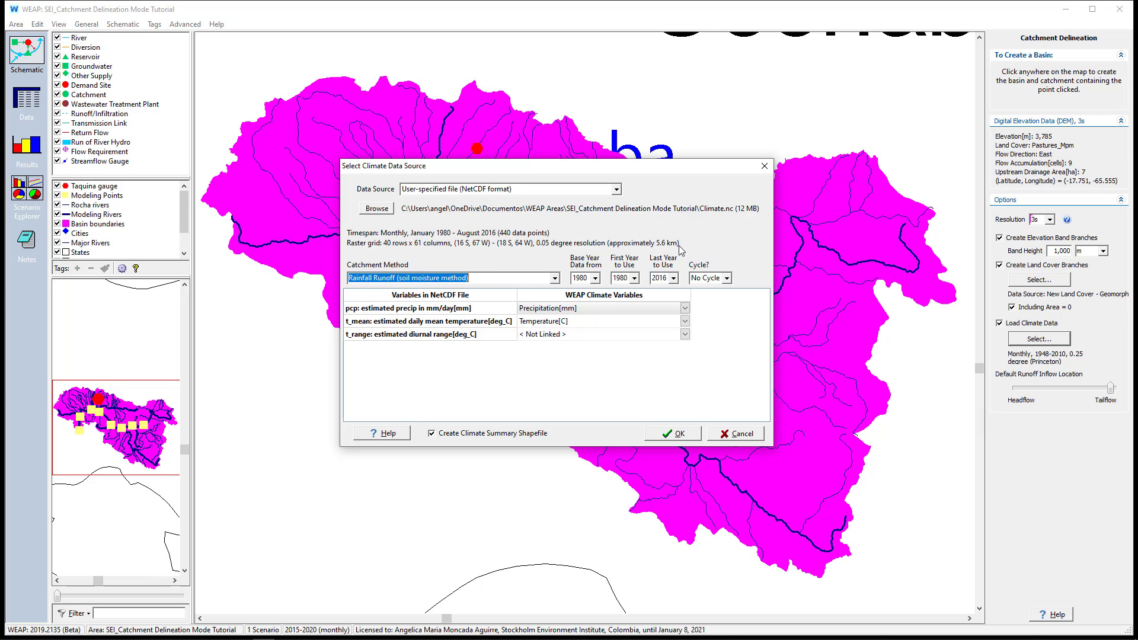
Open the help from the climate data source settings and skim the Automatic Catchment Delineation topic through to its citations
left_click(395, 430)
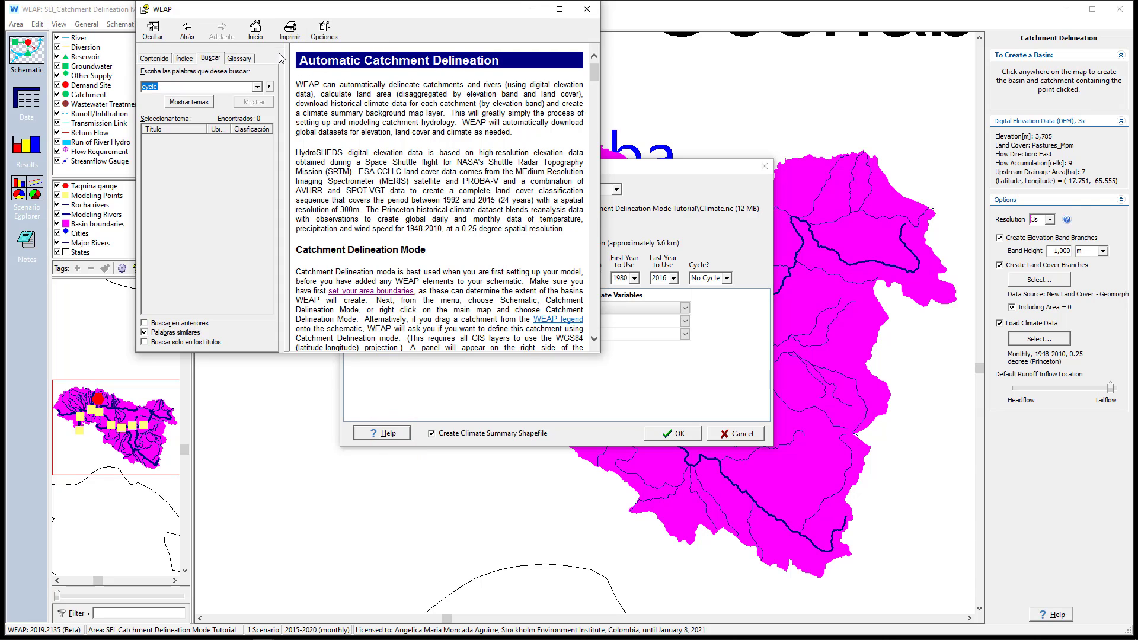
left_click_drag(297, 60, 507, 68)
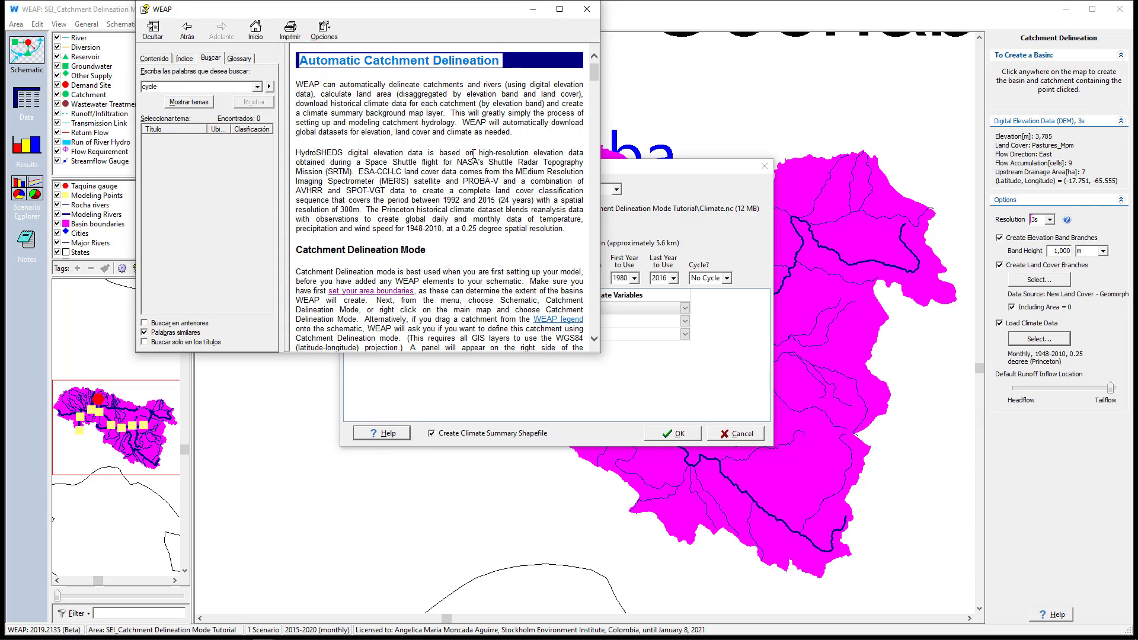
scroll(474, 157, "down", 10)
scroll(474, 157, "down", 10)
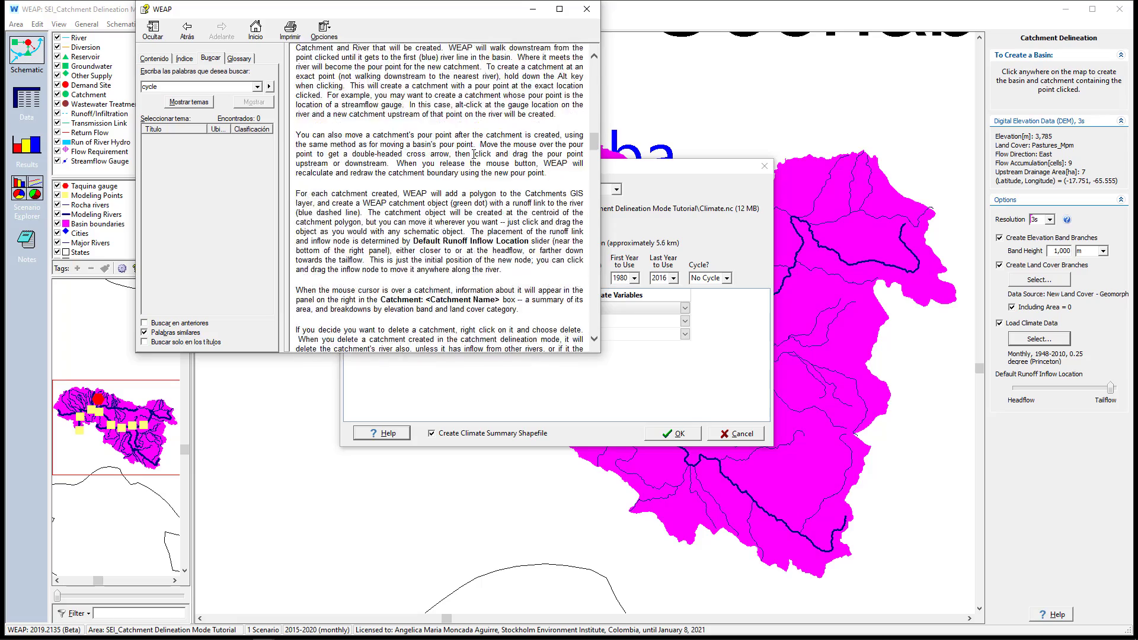
scroll(473, 154, "down", 10)
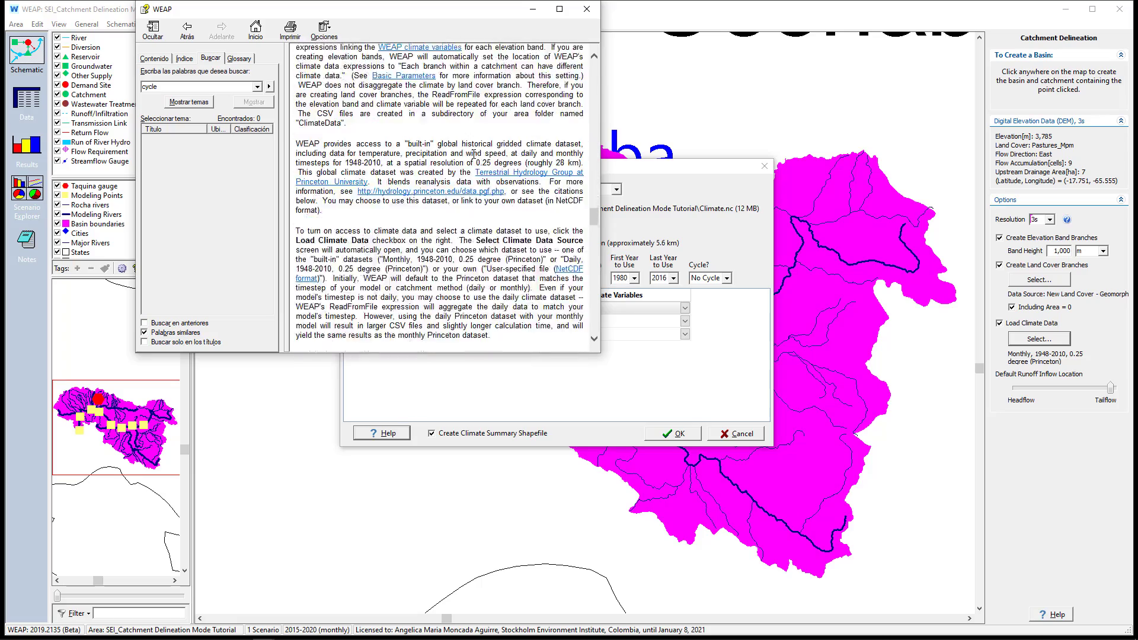
scroll(473, 154, "down", 20)
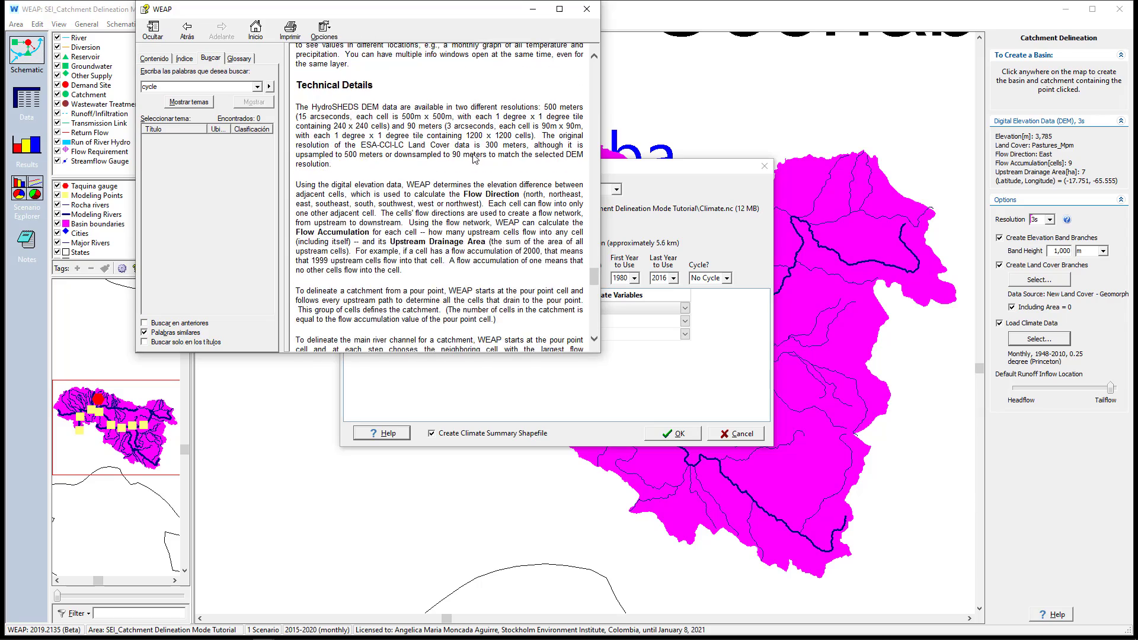
scroll(474, 154, "down", 9)
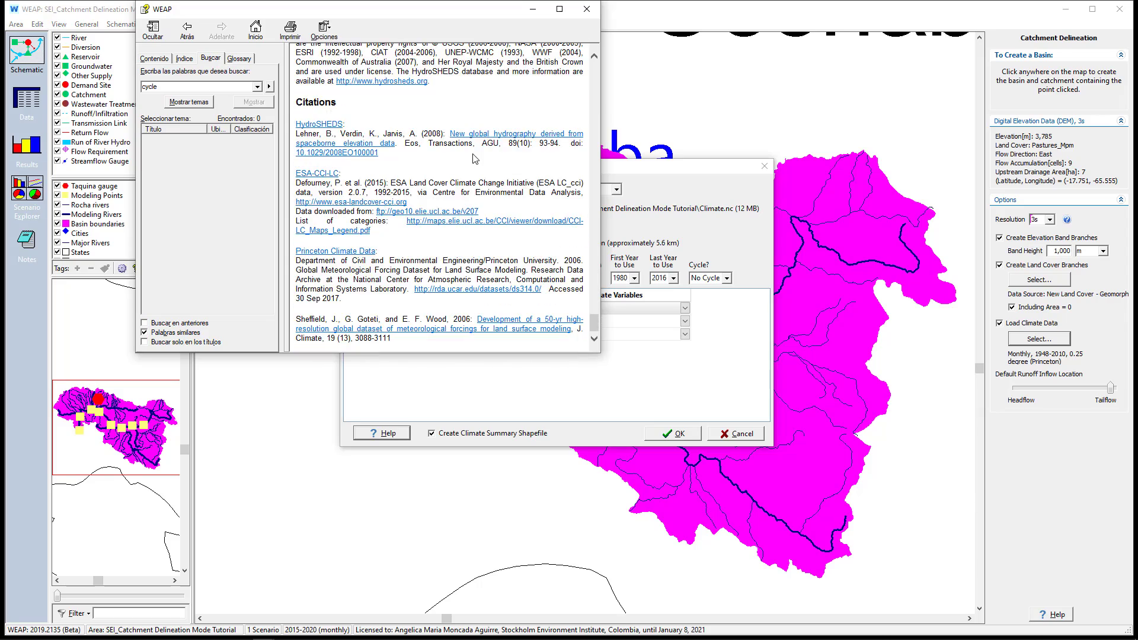
Close the help and accept Climate.nc as the climate data source with the Create Climate Summary Shapefile option enabled
left_click(587, 8)
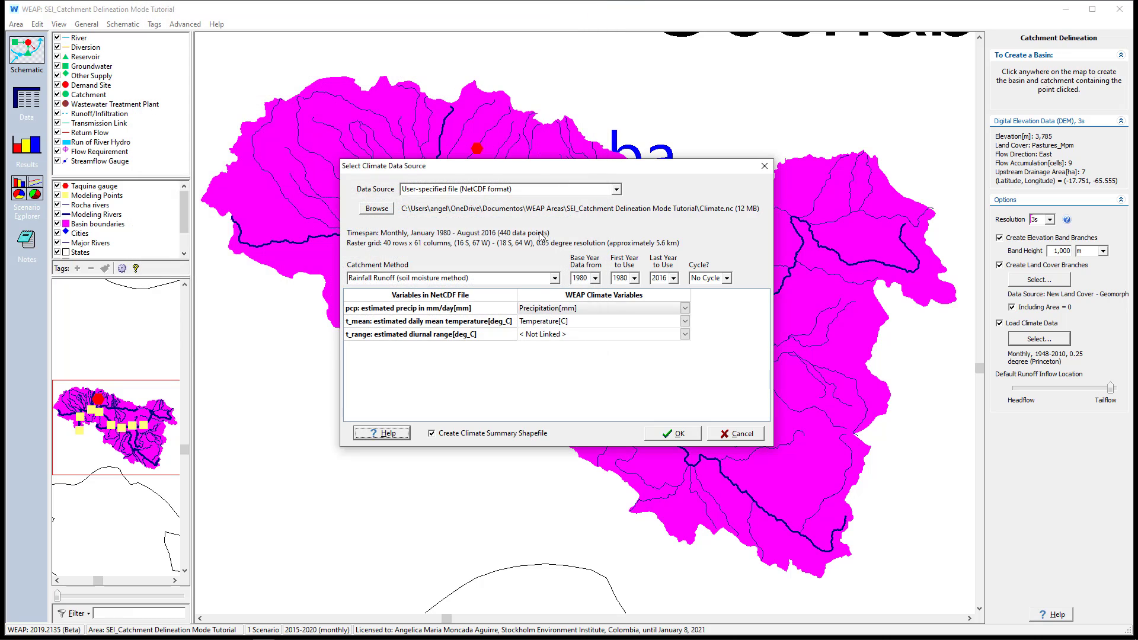
left_click(662, 436)
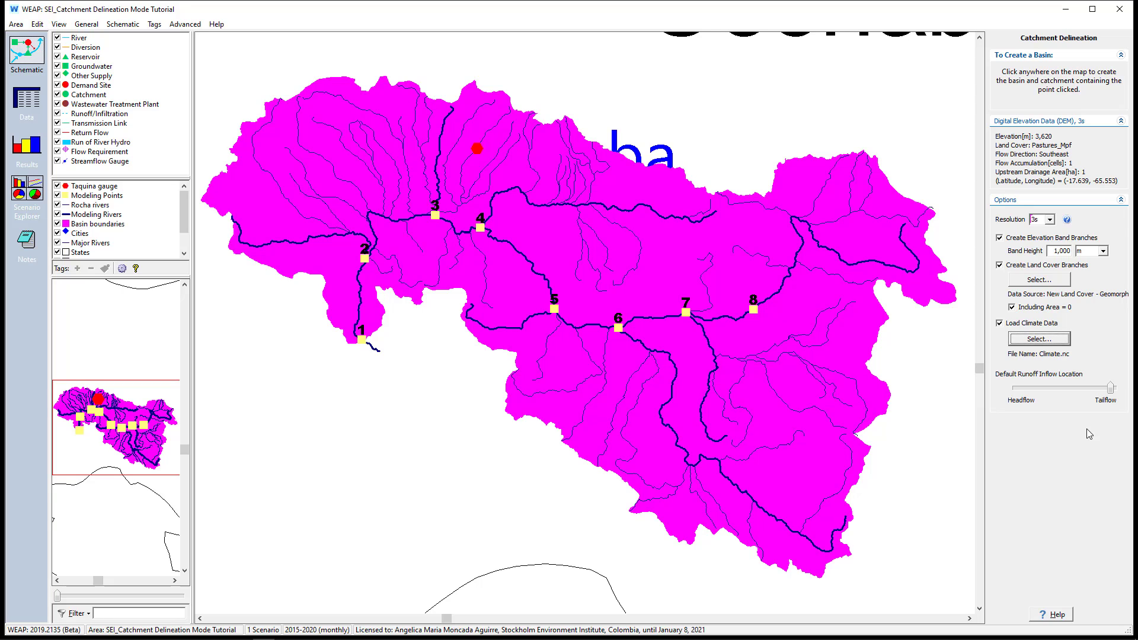
Create a new basin from a point southwest of the magenta basin, below modeling point 1, naming the basin and catchment Catch 1
left_click(322, 510)
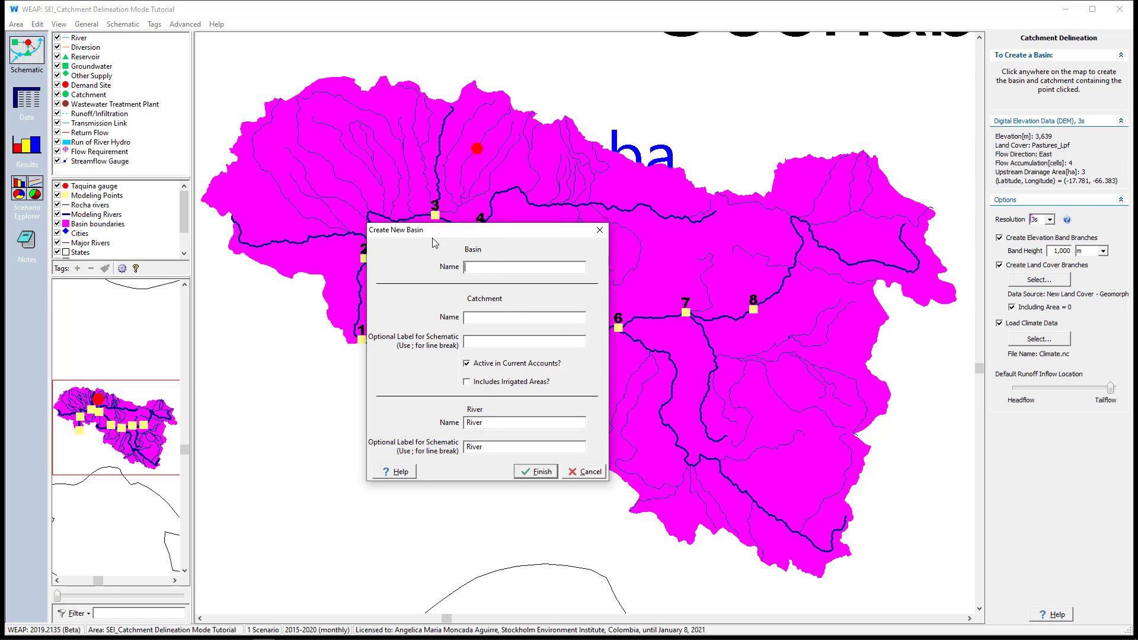
type("Catch 1")
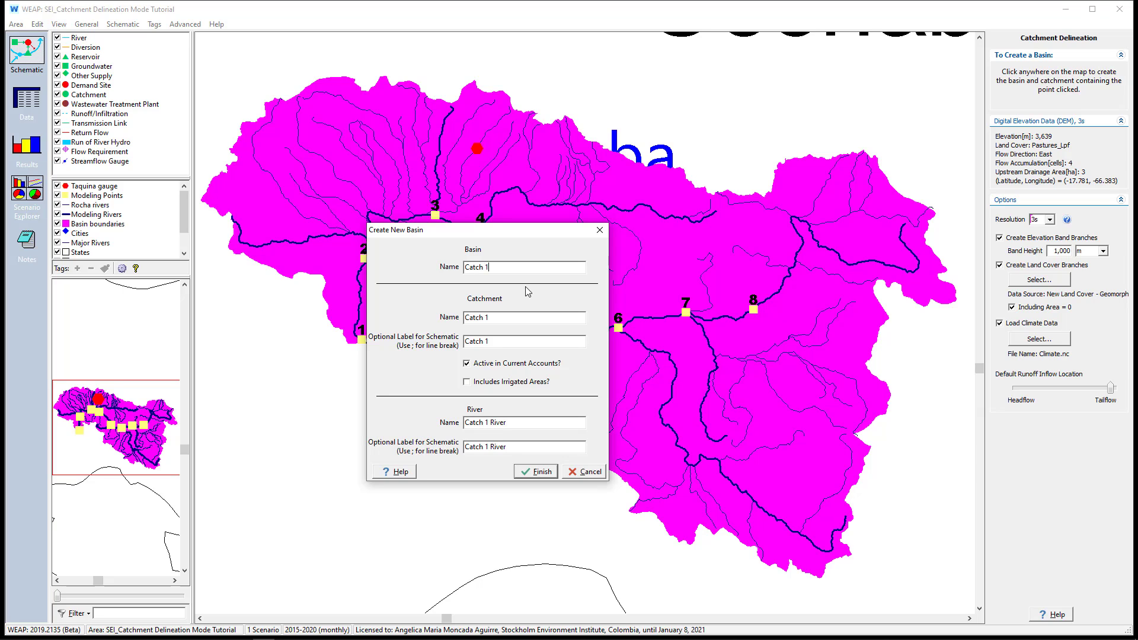
left_click(536, 472)
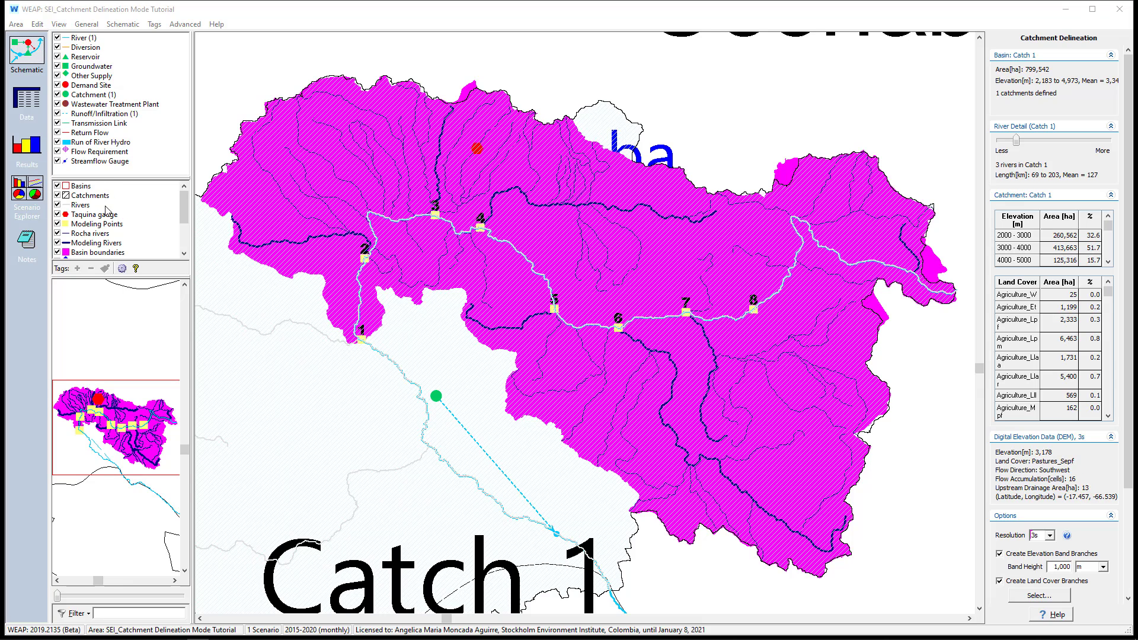
Hide all background layers and show the Basins, Catchments and Rivers layers one at a time, leaving only Rivers on
right_click(142, 210)
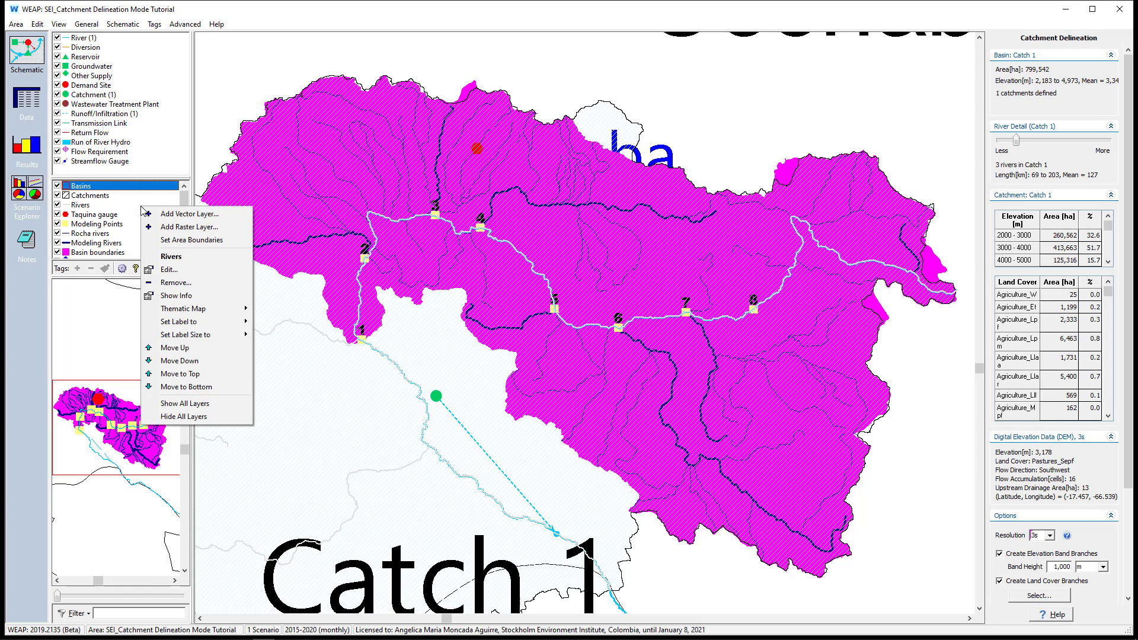
left_click(175, 418)
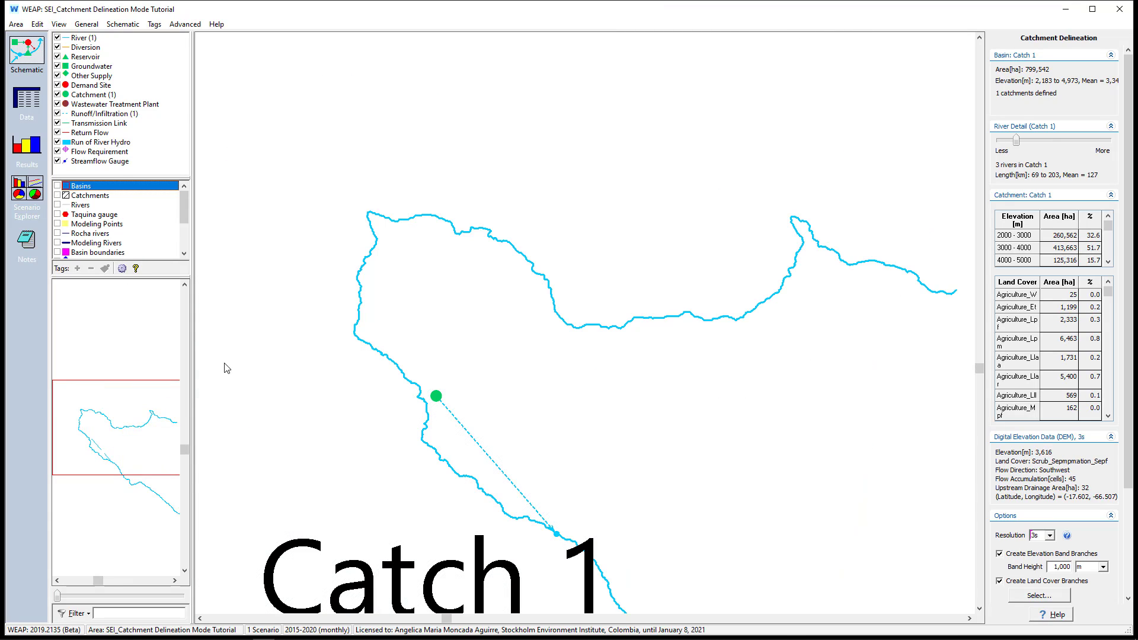
left_click(58, 185)
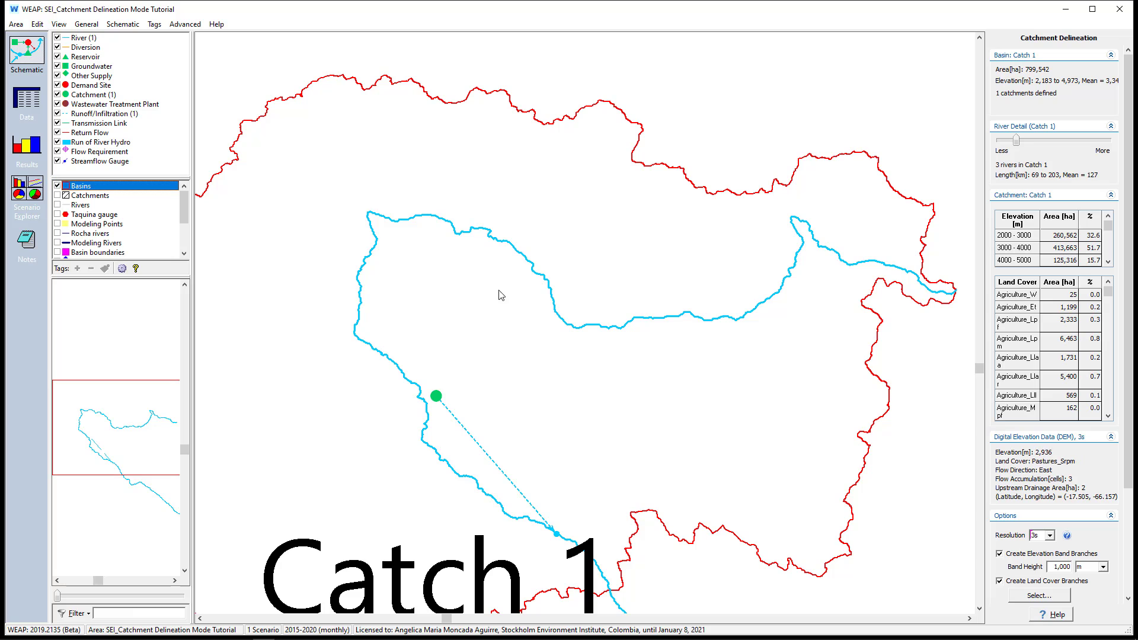
scroll(519, 284, "down", 3)
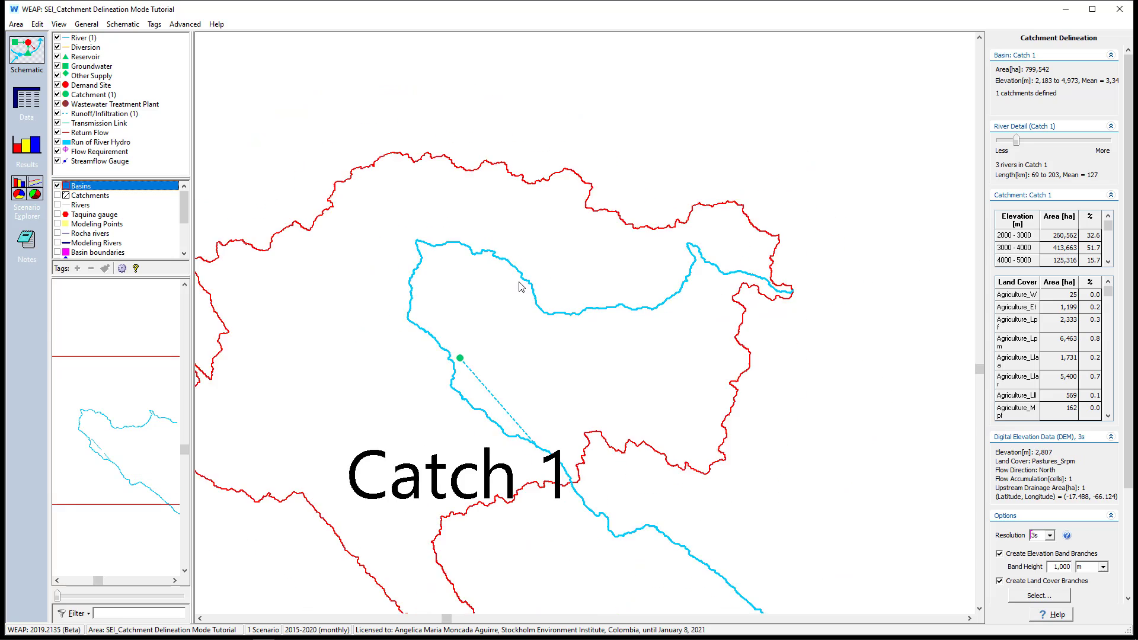
left_click(57, 195)
left_click(57, 186)
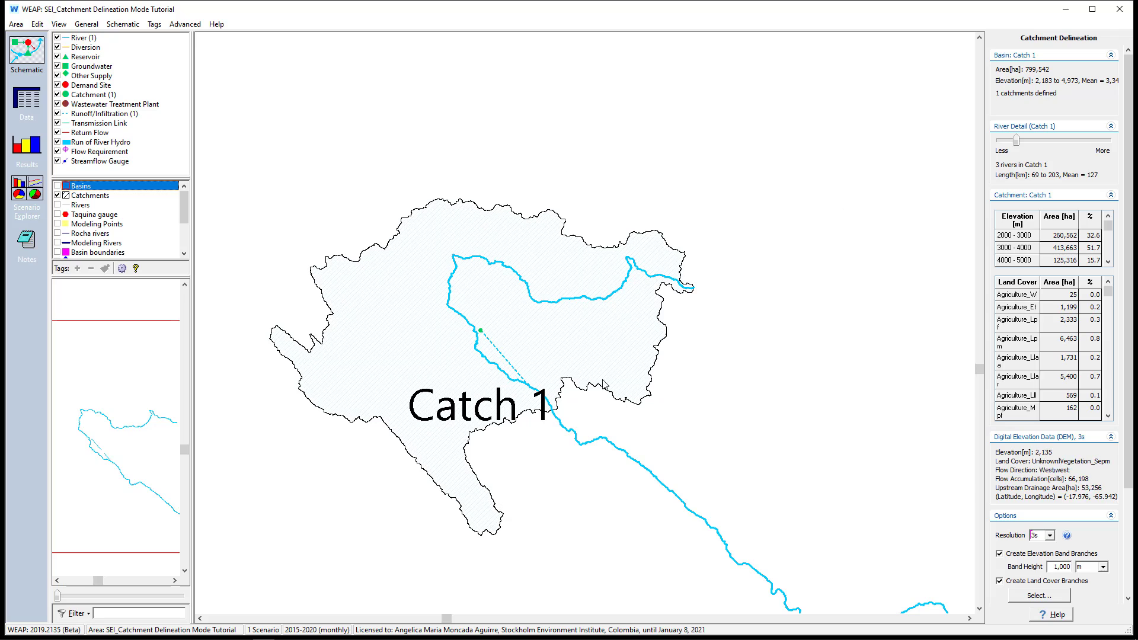
left_click(58, 195)
left_click(58, 205)
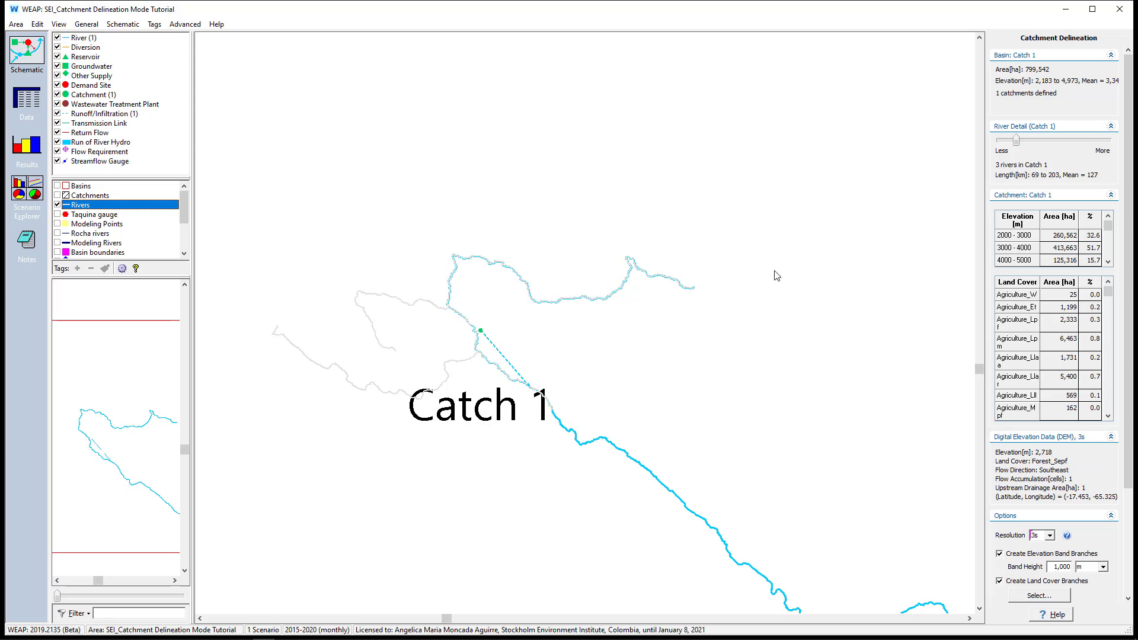
Try a much higher river detail for Catch 1 and settle on a moderate level that draws 41 rivers
left_click_drag(1017, 141, 1076, 153)
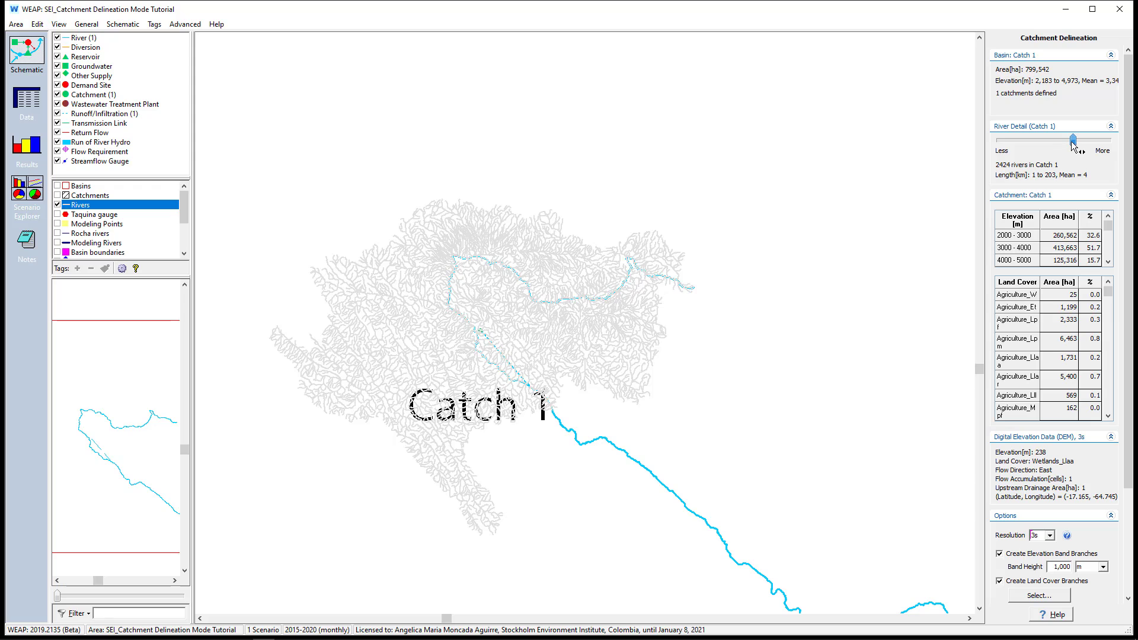
left_click_drag(1073, 146, 1015, 148)
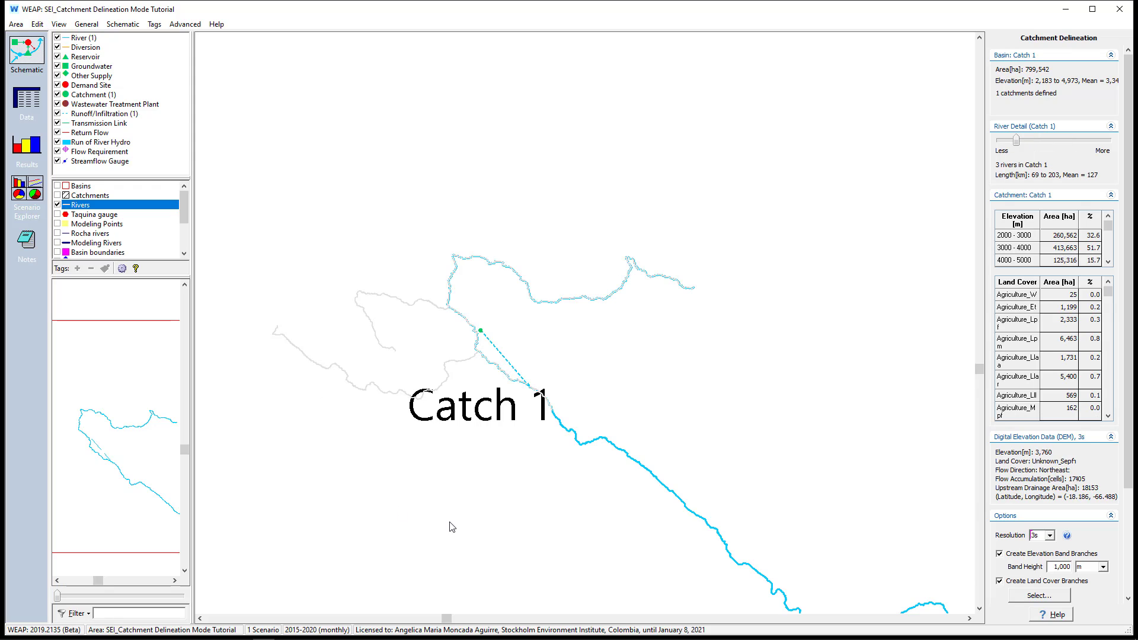
left_click_drag(1016, 149, 1037, 151)
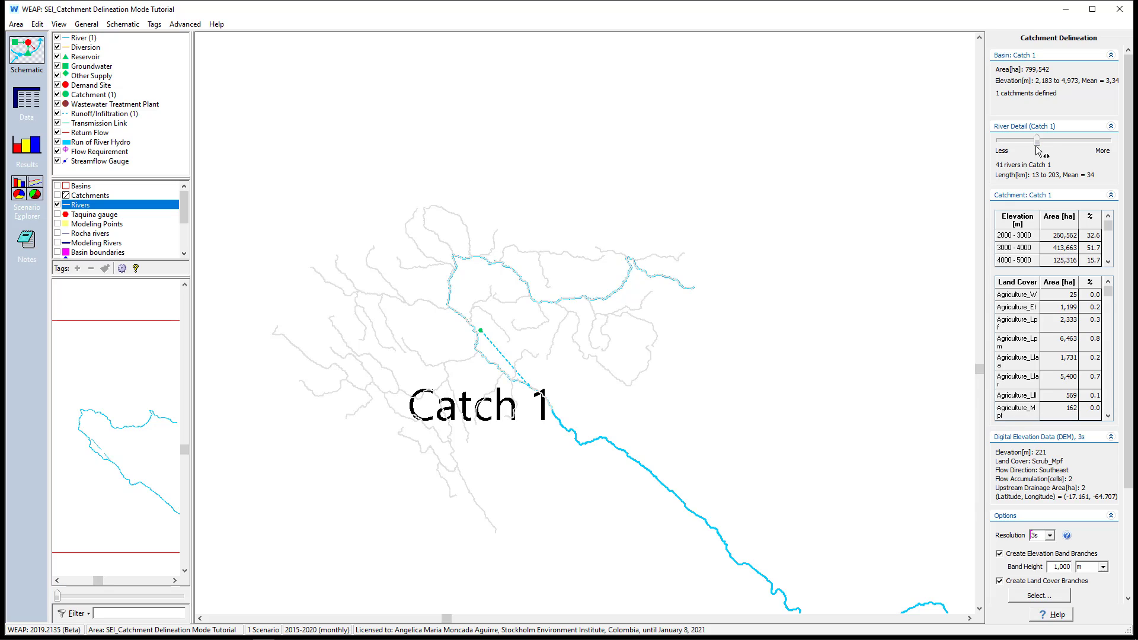
Show the Modeling Points and Modeling Rivers background layers on the schematic
scroll(89, 215, "down", 1)
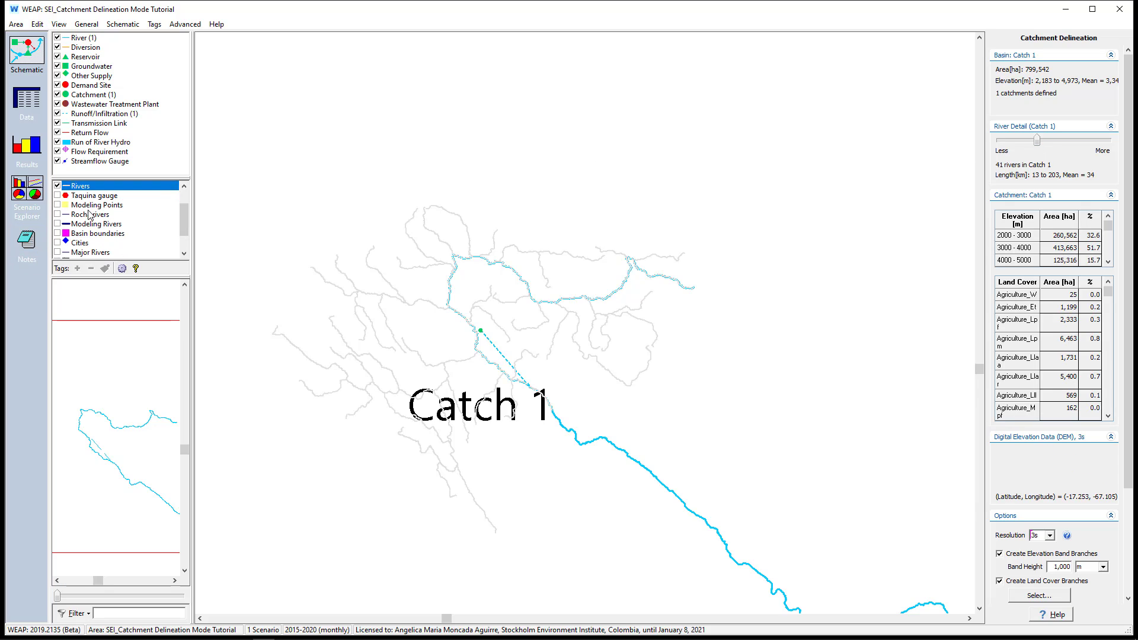
scroll(89, 214, "down", 1)
left_click(58, 195)
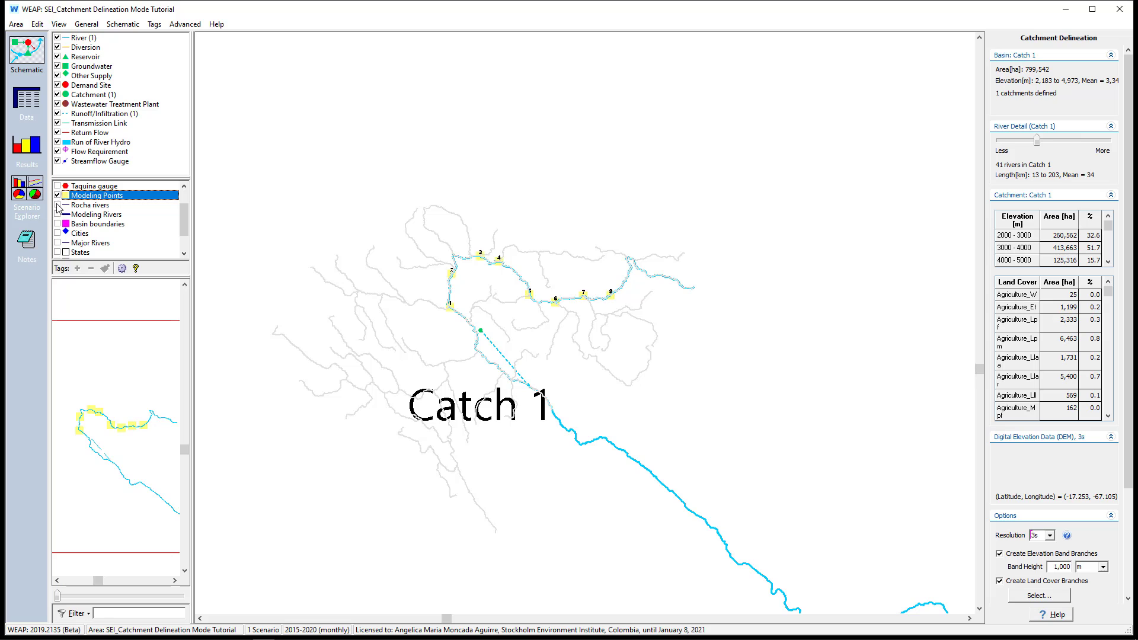
left_click(57, 215)
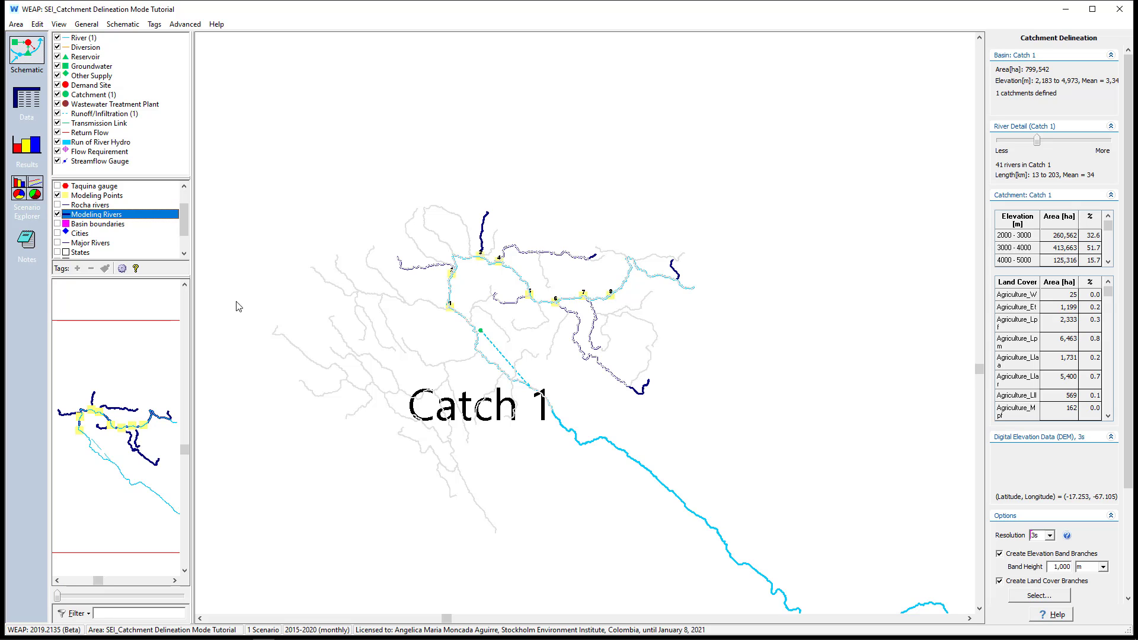
Reduce the WEAP node label size so the Catch 1 label is small on the schematic
scroll(530, 248, "up", 3)
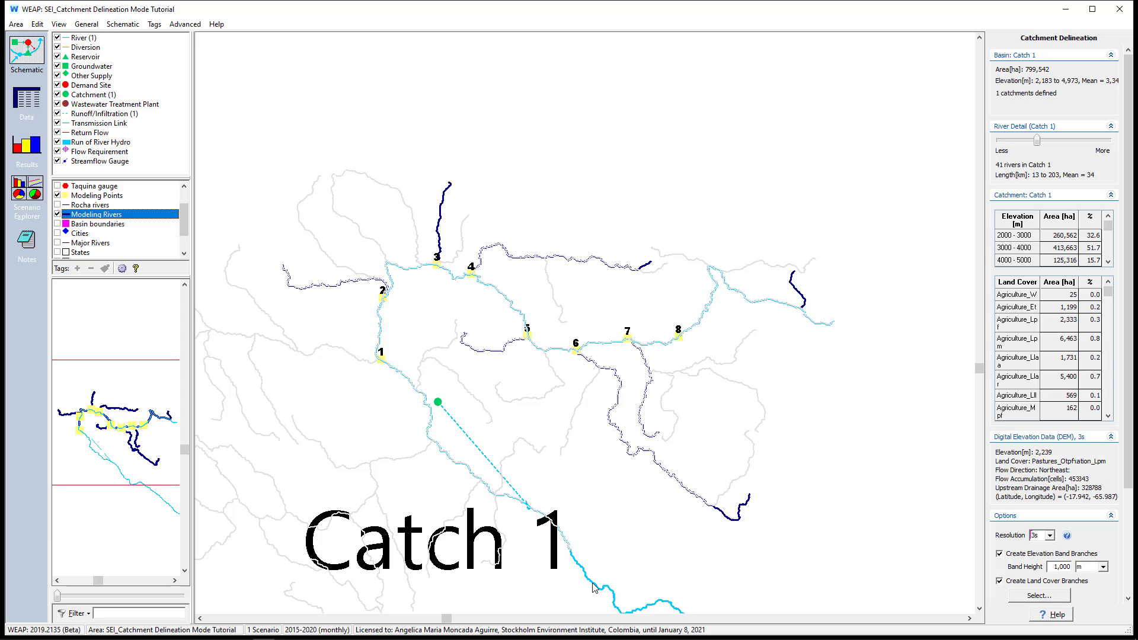
left_click(123, 24)
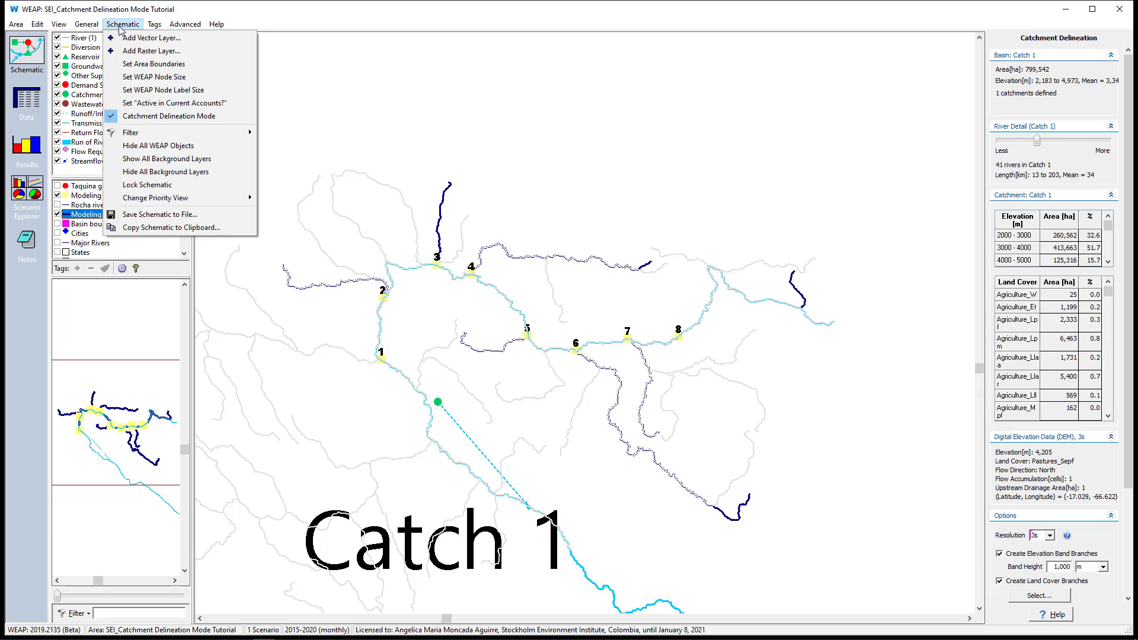
left_click(139, 91)
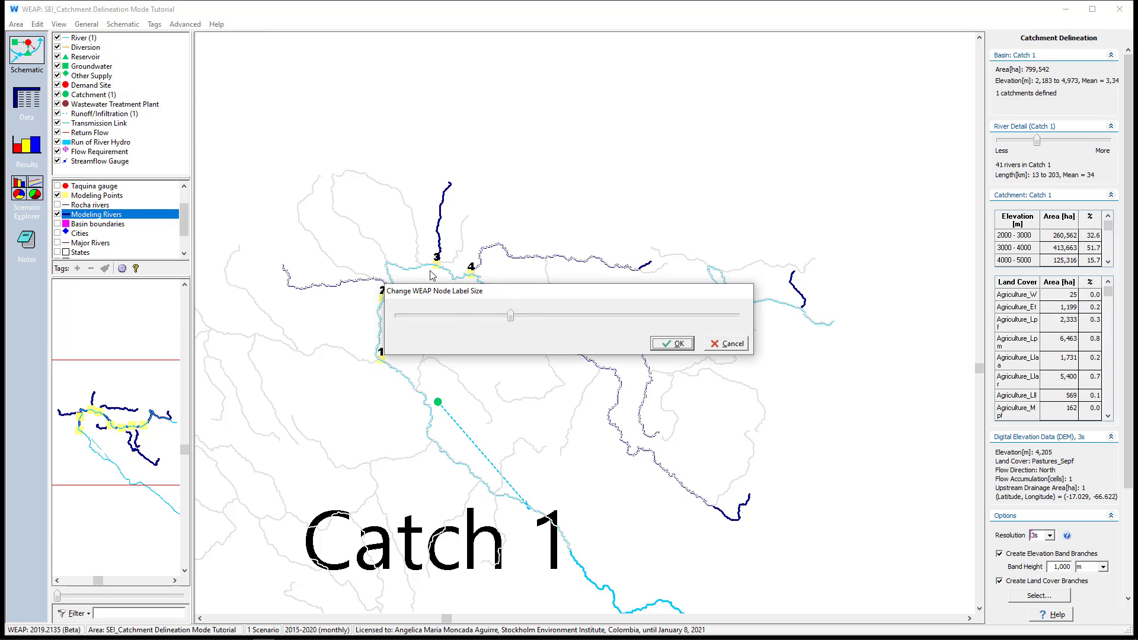
left_click_drag(510, 316, 483, 316)
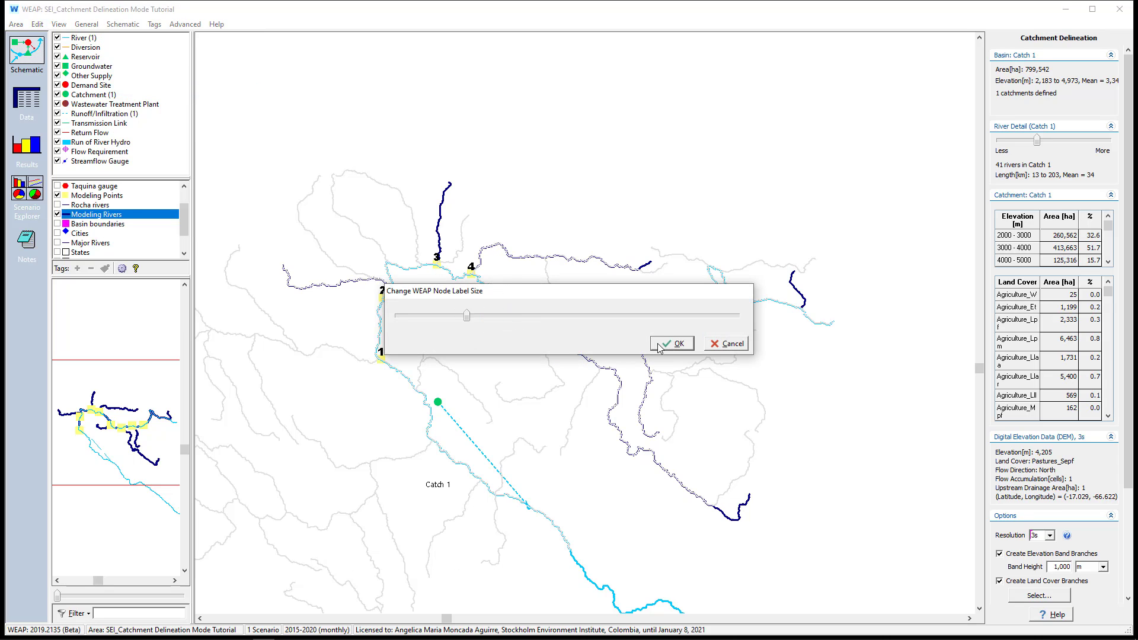
left_click(672, 343)
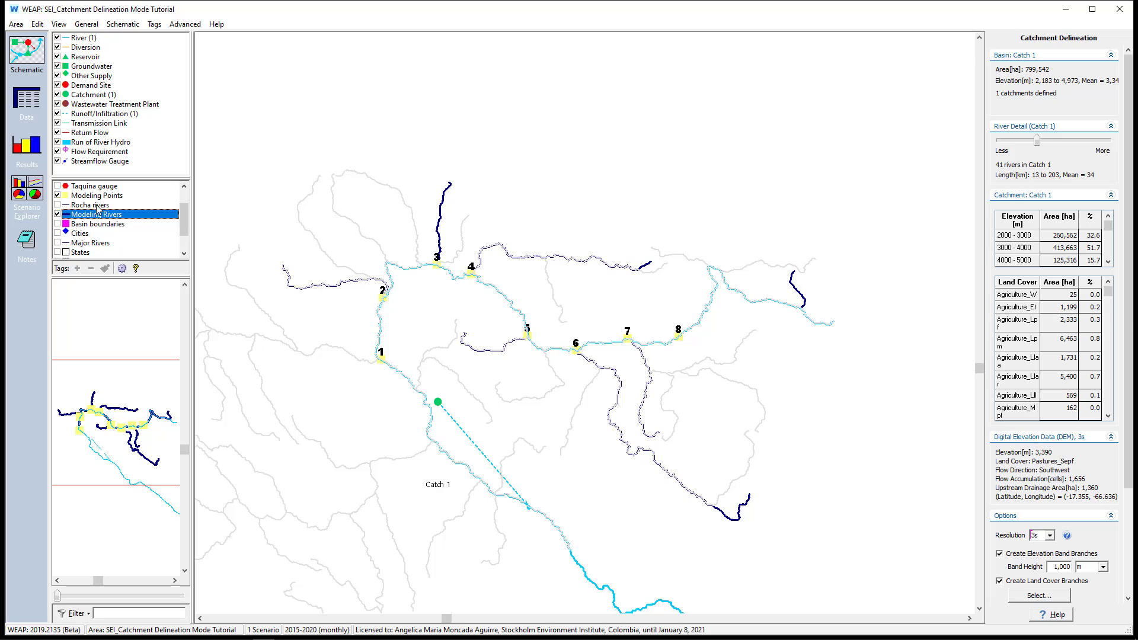
Show the Basins and Catchments background layers again
scroll(91, 202, "up", 1)
left_click(58, 186)
left_click(58, 186)
left_click(58, 195)
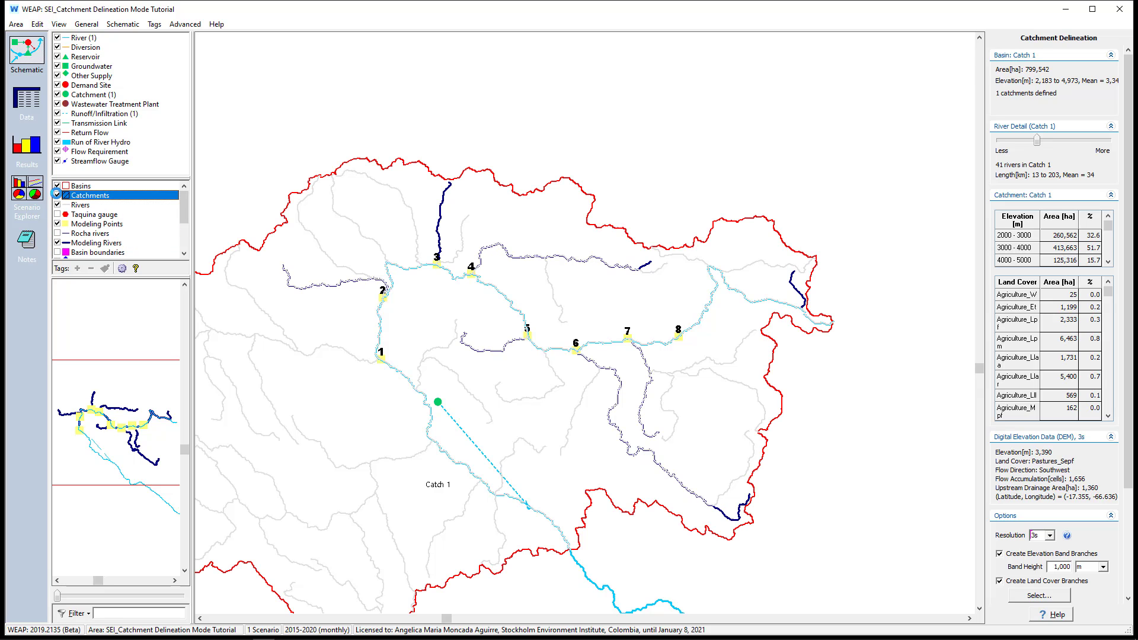
Move the Catch 1 pour point upstream along the river to modeling point 1
scroll(584, 242, "down", 3)
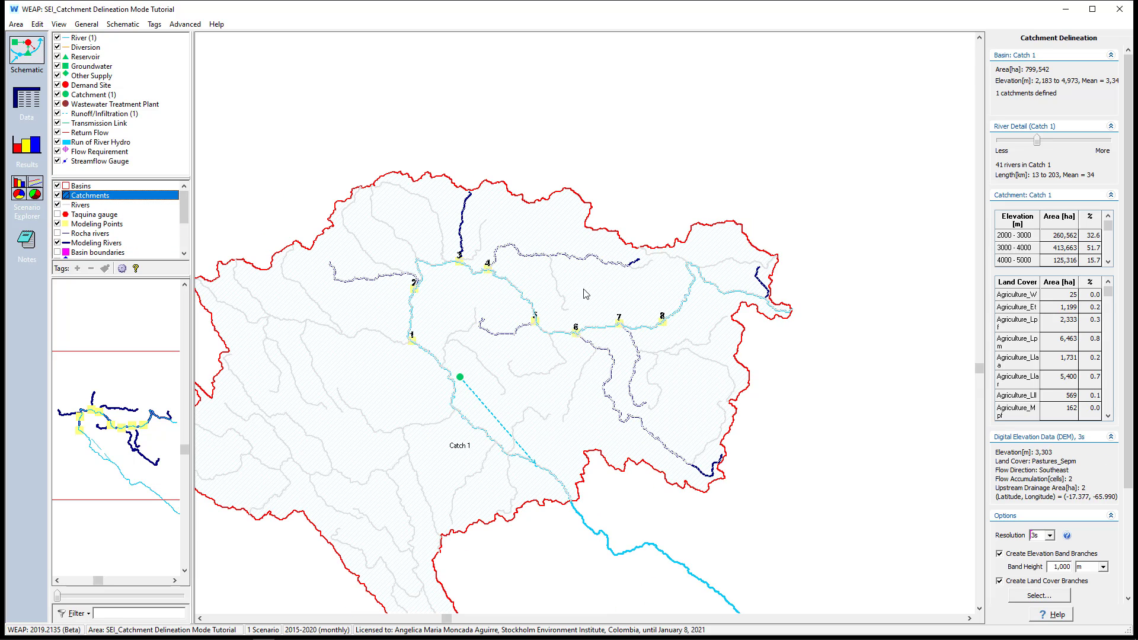
scroll(576, 363, "down", 1)
scroll(535, 485, "up", 3)
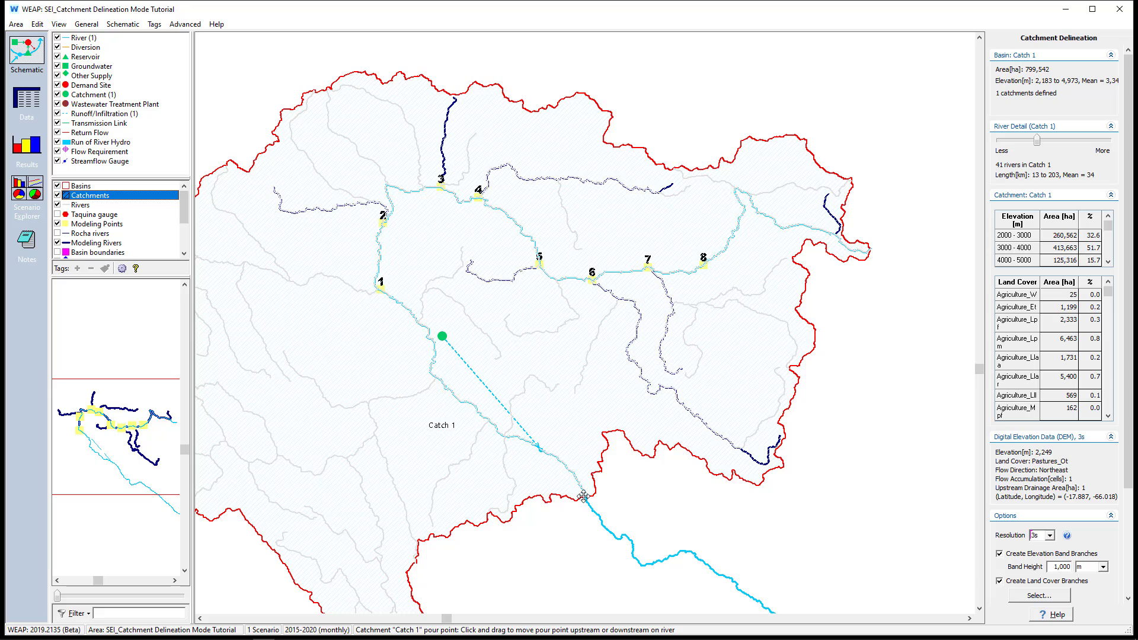
left_click_drag(584, 496, 382, 290)
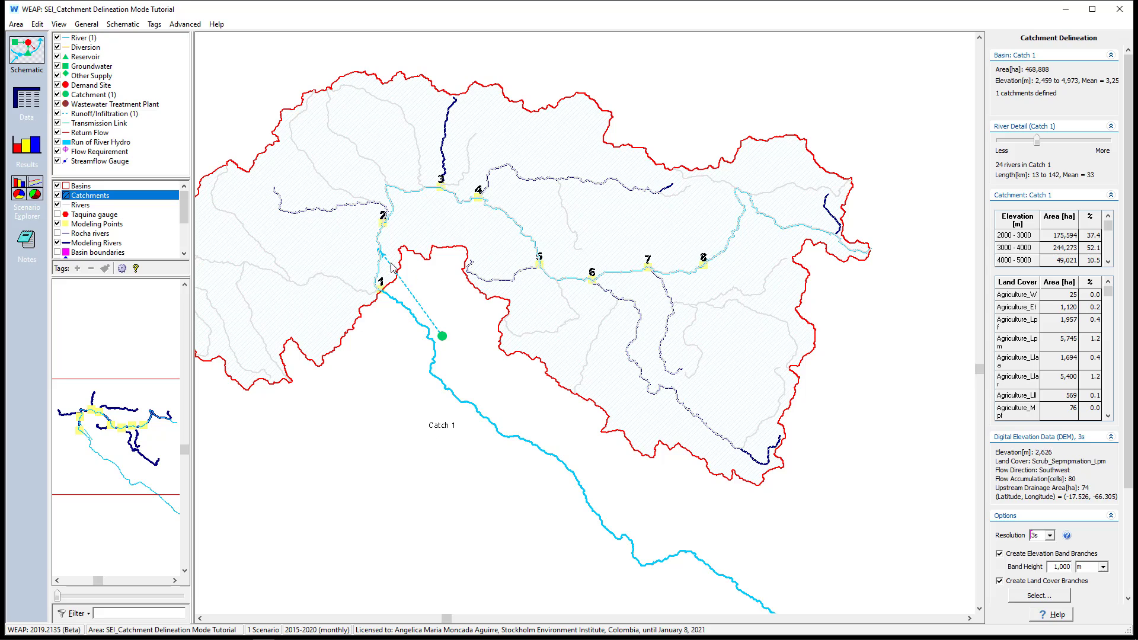
Fine-tune the Catch 1 pour point at modeling point 1 to match the Basin boundaries layer, showing that layer only while adjusting
scroll(380, 287, "up", 3)
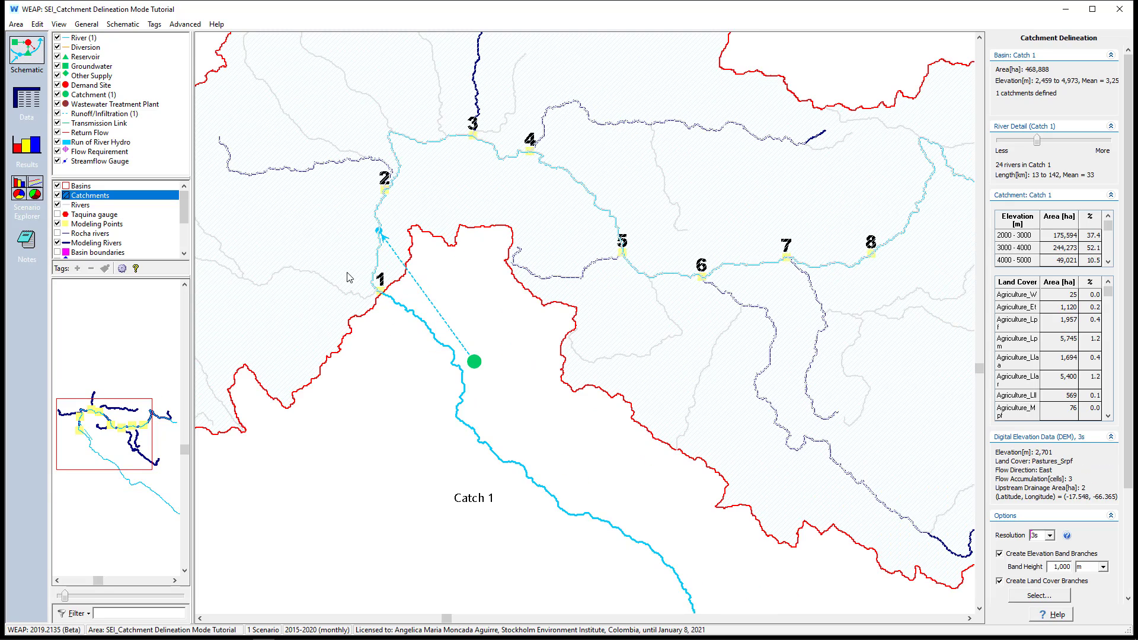
left_click(57, 252)
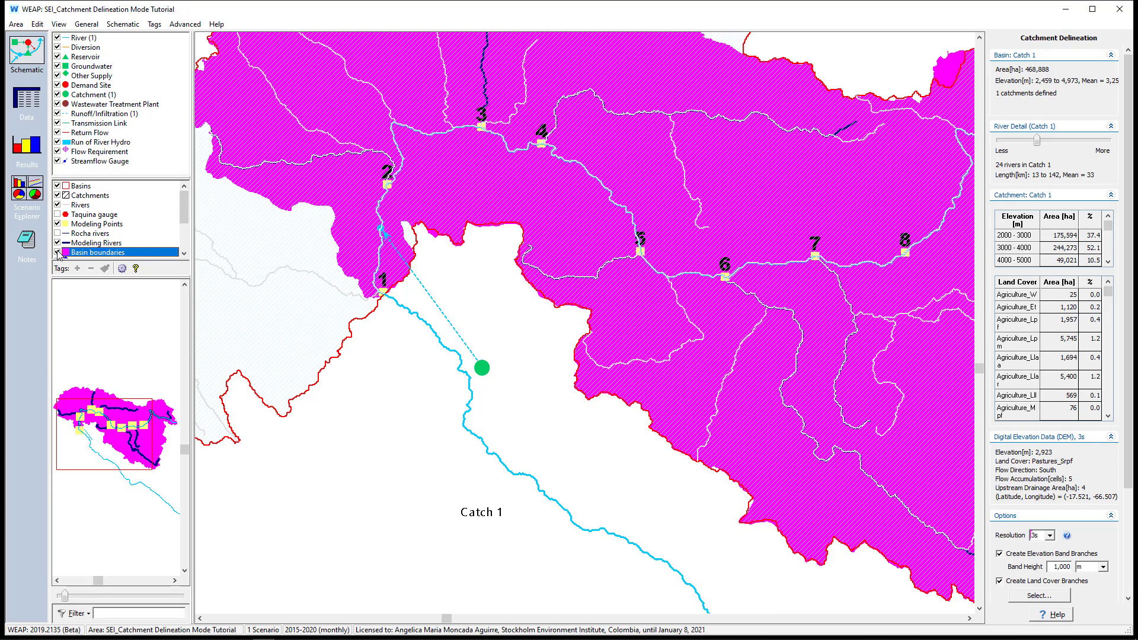
scroll(314, 282, "up", 1)
scroll(410, 323, "up", 4)
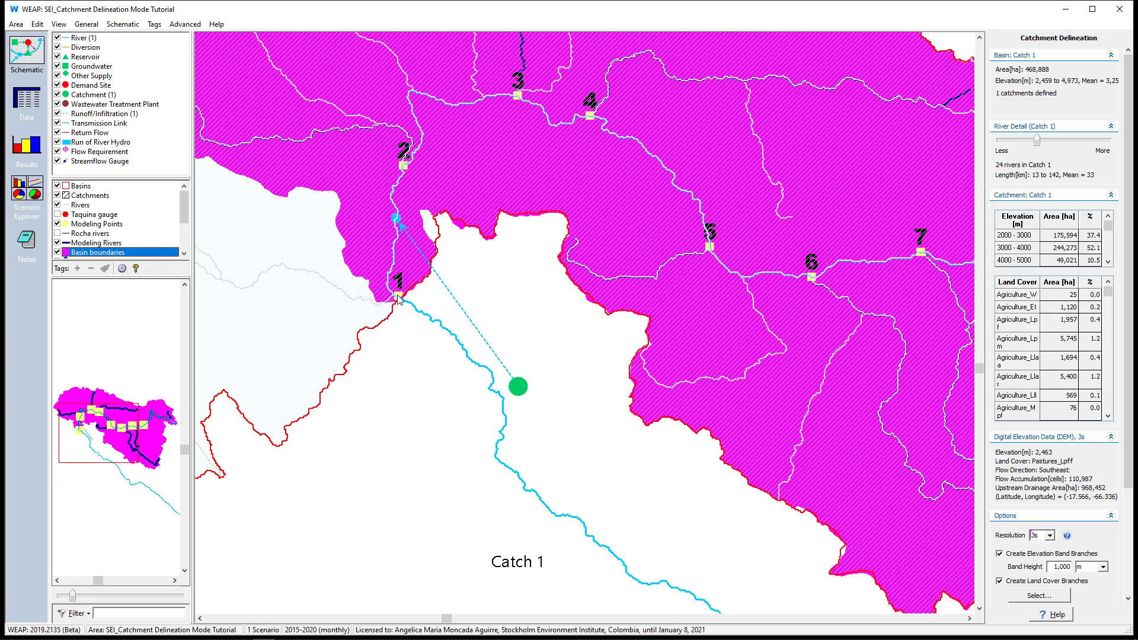
left_click_drag(411, 323, 409, 317)
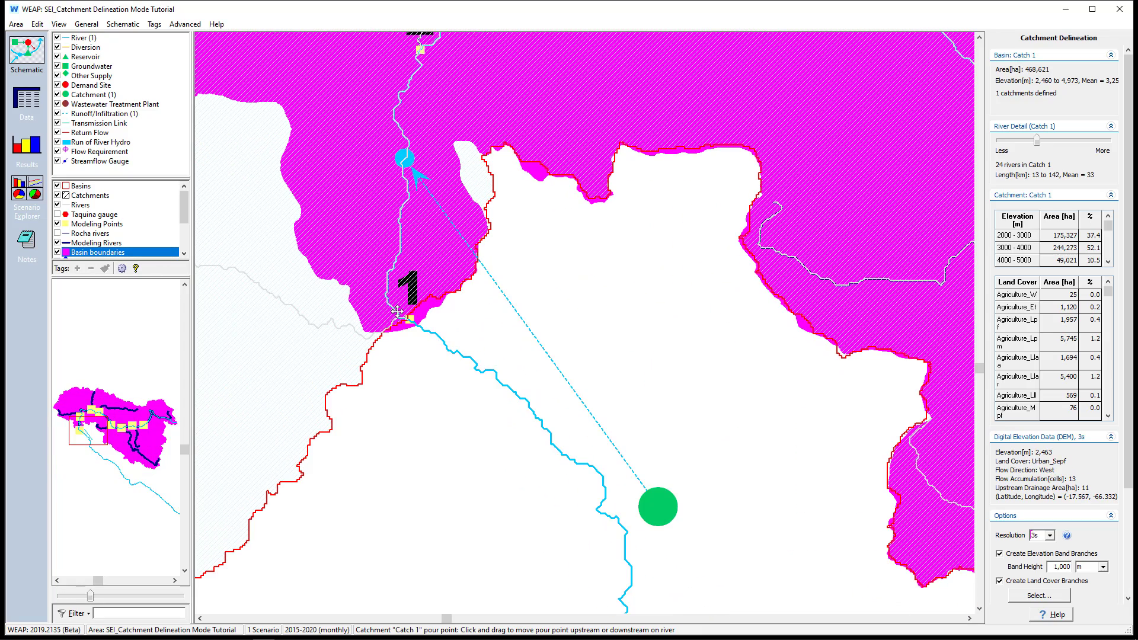
scroll(462, 405, "down", 1)
scroll(462, 405, "down", 4)
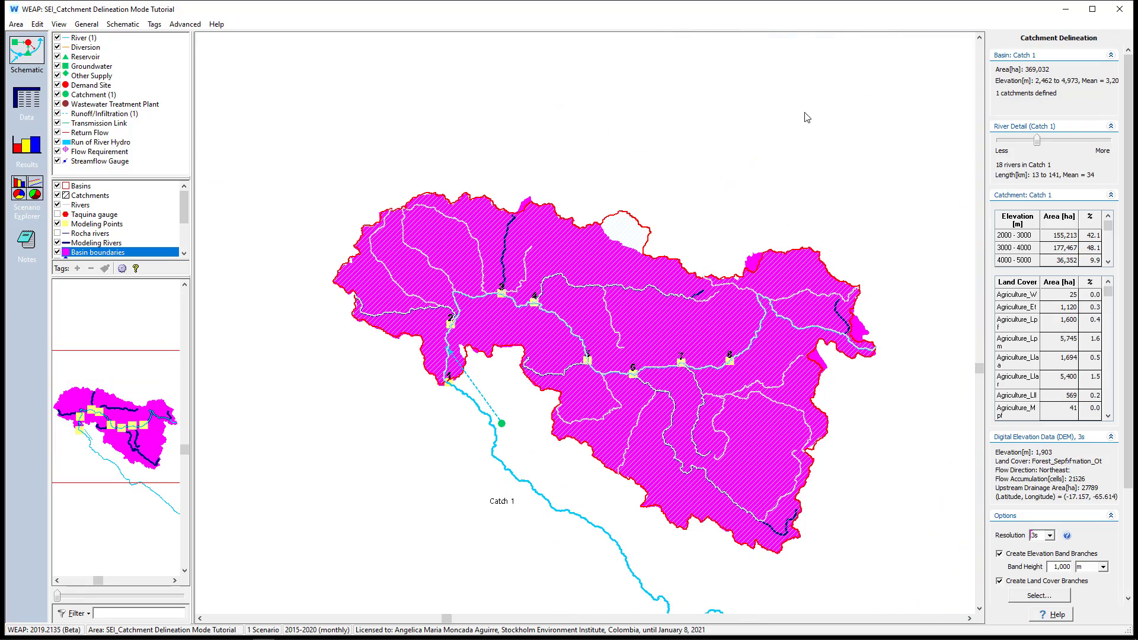
left_click(58, 252)
Create a catchment named Catch 2 with its pour point at modeling point 2
scroll(462, 368, "up", 2)
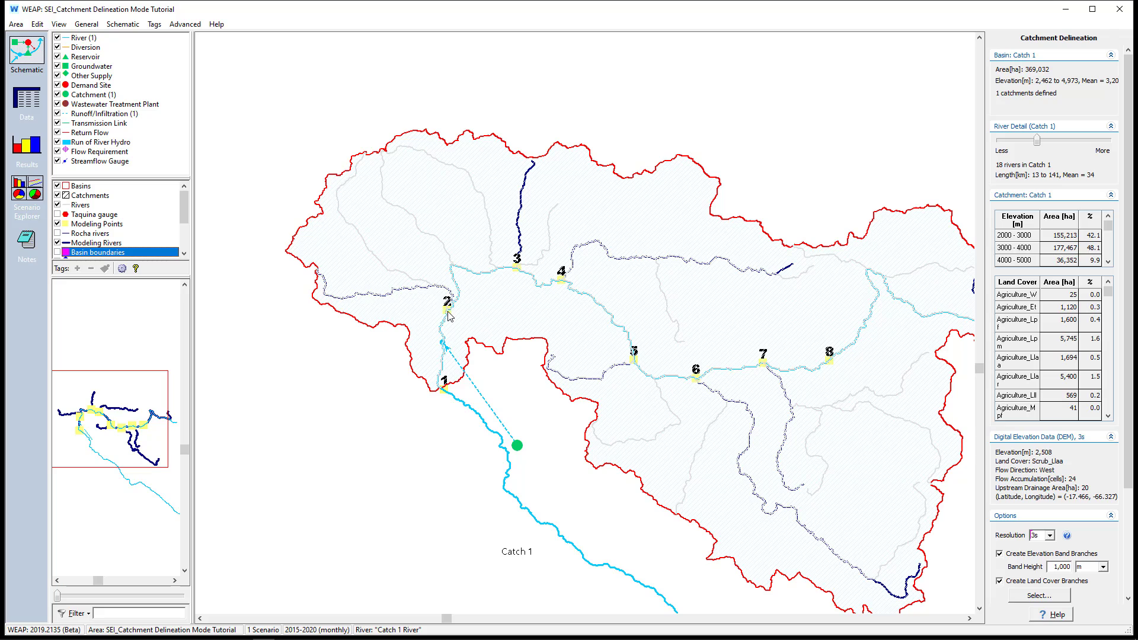
scroll(449, 316, "down", 2)
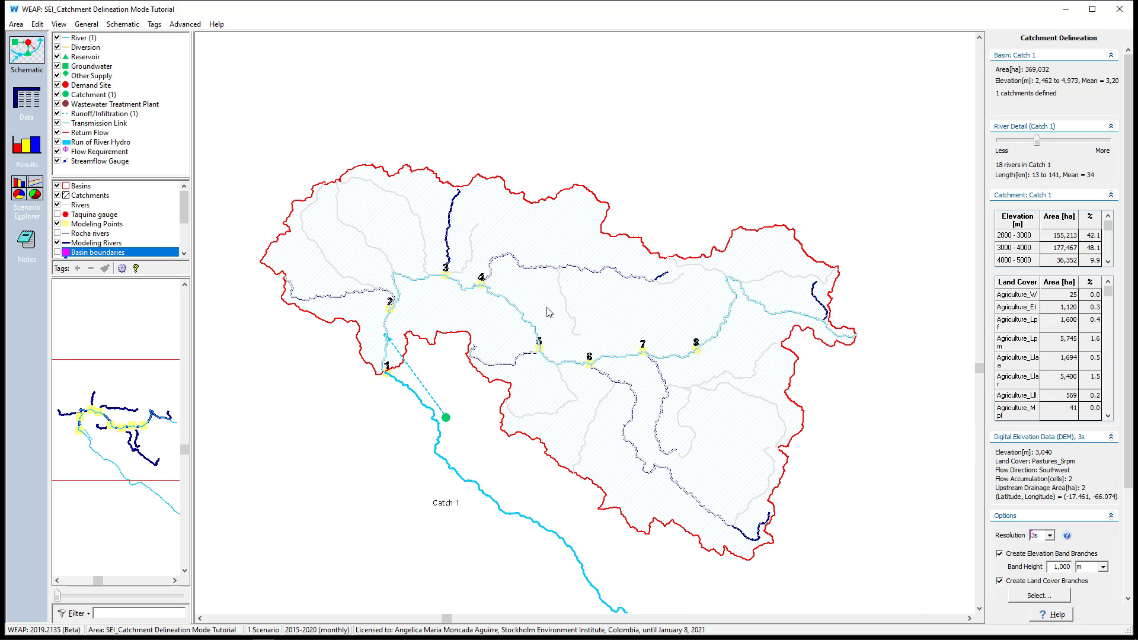
scroll(548, 313, "up", 4)
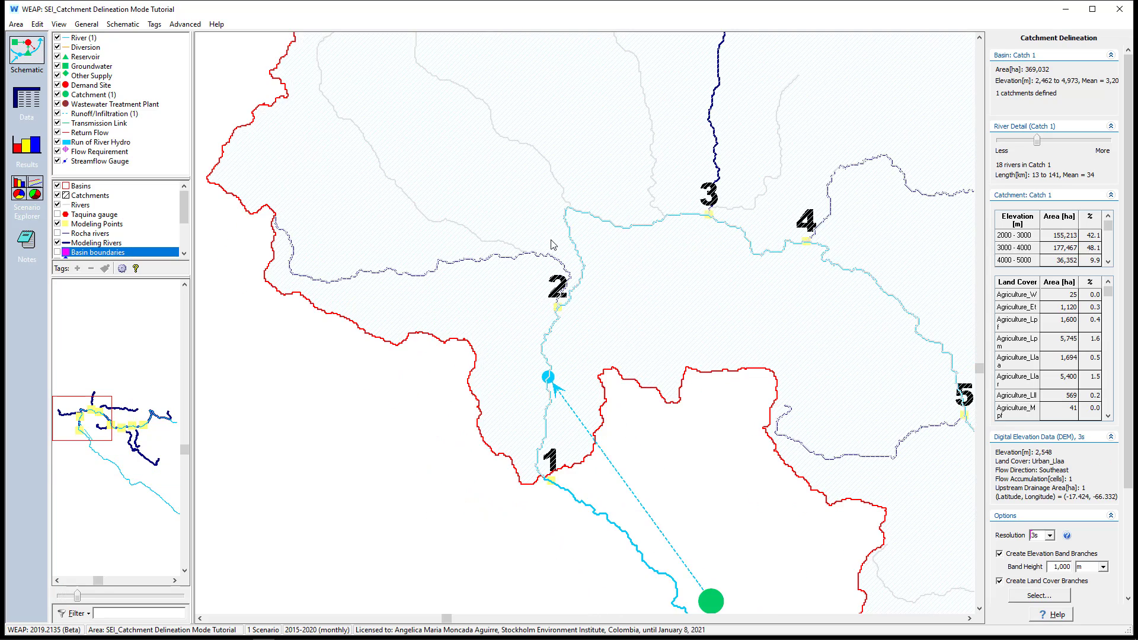
scroll(552, 245, "up", 1)
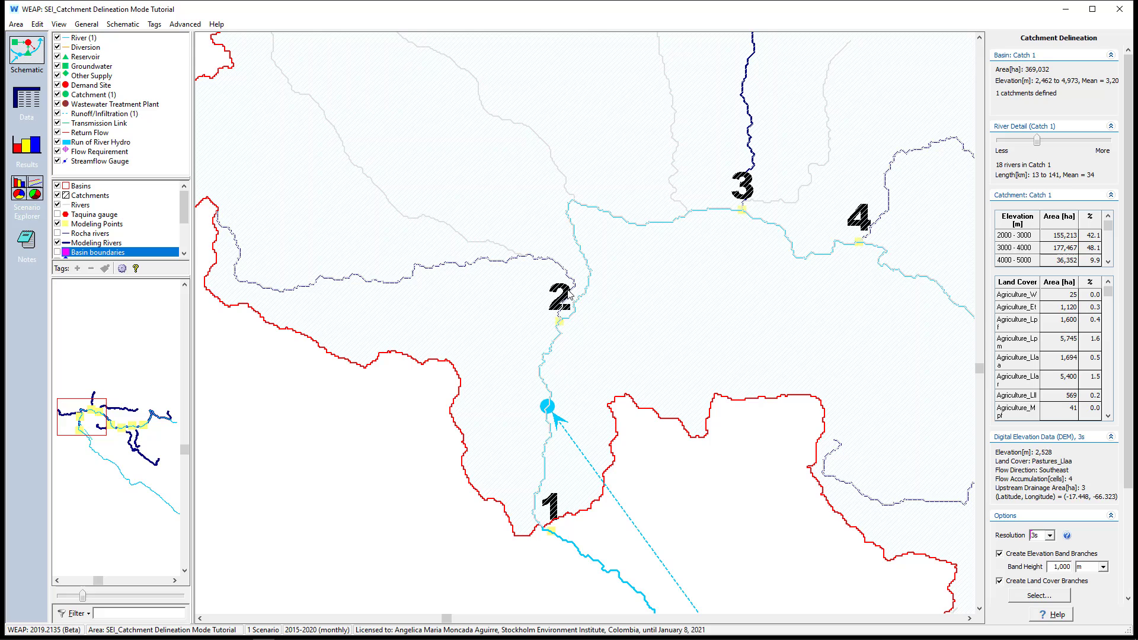
left_click(558, 318)
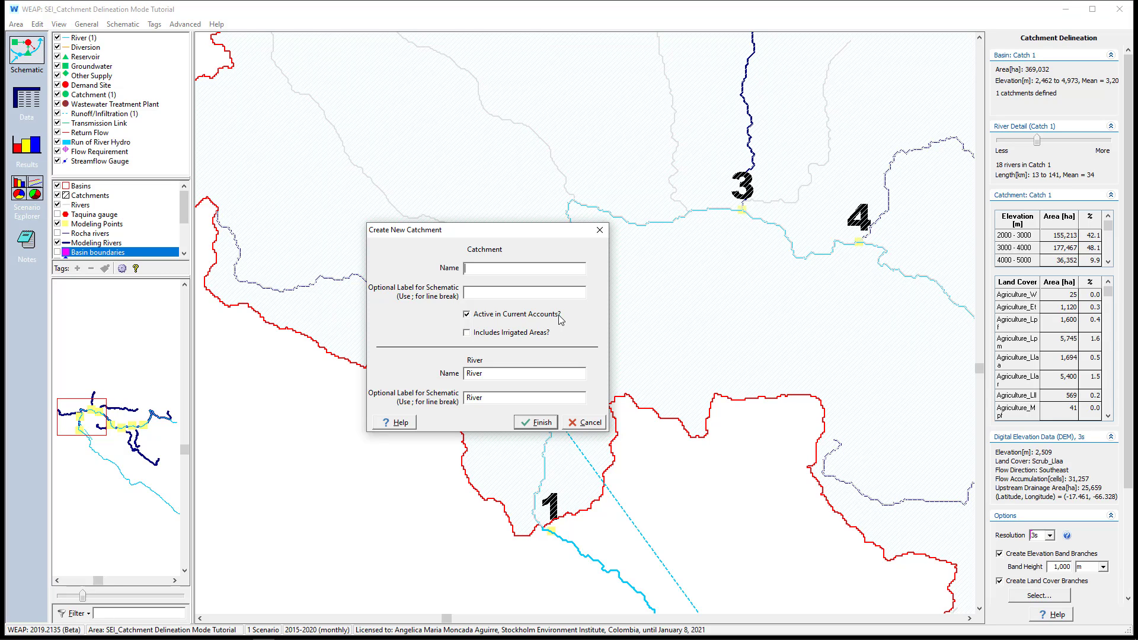
type("Catch 2")
key("Return")
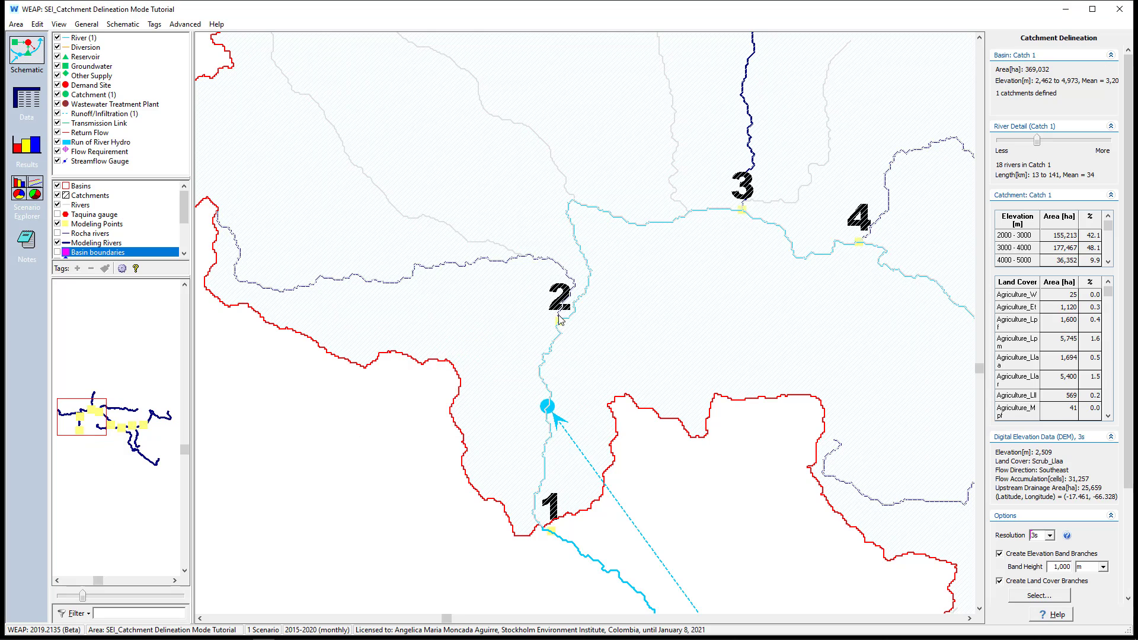
Create a catchment named Catch 3 with its pour point at modeling point 3
scroll(466, 333, "down", 2)
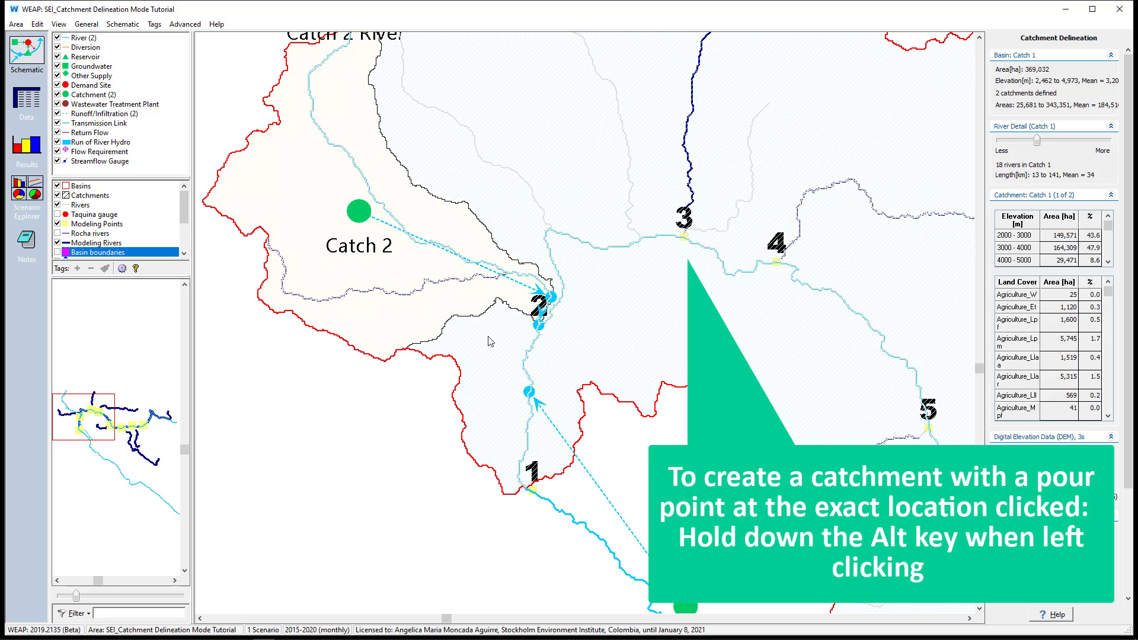
scroll(710, 217, "up", 2)
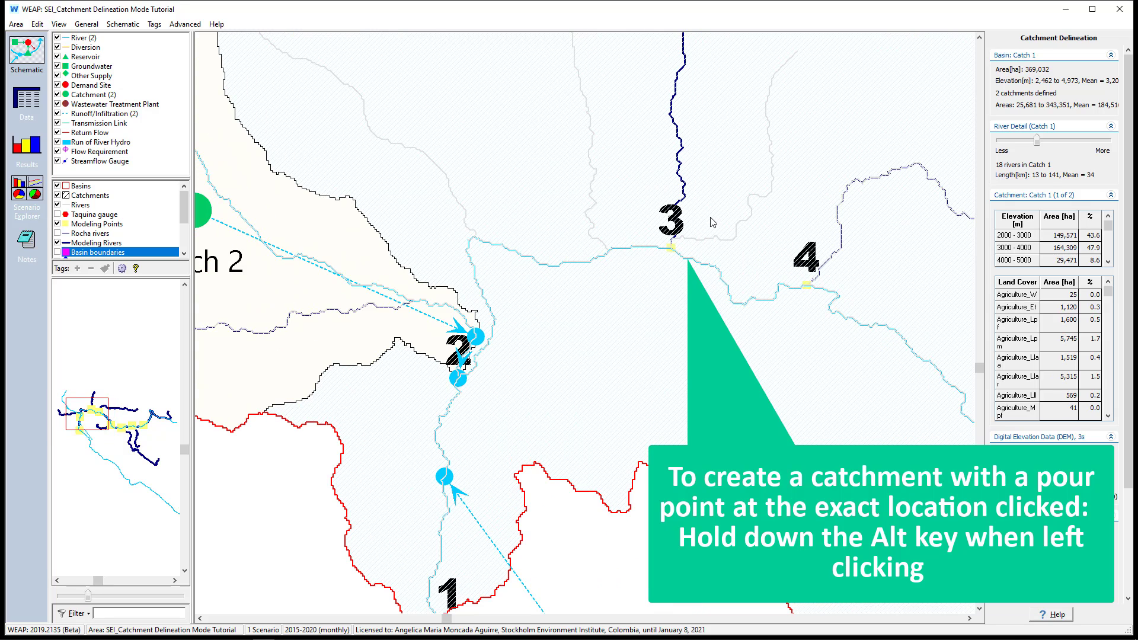
scroll(672, 248, "up", 1)
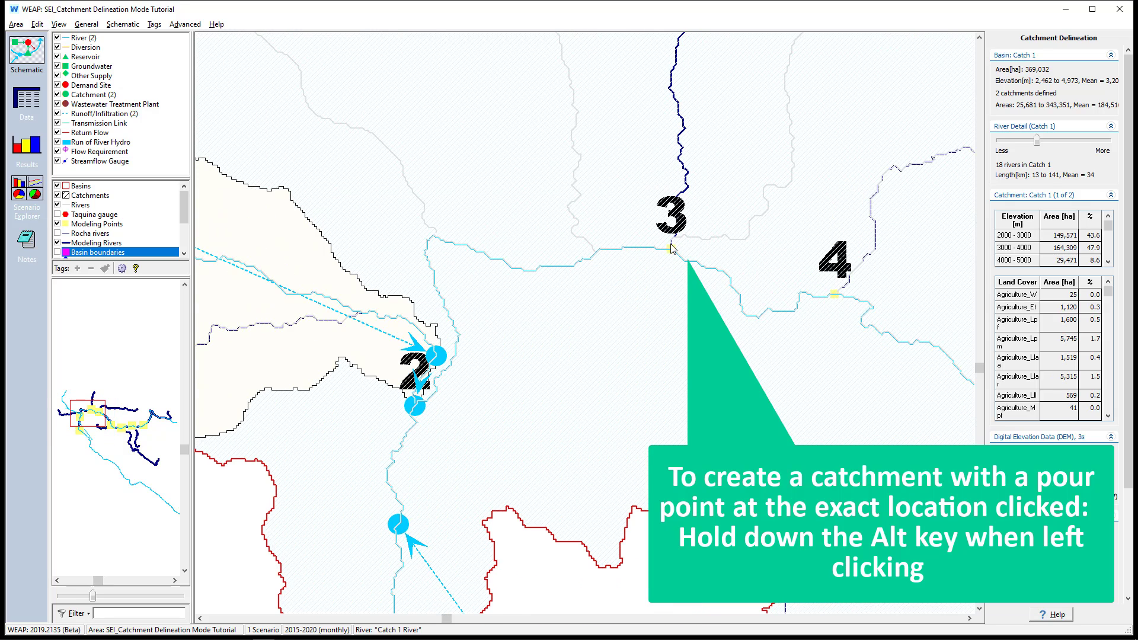
left_click(671, 247, "alt")
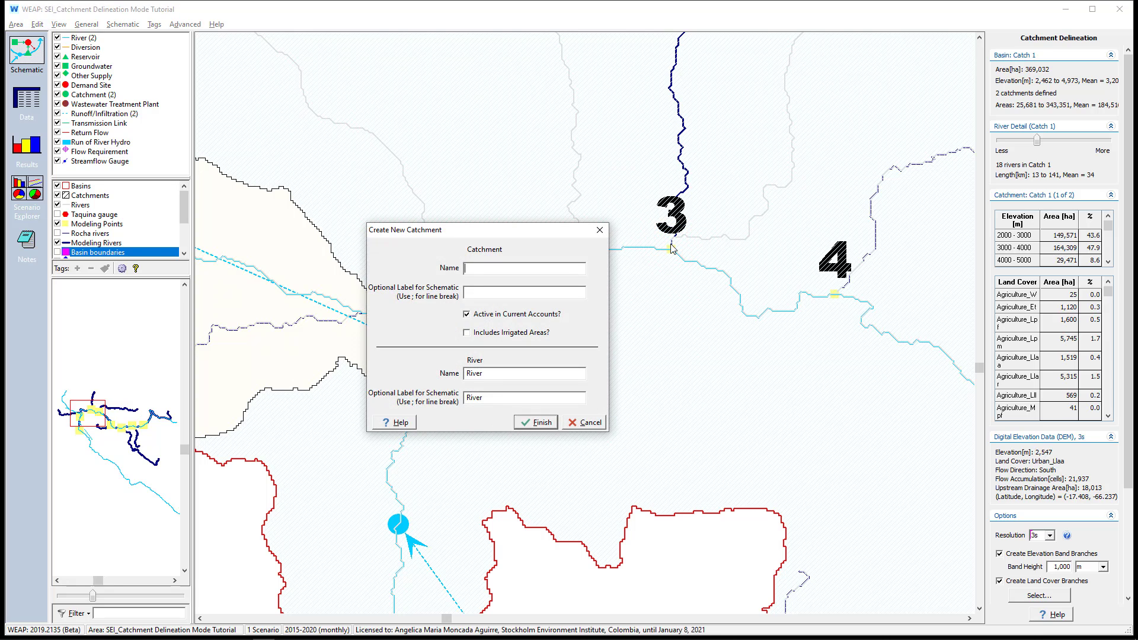
type("Catch 3")
key("Return")
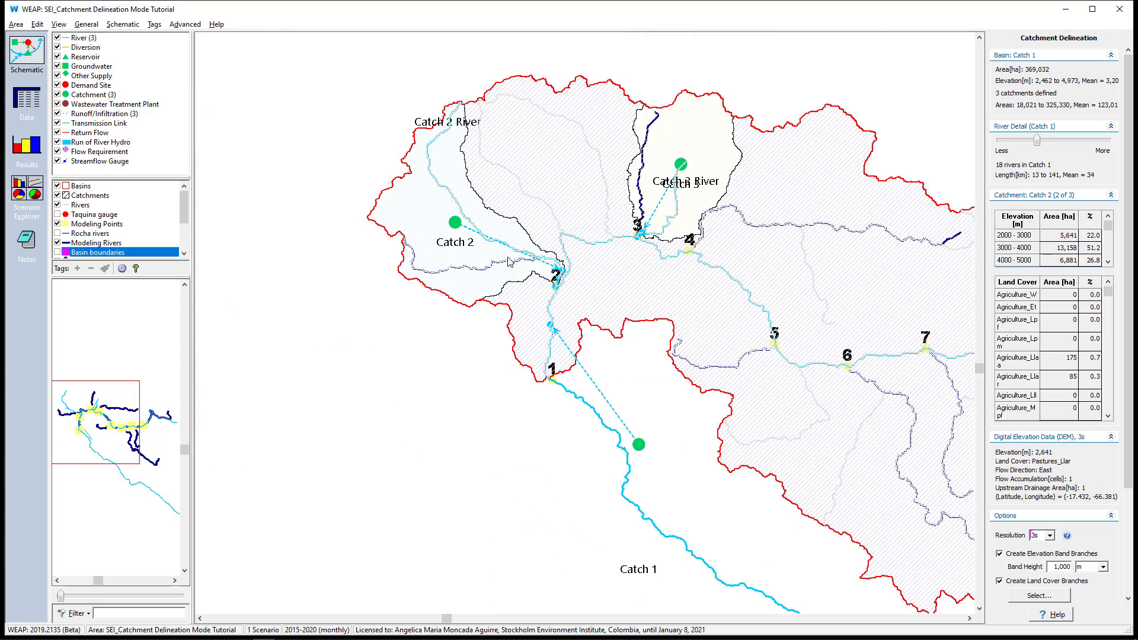
Create catchments Catch 4 and Catch 5 with their pour points at modeling points 4 and 5
scroll(701, 243, "up", 3)
left_click(661, 265, "alt")
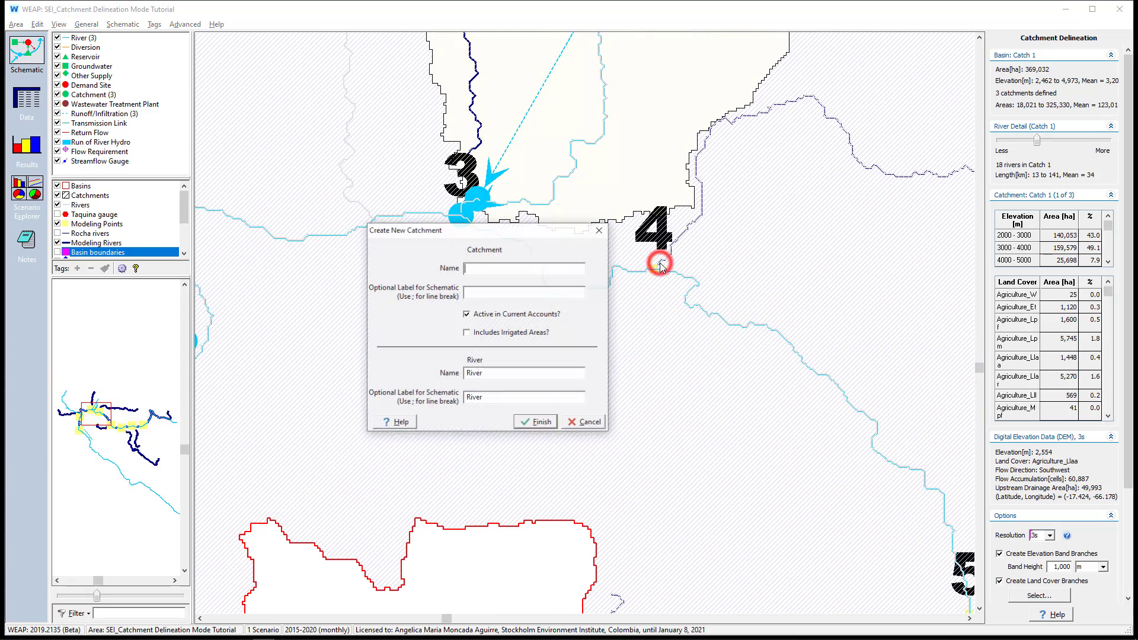
type("Catch 4")
key("Return")
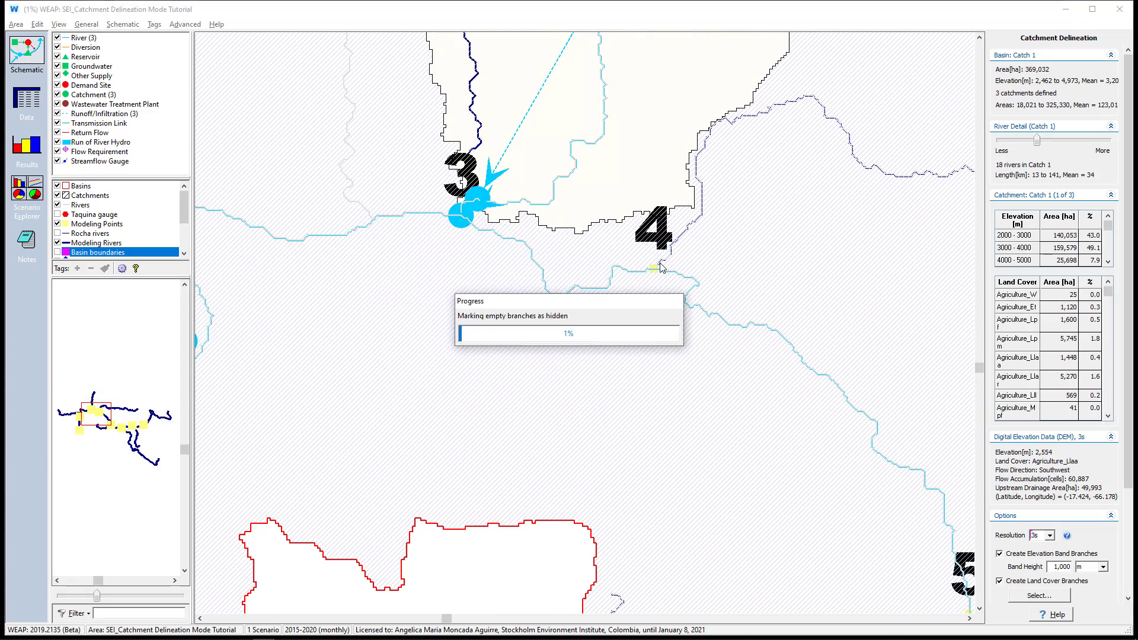
left_click(629, 363, "alt")
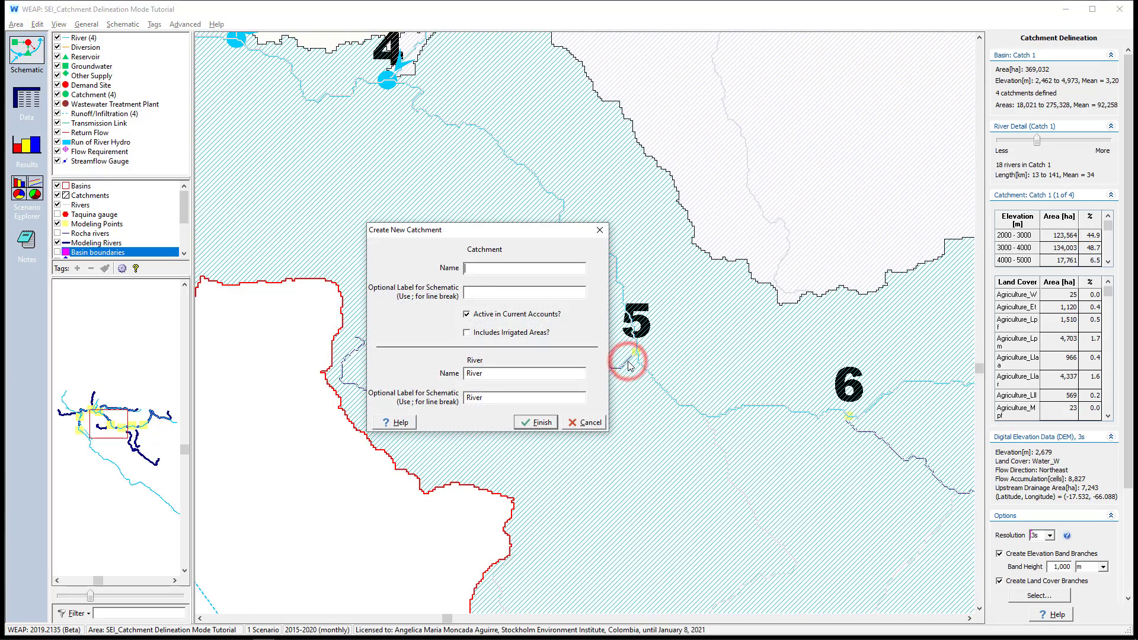
type("Catch 5")
key("Return")
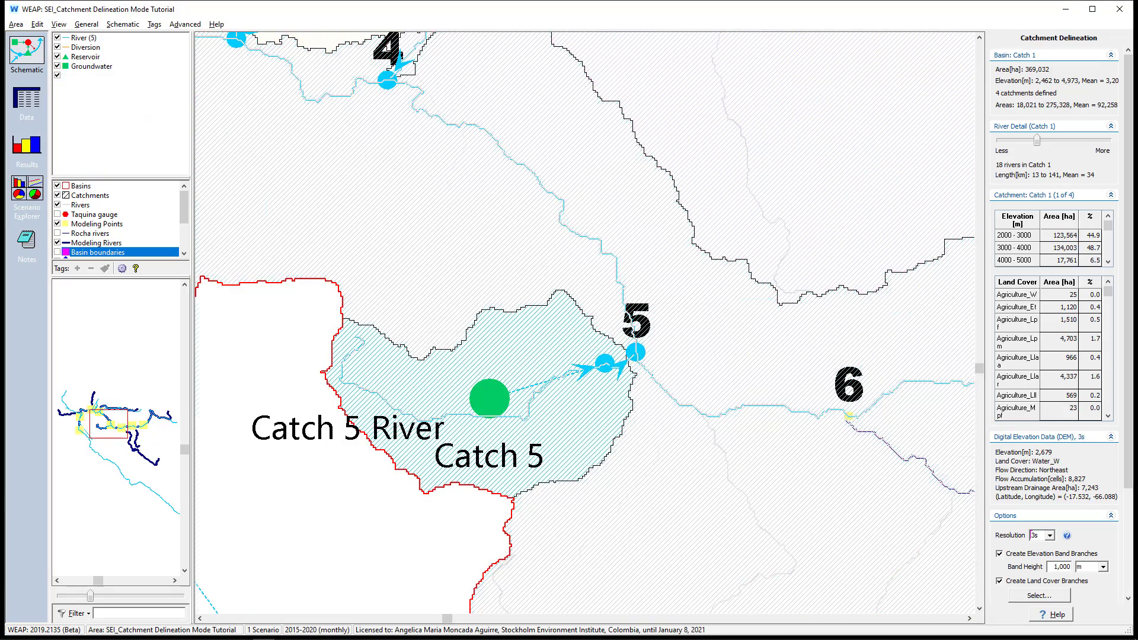
Create catchments Catch 6 and Catch 7 with their pour points on the tributaries at modeling points 6 and 7
left_click(536, 351, "alt")
type("Catch 6")
key("Return")
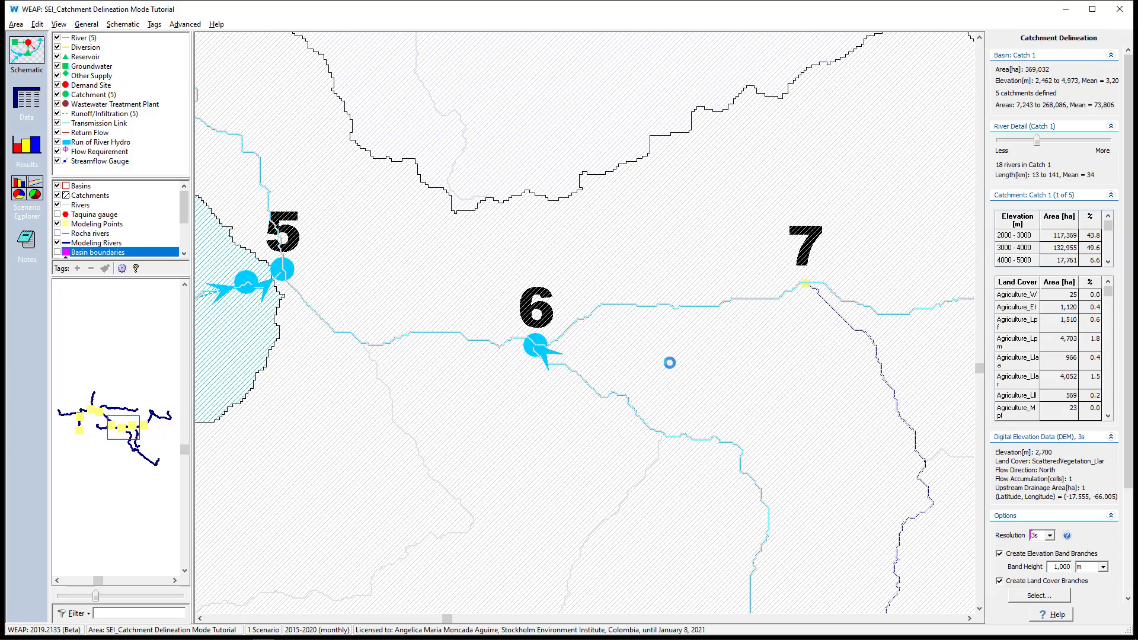
left_click(814, 291, "alt")
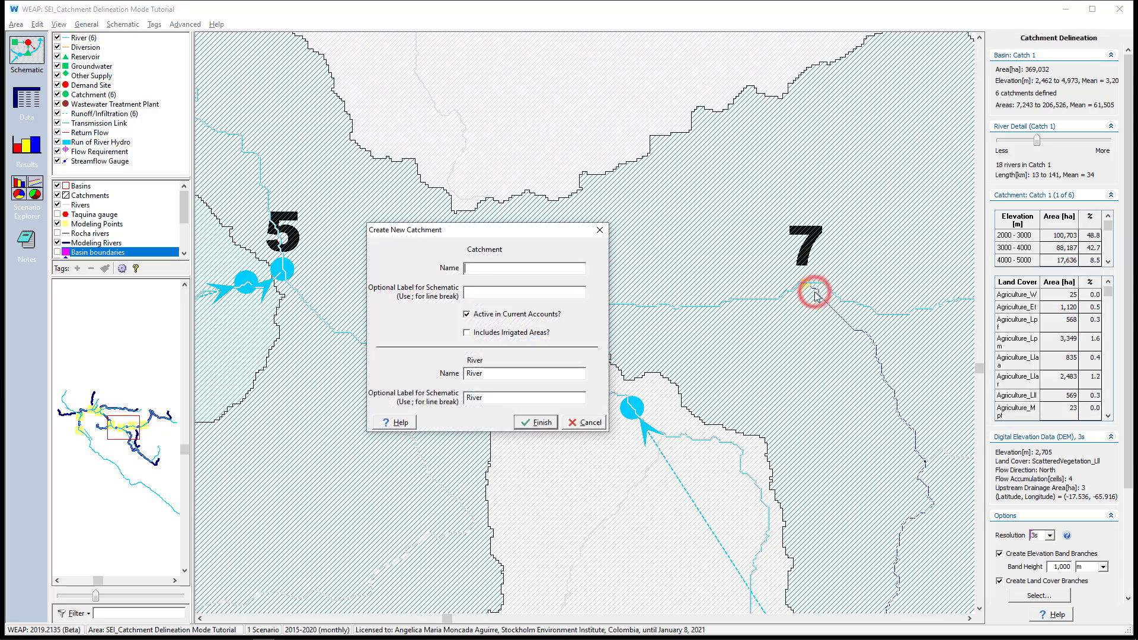
type("Catch 7")
key("Return")
Create a catchment named Catch 8 with its pour point at modeling point 8
scroll(631, 248, "down", 1)
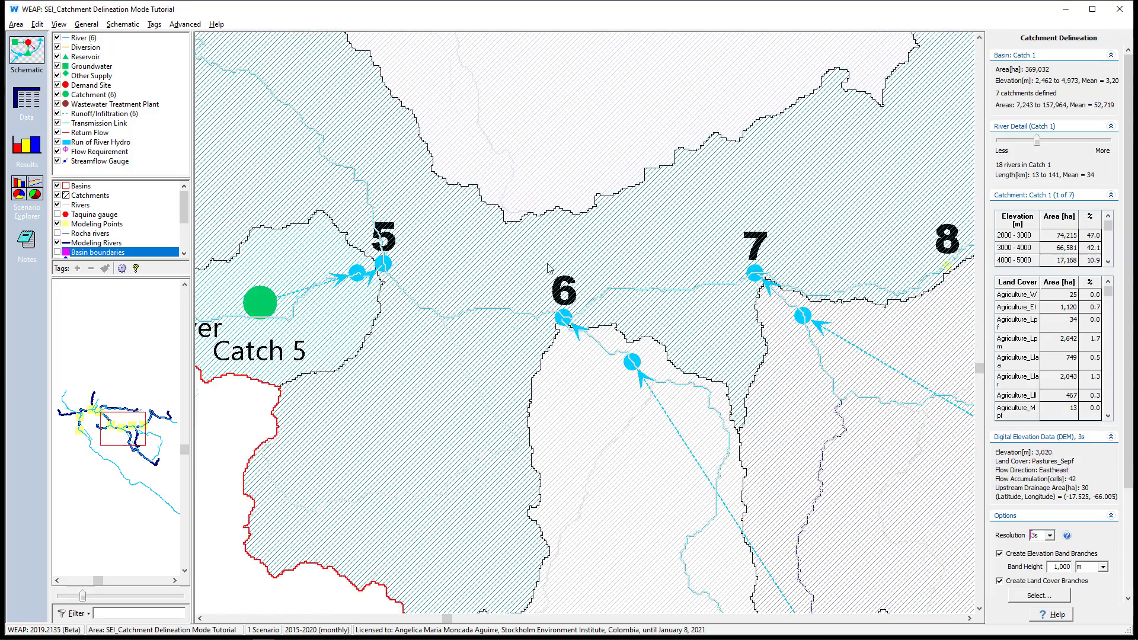
scroll(942, 267, "up", 1)
left_click(696, 278, "alt")
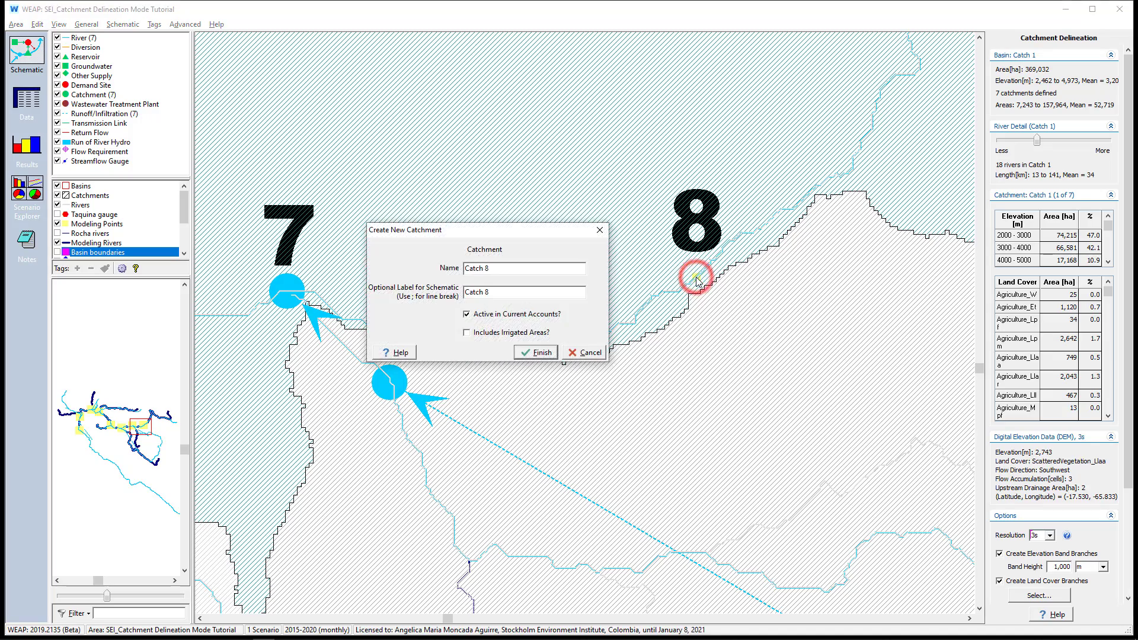
key("Return")
Hide the Catchments and Basins layers and move the Catch 7 River headflow point to the upstream end of the modeling river branch in Catch 7
scroll(705, 274, "down", 1)
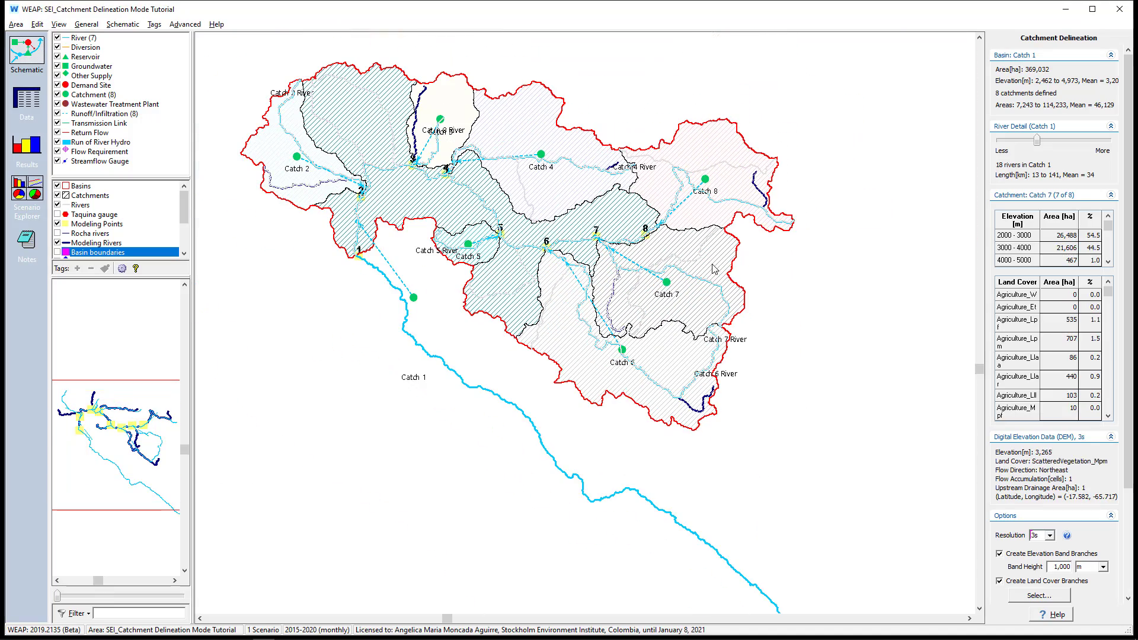
scroll(672, 299, "up", 1)
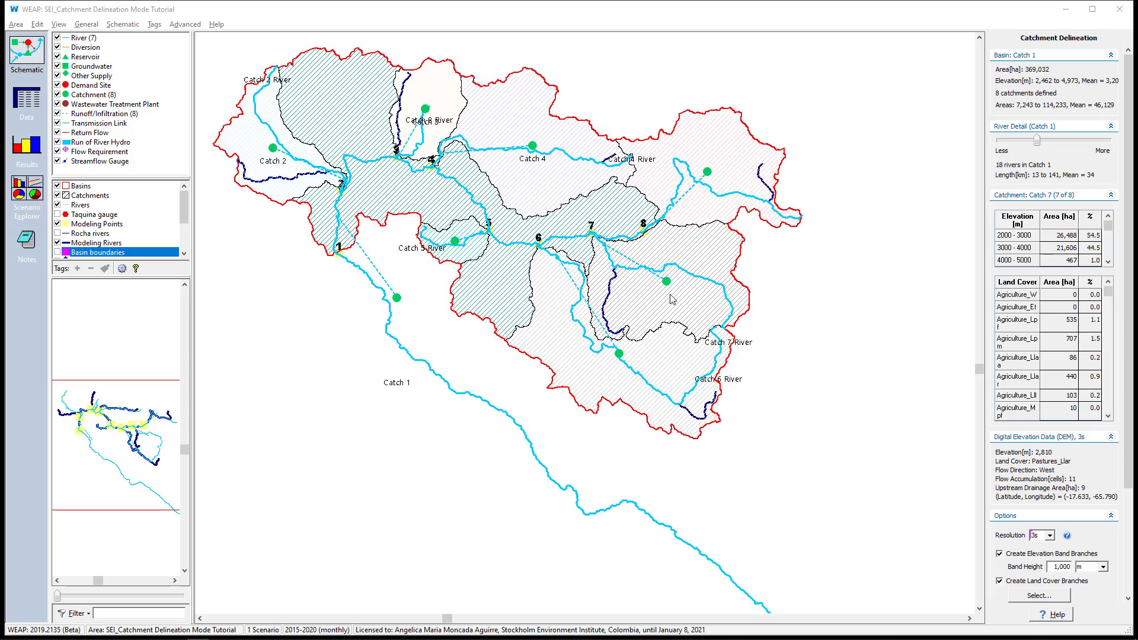
scroll(672, 299, "up", 2)
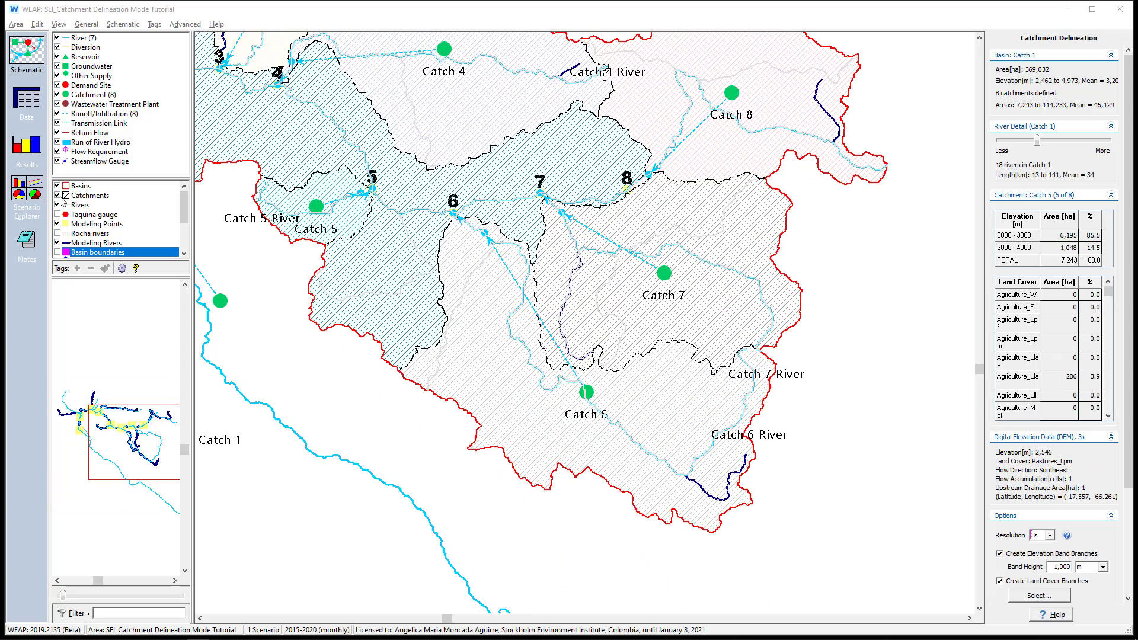
left_click(57, 195)
left_click(57, 186)
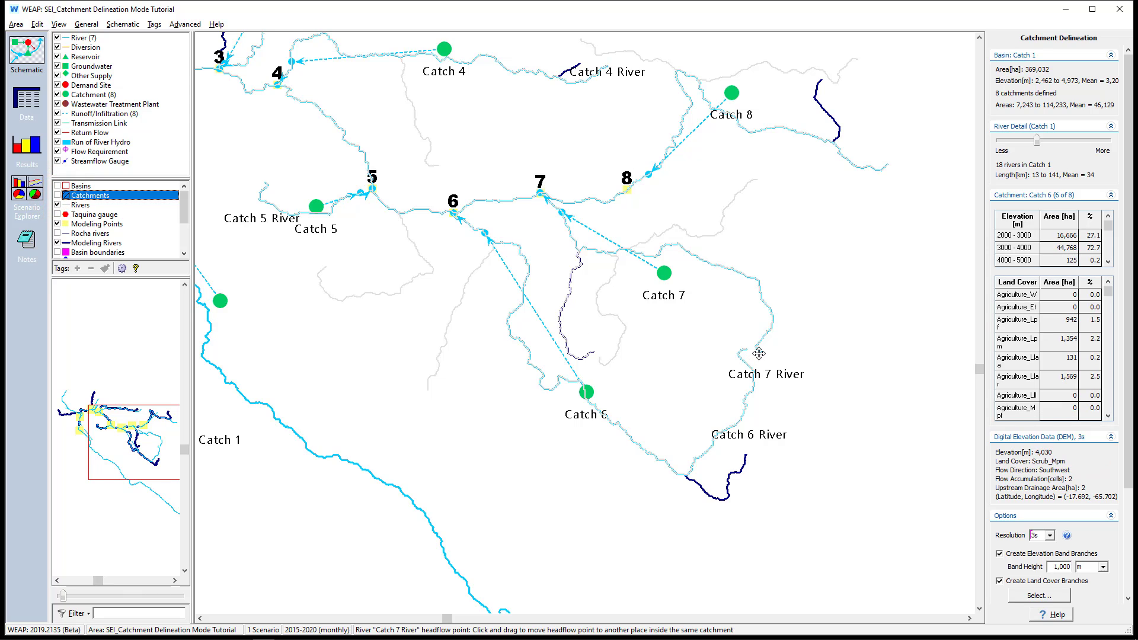
left_click_drag(759, 354, 589, 355)
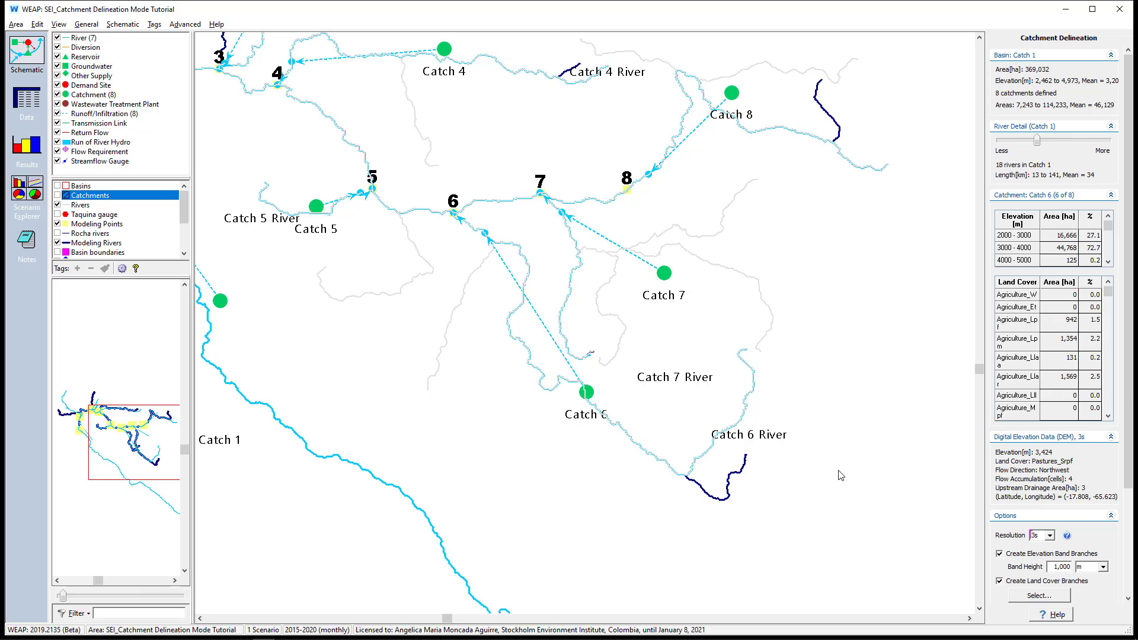
Show the Basins and Catchments layers again and turn off Catchment Delineation Mode
scroll(839, 473, "down", 4)
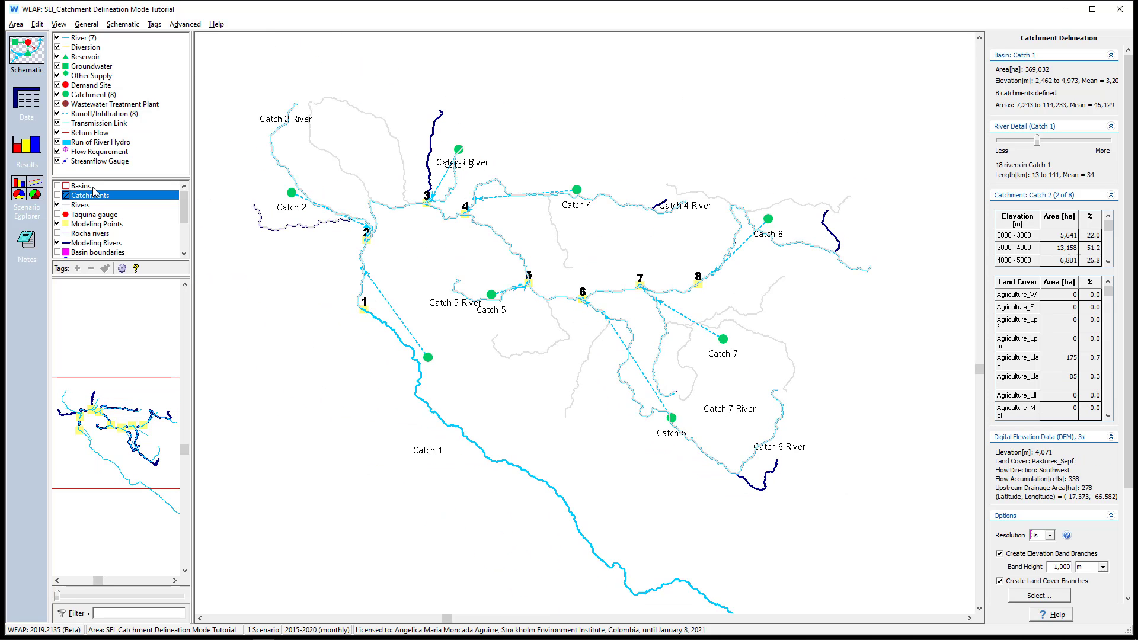
left_click(56, 186)
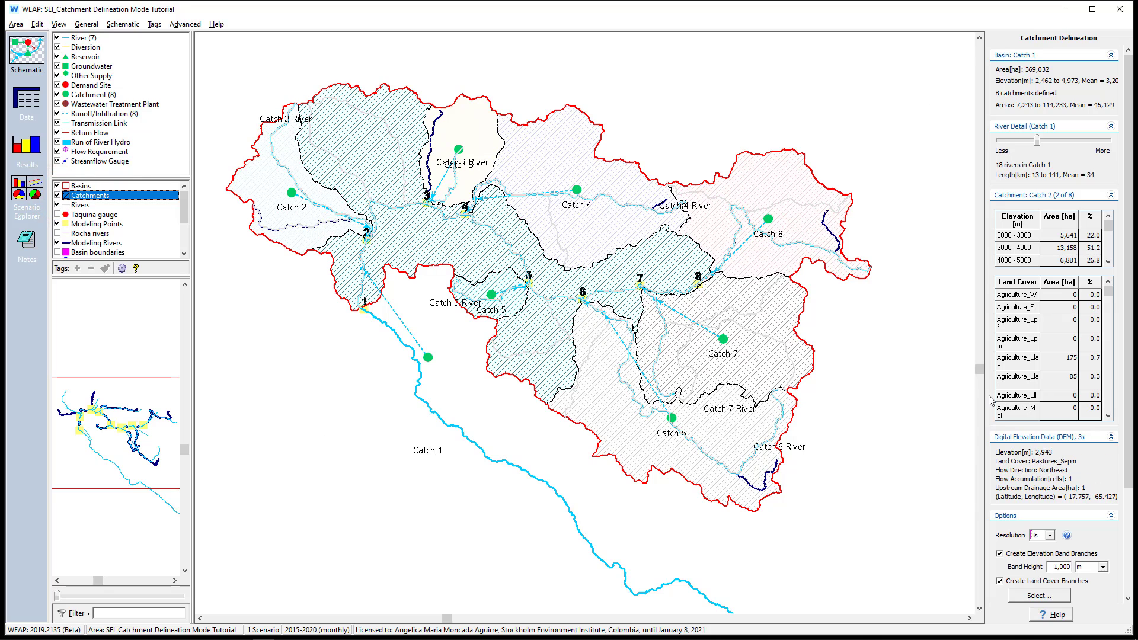
right_click(901, 388)
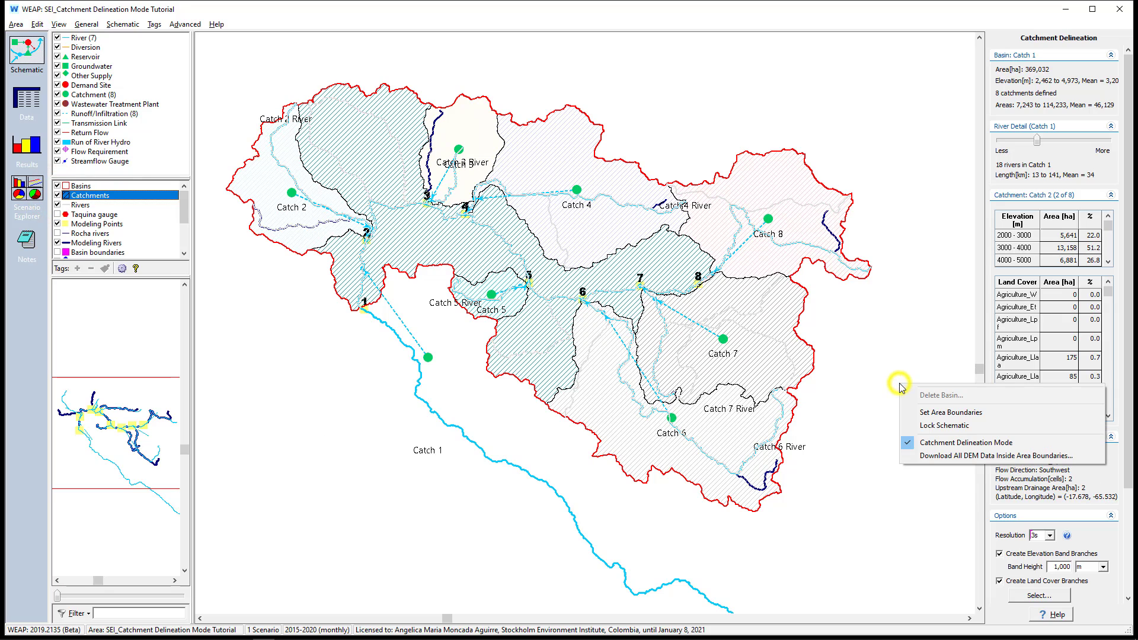
left_click(906, 447)
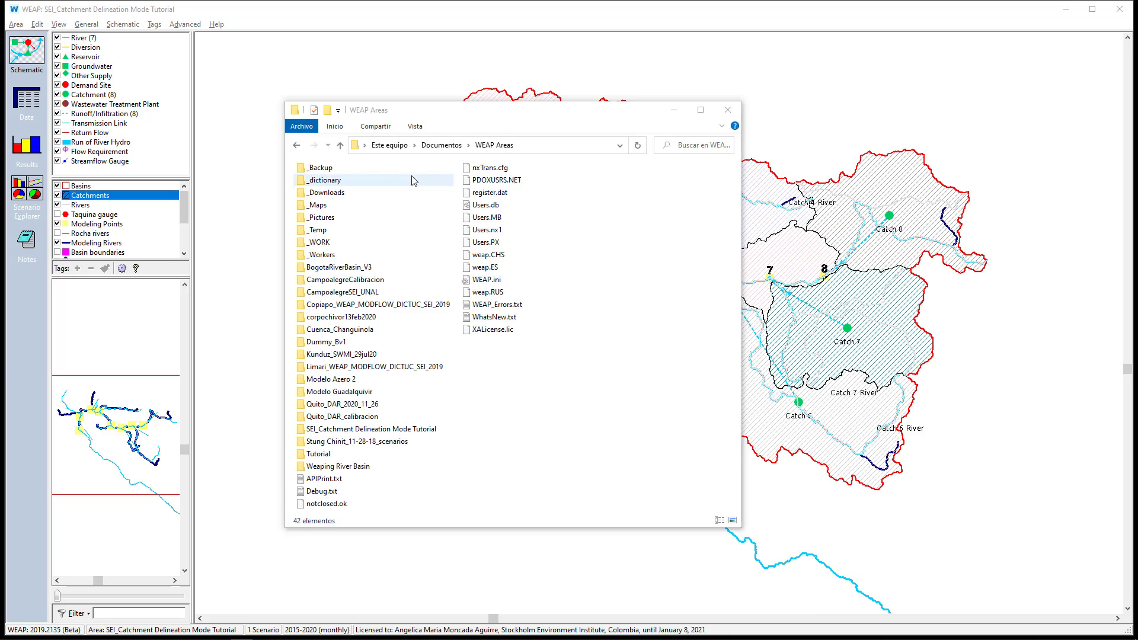
In File Explorer, examine the downloaded elevation data folders under WEAP Areas\_Downloads\HydroshedsMERIS\3s
double_click(360, 194)
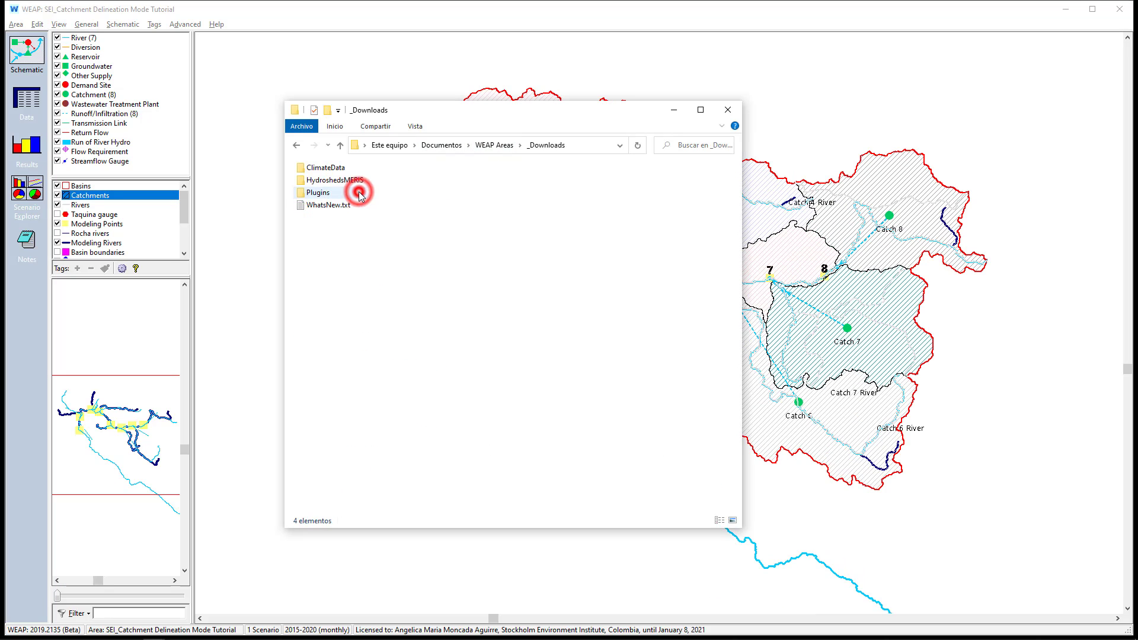
double_click(357, 188)
double_click(328, 185)
scroll(363, 222, "down", 5)
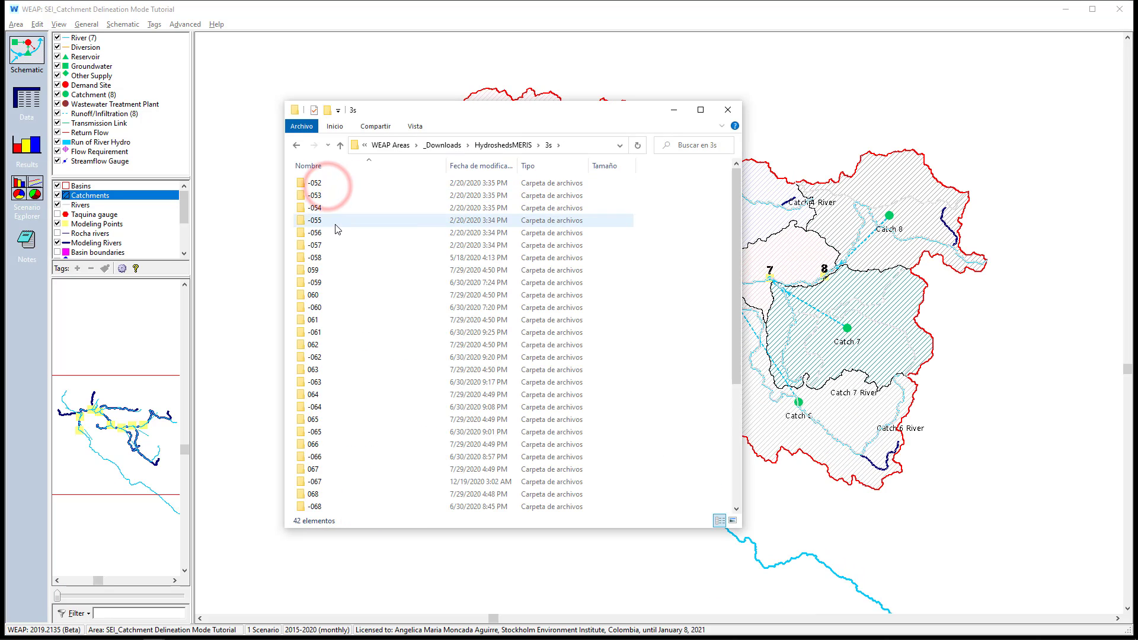
scroll(340, 233, "up", 3)
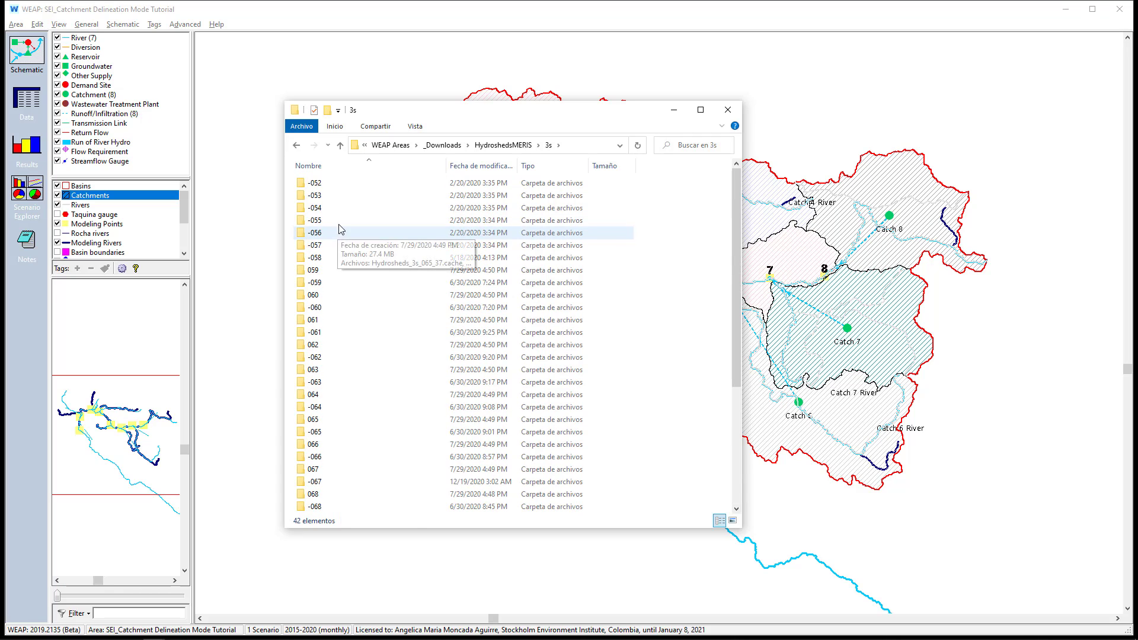
Return to the _Downloads folder and examine the contents of the Historical folder inside ClimateData
key("alt+Up")
key("alt+Up")
left_click(355, 169)
double_click(356, 169)
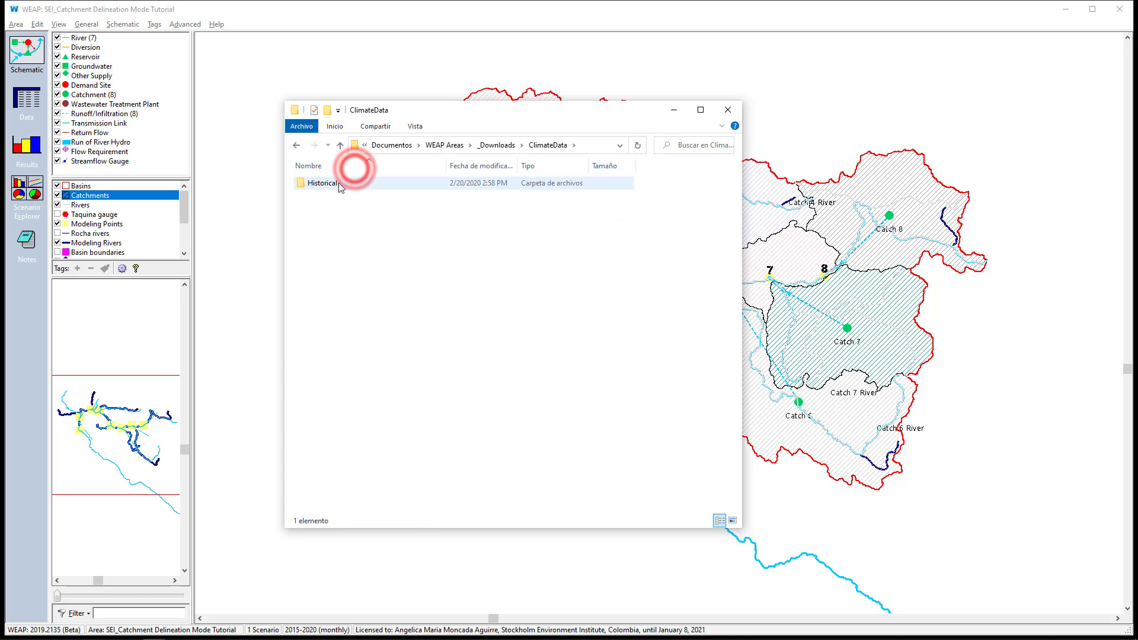
double_click(330, 182)
double_click(332, 183)
left_click(335, 195)
double_click(335, 195)
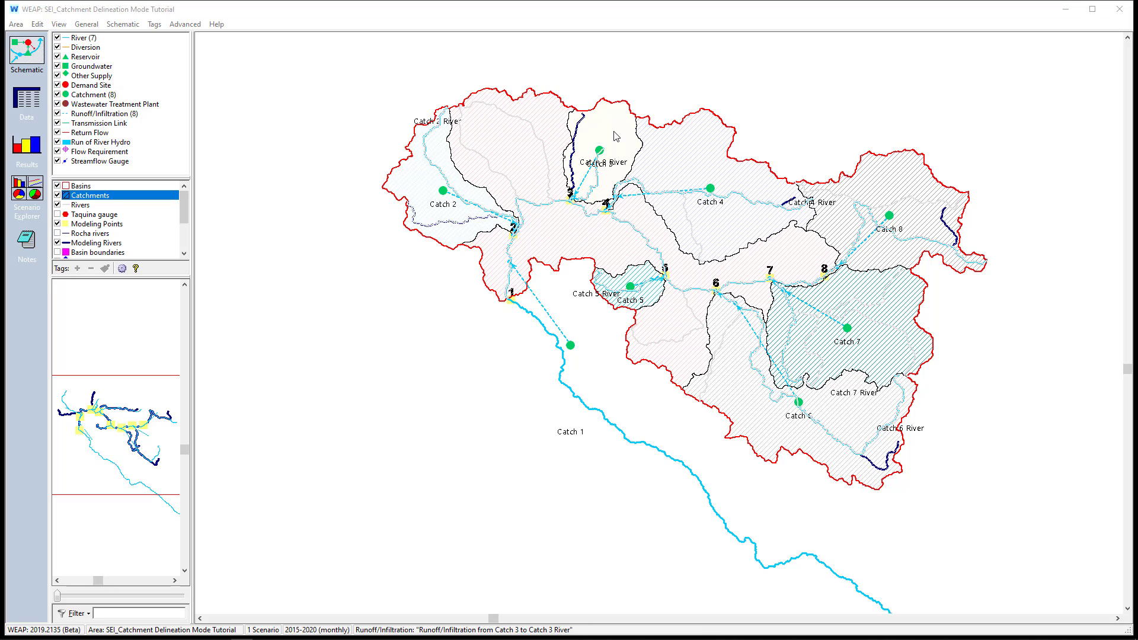
Show the Taquina gauge layer and move the Catch 3 node away from the gauge point, toward the catchment's western side
scroll(601, 74, "up", 3)
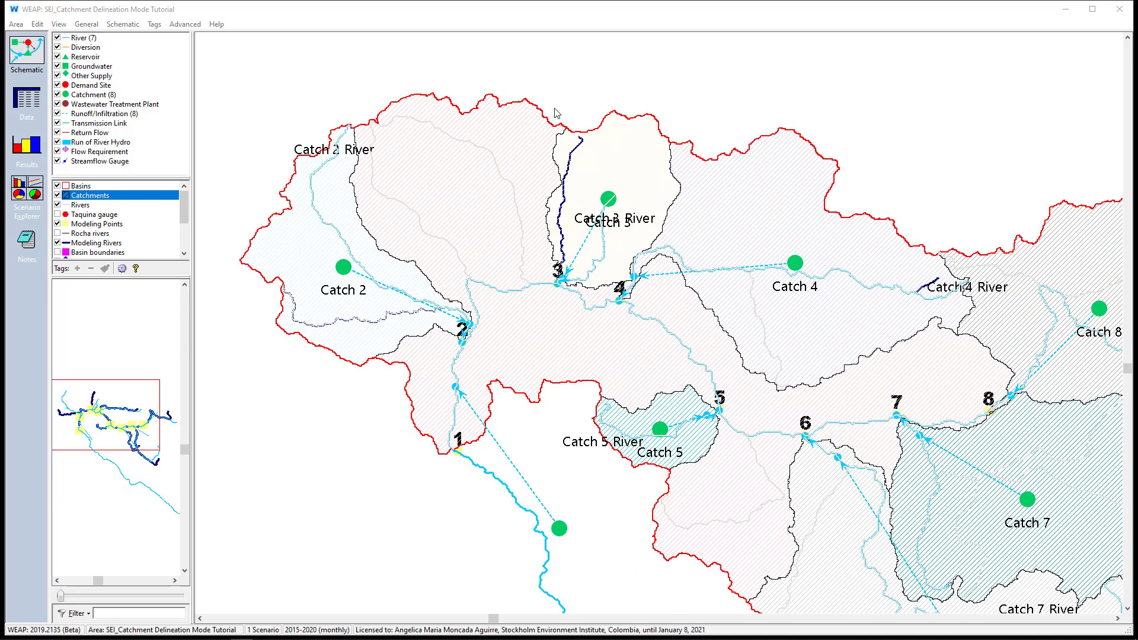
scroll(557, 113, "up", 1)
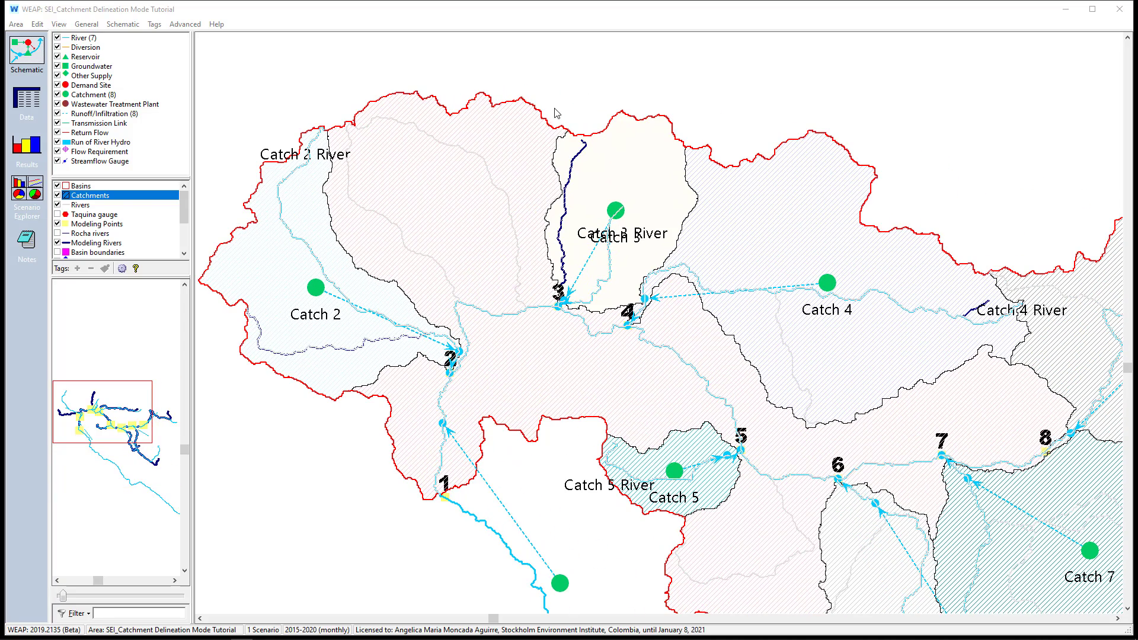
left_click(57, 214)
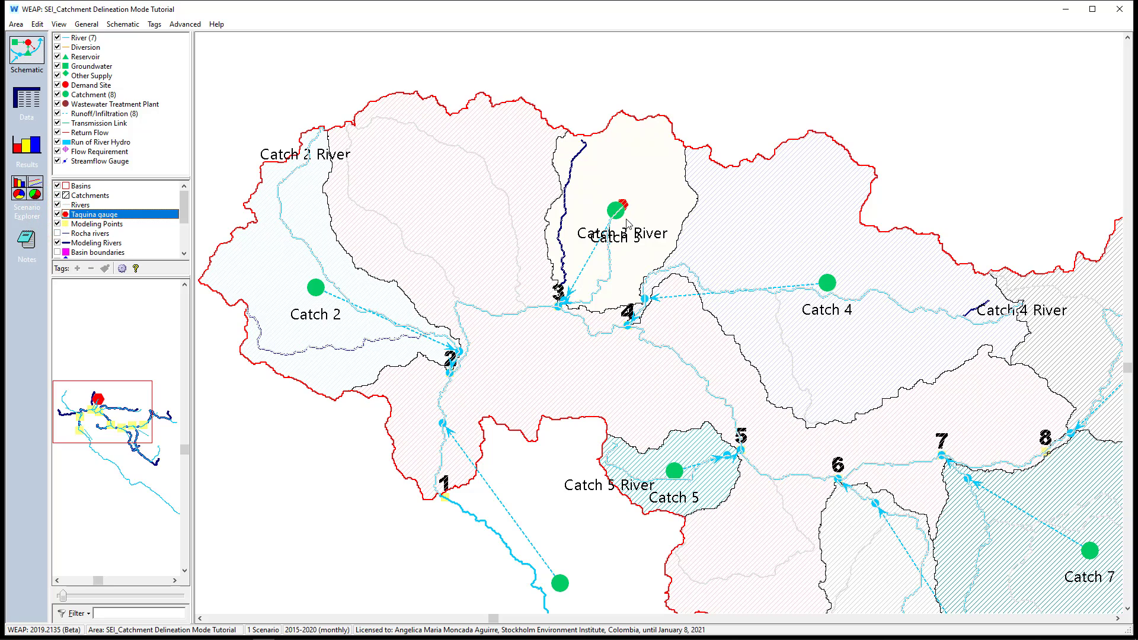
scroll(616, 213, "up", 4)
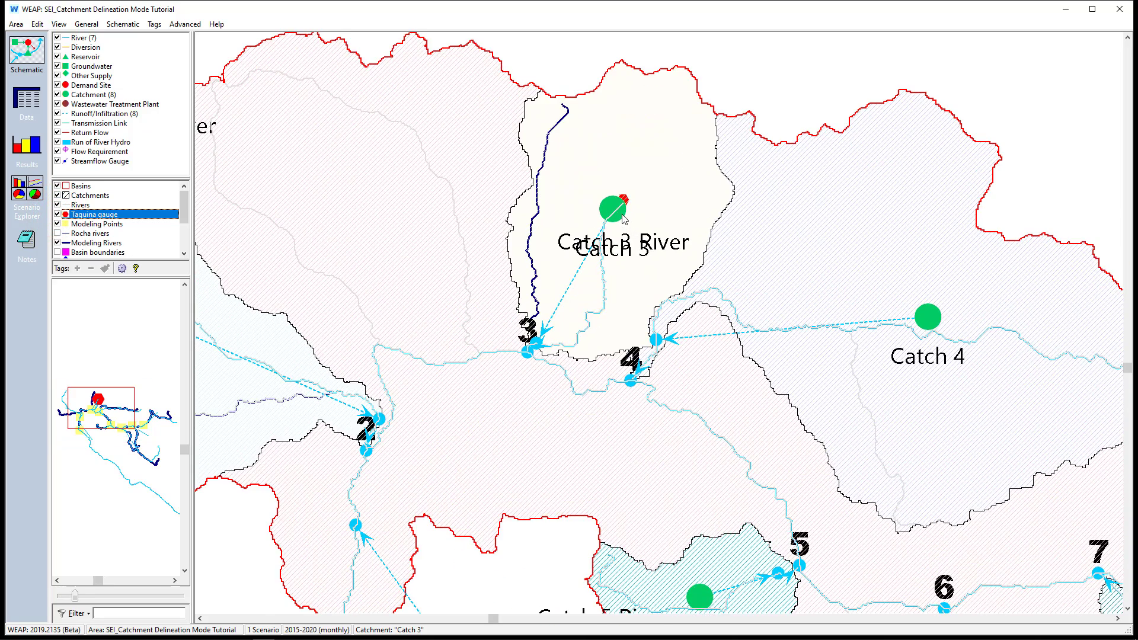
left_click(598, 207)
left_click_drag(598, 207, 523, 165)
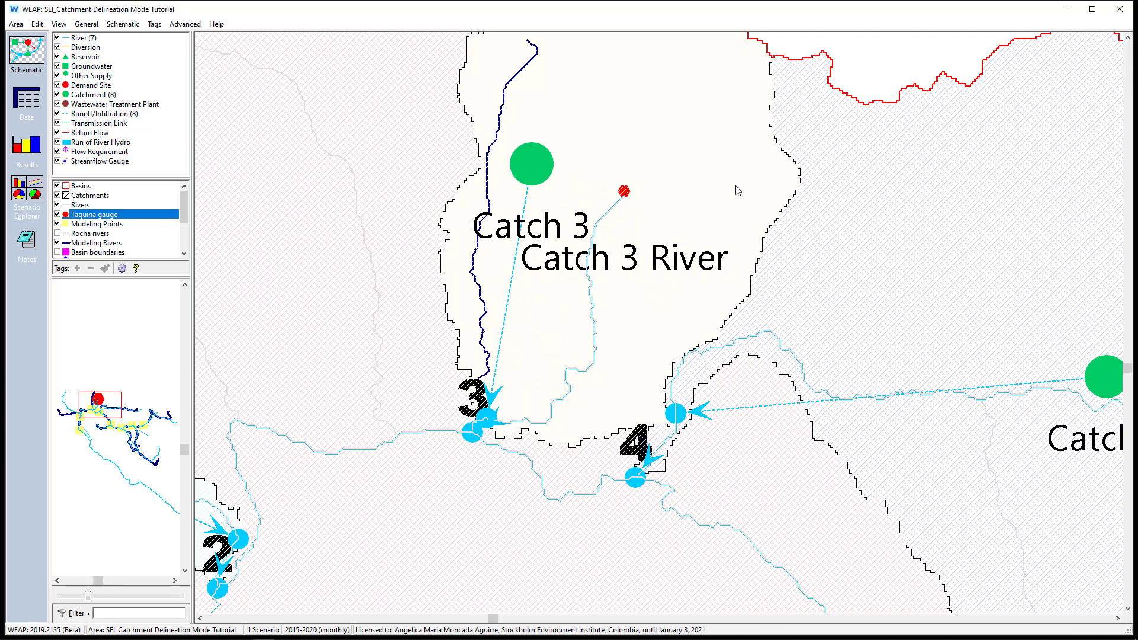
Turn on Catchment Delineation Mode, create a catchment named Catch Taquina at the Taquina gauge point, and turn the mode off again
right_click(687, 328)
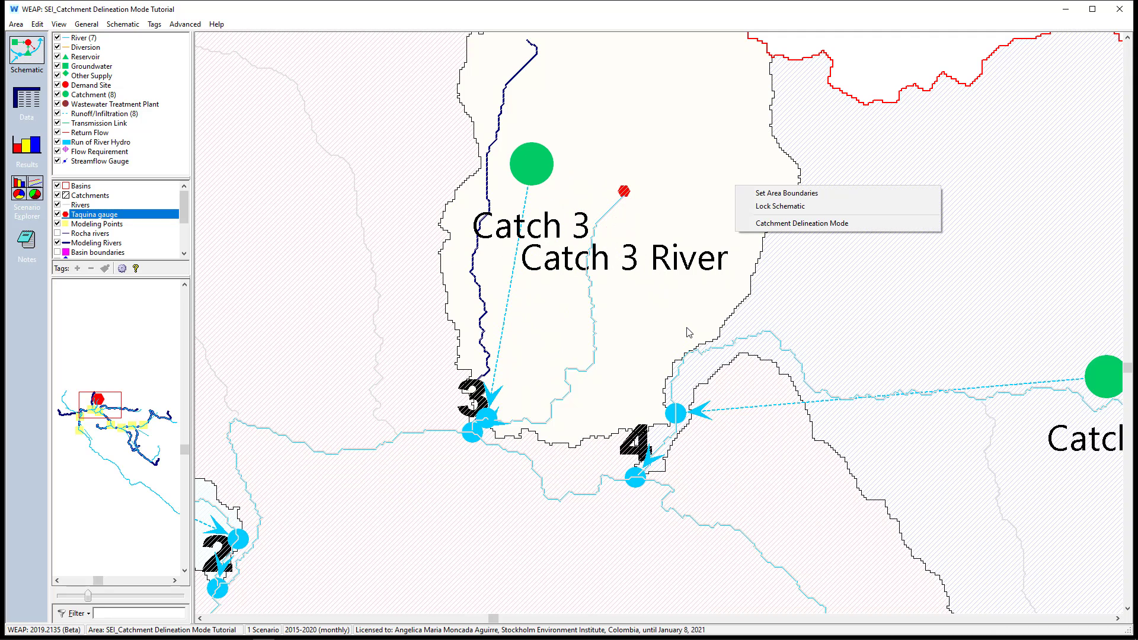
left_click(756, 224)
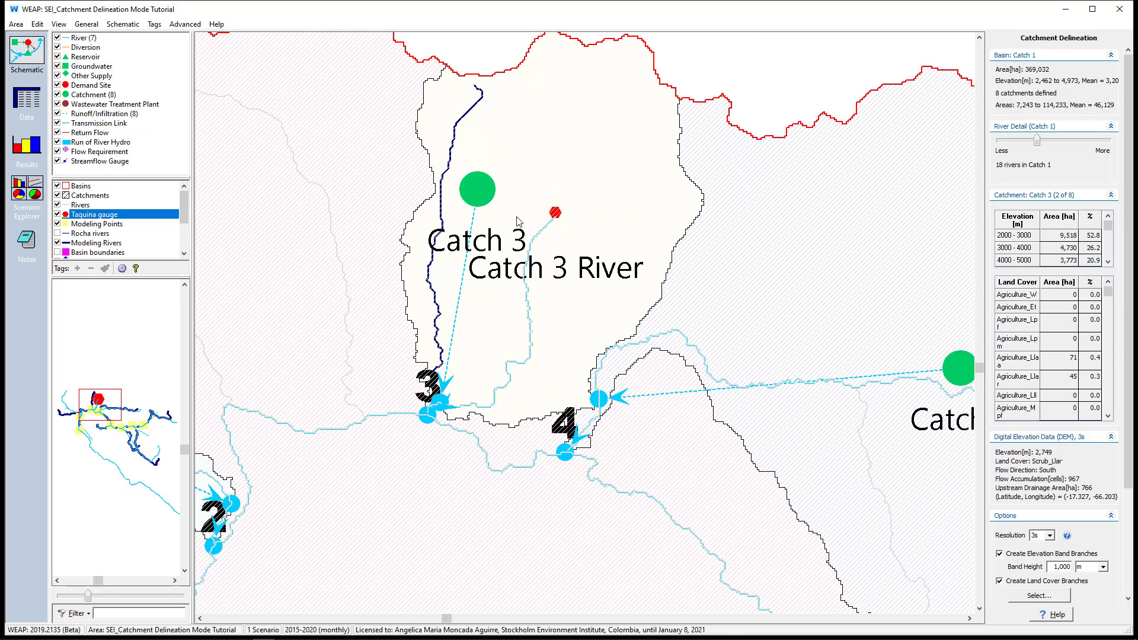
left_click(553, 221)
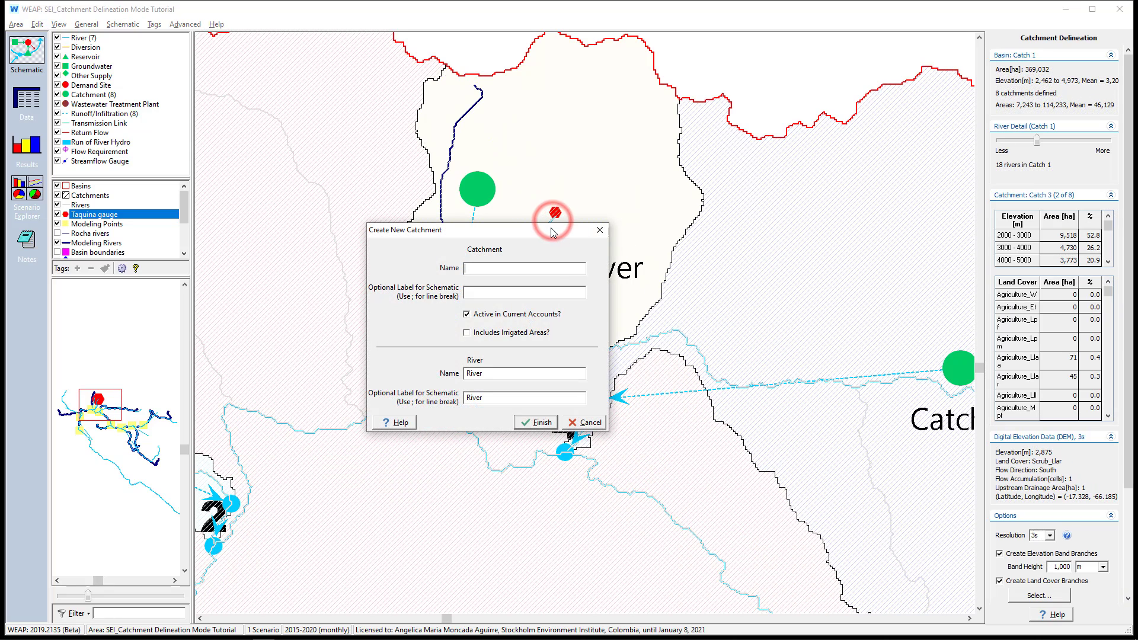
type("Catch ")
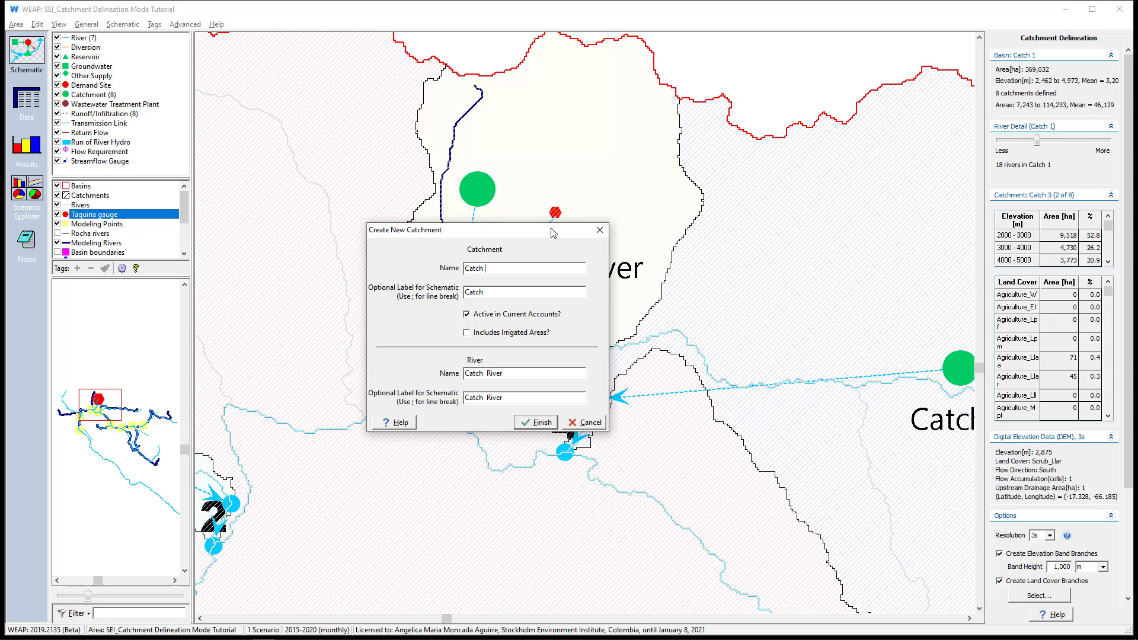
type("Taquina")
left_click(525, 423)
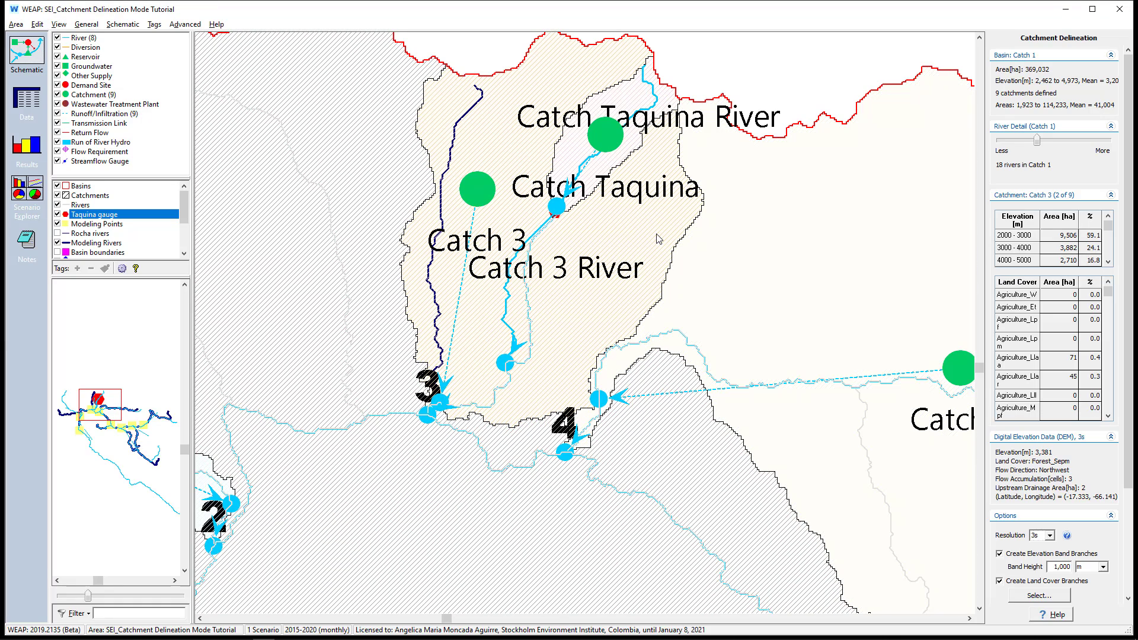
right_click(759, 70)
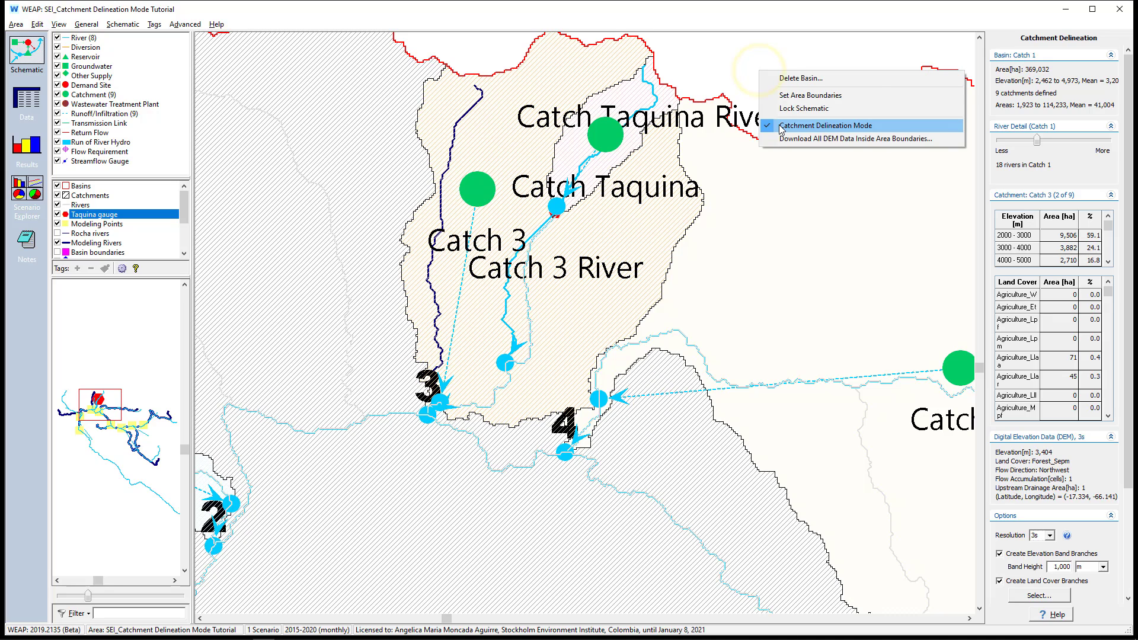
left_click(781, 130)
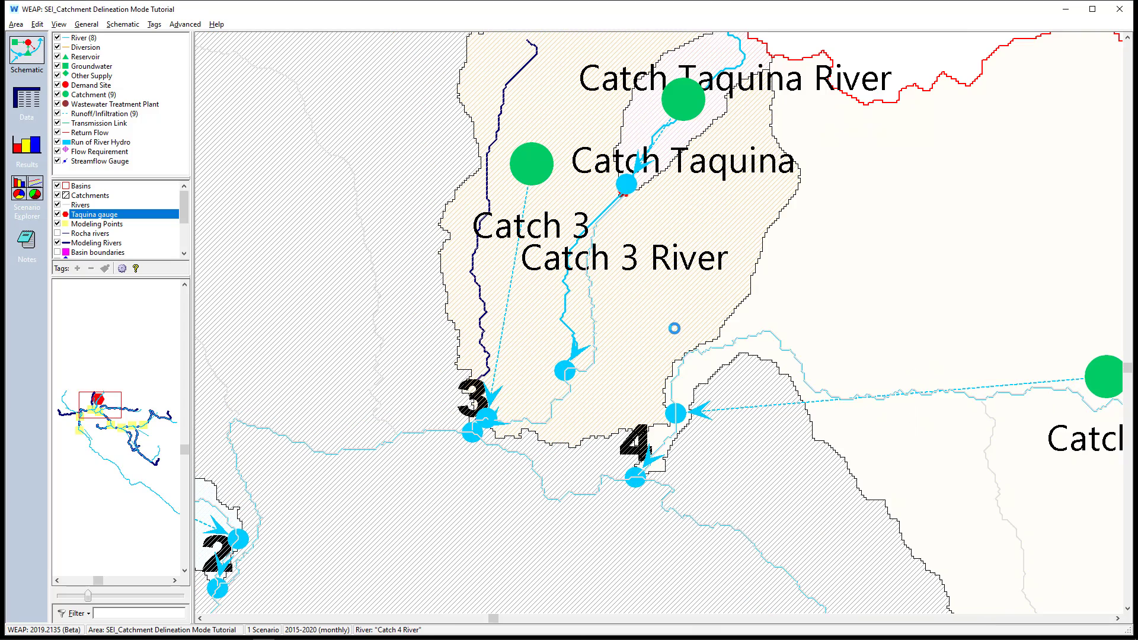
Add a streamflow gauge named Taquina on the Catch Taquina River just downstream of the Catch Taquina runoff inflow
scroll(674, 328, "down", 5)
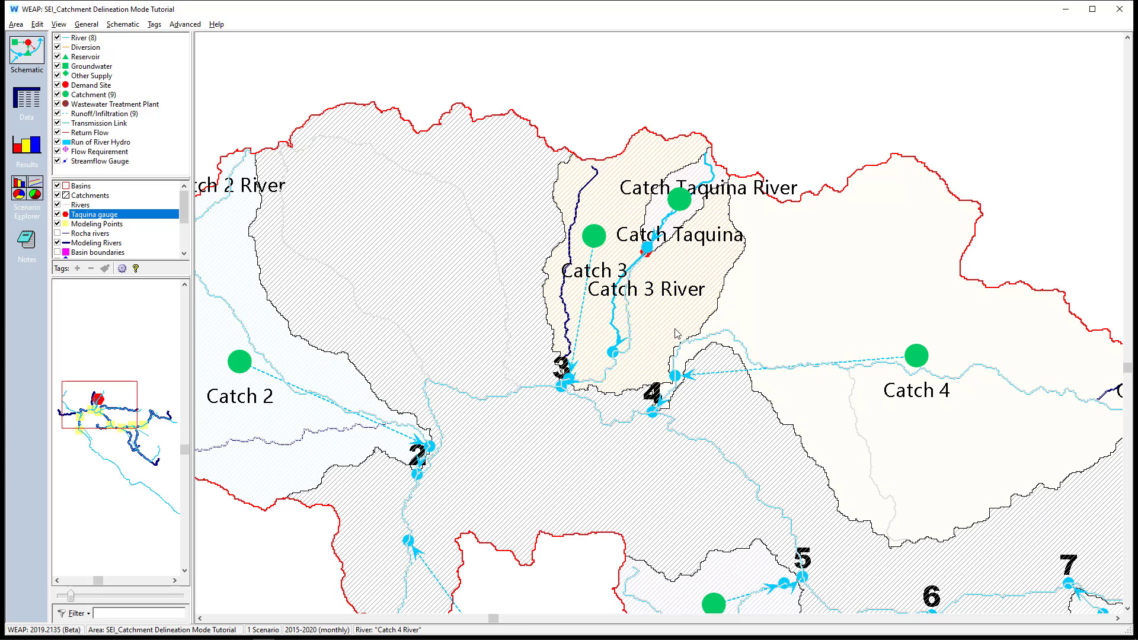
scroll(680, 201, "up", 4)
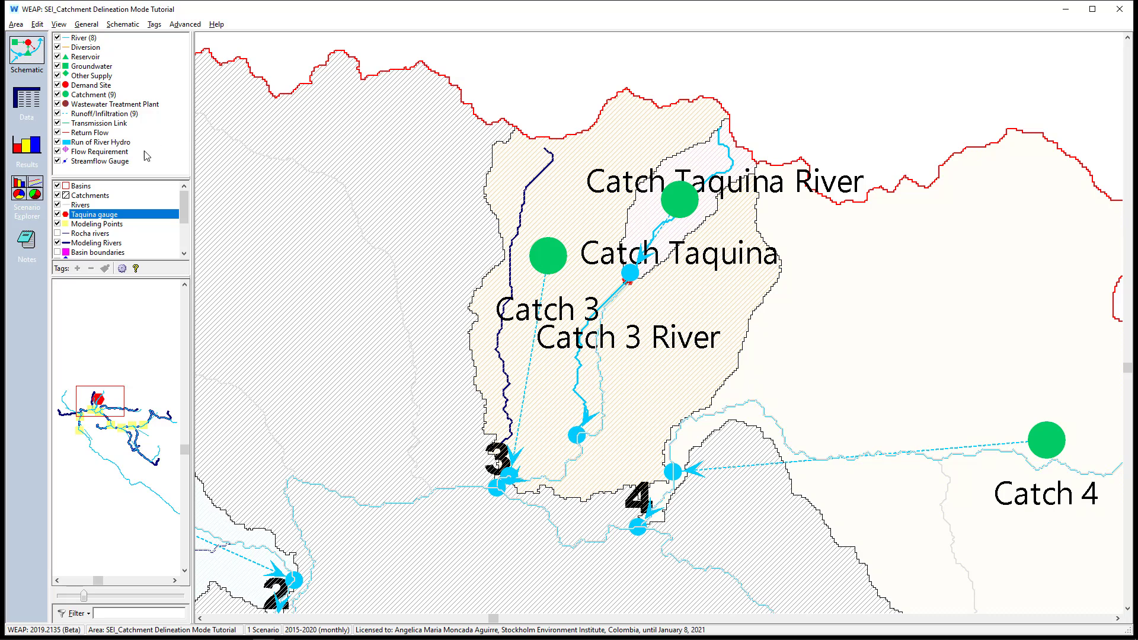
left_click(115, 161)
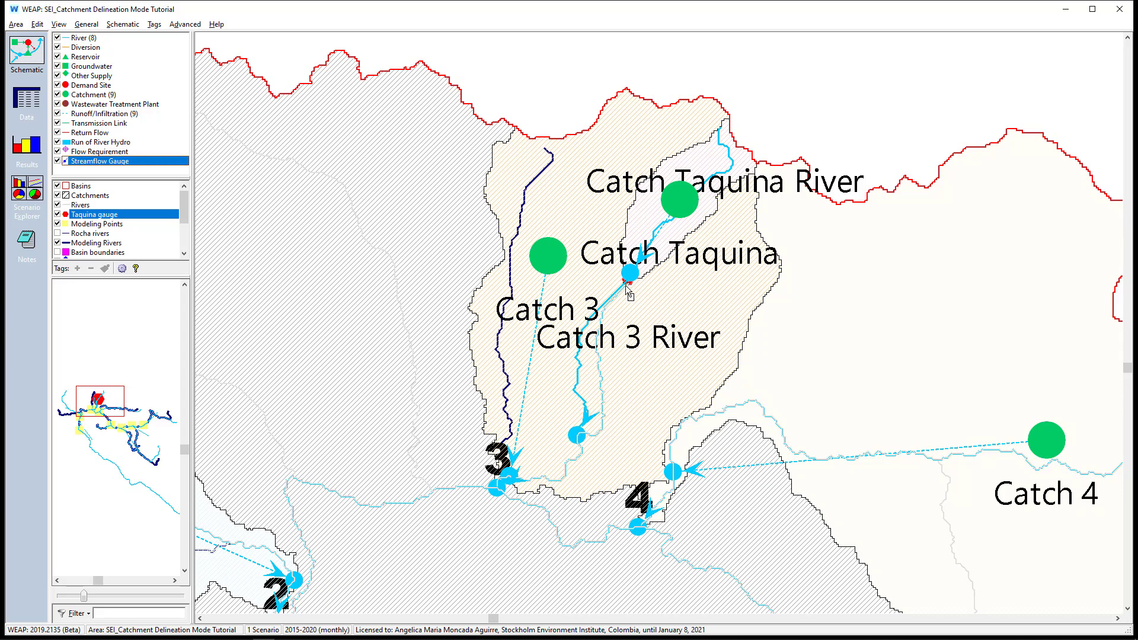
left_click_drag(625, 269, 618, 293)
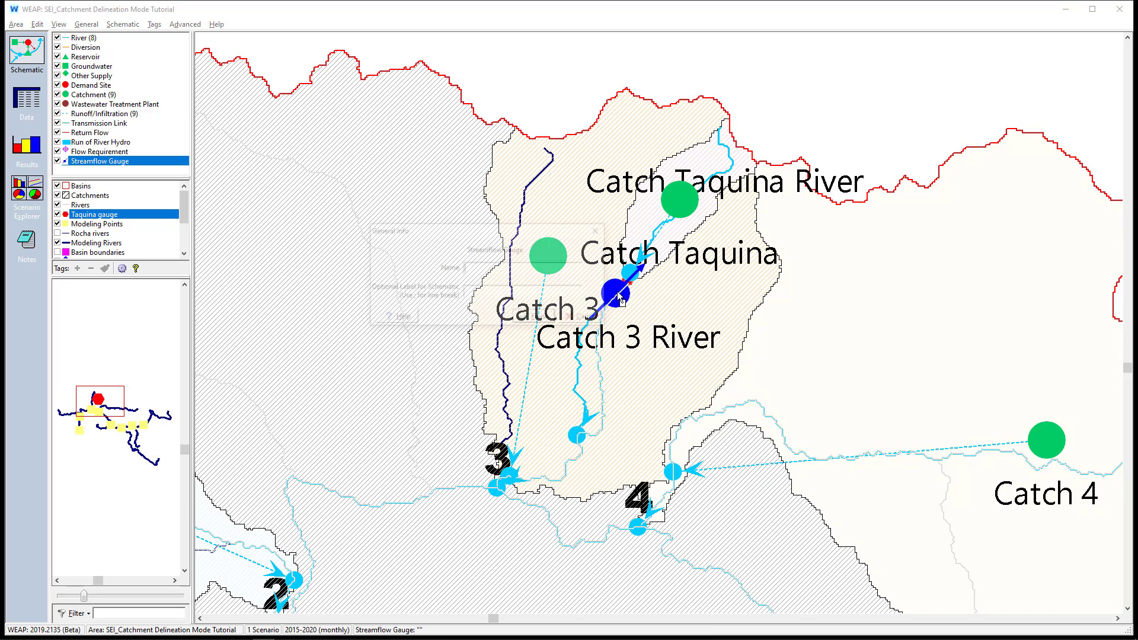
type("Taquina")
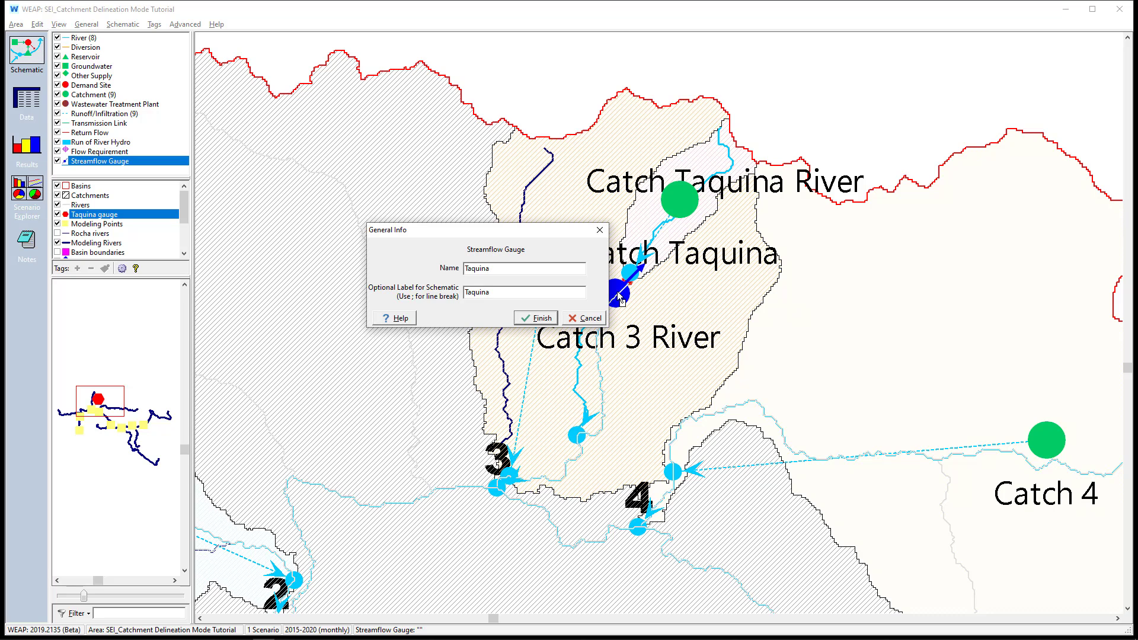
left_click(541, 318)
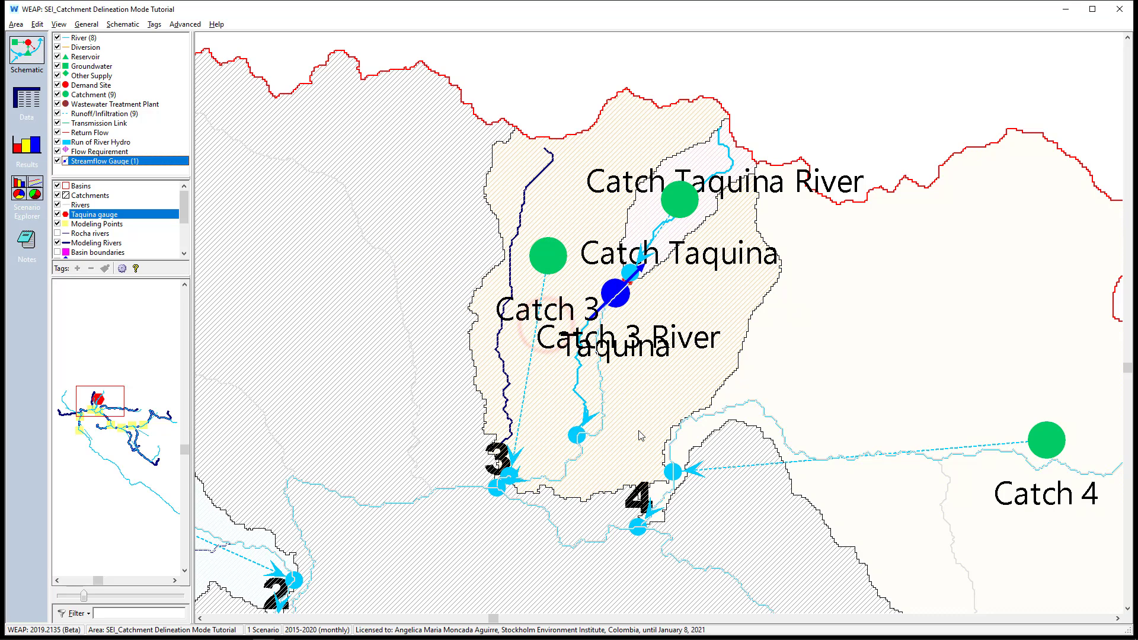
left_click(82, 38)
left_click(84, 95)
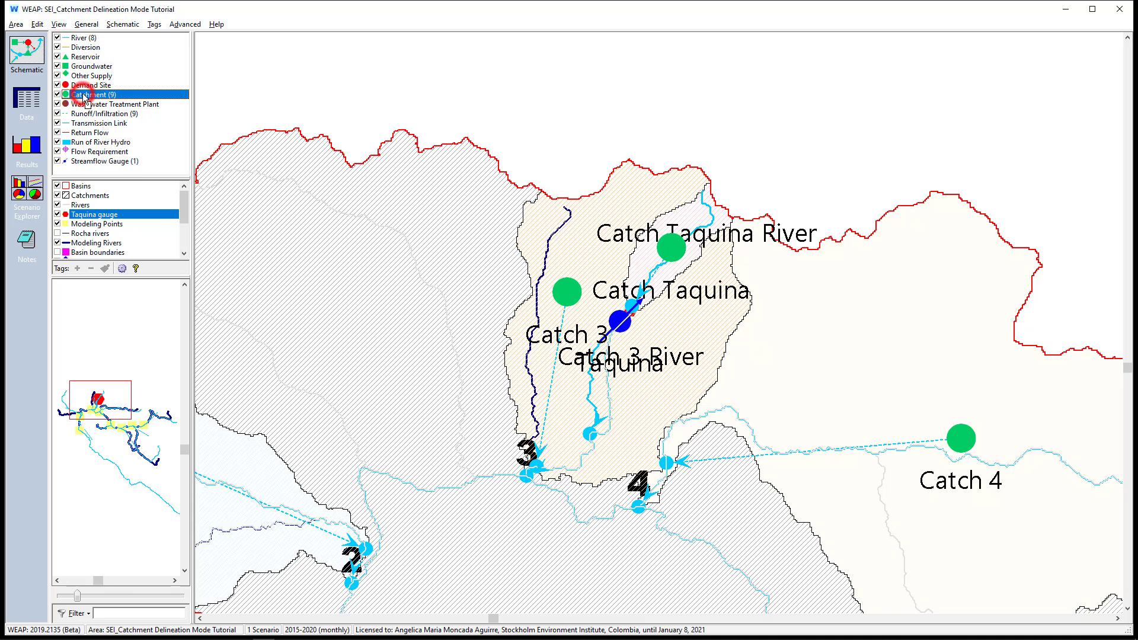
left_click(85, 115)
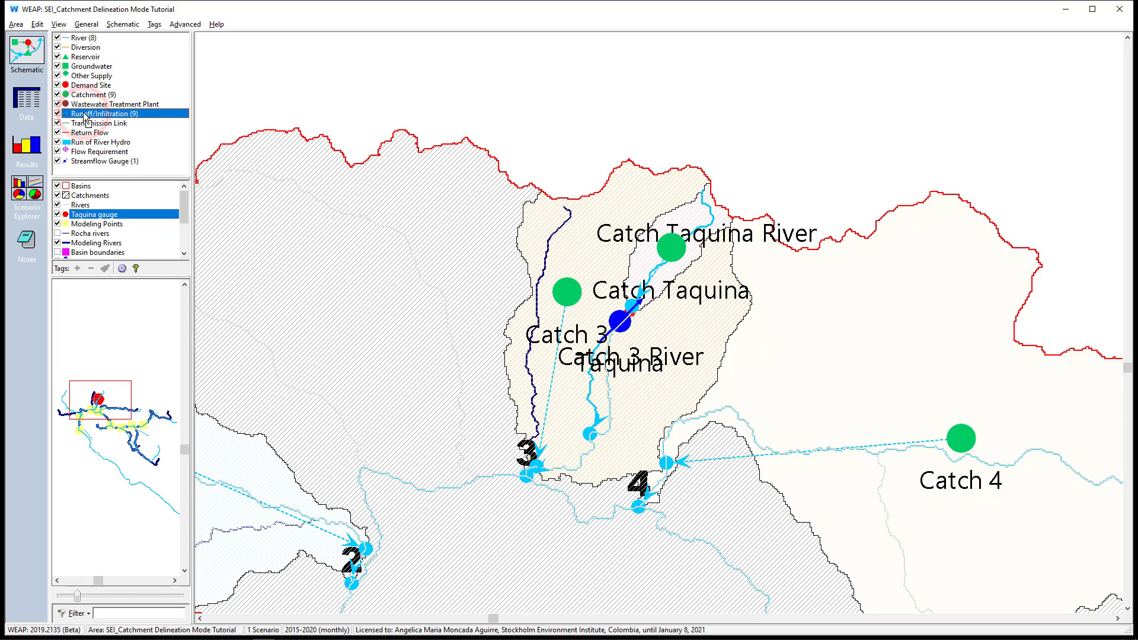
left_click(91, 161)
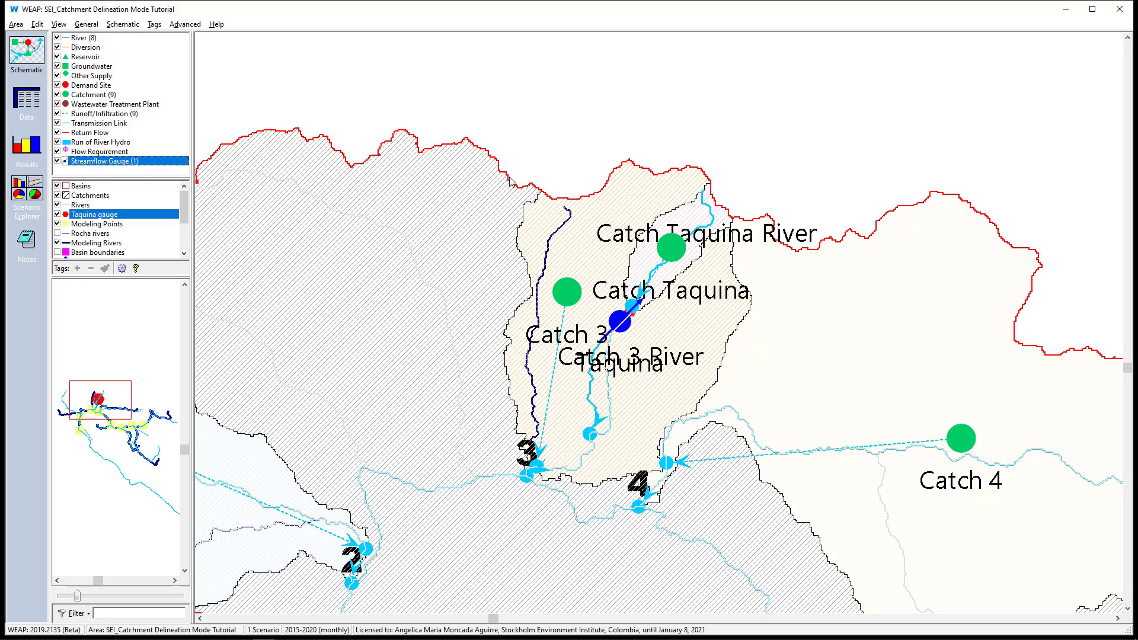
Move the Catch 1 node inside its catchment between modeling points 2 and 5, and the Catch 6 node southwest, clear of the river
scroll(682, 139, "down", 5)
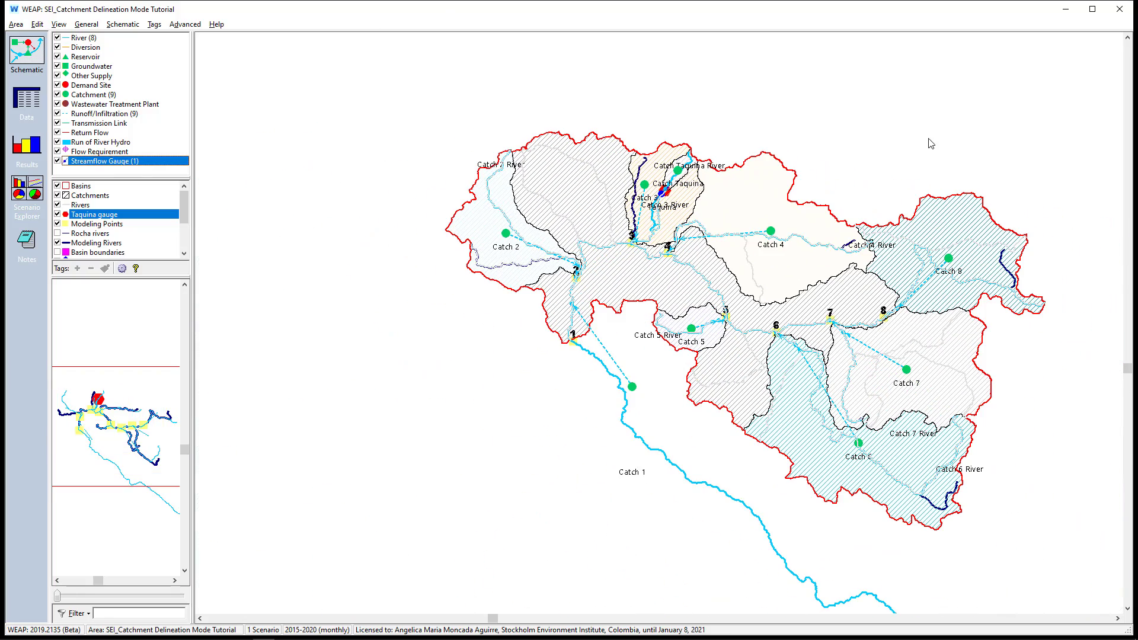
scroll(1093, 256, "up", 3)
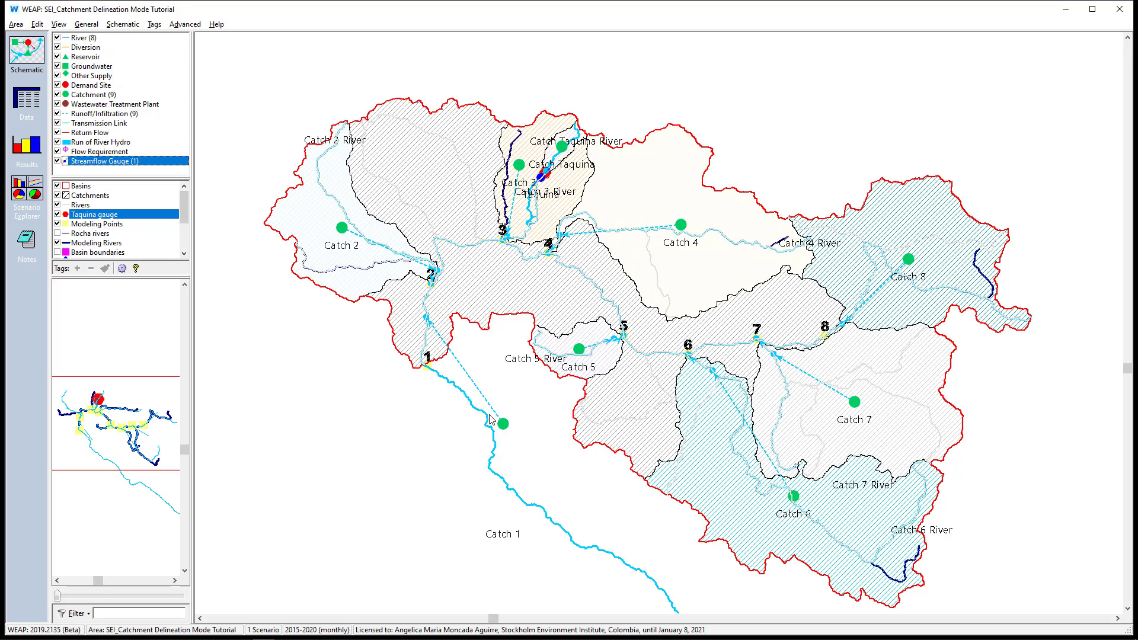
left_click_drag(502, 424, 482, 288)
left_click_drag(793, 498, 756, 513)
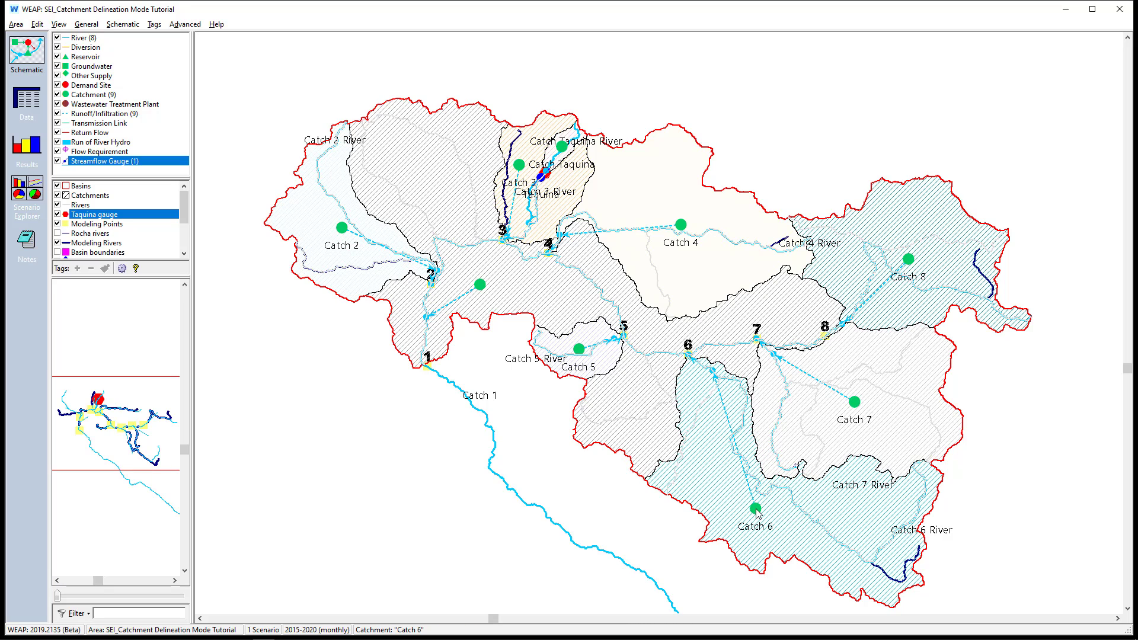
Try to delete the Catch 1 River from the schematic
right_click(495, 436)
left_click(535, 519)
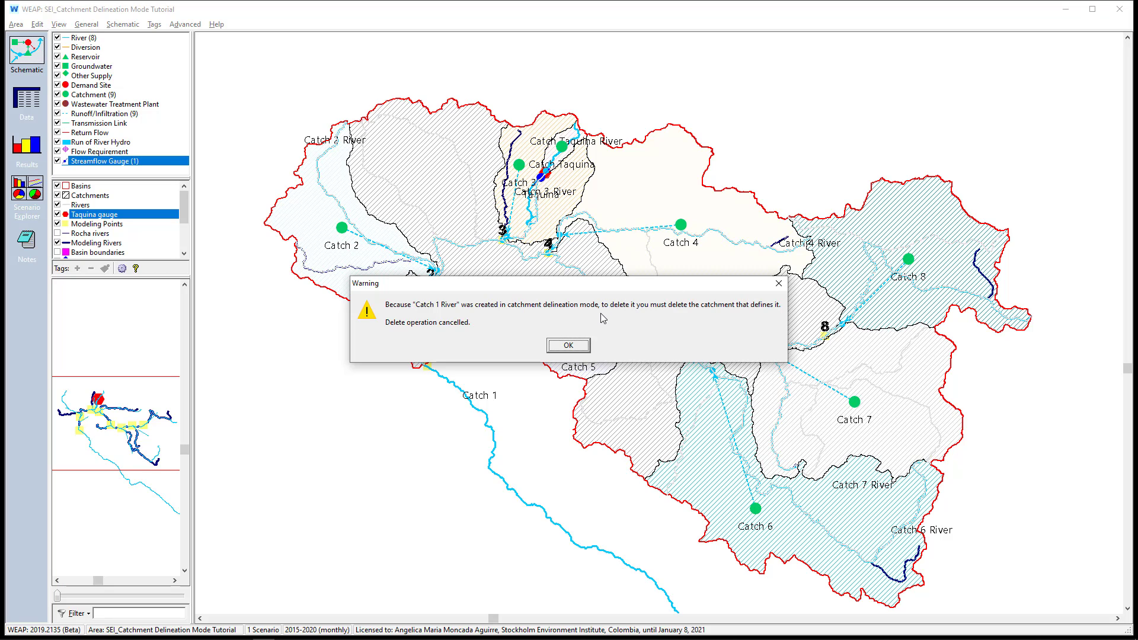
left_click(580, 345)
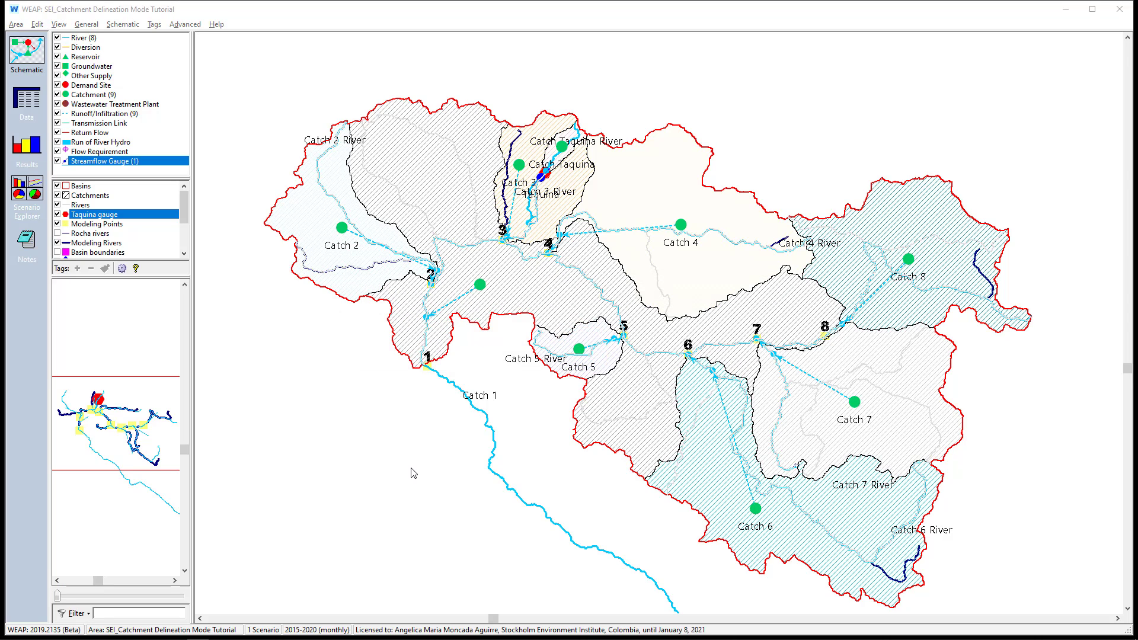
Turn on Catchment Delineation Mode and review the commands available for the Catch 6 catchment node
right_click(413, 472)
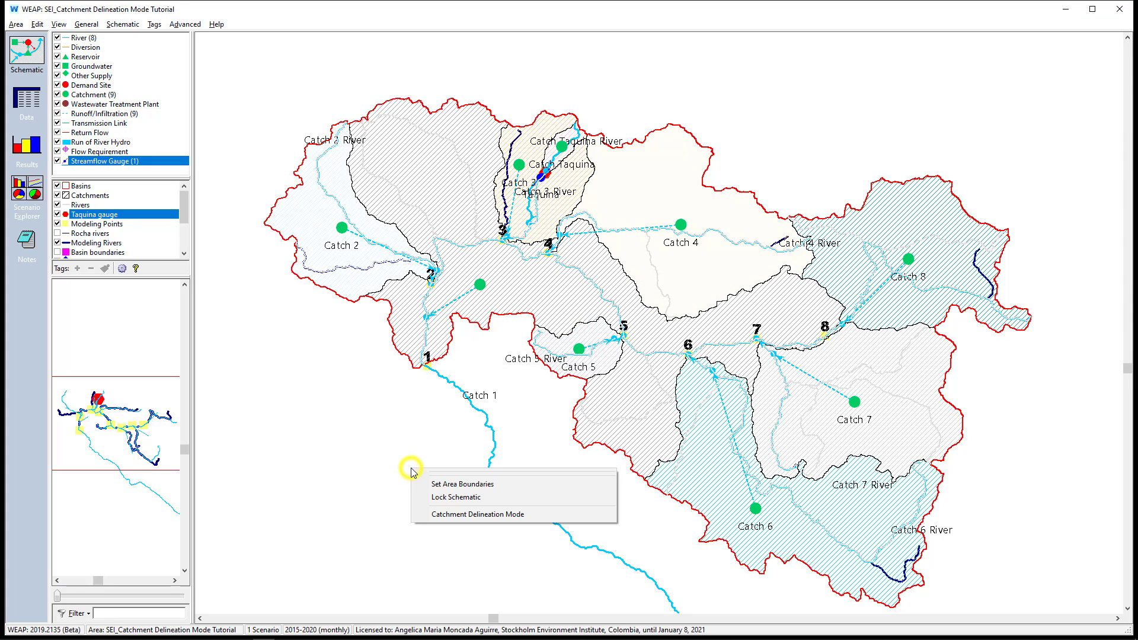
left_click(444, 514)
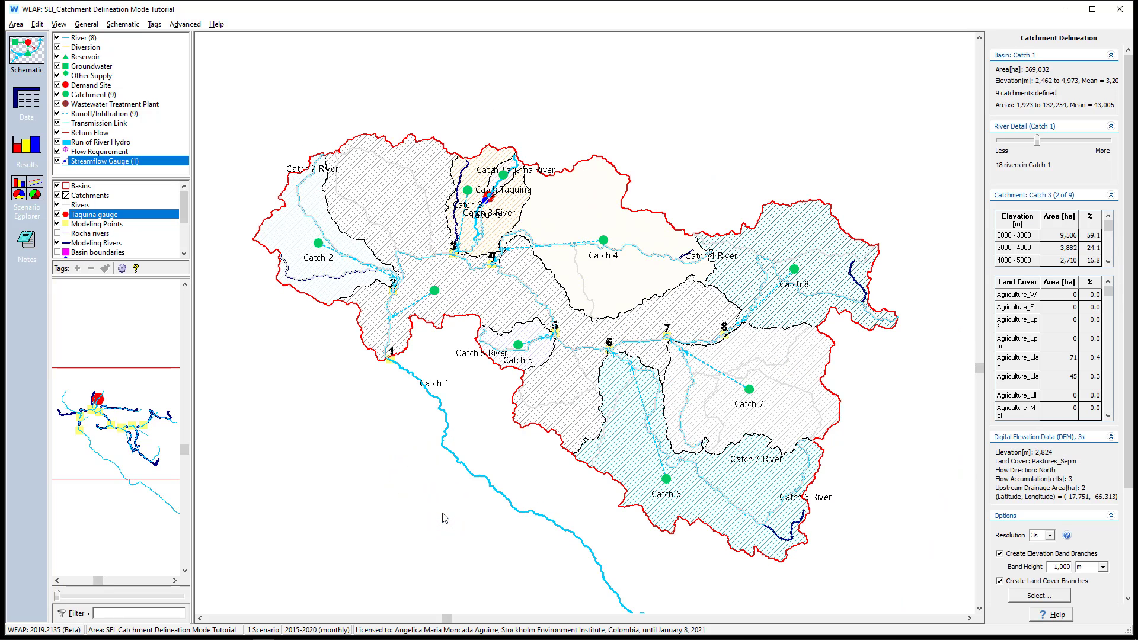
scroll(665, 480, "up", 1)
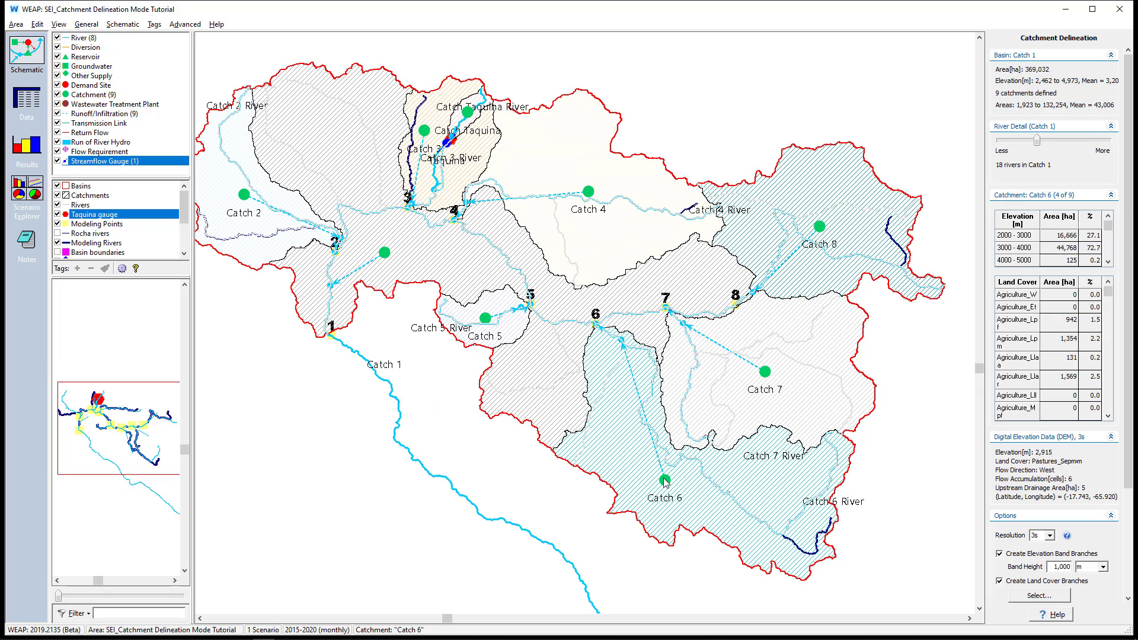
right_click(665, 481)
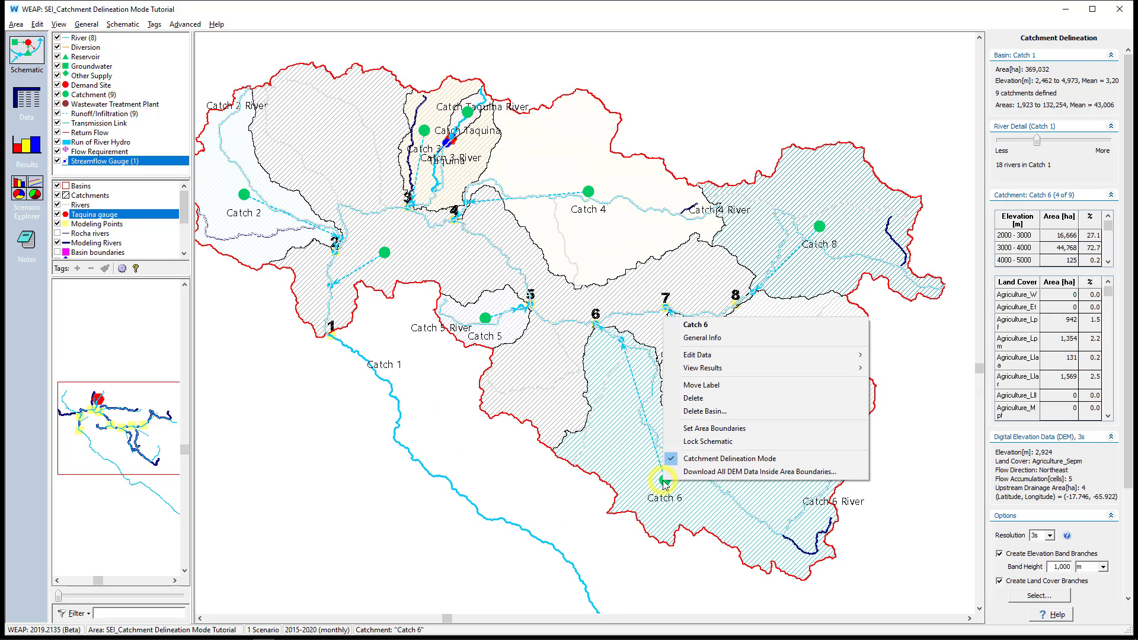
left_click(655, 538)
left_click(588, 470)
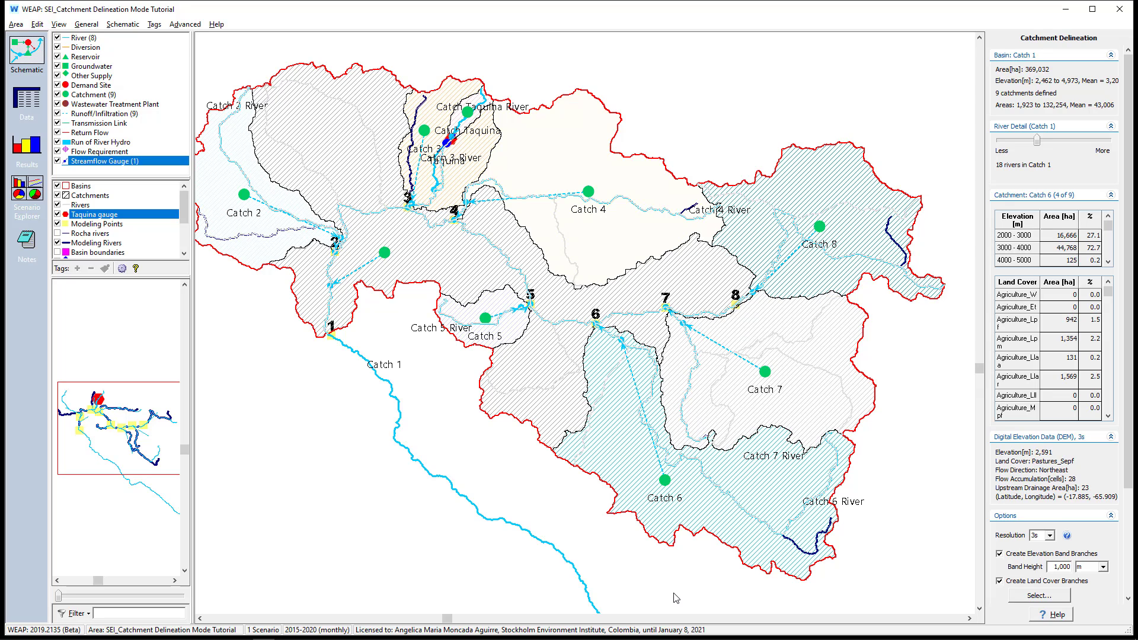
Delete the Catch 6 catchment along with its river
right_click(666, 484)
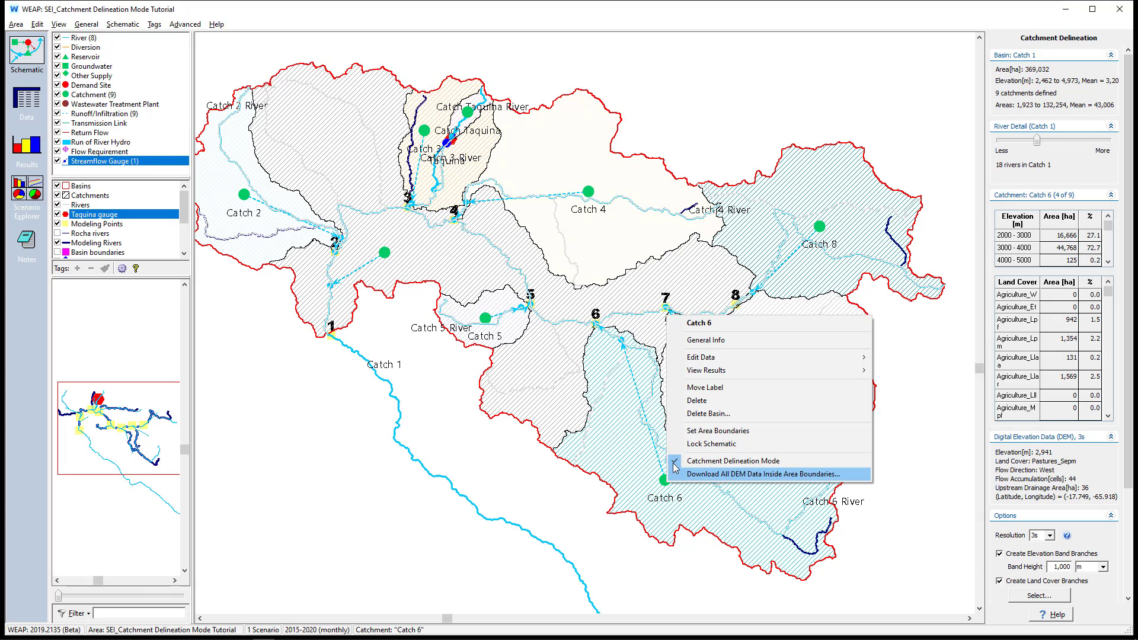
left_click(695, 403)
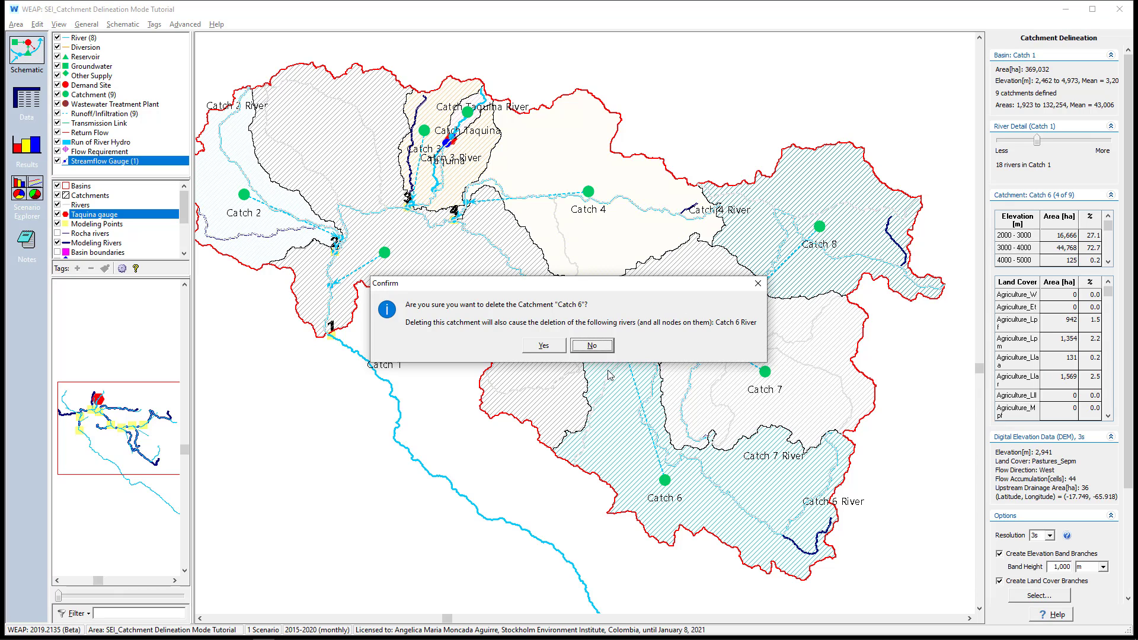
left_click(546, 346)
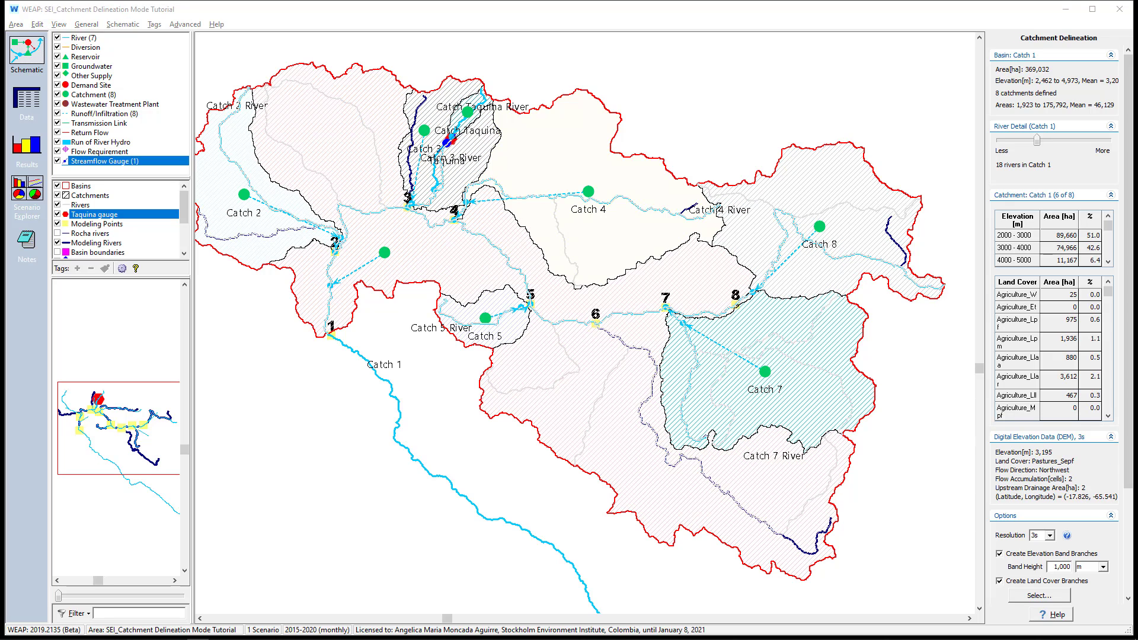
Create a catchment named Catch 6 with its pour point at modeling point 6, and turn off Catchment Delineation Mode
left_click(599, 327)
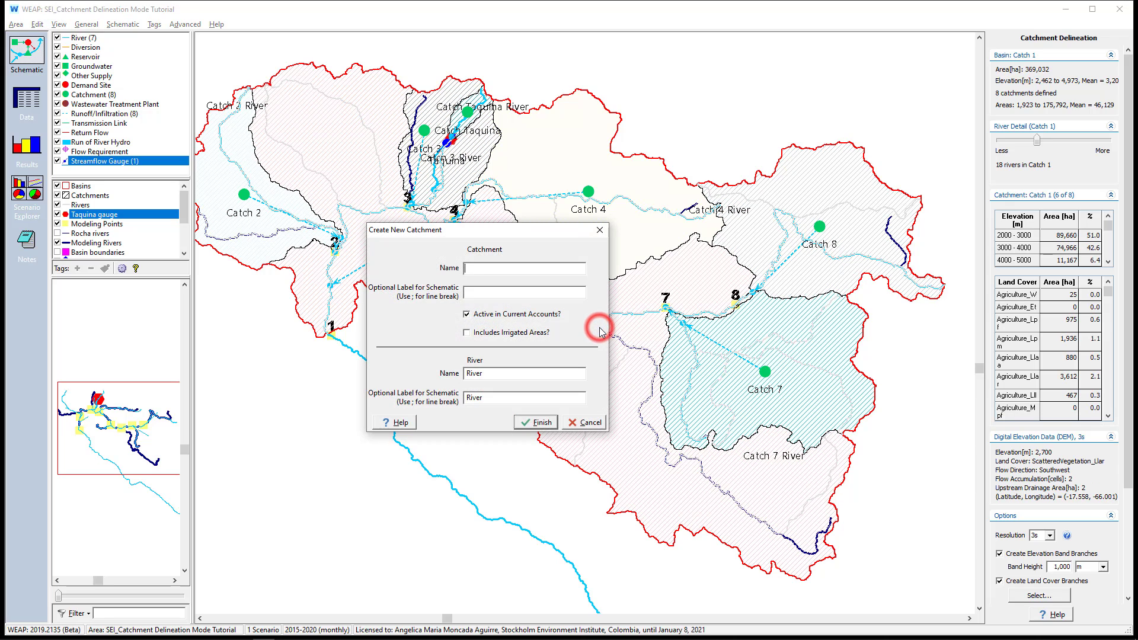
type("Catch 6")
key("Return")
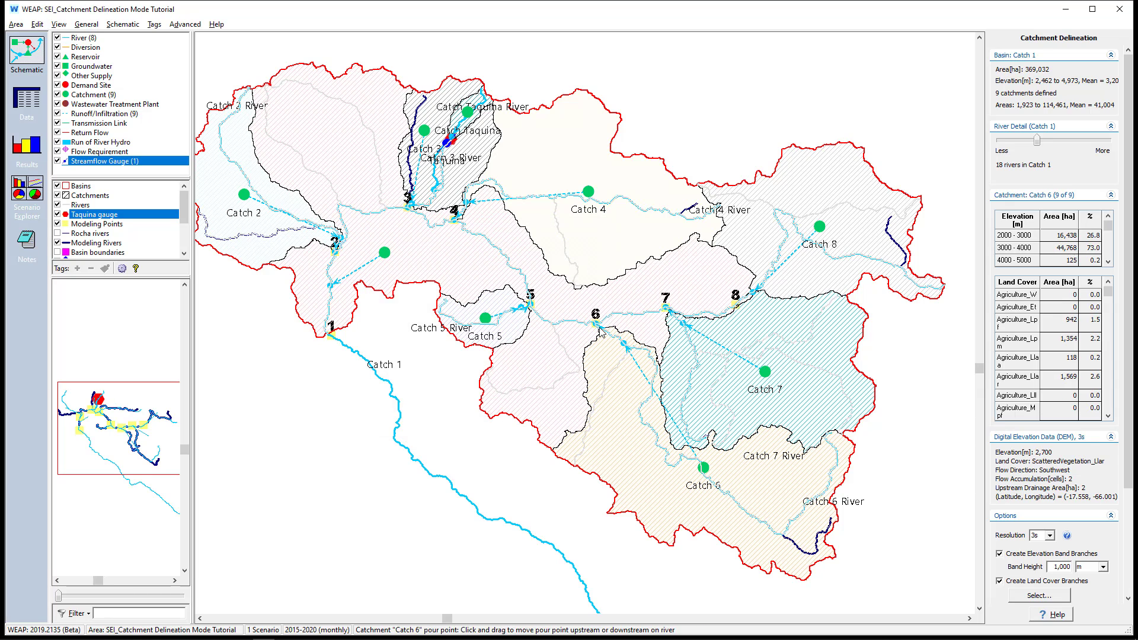
right_click(566, 518)
left_click(592, 549)
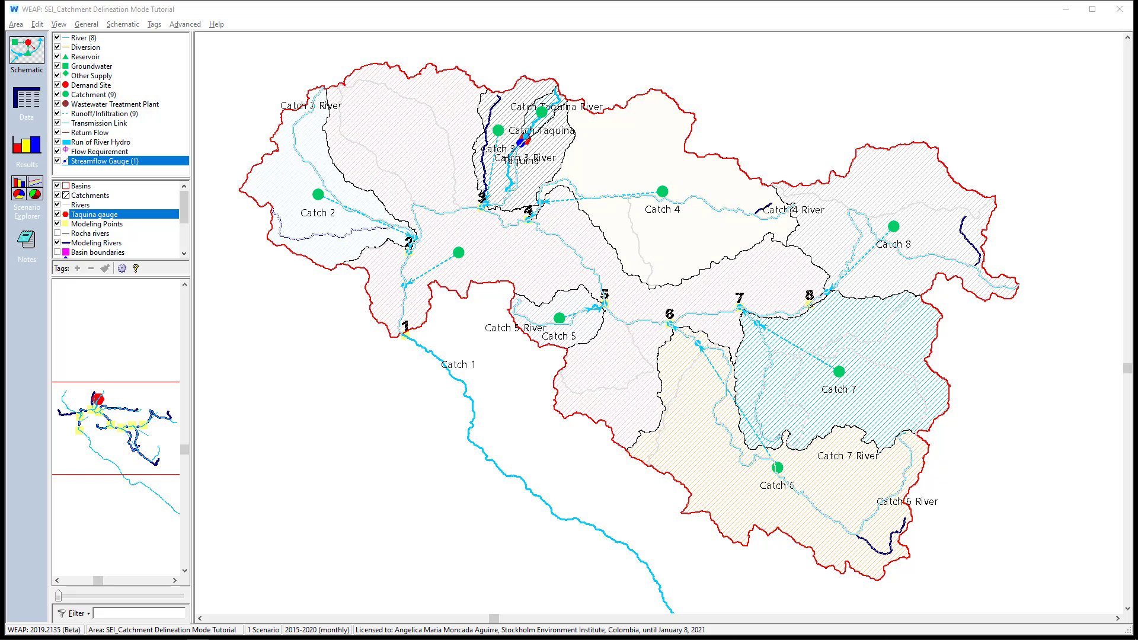
Examine the Catch 8 data branches, including the land cover classes and areas of its 2000 to 3000 m elevation band
left_click(27, 99)
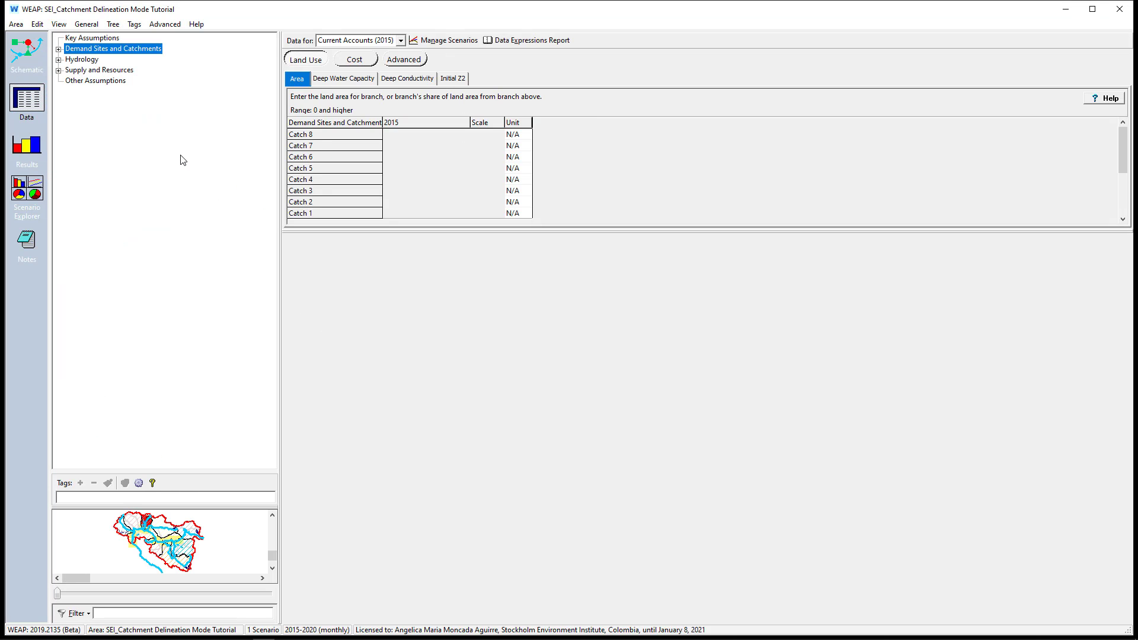
left_click(58, 49)
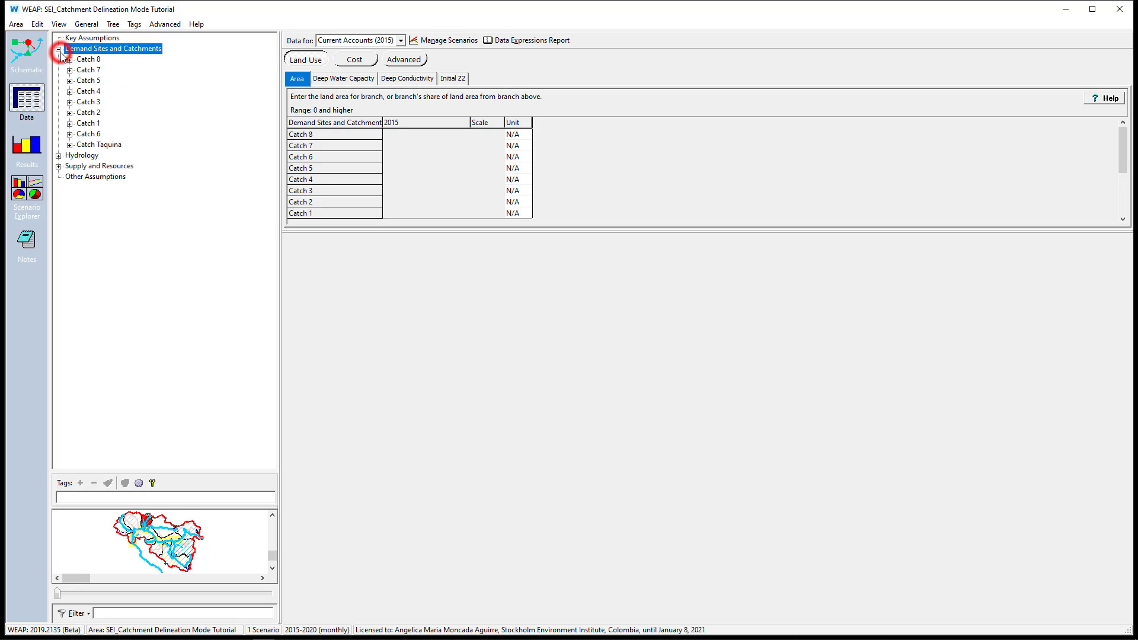
left_click(70, 59)
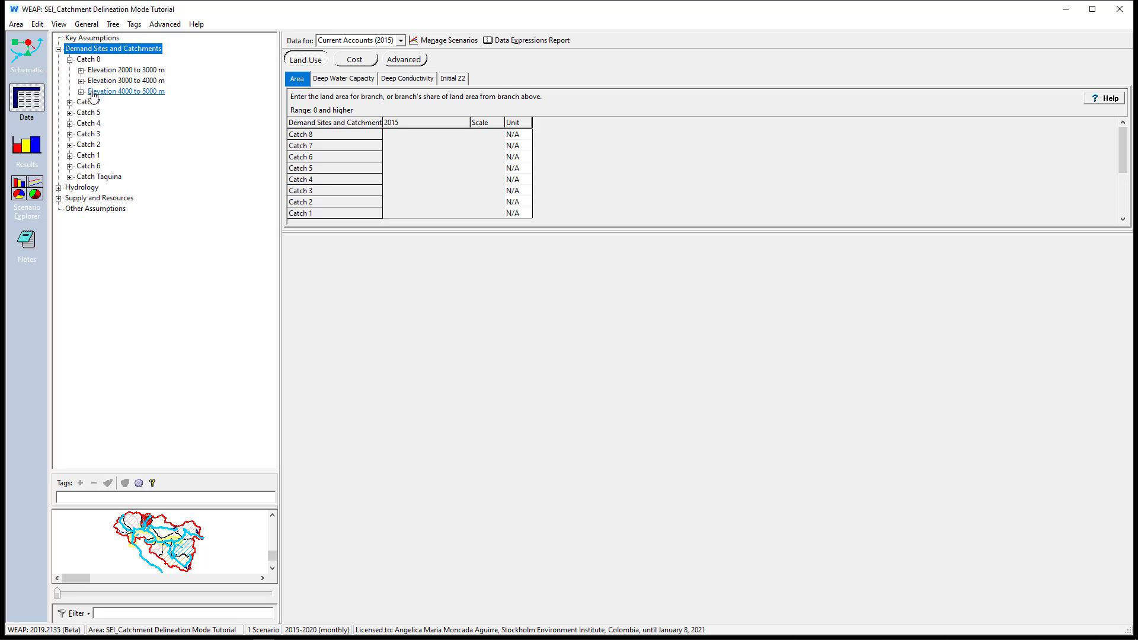
left_click(81, 70)
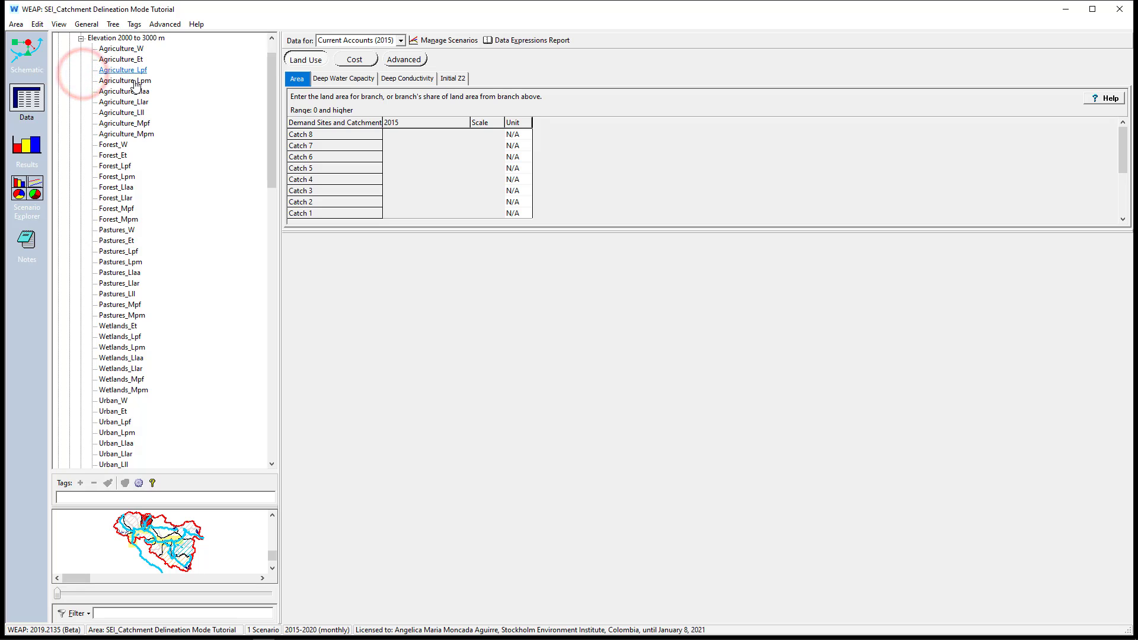
scroll(131, 225, "down", 18)
scroll(131, 229, "down", 10)
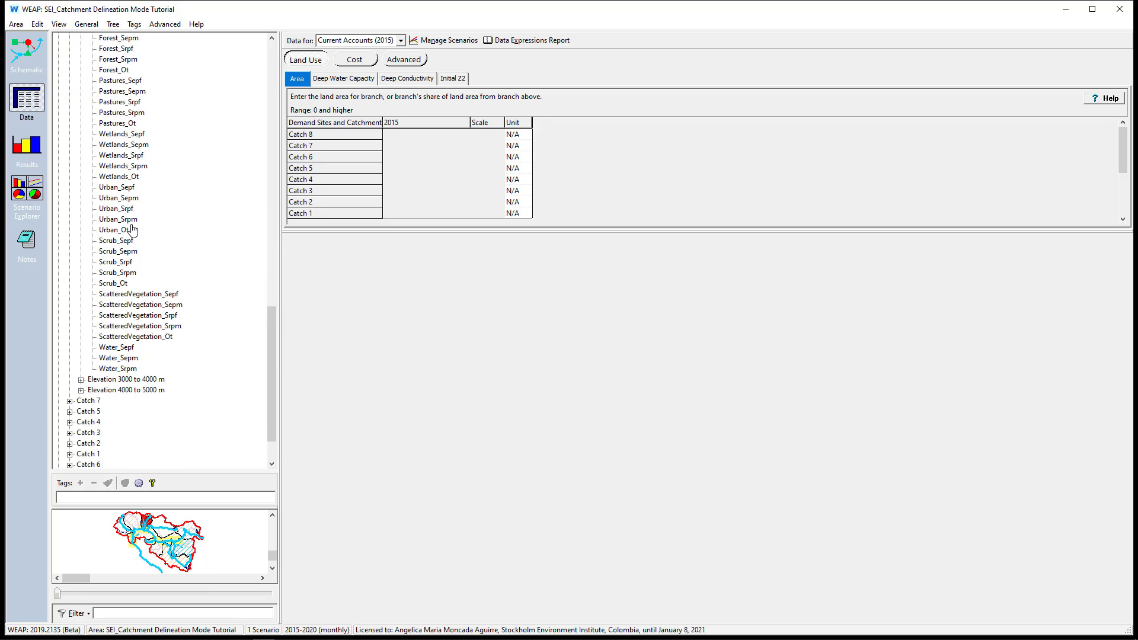
scroll(132, 229, "up", 15)
scroll(131, 230, "up", 6)
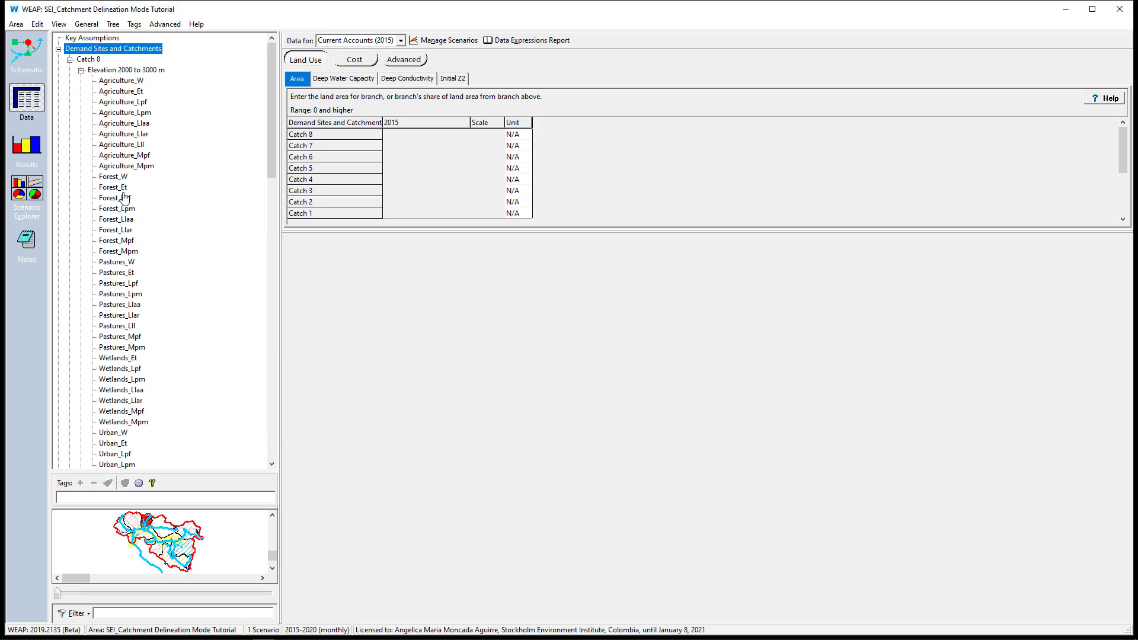
left_click(103, 70)
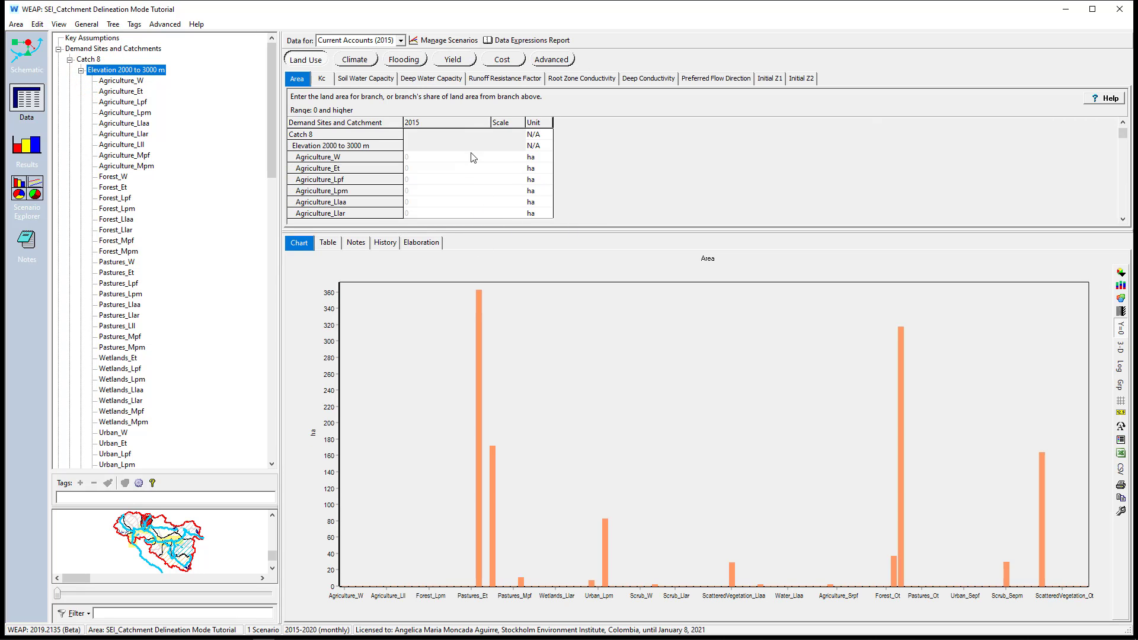
Set the land area unit for land use to square kilometers (km^2)
left_click(92, 24)
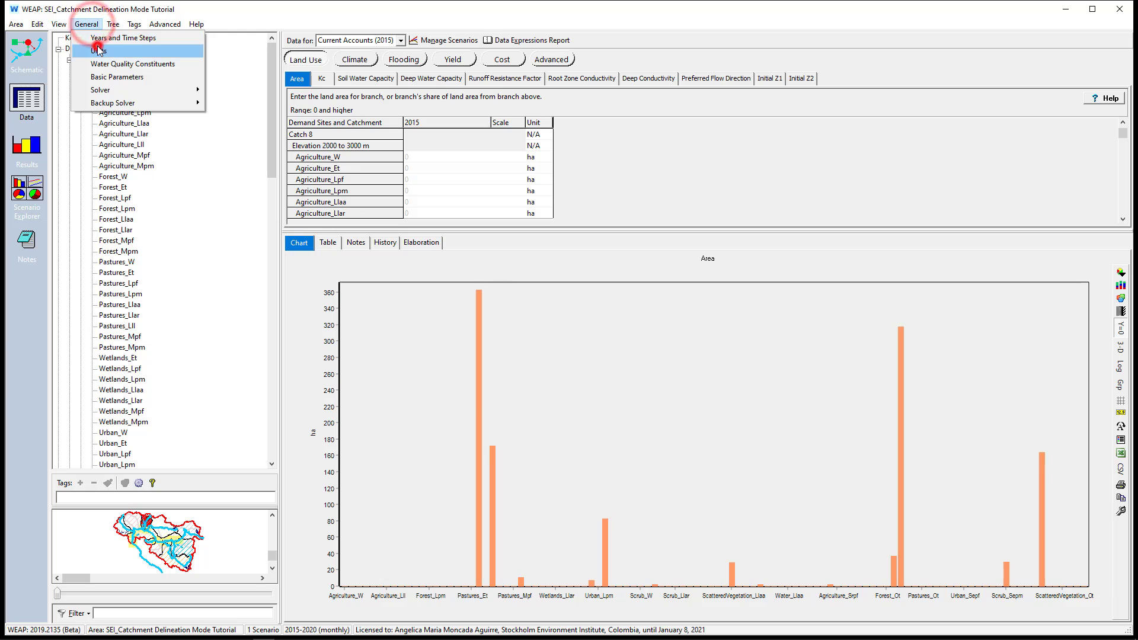
left_click(98, 51)
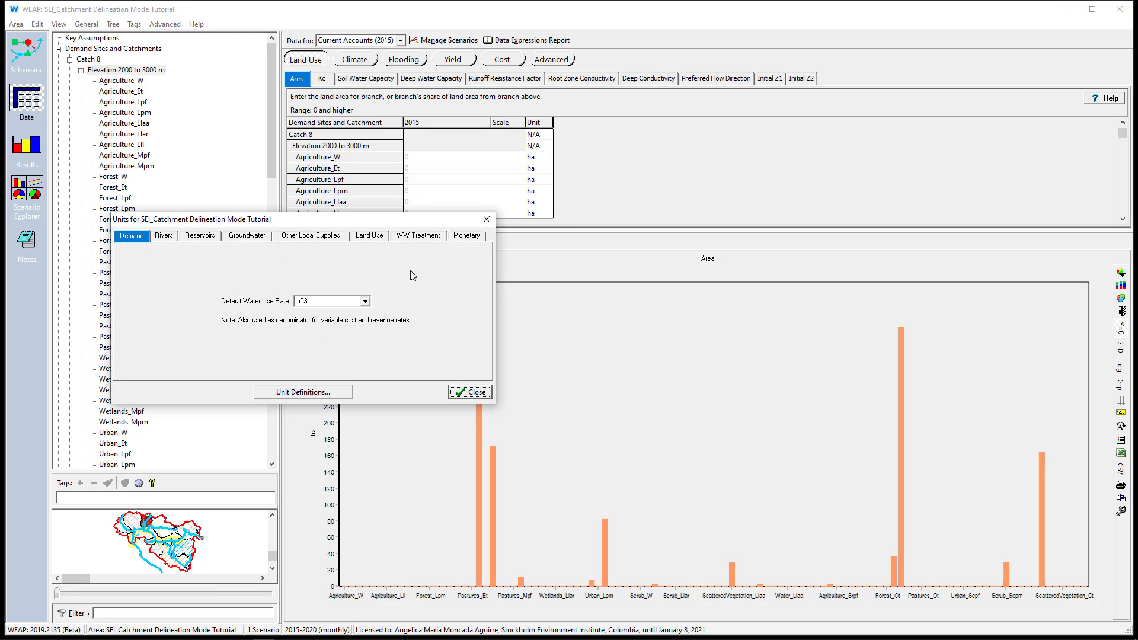
left_click(374, 237)
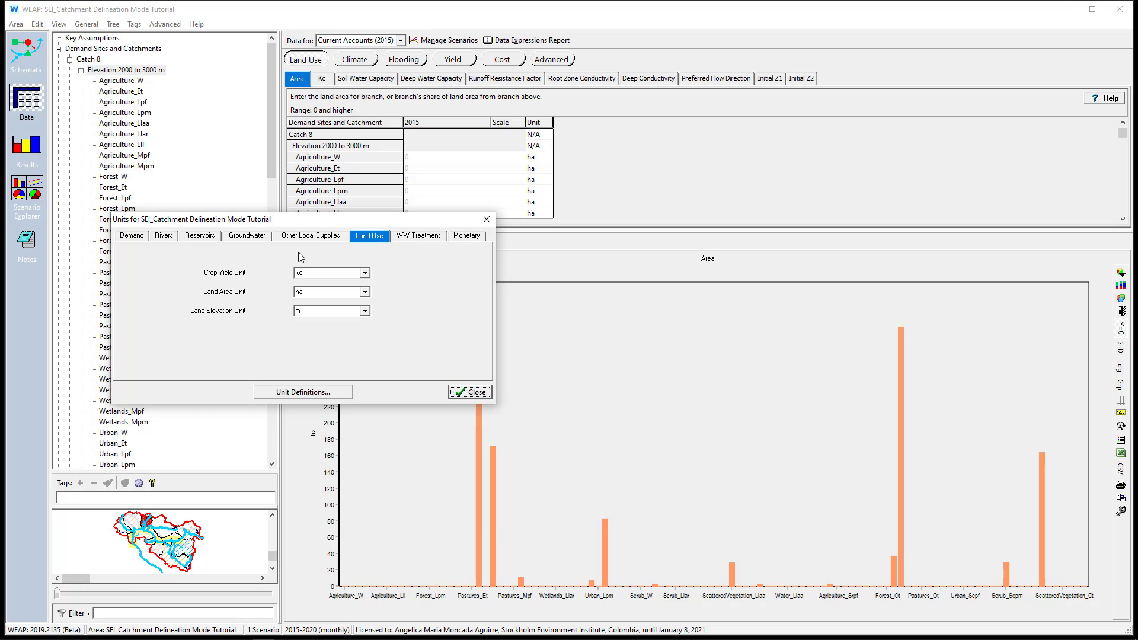
left_click(367, 294)
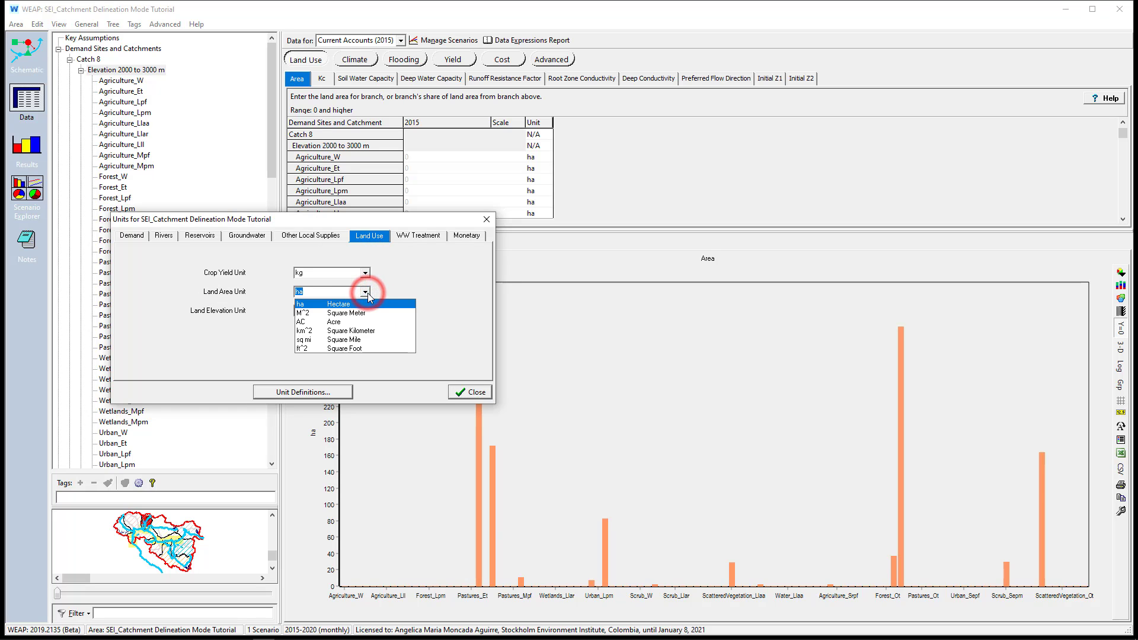
left_click(354, 336)
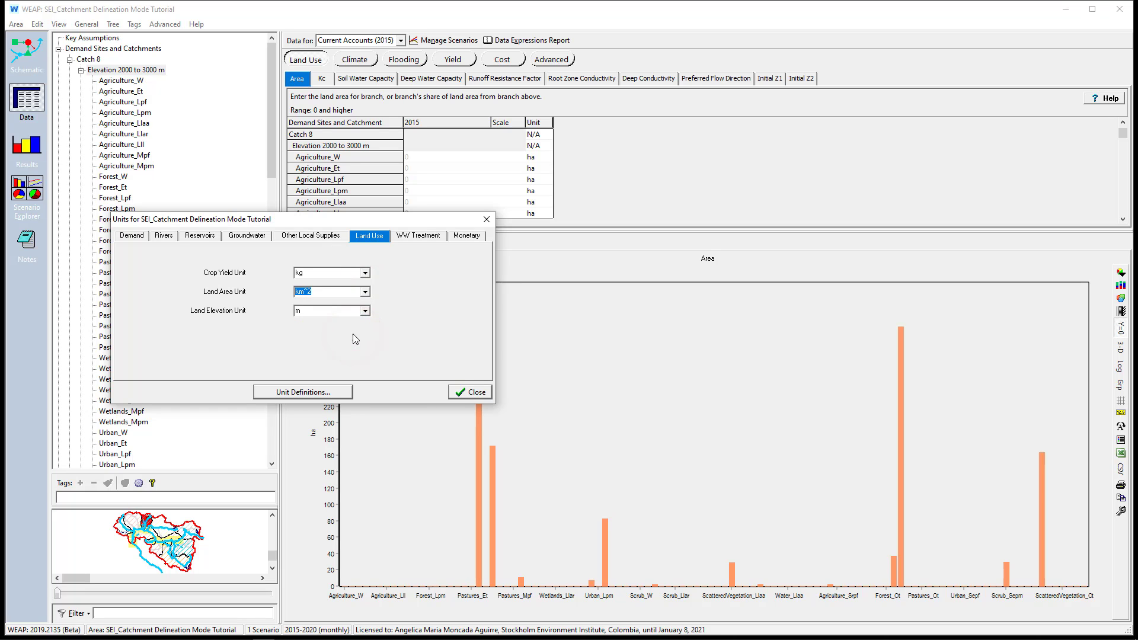
left_click(468, 392)
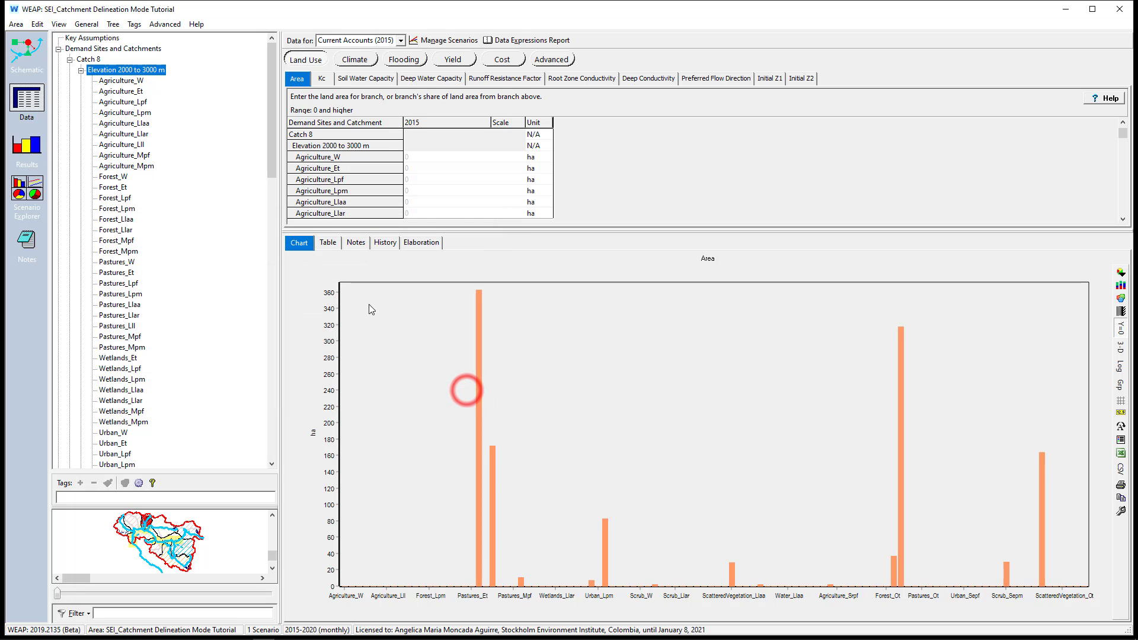
Turn on Catchment Delineation Mode in the schematic and create a catchment named catch on the tributary northwest of modeling point 3
left_click(26, 53)
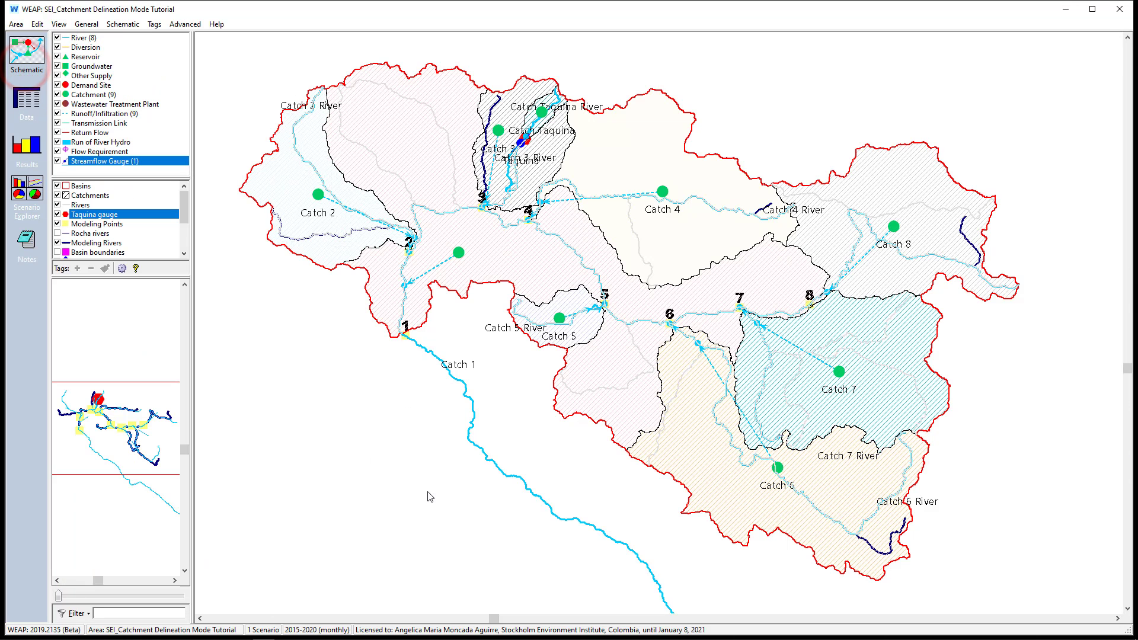
right_click(429, 496)
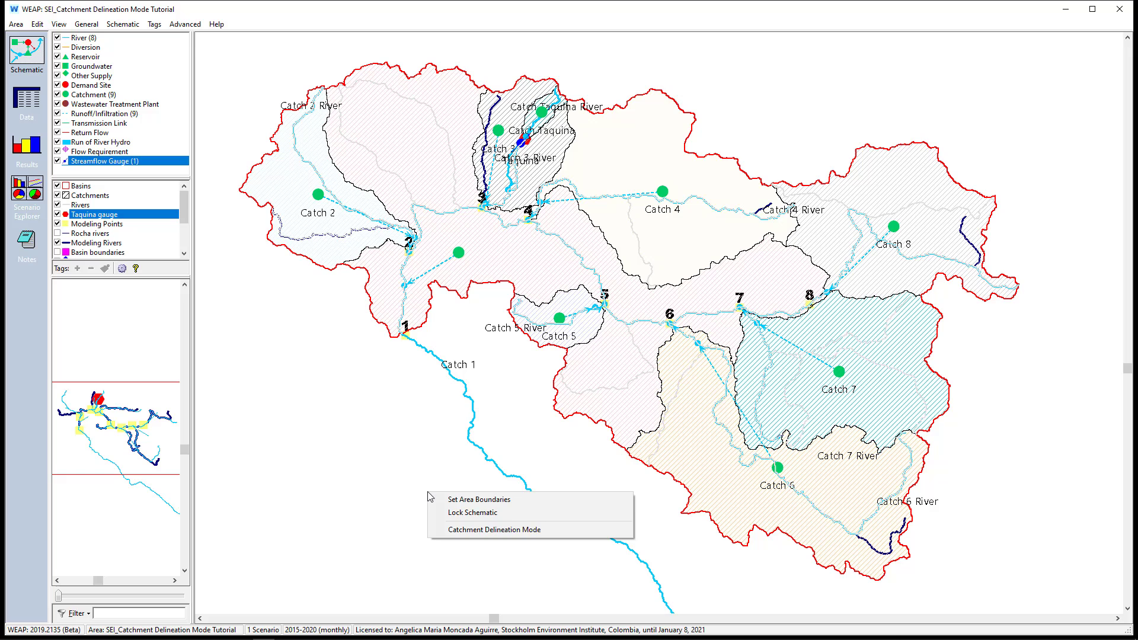
left_click(450, 526)
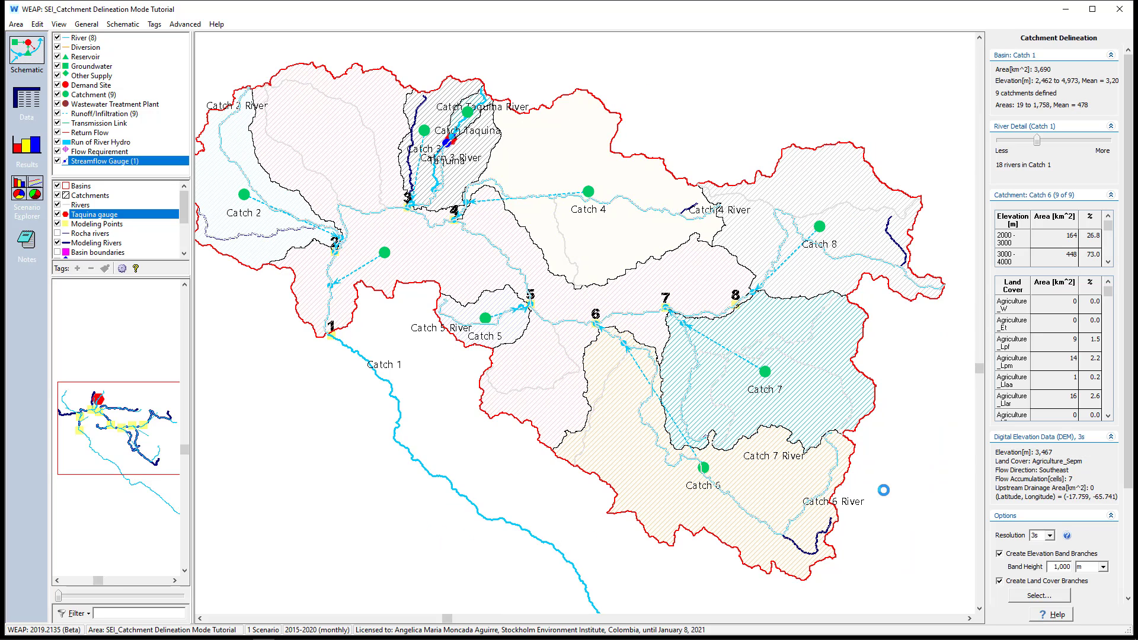
left_click(416, 245)
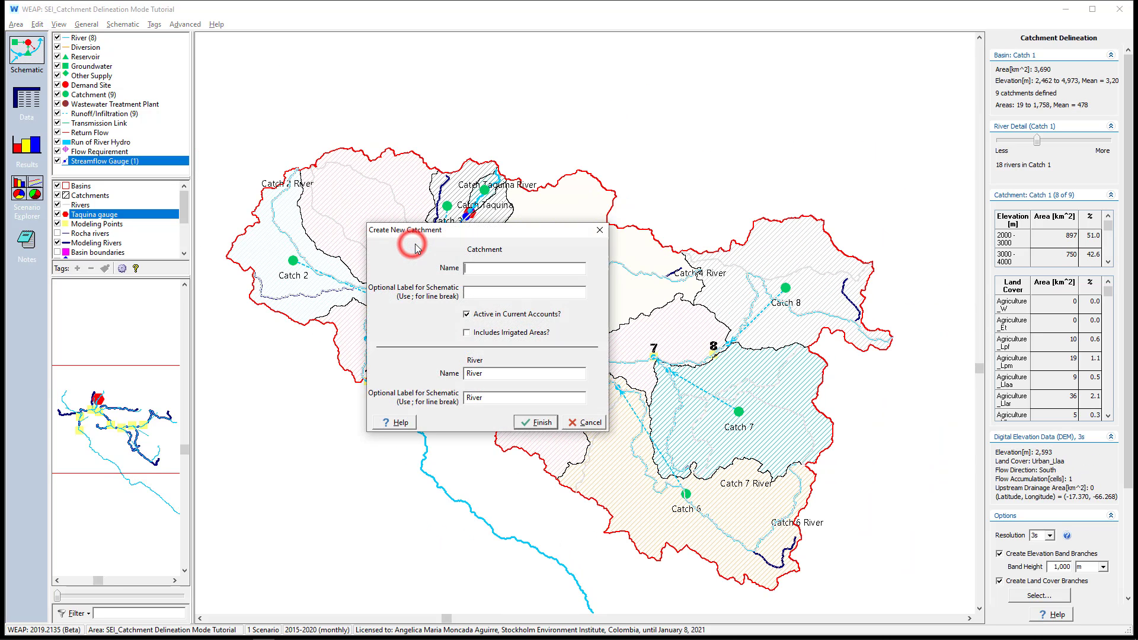
type("catch")
key("Return")
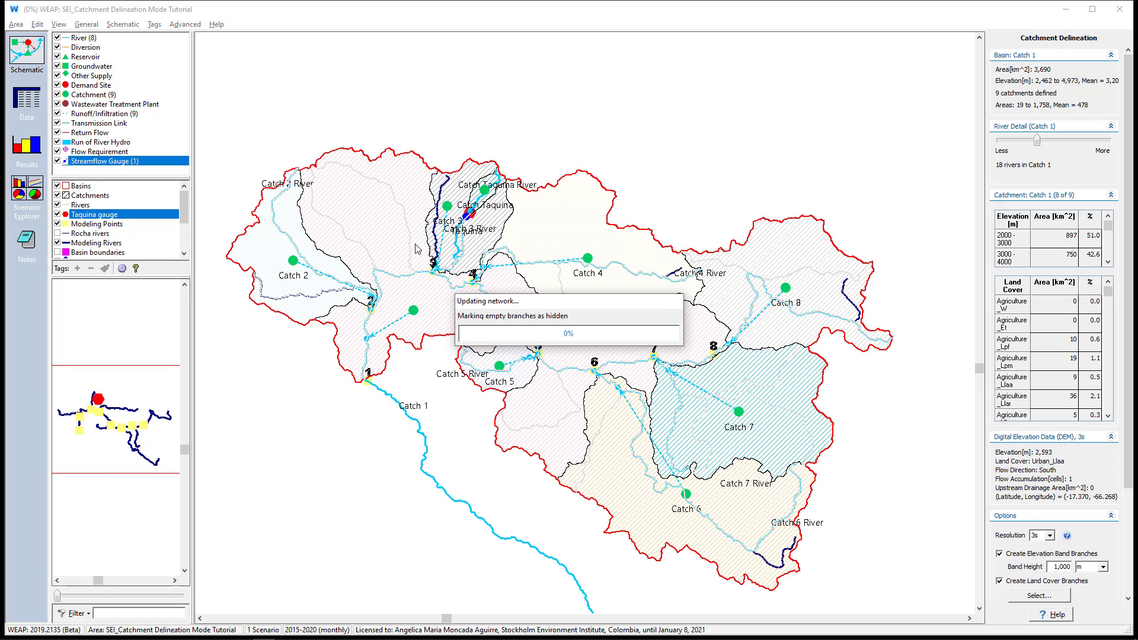
Delete the catchment named catch with its river, and turn off Catchment Delineation Mode
right_click(367, 176)
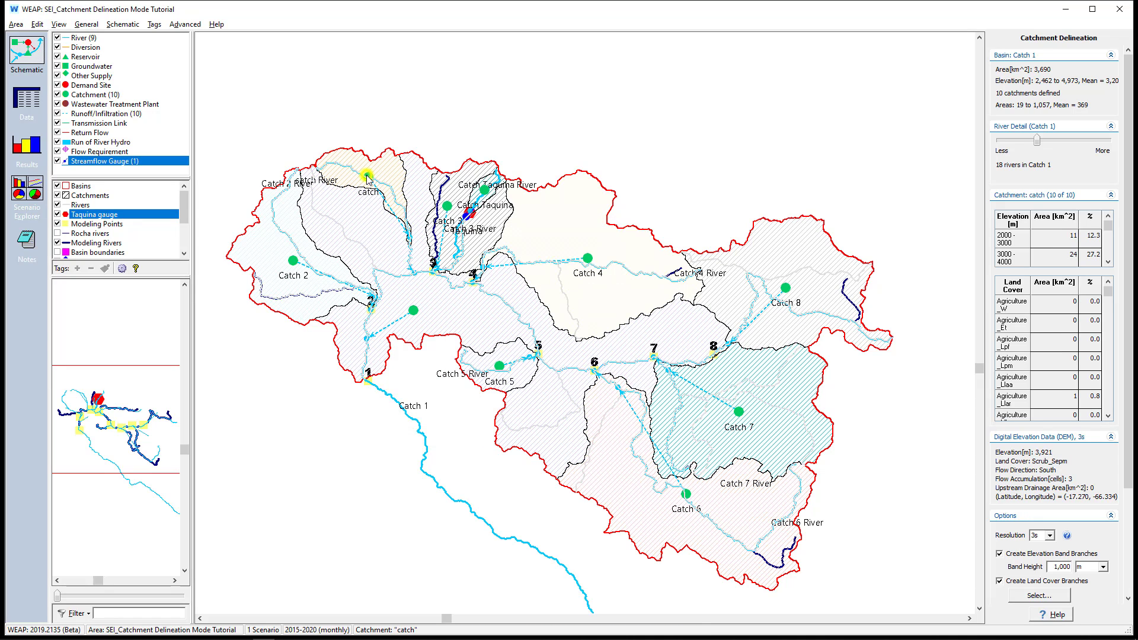
left_click(397, 256)
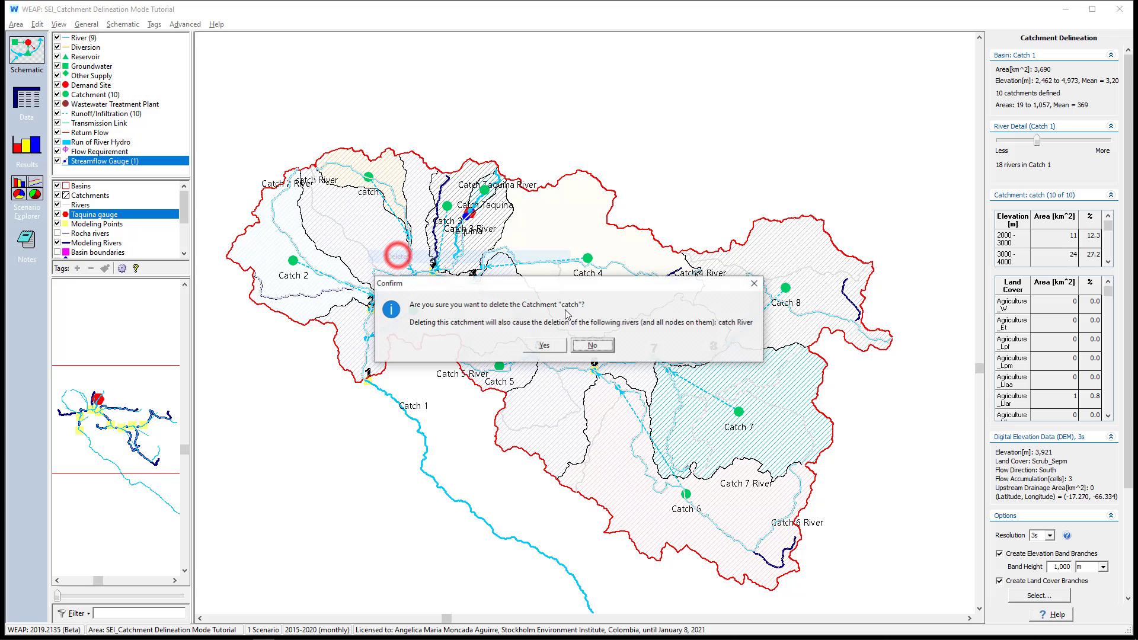
left_click(536, 345)
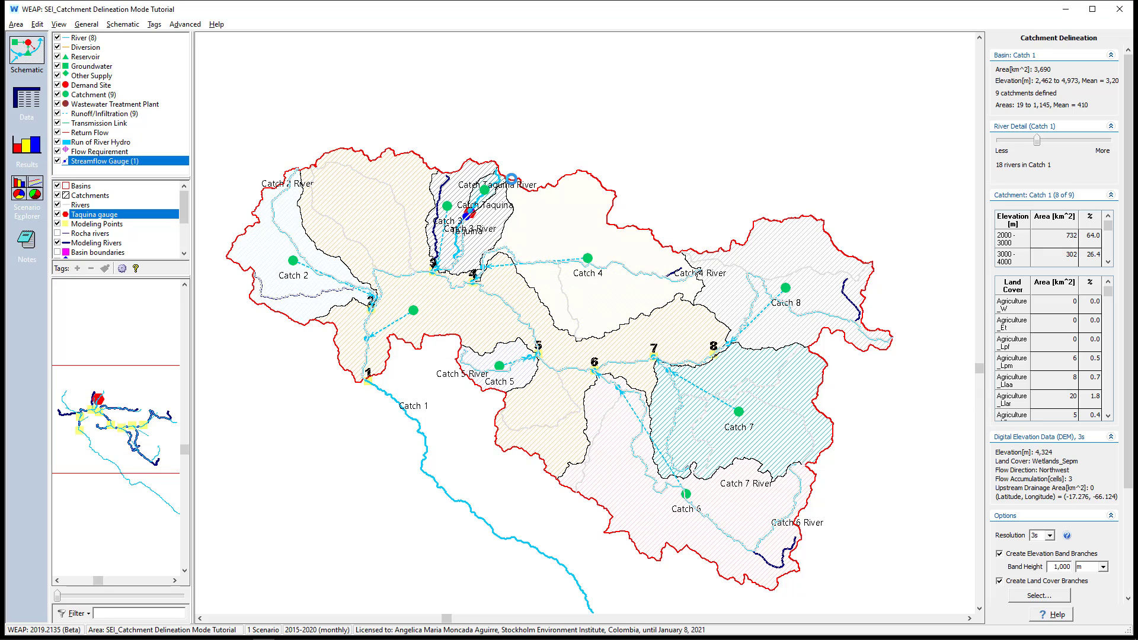
right_click(791, 122)
left_click(824, 185)
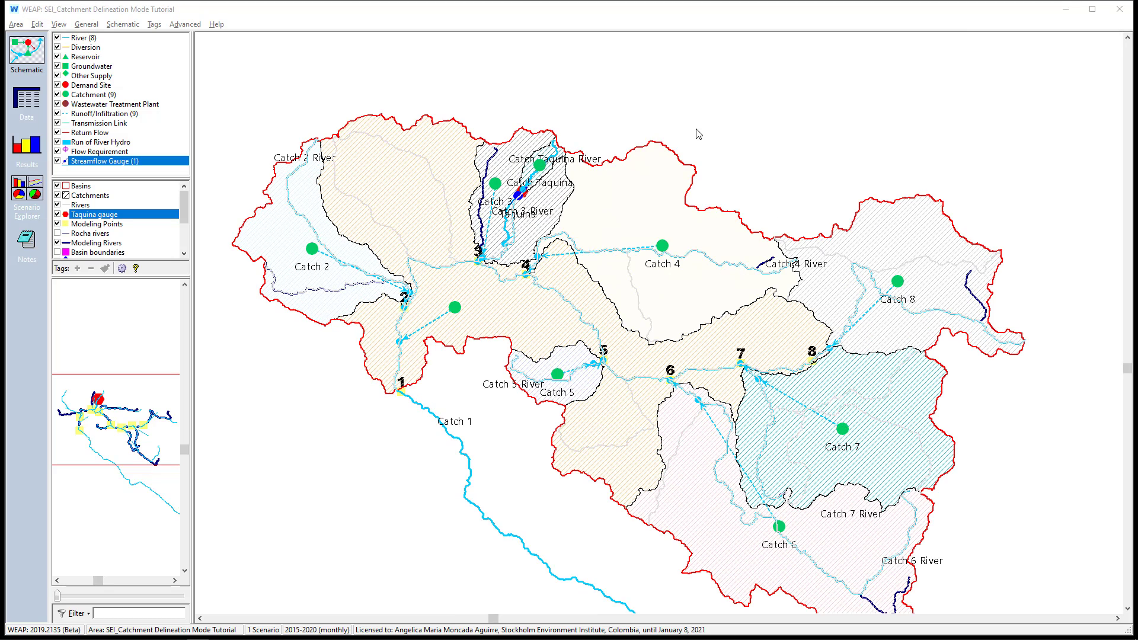
Check the land areas and units of Catch 8's 2000 to 3000 m elevation band in the data view, enlarging the data table
left_click(26, 102)
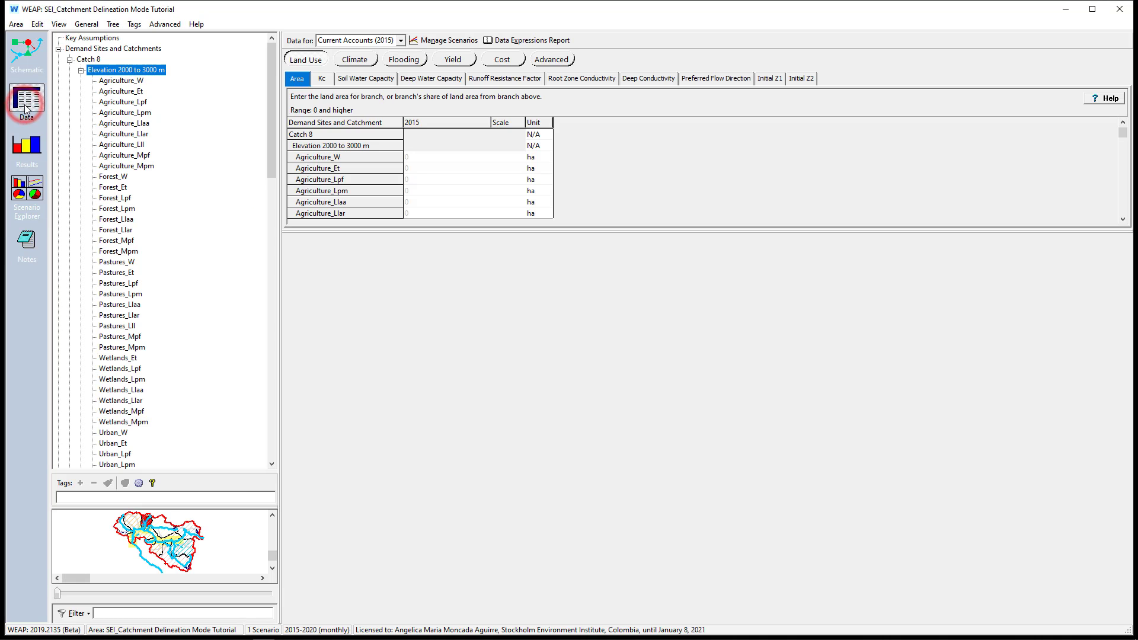
left_click(88, 59)
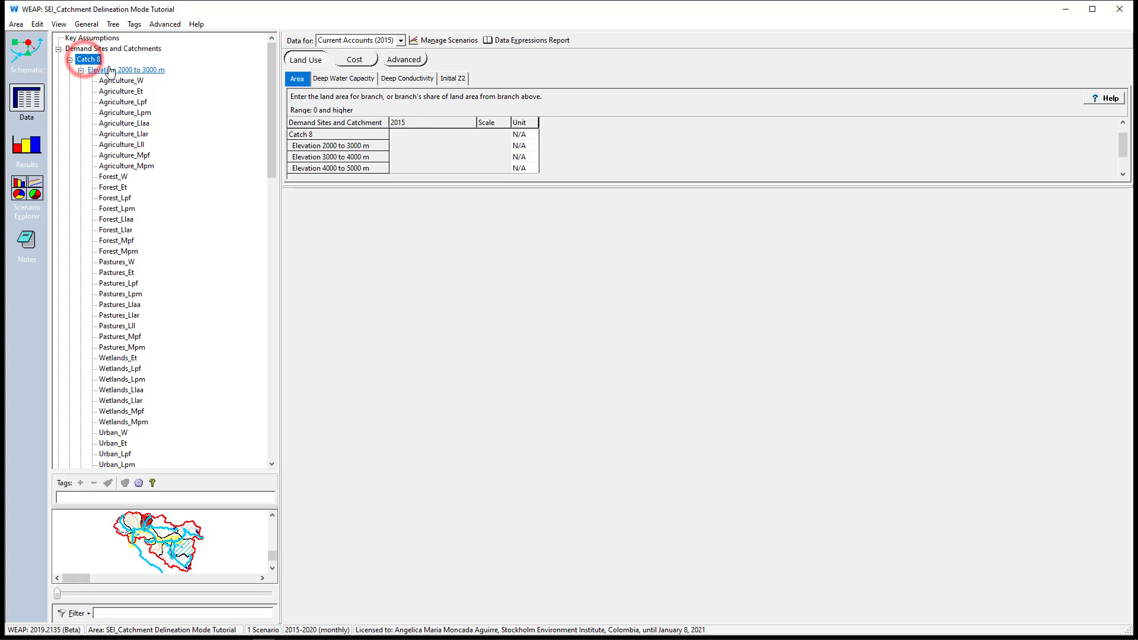
left_click(110, 69)
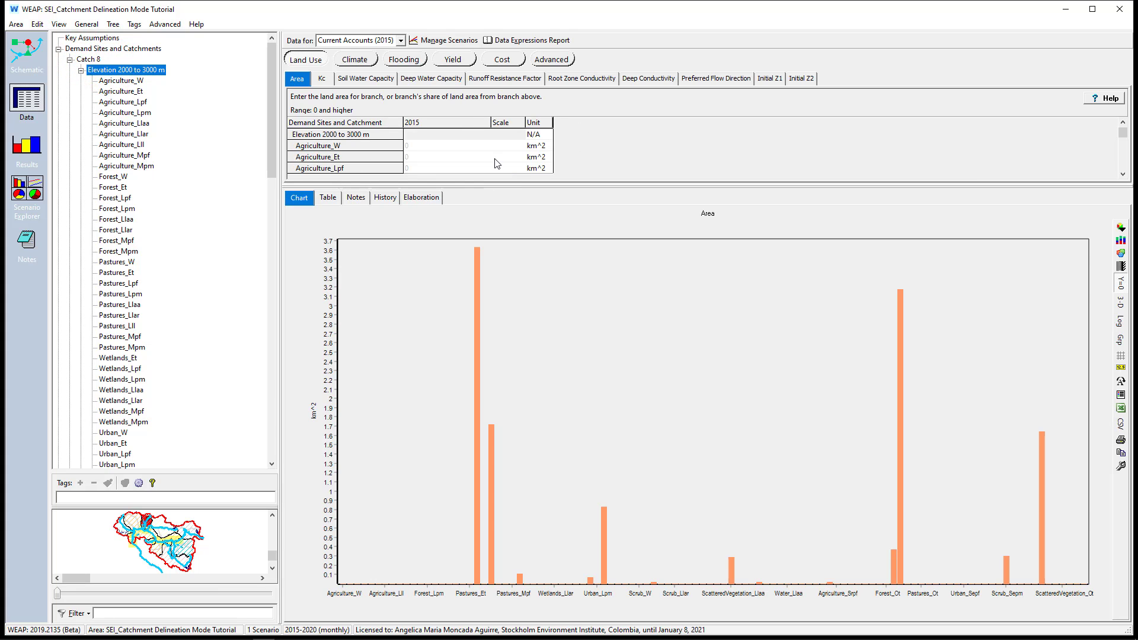
left_click_drag(491, 184, 457, 320)
Review the catchment list and the rivers under Supply and Resources in the data tree
left_click(81, 70)
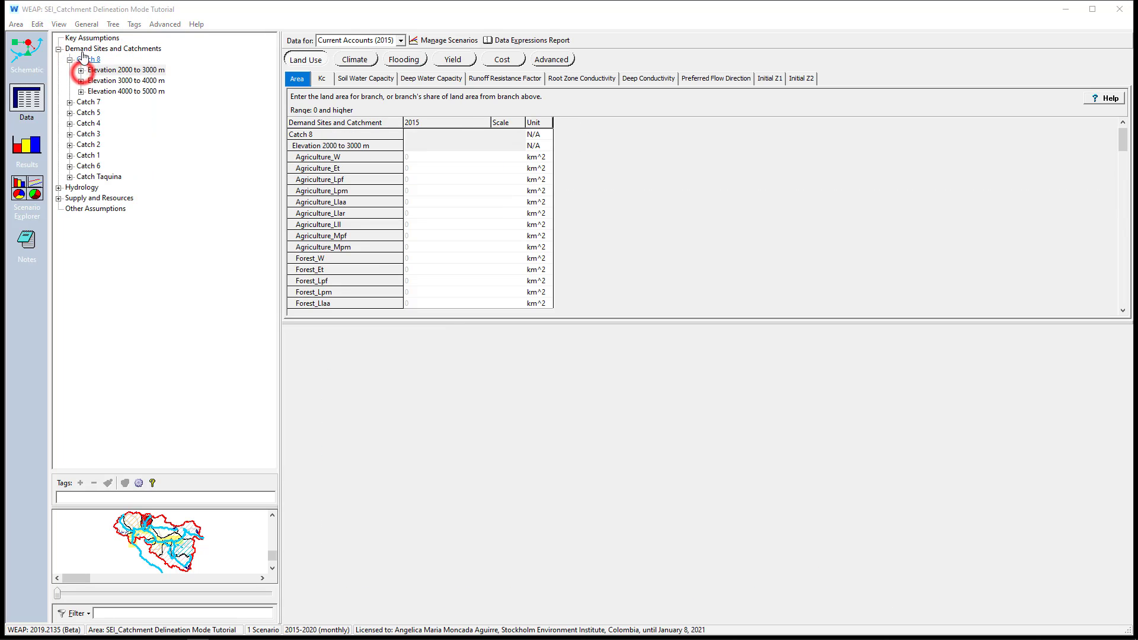
left_click(86, 48)
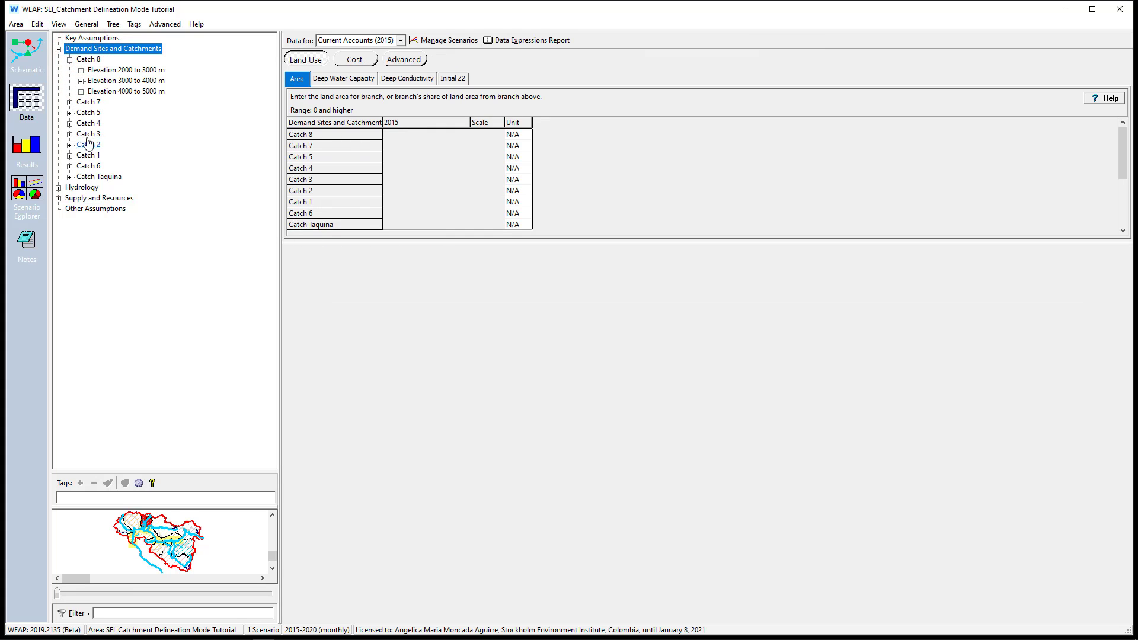
left_click(74, 198)
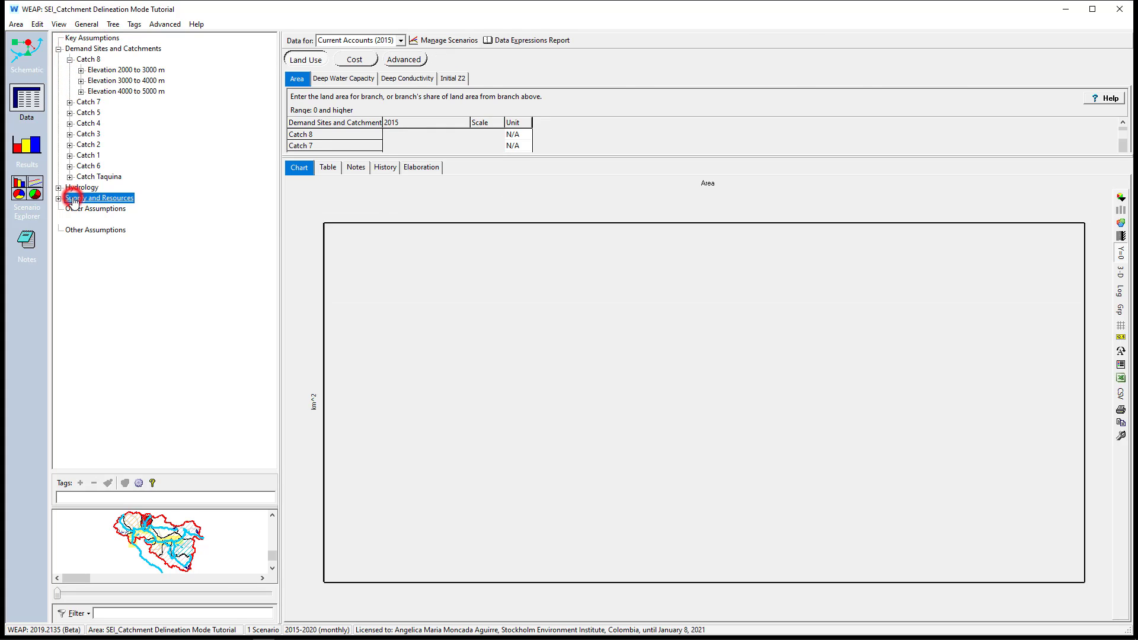
left_click(58, 198)
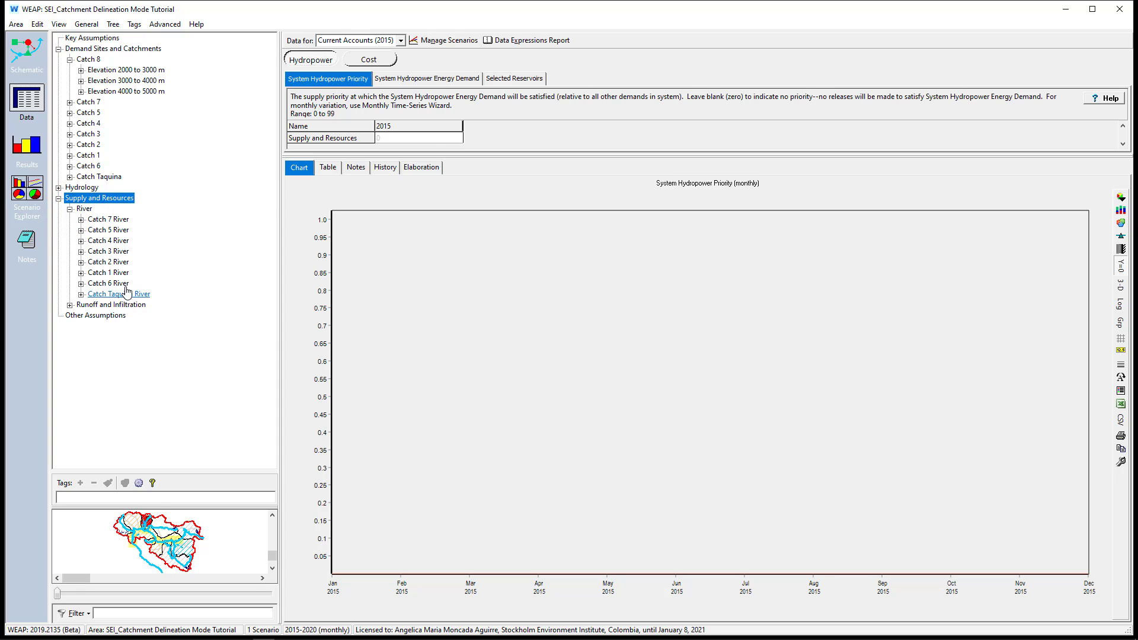
Compare the rivers of Catch 7, 5, 6 and 2 with the Catch 8 and Catch 6 catchment entries in the data tree
double_click(108, 219)
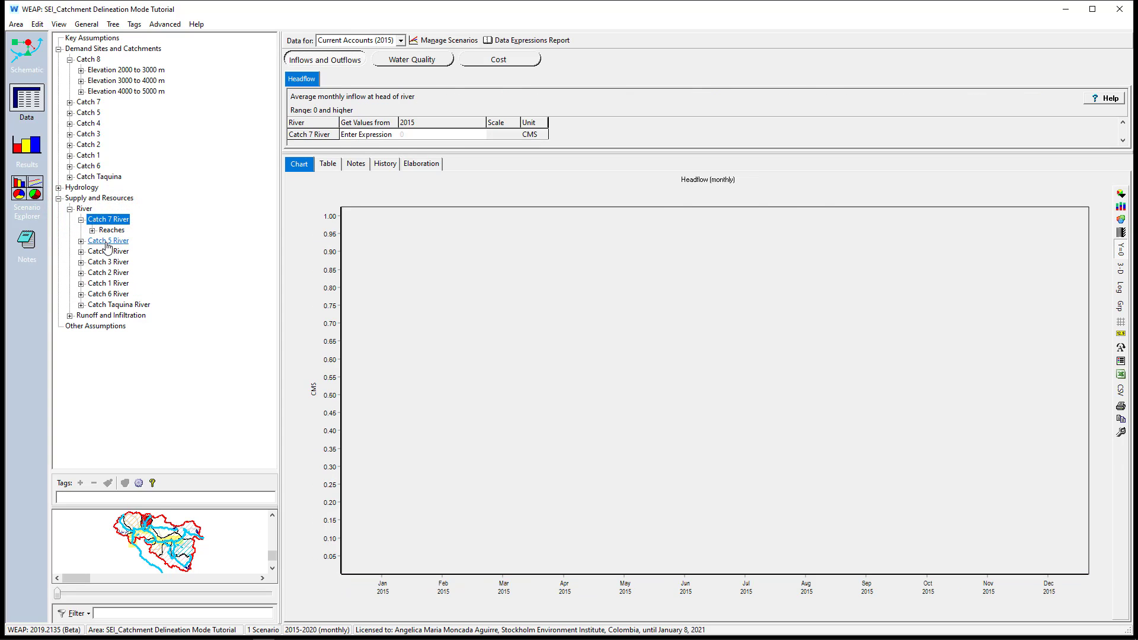
double_click(107, 240)
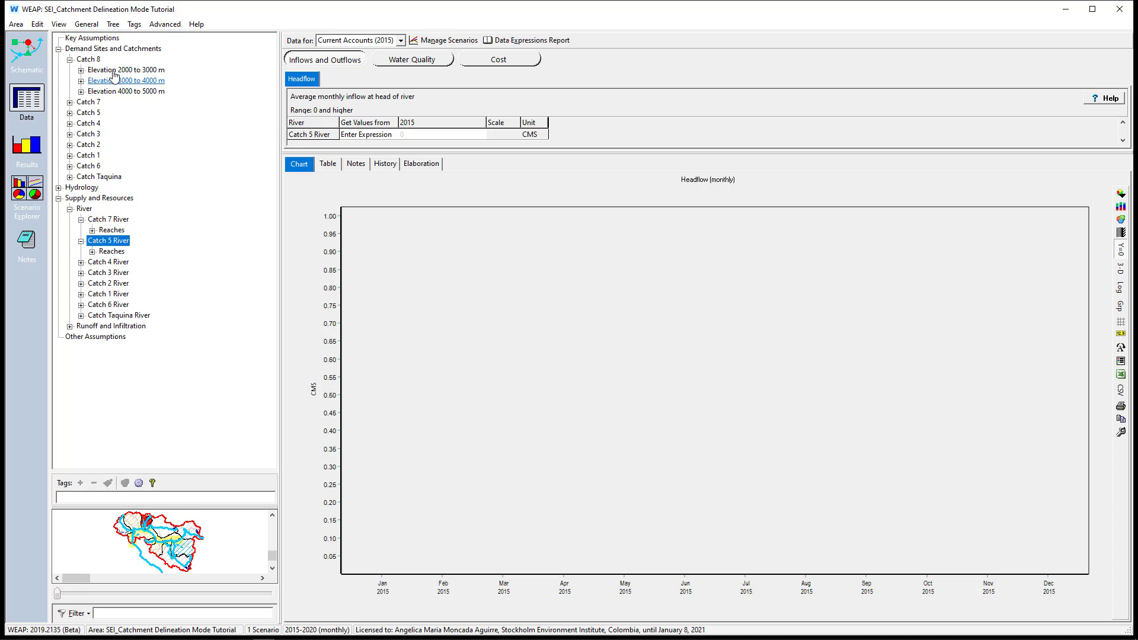
left_click(90, 59)
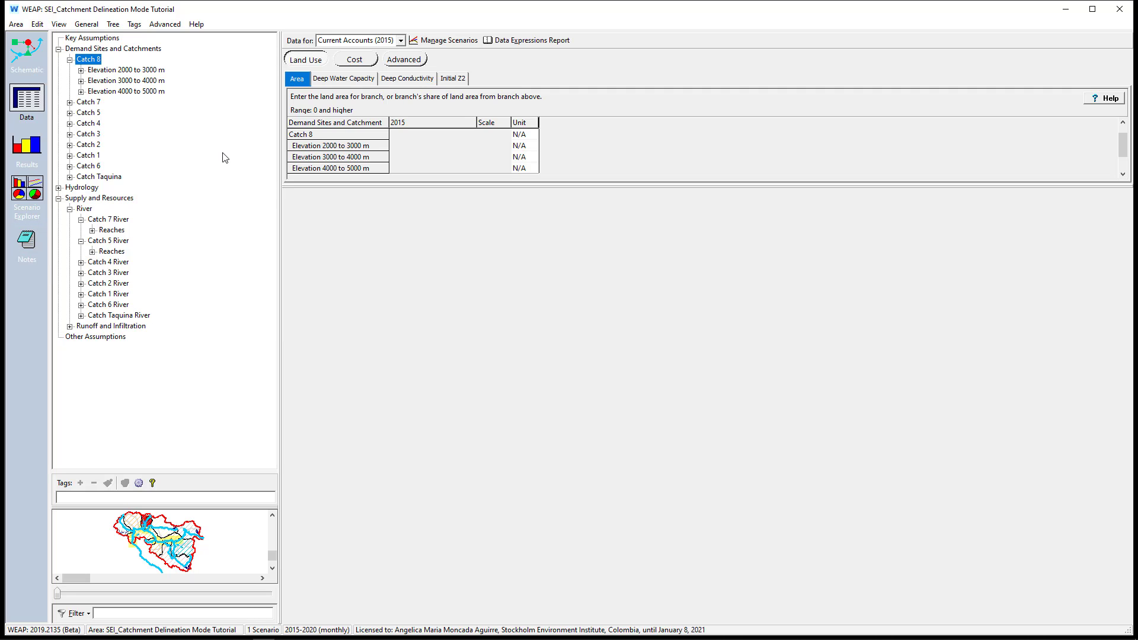
left_click(89, 166)
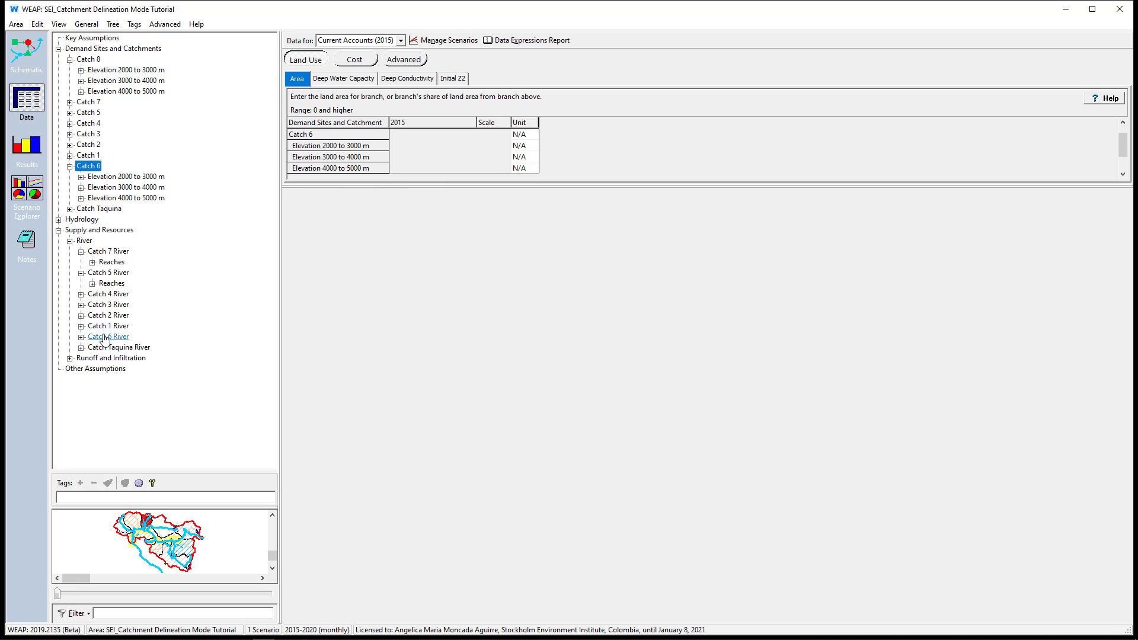
left_click(104, 336)
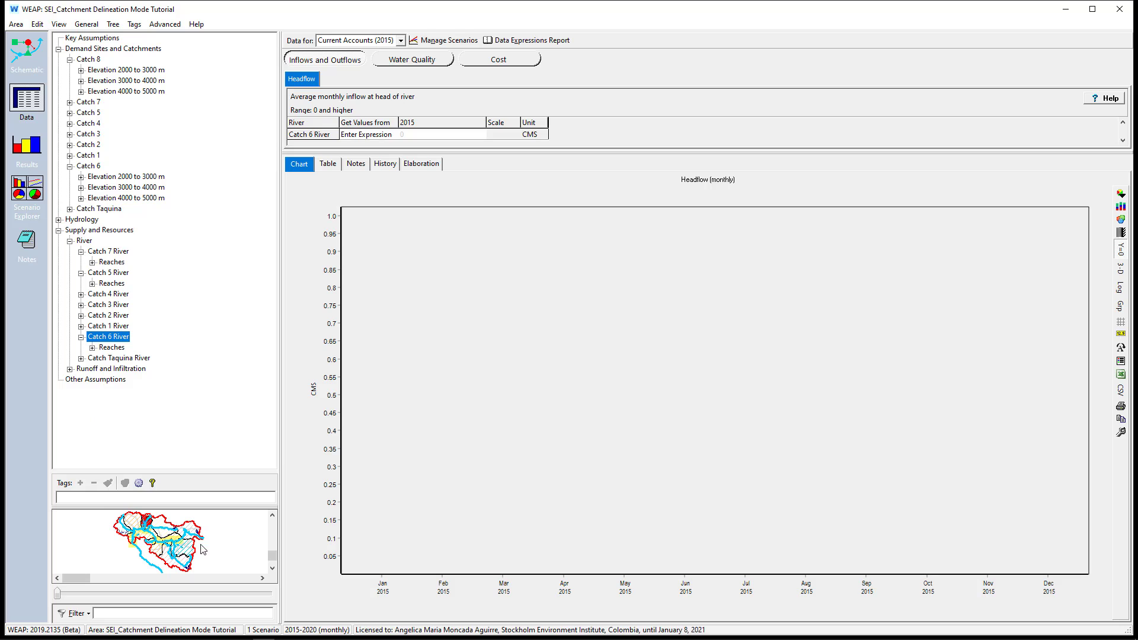
left_click(108, 315)
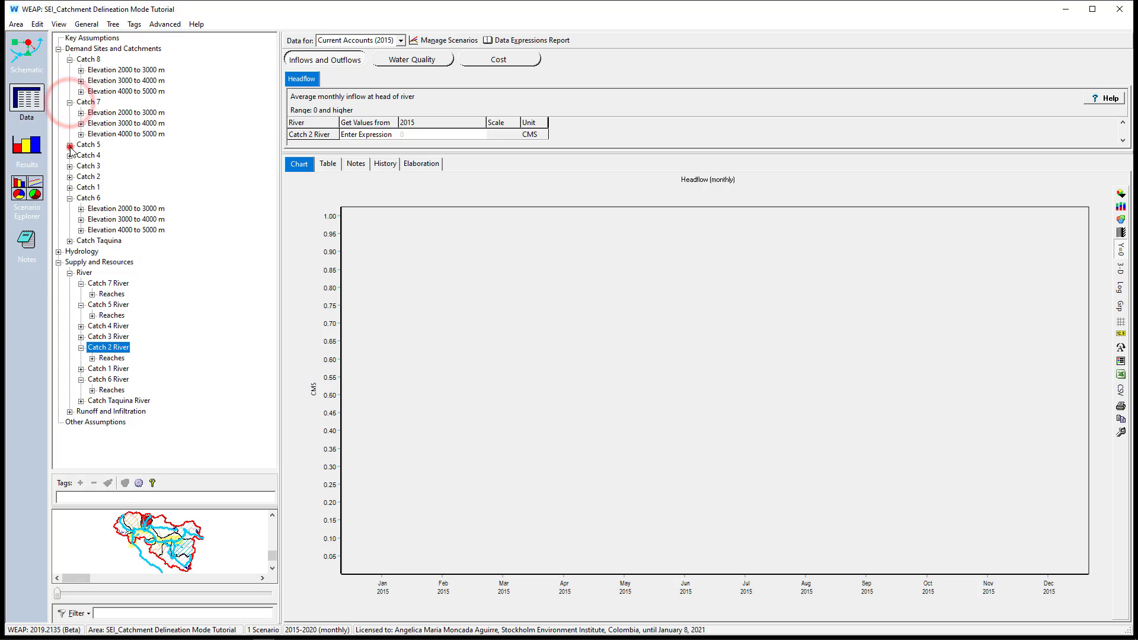
Expand Catch 5, Catch 4 and Catch 3 in the data tree to show their elevation bands
left_click(70, 145)
left_click(70, 177)
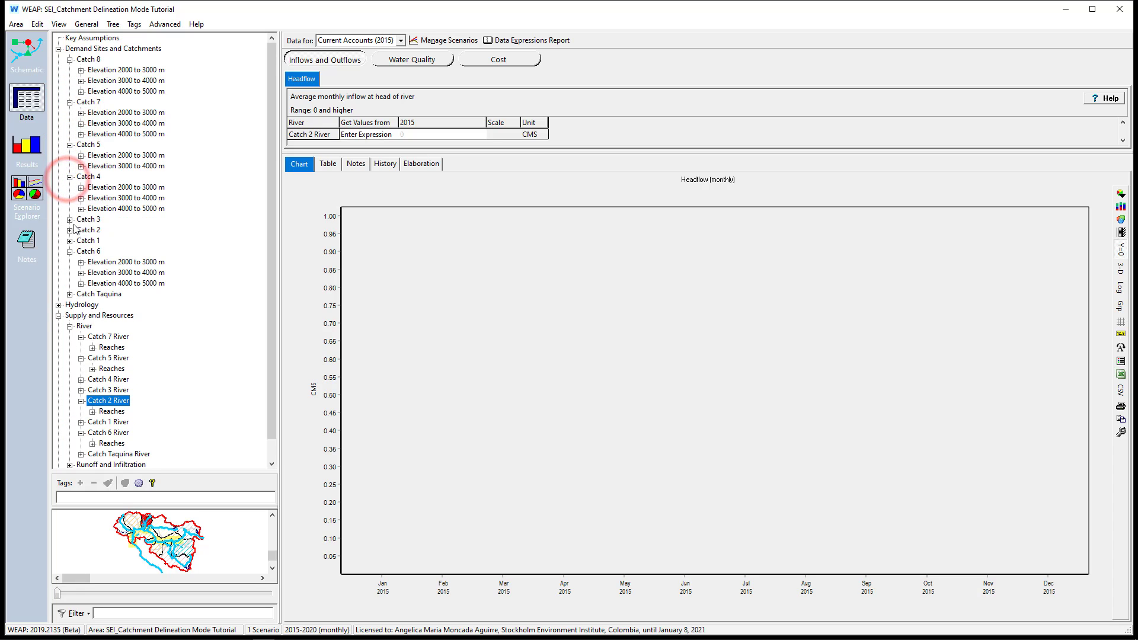
left_click(70, 219)
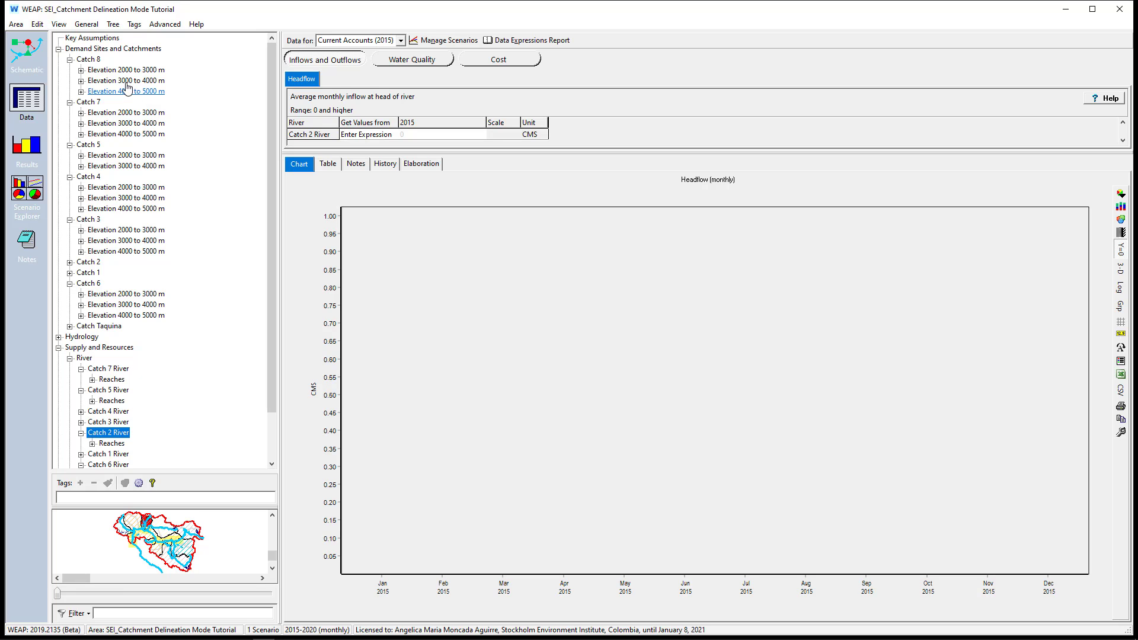
Examine the land cover branches under Catch 8's 2000 to 3000 m, 3000 to 4000 m and 4000 to 5000 m elevation bands
left_click(81, 70)
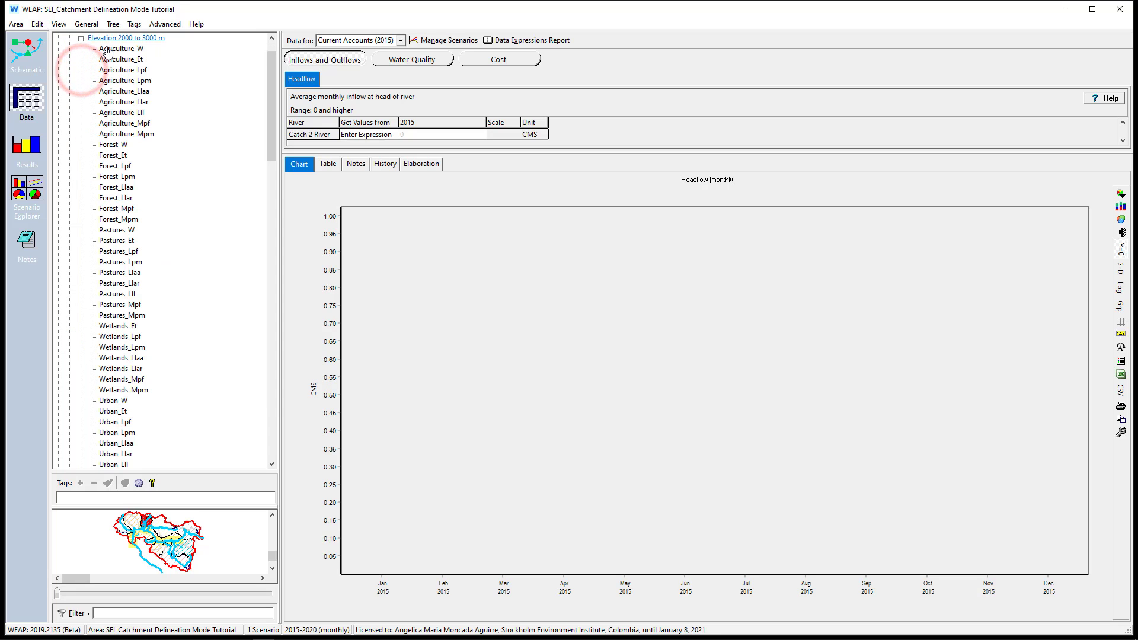
scroll(128, 419, "down", 9)
scroll(127, 415, "down", 20)
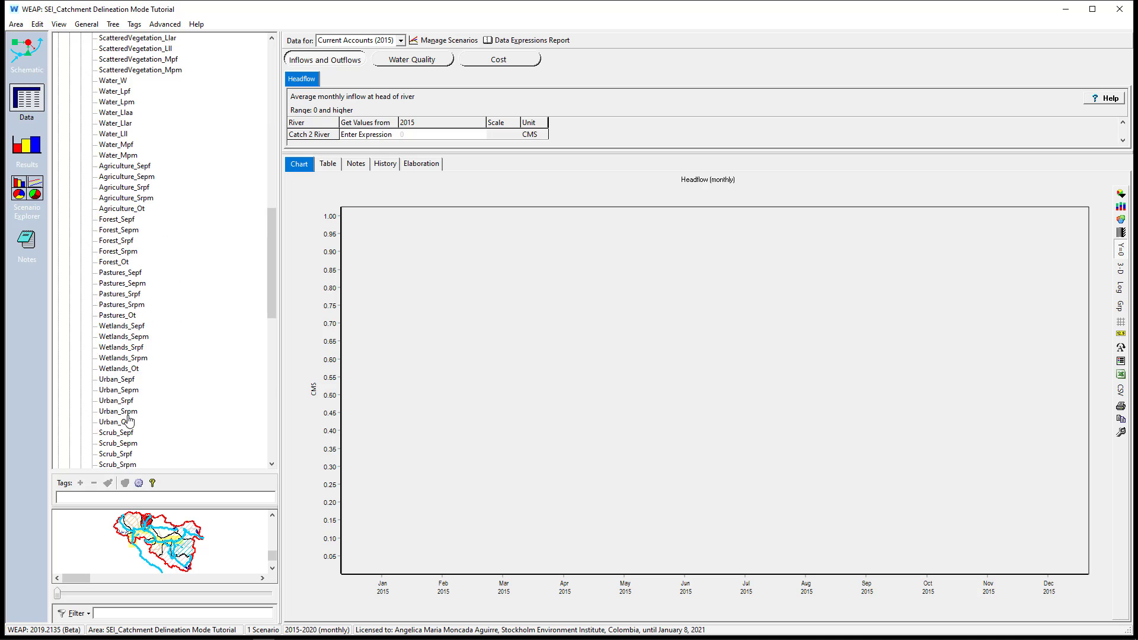
left_click(81, 283)
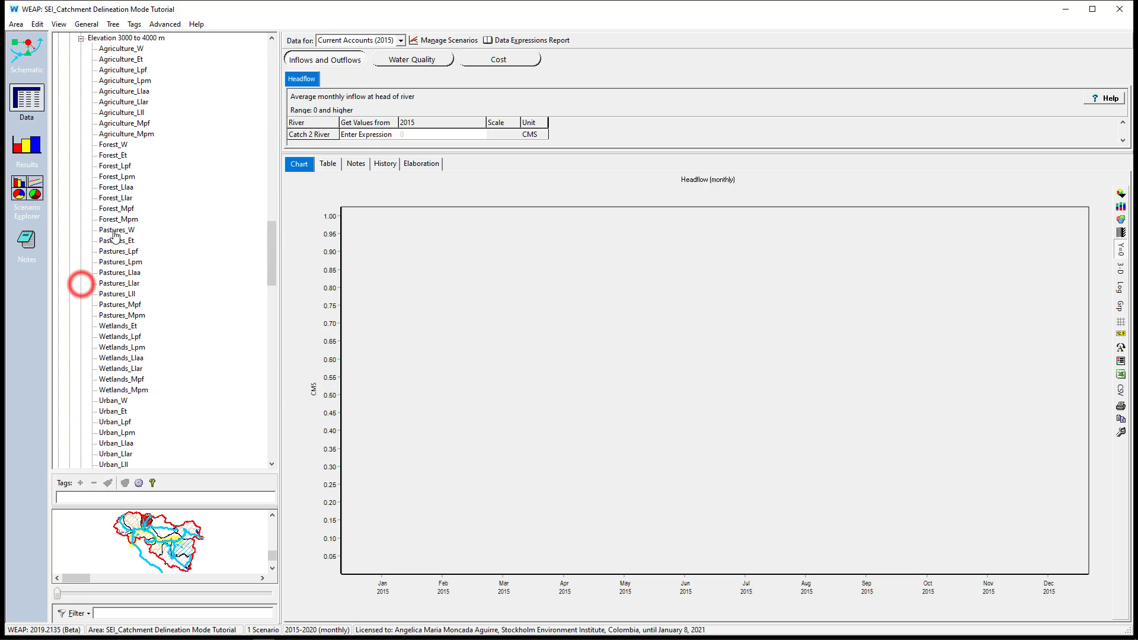
scroll(84, 279, "down", 8)
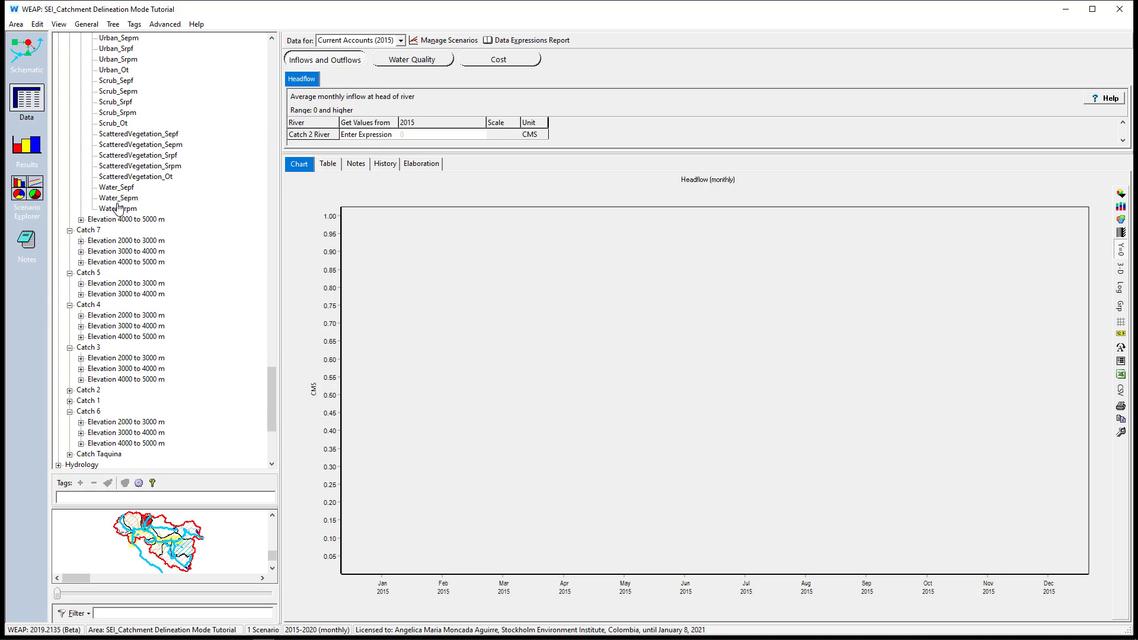
left_click(81, 220)
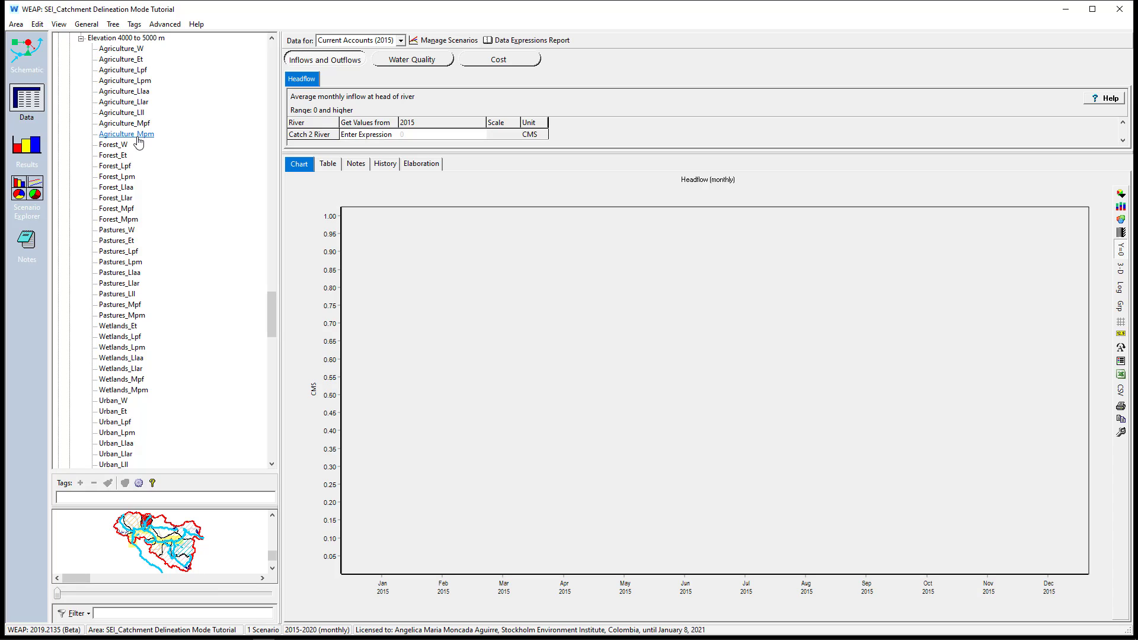
View the land areas of Catch 8's 4000 to 5000 m elevation band, enlarging the data table
scroll(138, 142, "up", 4)
left_click(128, 167)
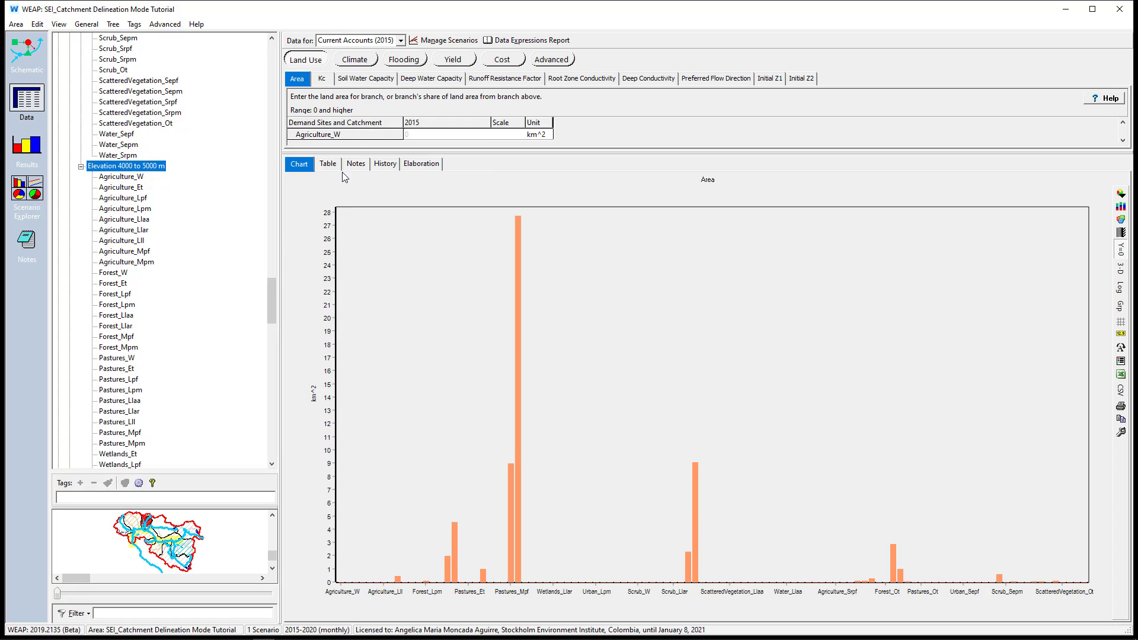
left_click_drag(355, 152, 338, 463)
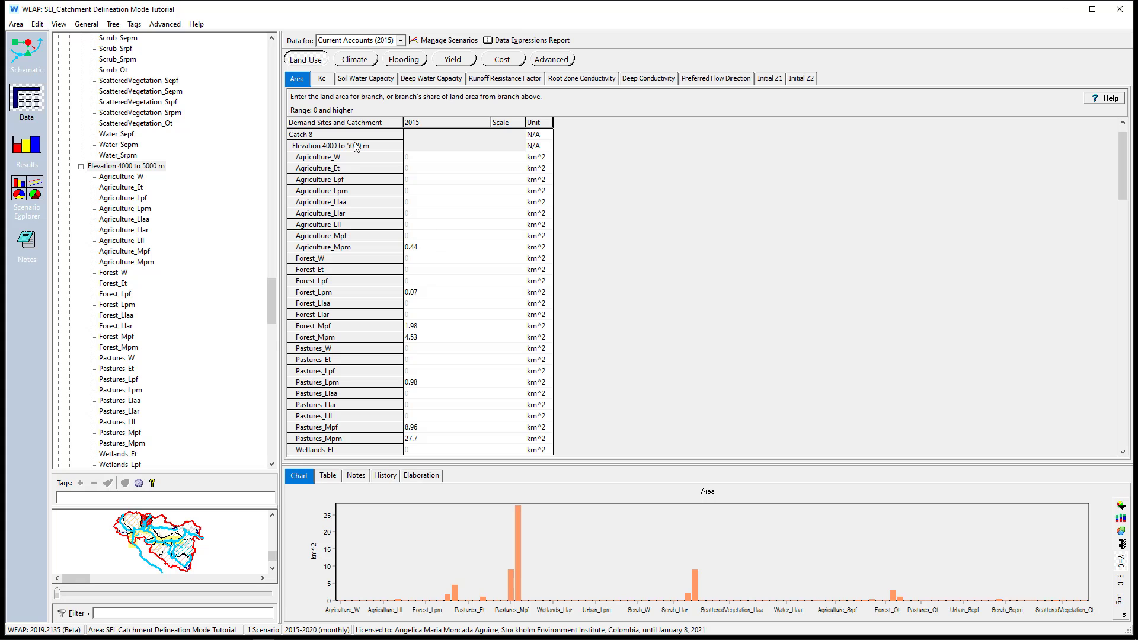
Review the precipitation, temperature, humidity, wind and cloudiness fraction data of Catch 8's 4000 to 5000 m band, ending on precipitation
left_click(354, 59)
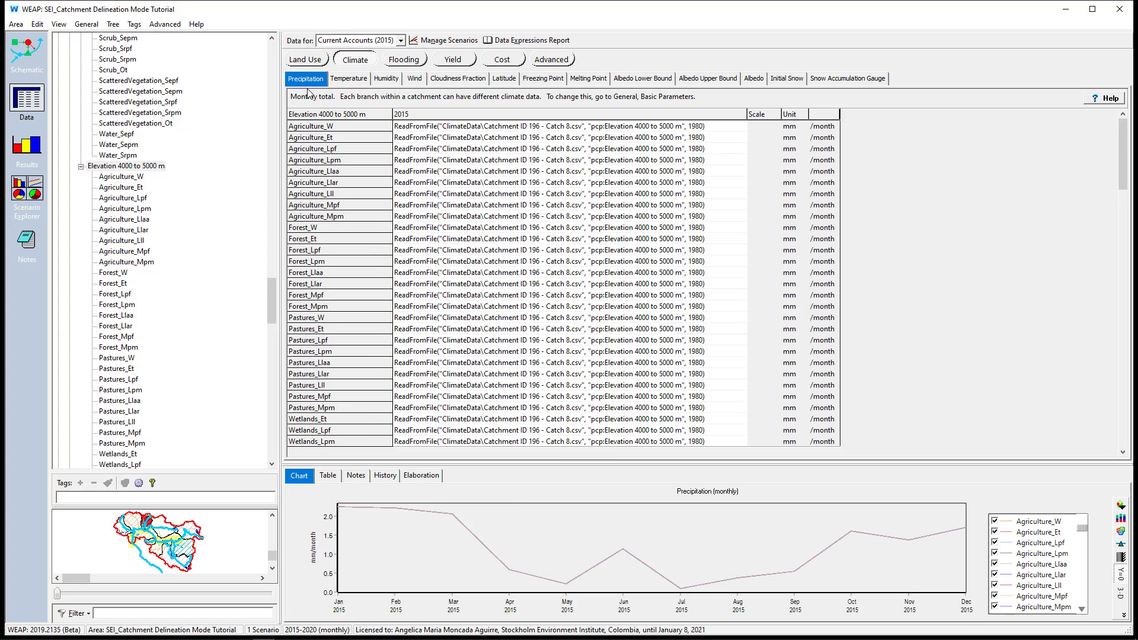
left_click(348, 80)
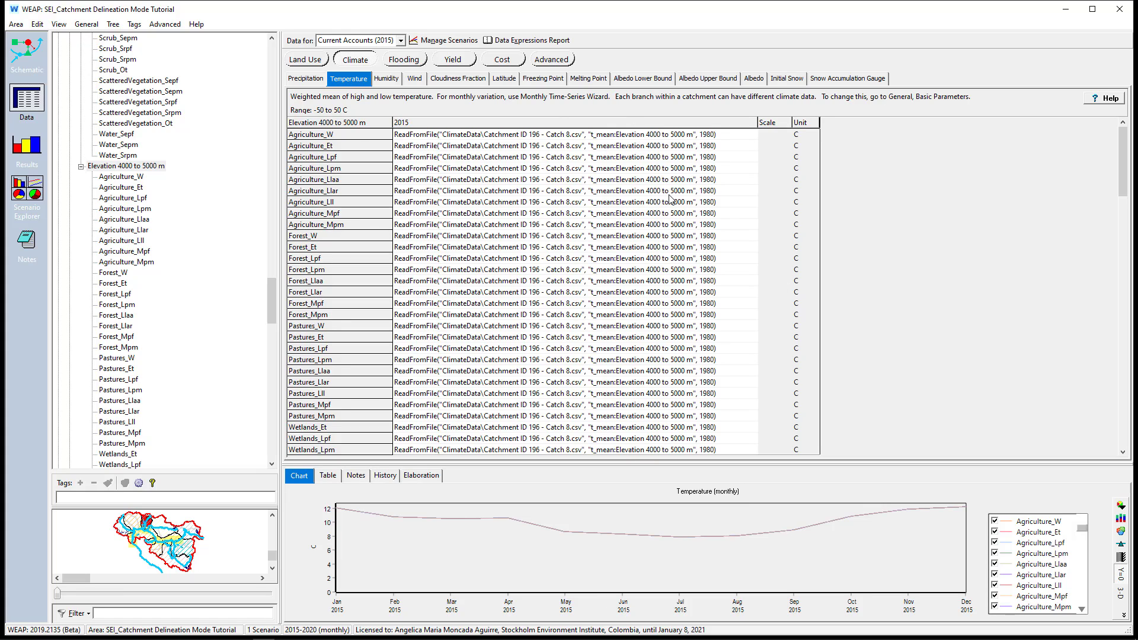
left_click(382, 81)
left_click(416, 78)
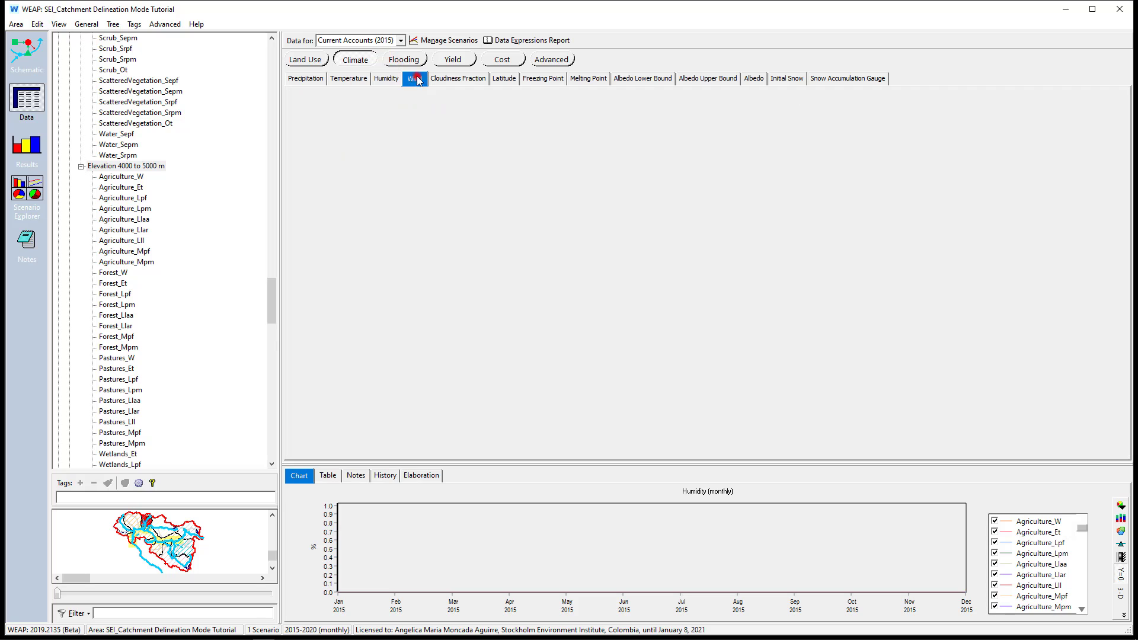
left_click(458, 80)
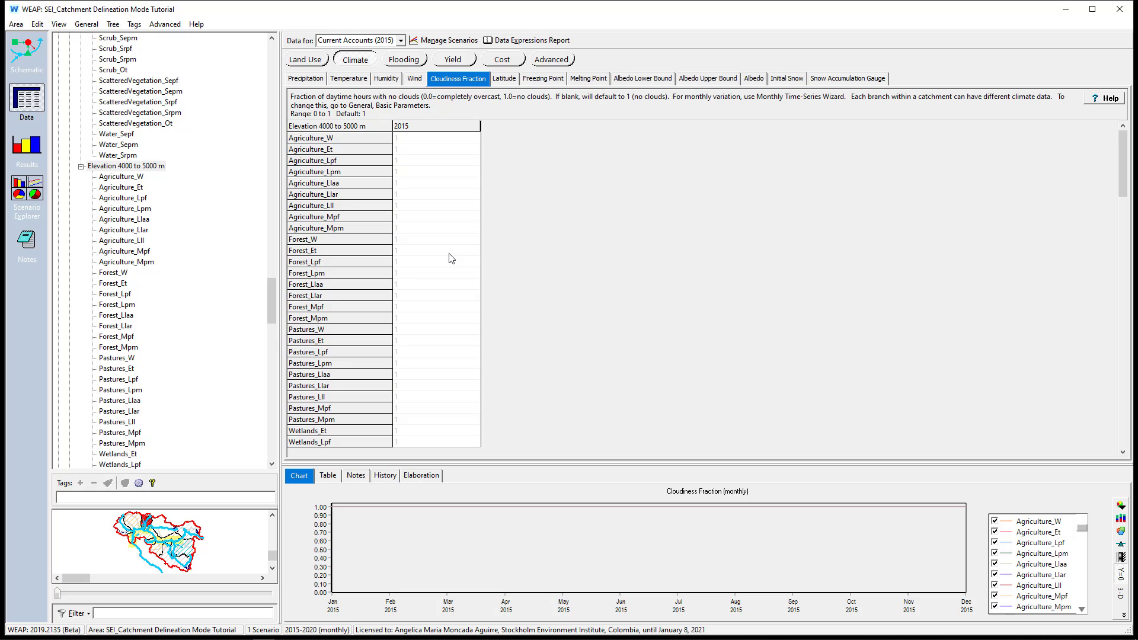
left_click(305, 79)
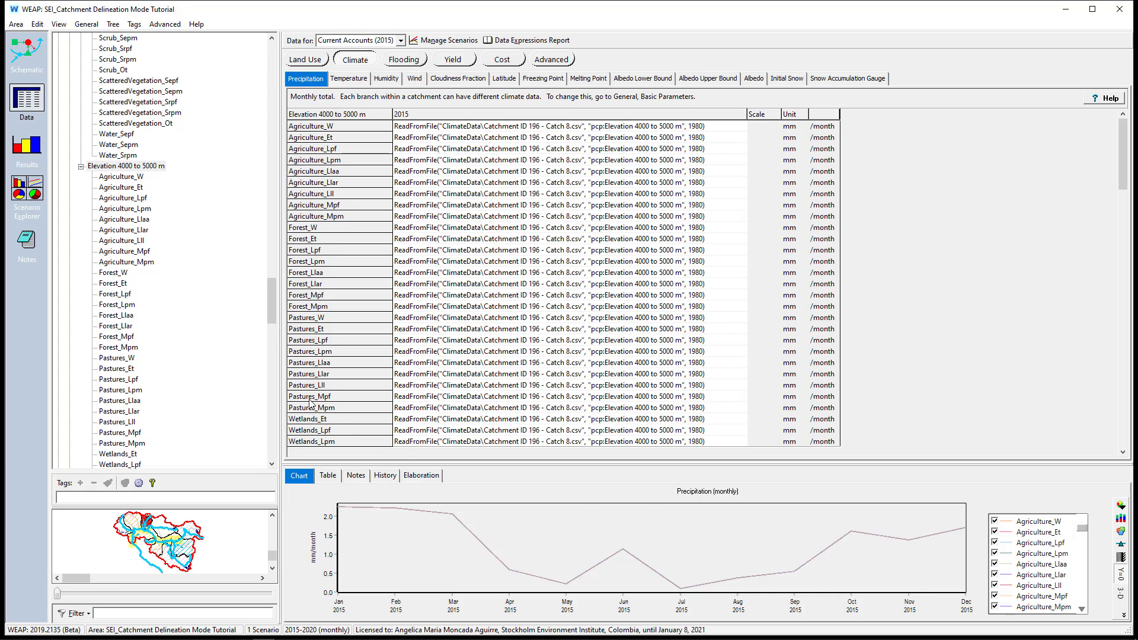
Set the time horizon to Current Accounts Year 1980 and Last Year of Scenarios 2016
left_click(86, 24)
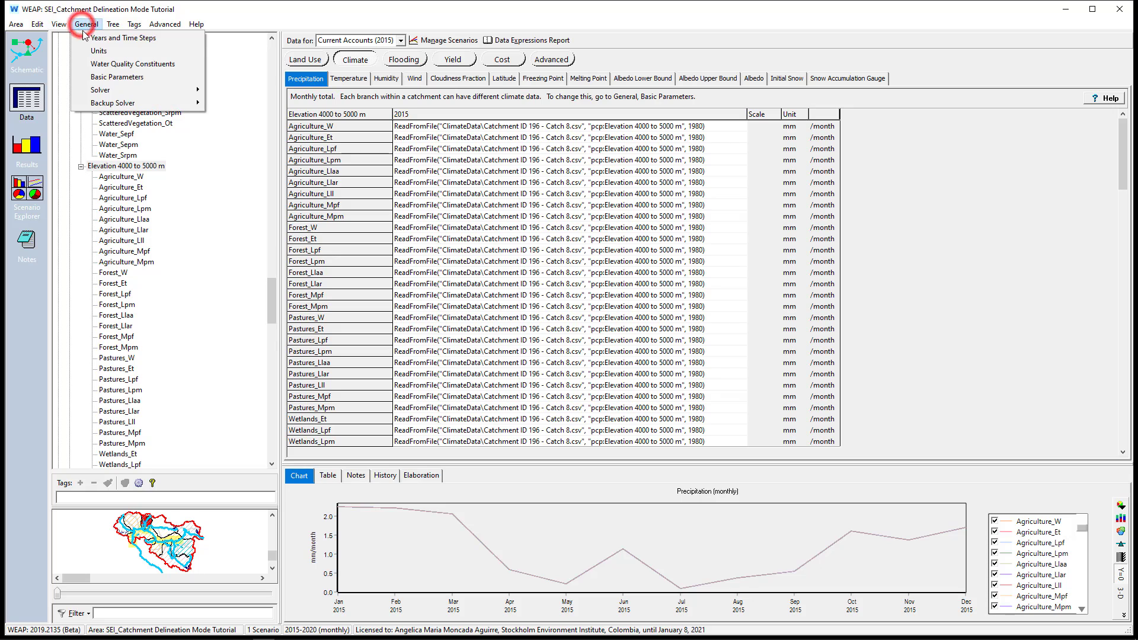
left_click(88, 35)
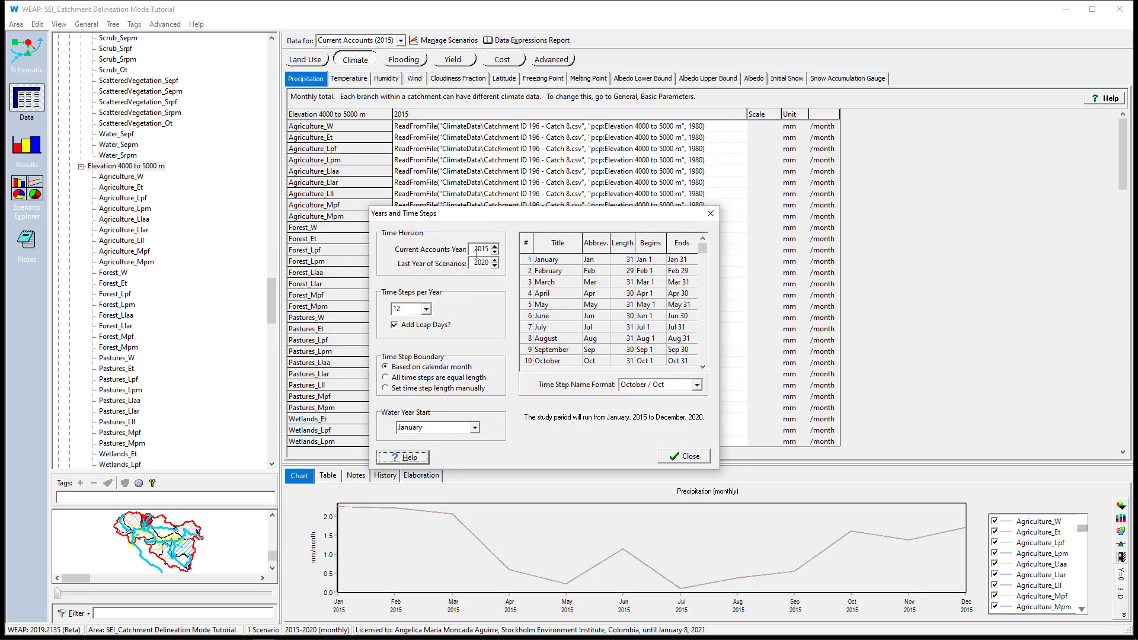
double_click(477, 249)
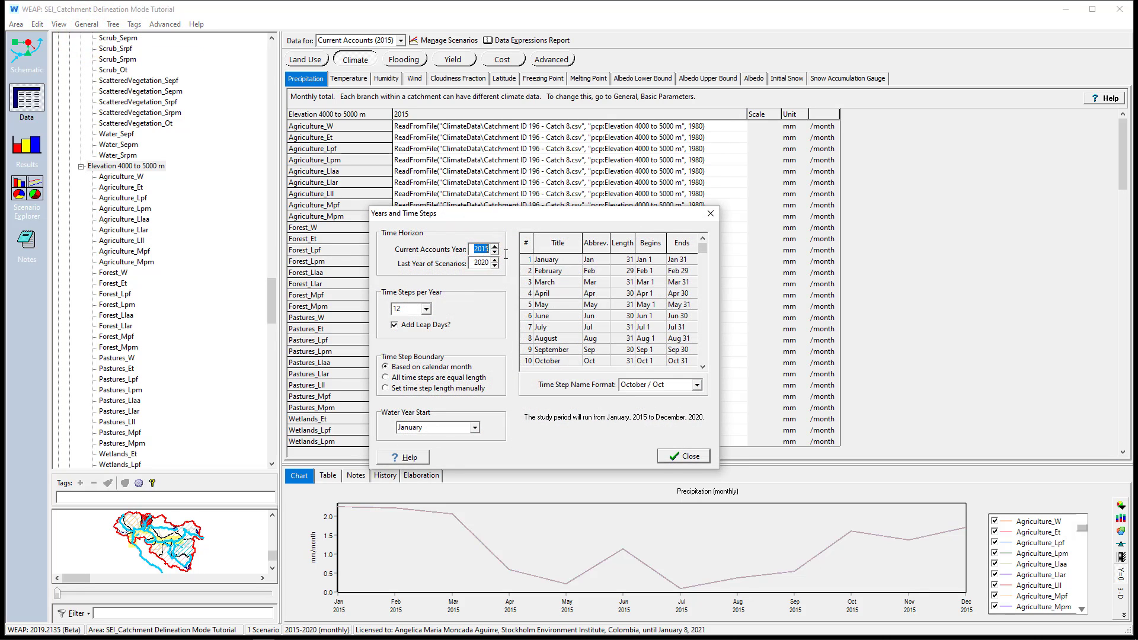
type("1980")
double_click(471, 264)
type("201")
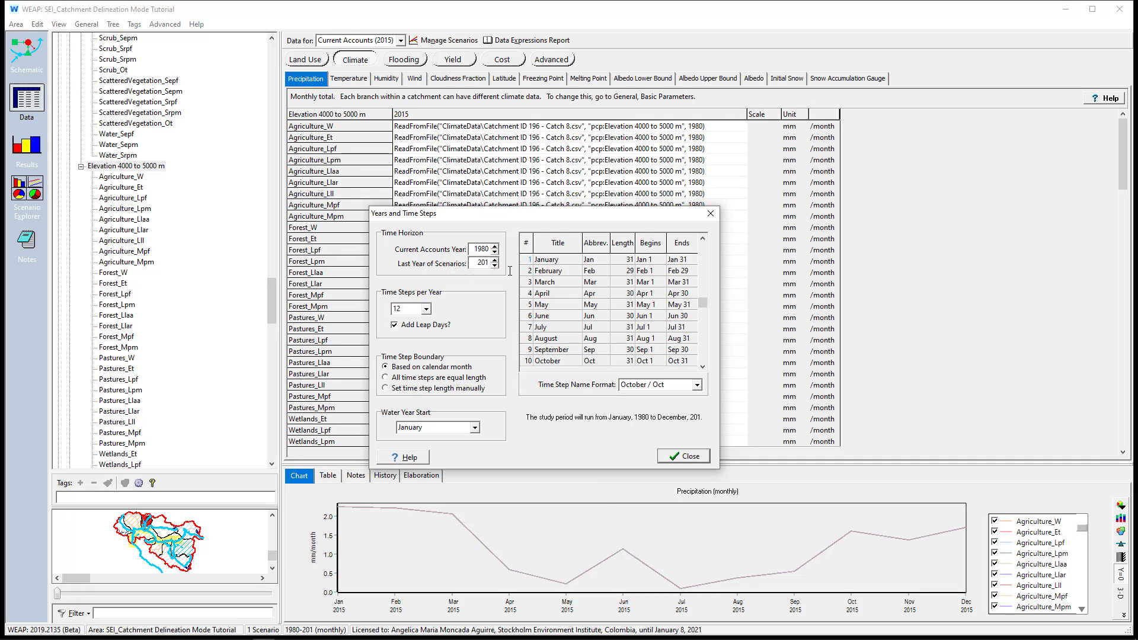
type("6")
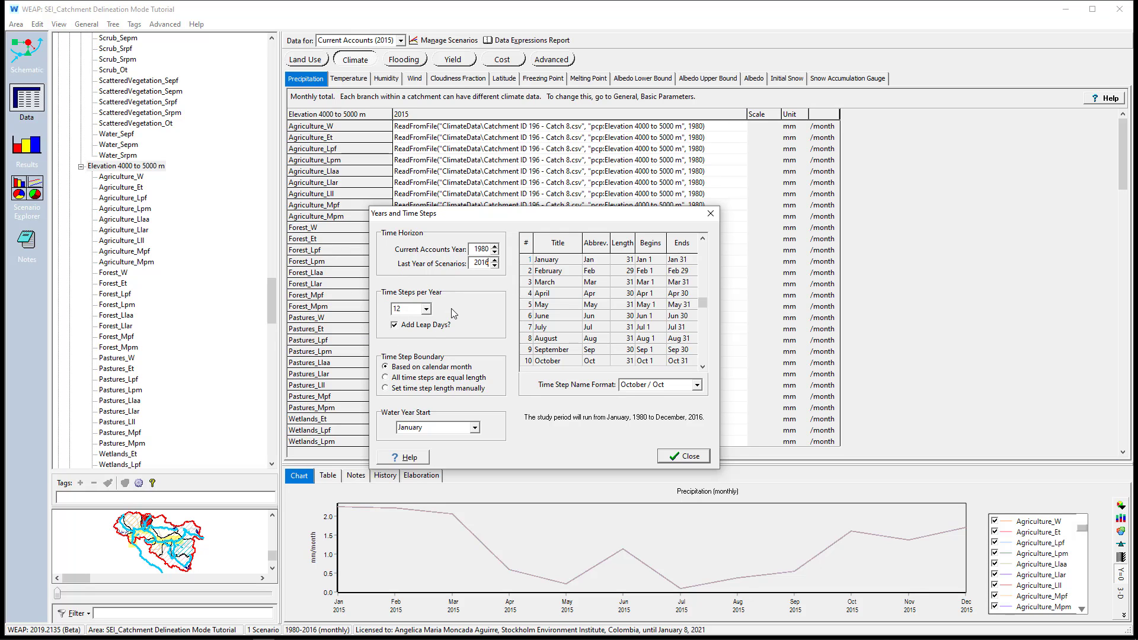
left_click(676, 457)
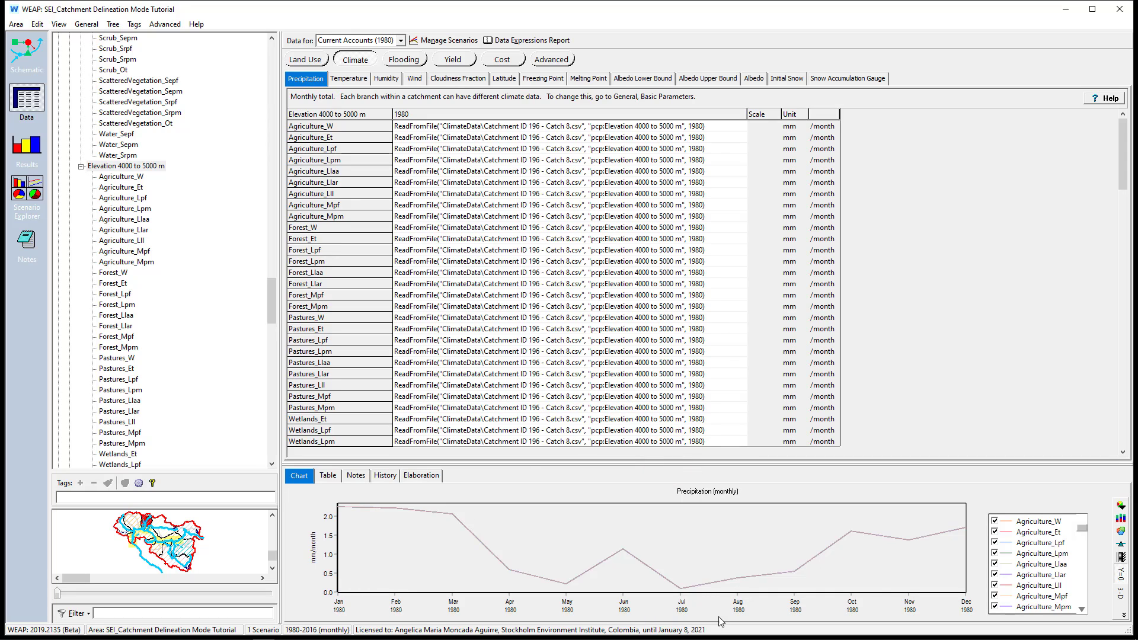
Examine the monthly precipitation of the Reference (1981-2016) scenario in an enlarged chart, and return to Current Accounts (1980)
left_click(385, 43)
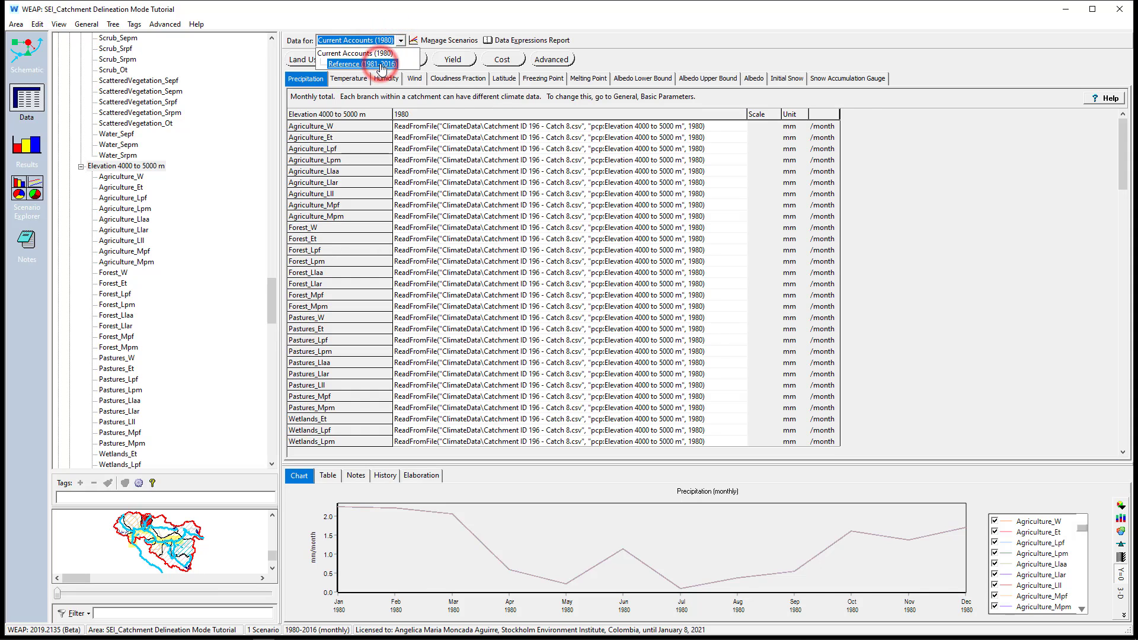
left_click(381, 64)
left_click_drag(489, 460, 508, 260)
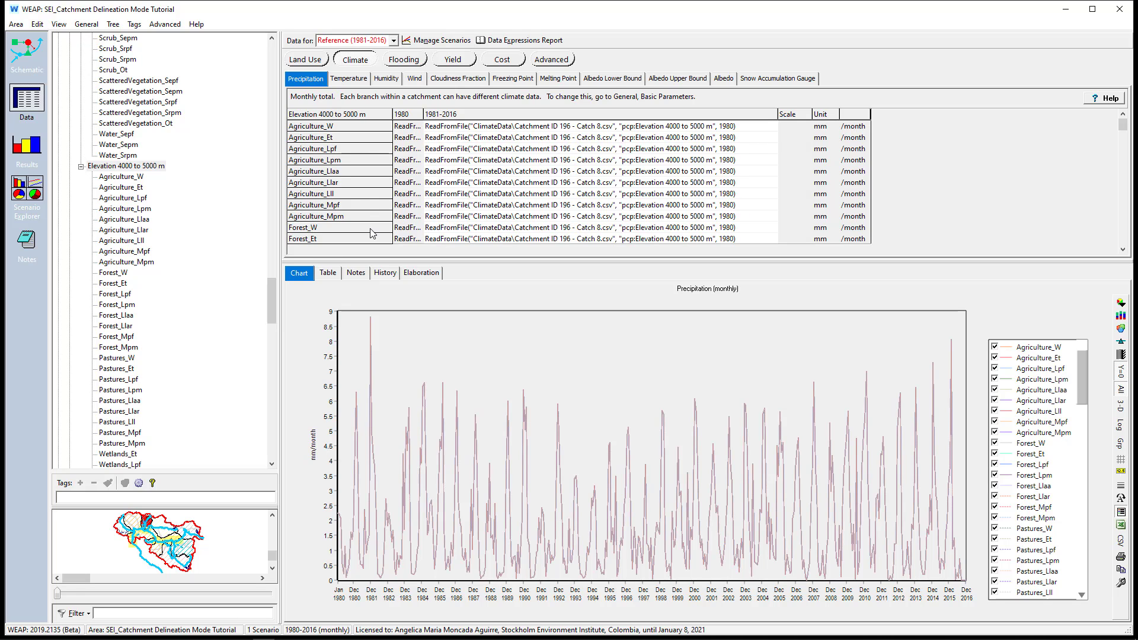
left_click(365, 40)
left_click(364, 52)
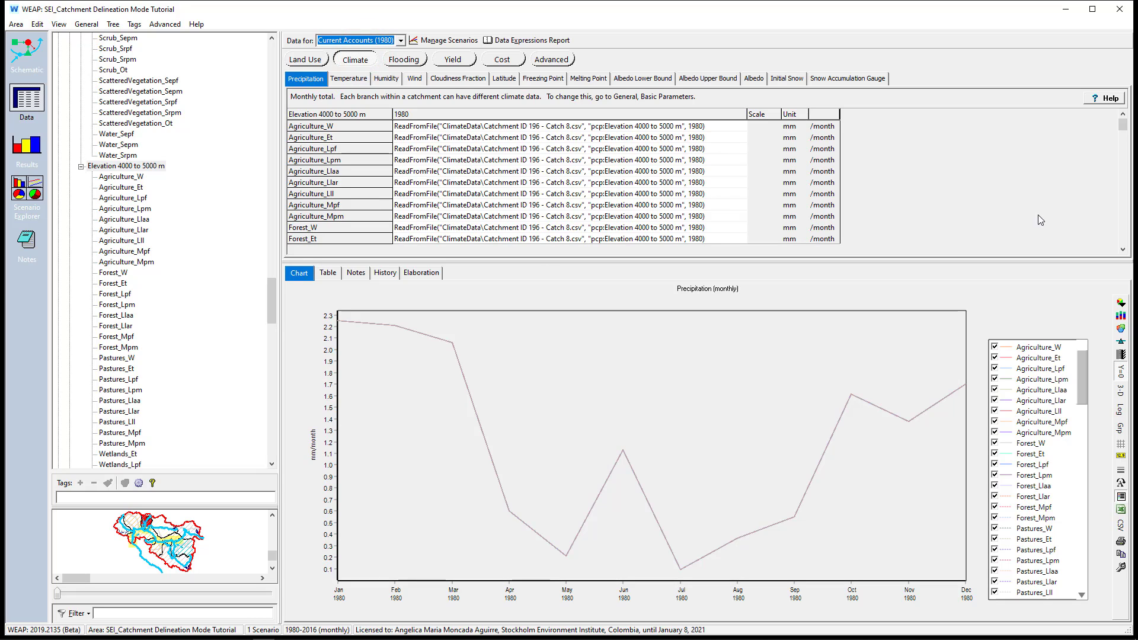
Export the Precipitation expressions of all branches for Current Accounts to Excel
left_click(198, 639)
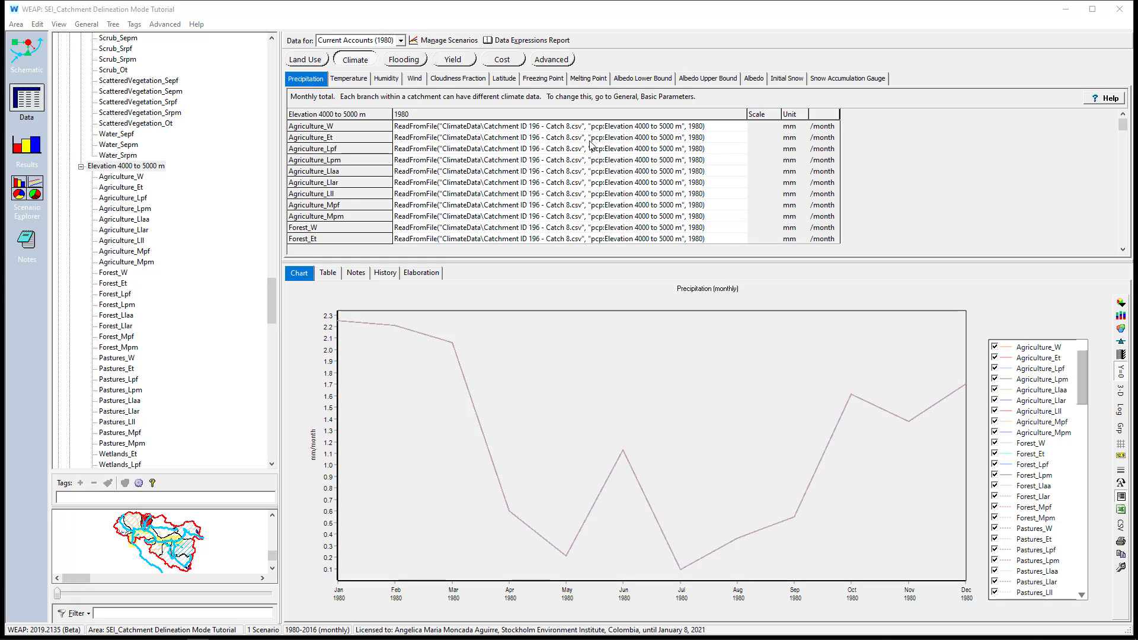
left_click(39, 25)
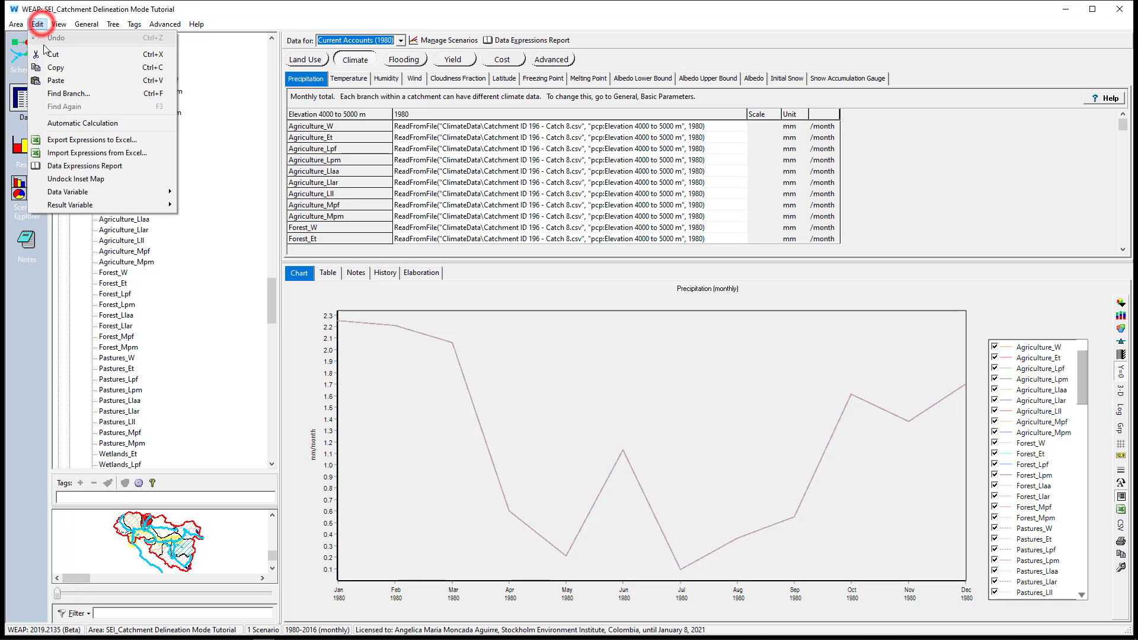
left_click(61, 138)
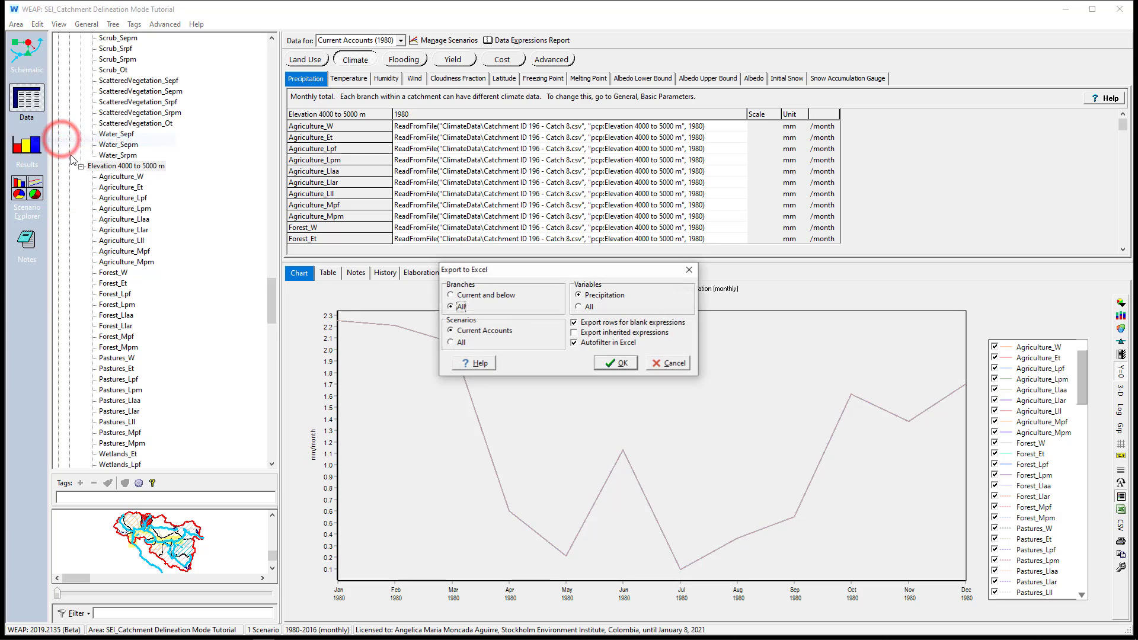
left_click(584, 295)
left_click(468, 307)
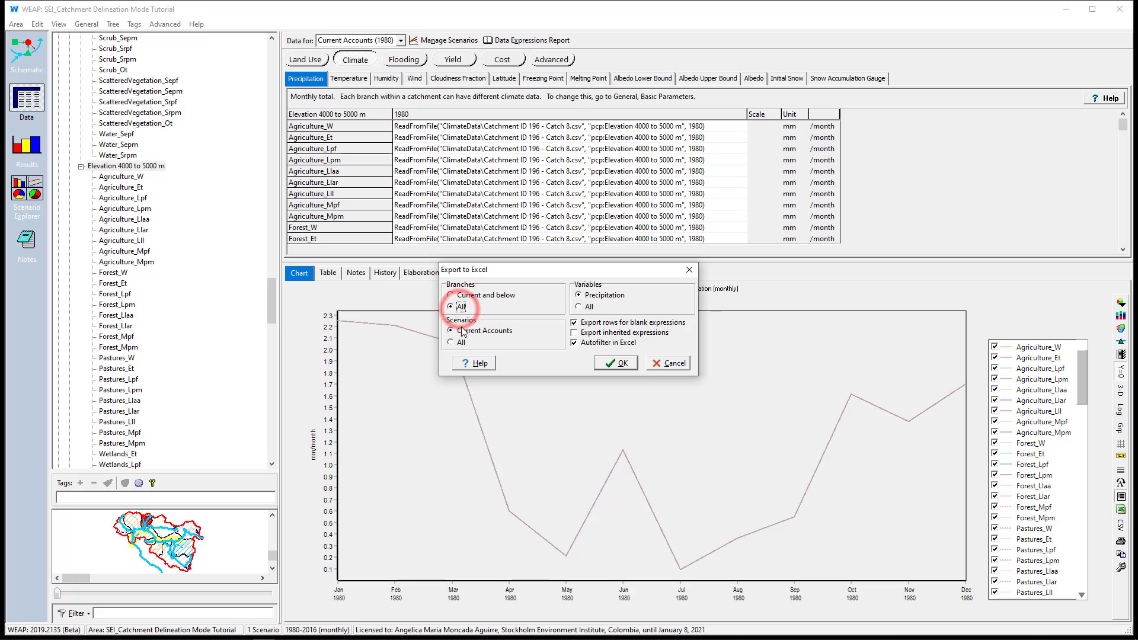
left_click(462, 331)
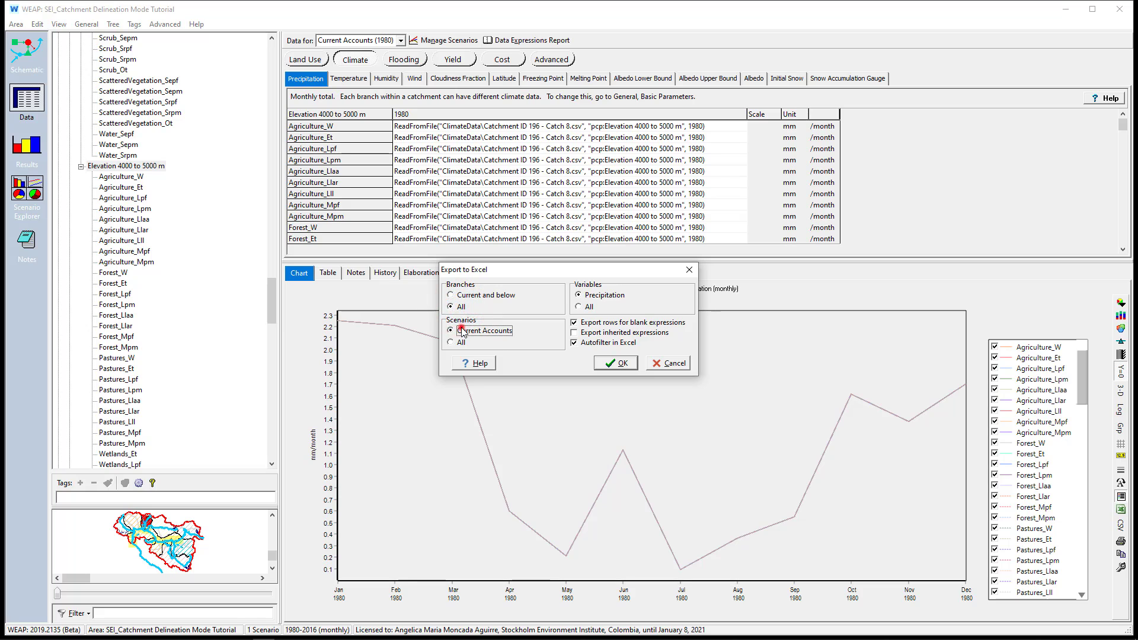
left_click(619, 363)
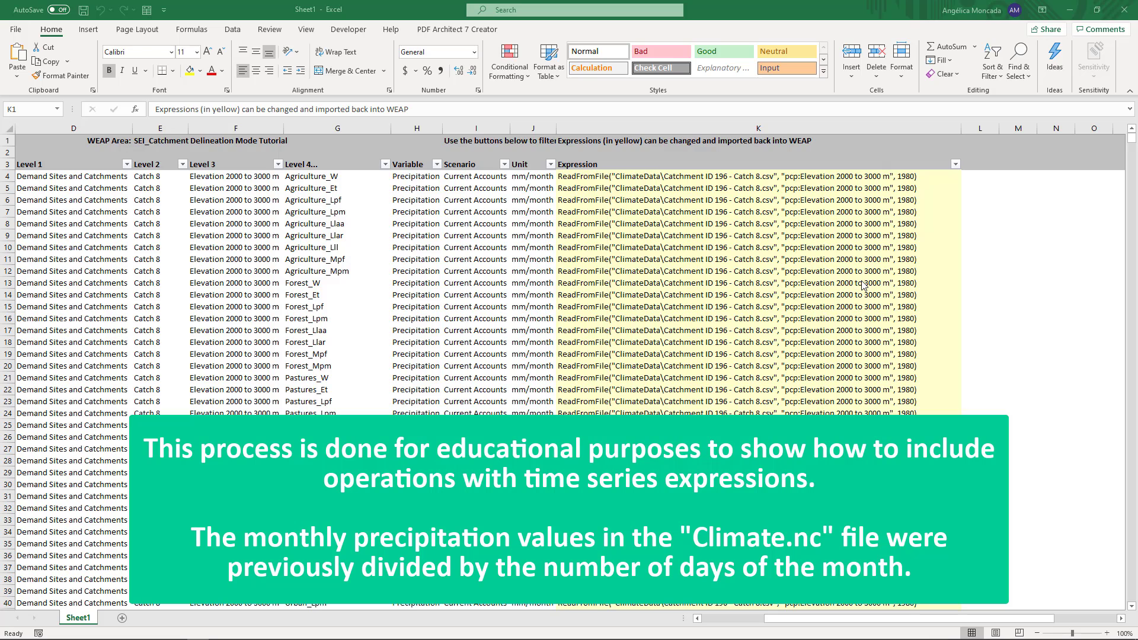
Enter the formula =CONCAT(K4,"*Days") in cell L4 to append *Days to the first precipitation expression
left_click(985, 173)
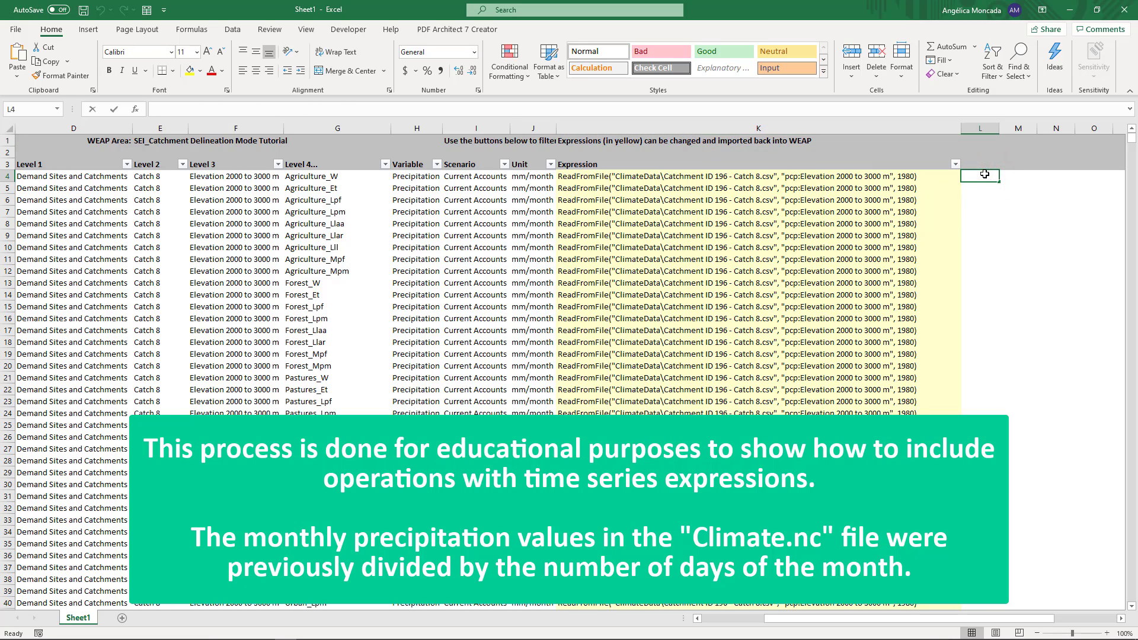
type("=con")
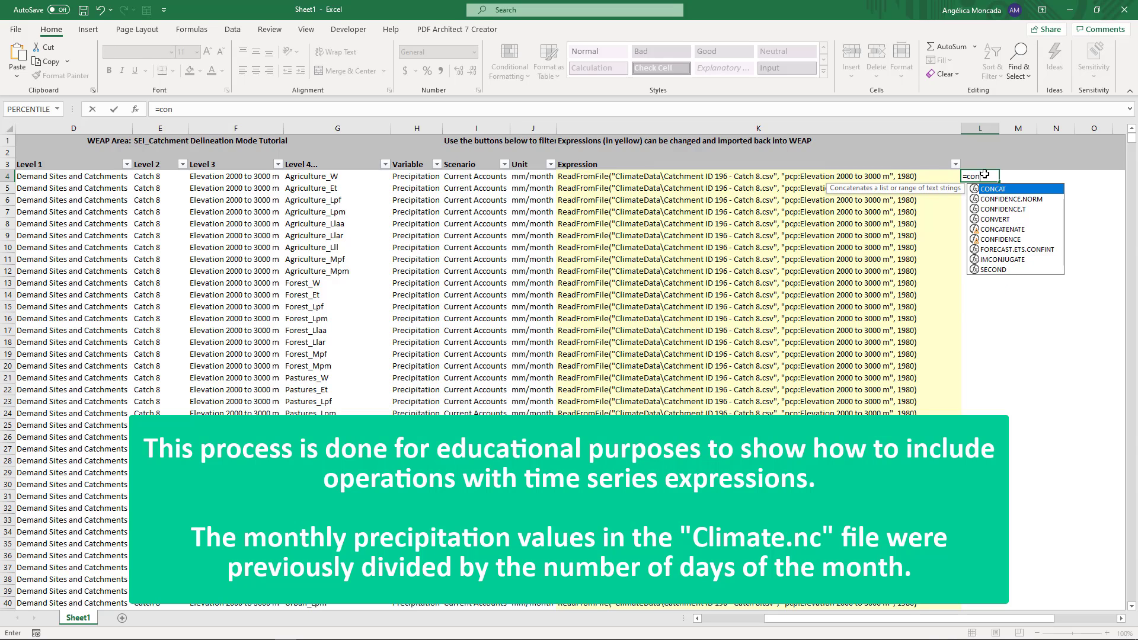
left_click(988, 190)
left_click(989, 189)
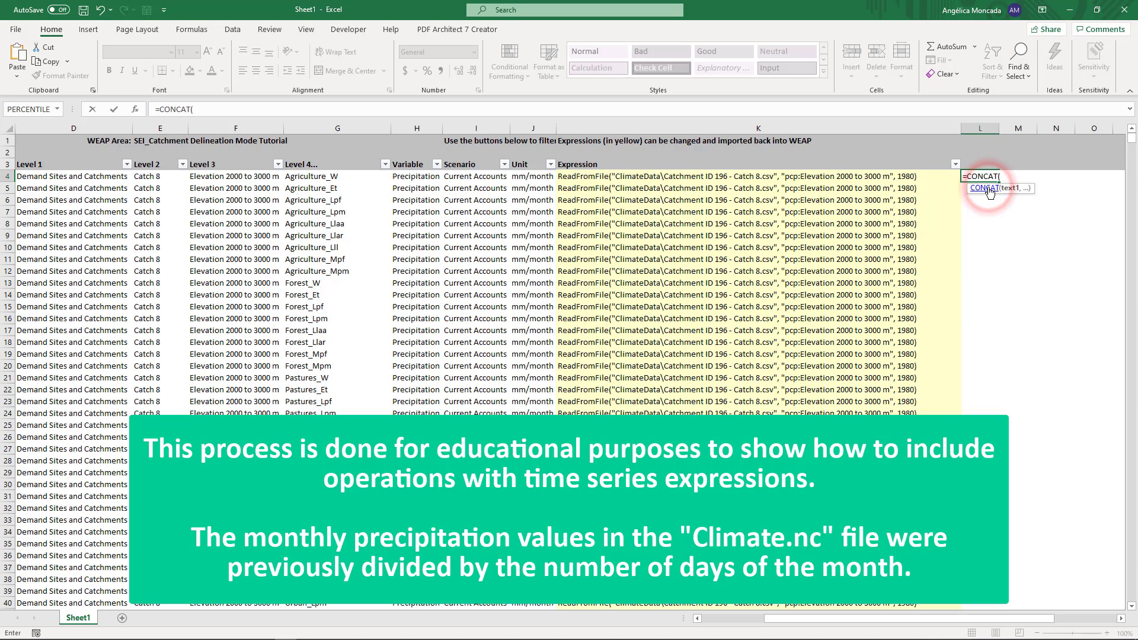
left_click(871, 179)
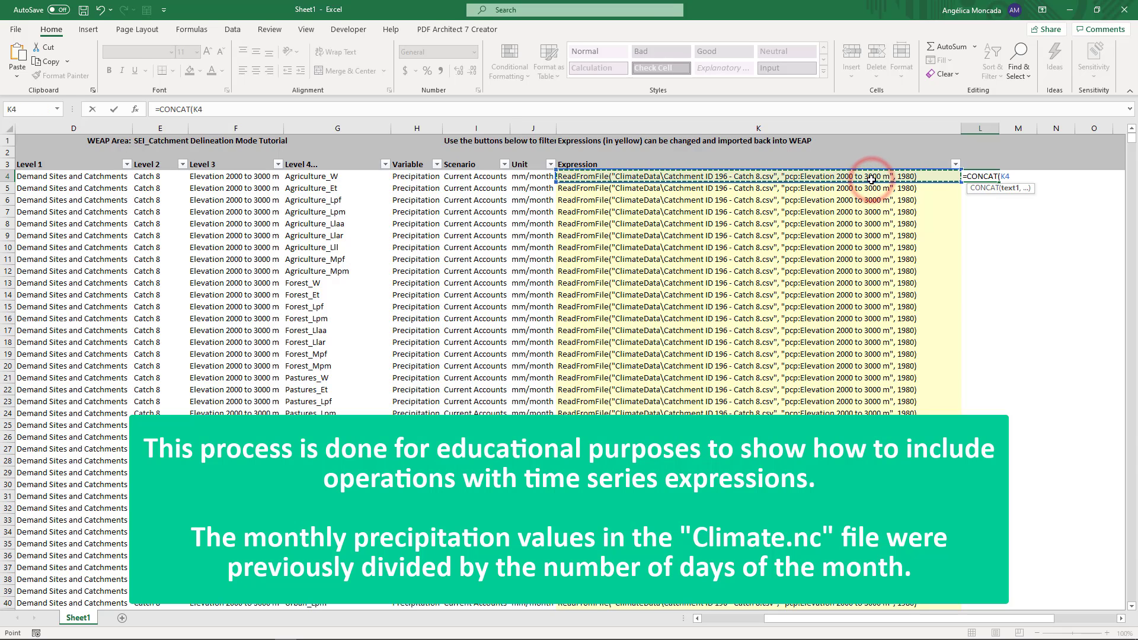
type(",\"*Days")
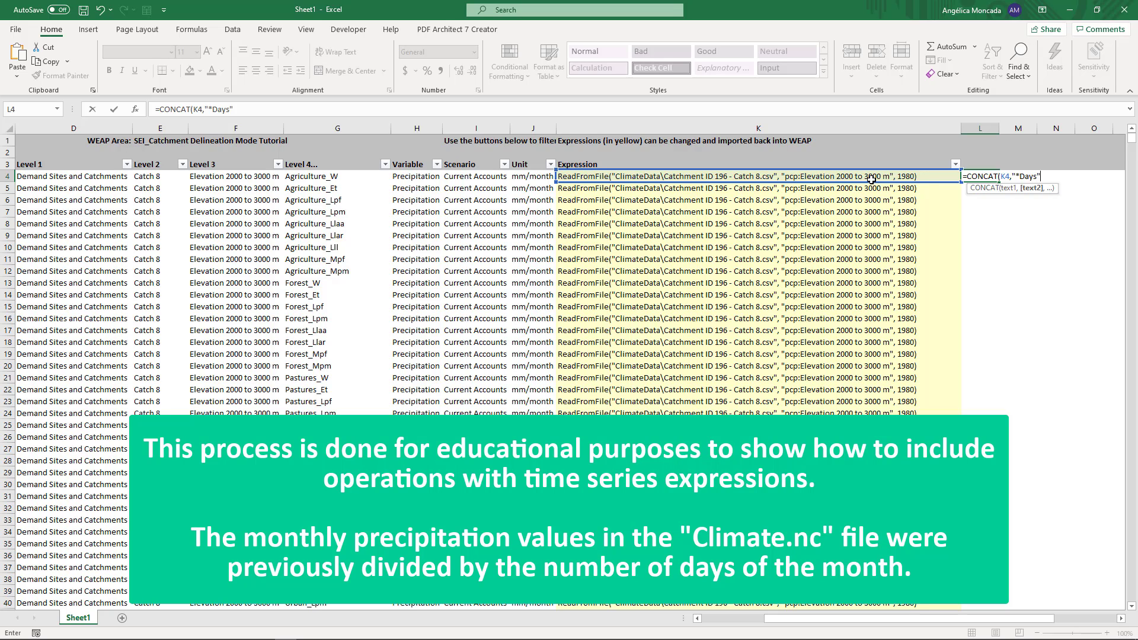
type(")")
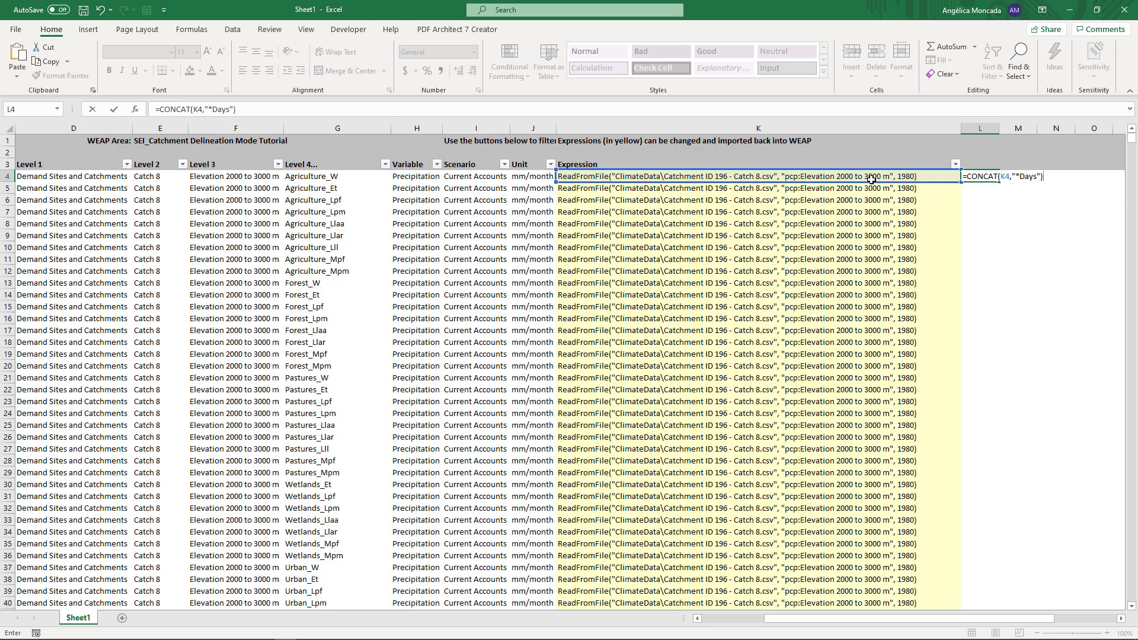
key("Return")
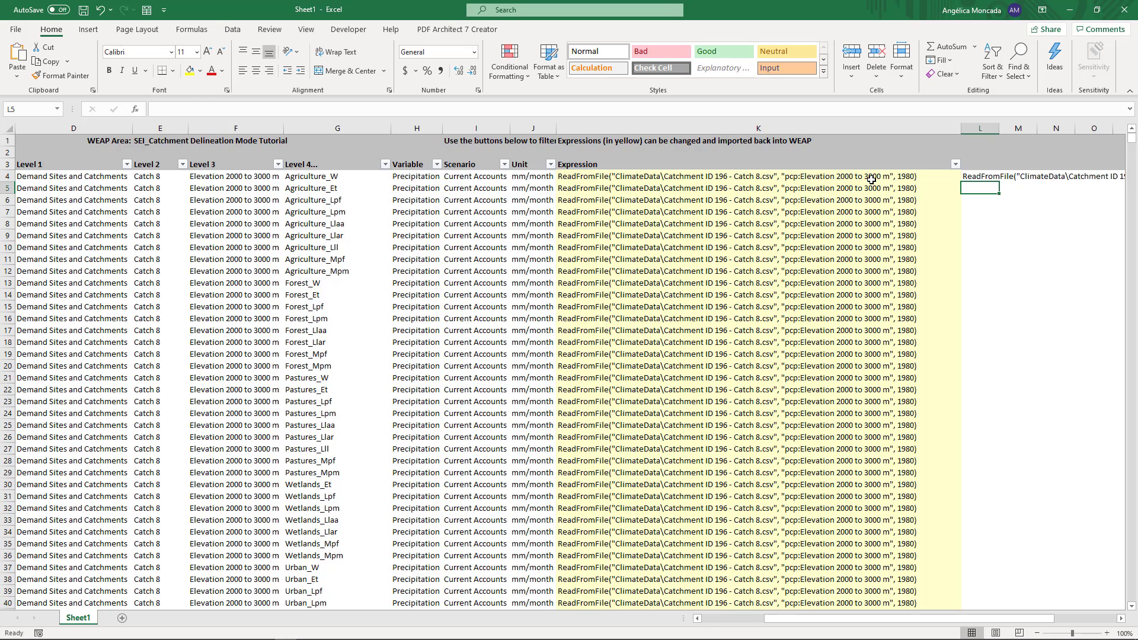
Fill the CONCAT formula from L4 down column L for all exported precipitation rows
left_click_drag(974, 619, 1029, 620)
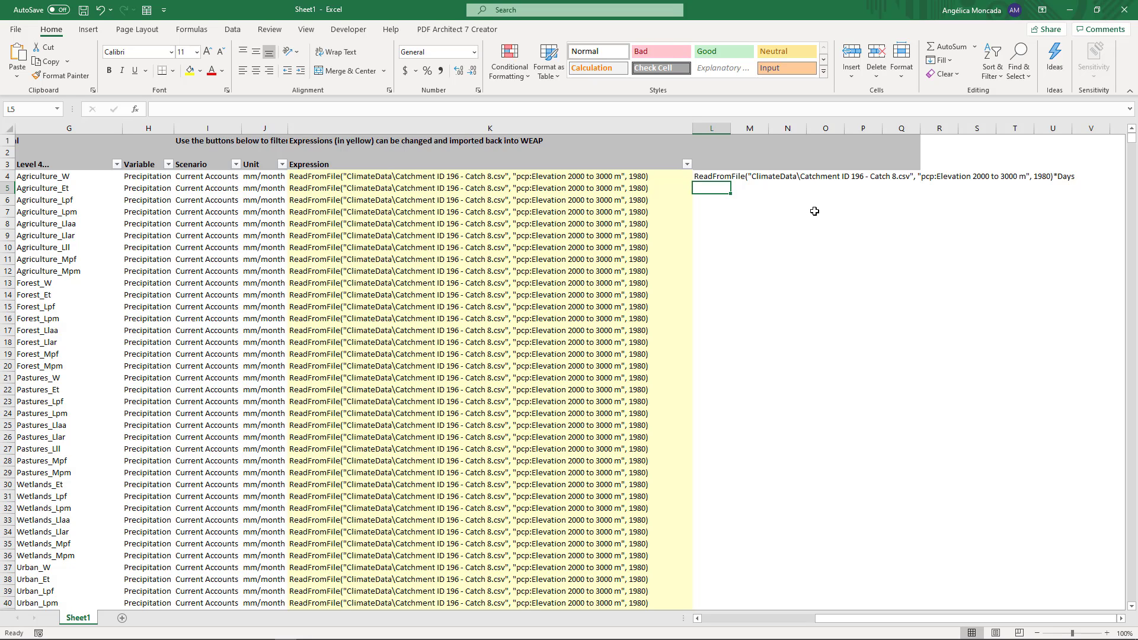
left_click(708, 176)
double_click(730, 180)
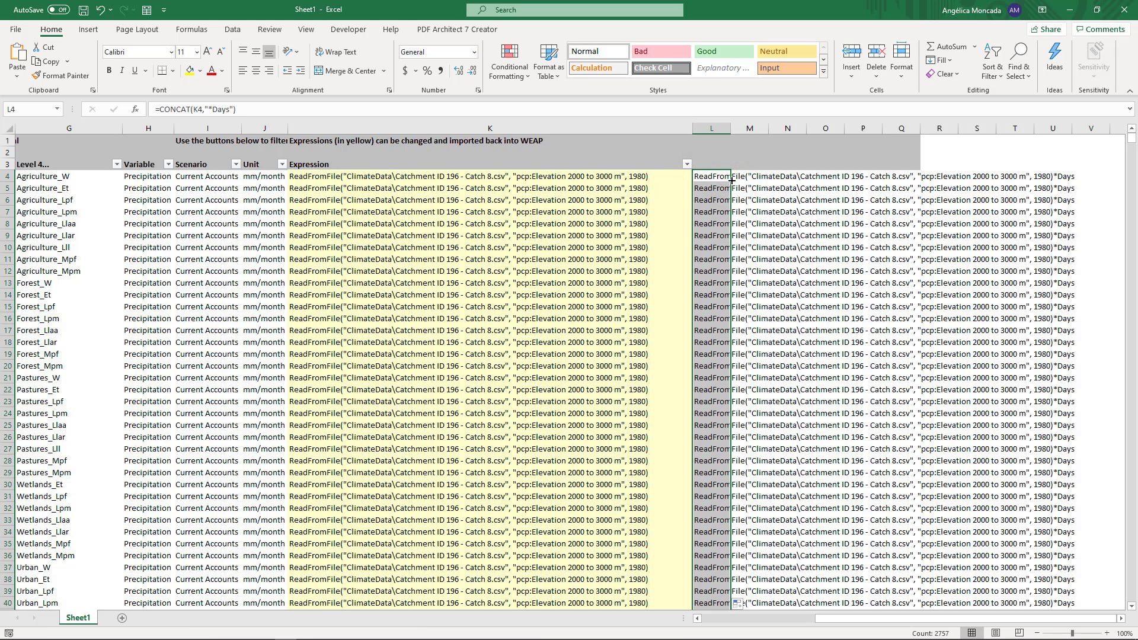
Copy the concatenated expressions from L4 to L2759 and paste them as values over the Expression column starting at K4
left_click(536, 129)
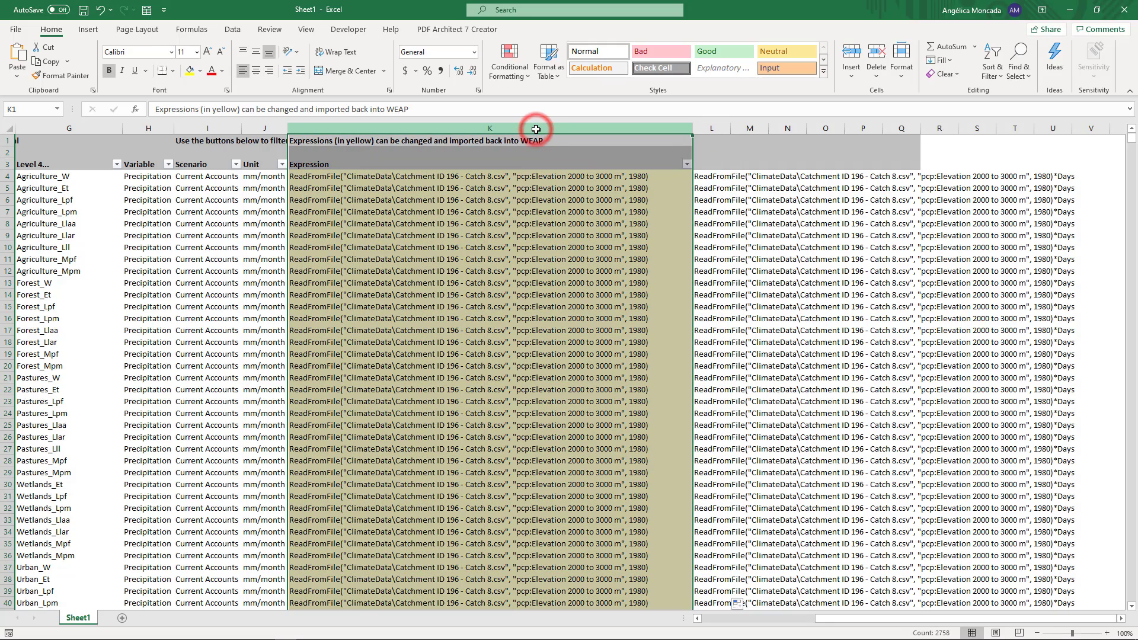
left_click(700, 176)
key("ctrl+shift+Down")
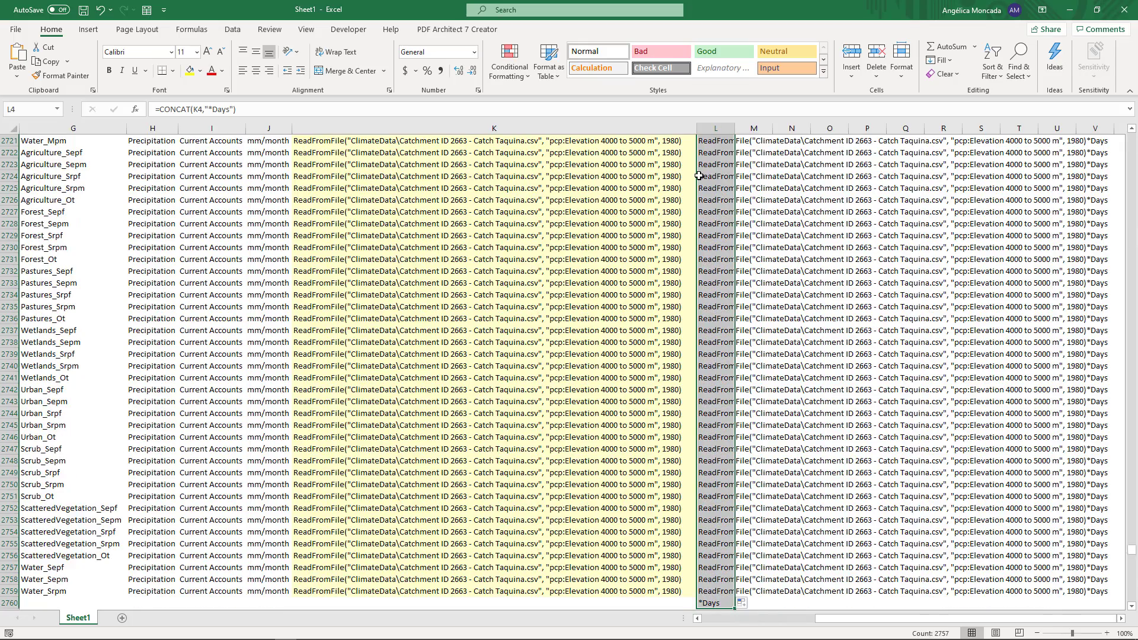
key("shift+Up")
key("ctrl+c")
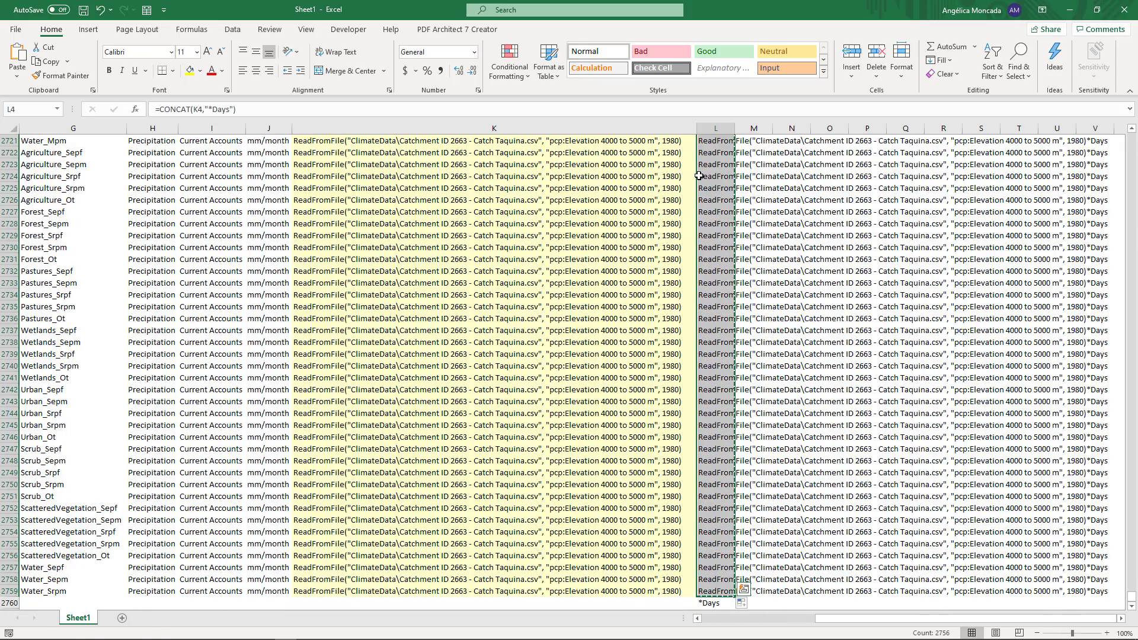
key("ctrl+BackSpace")
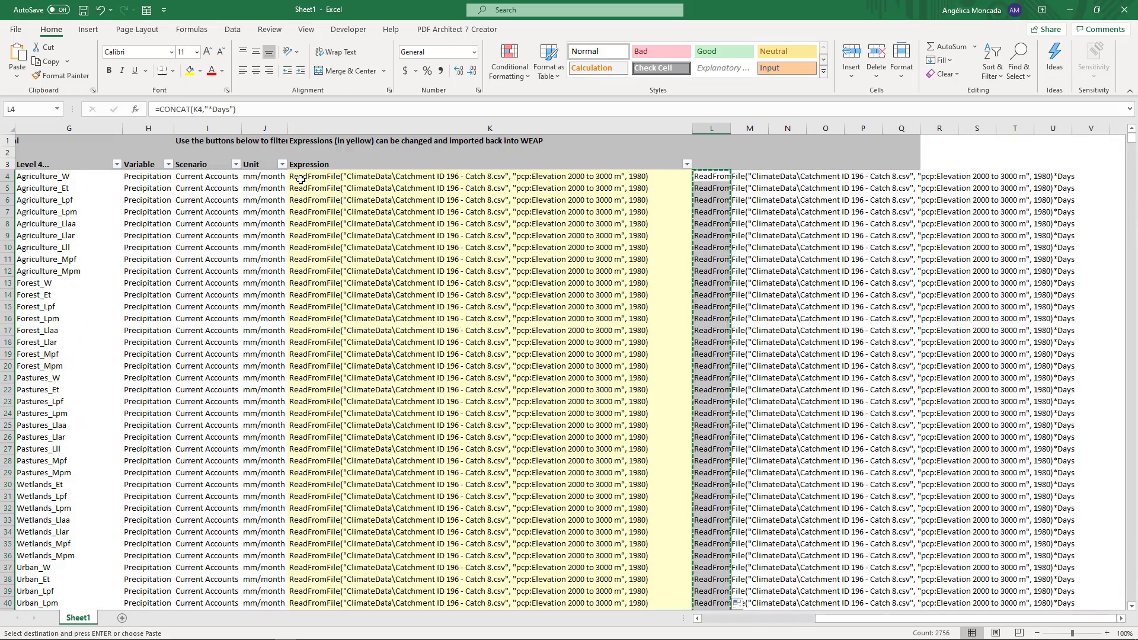
right_click(301, 180)
left_click(359, 243)
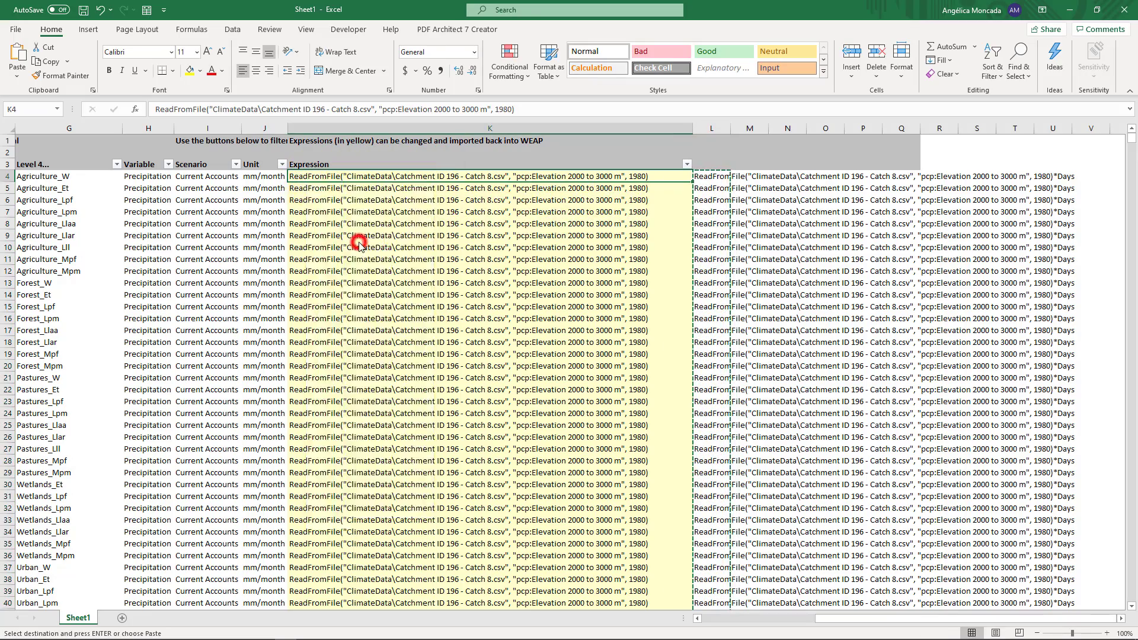
Switch to WEAP and import all the edited expressions from Sheet1 of the Excel workbook
key("alt+Tab")
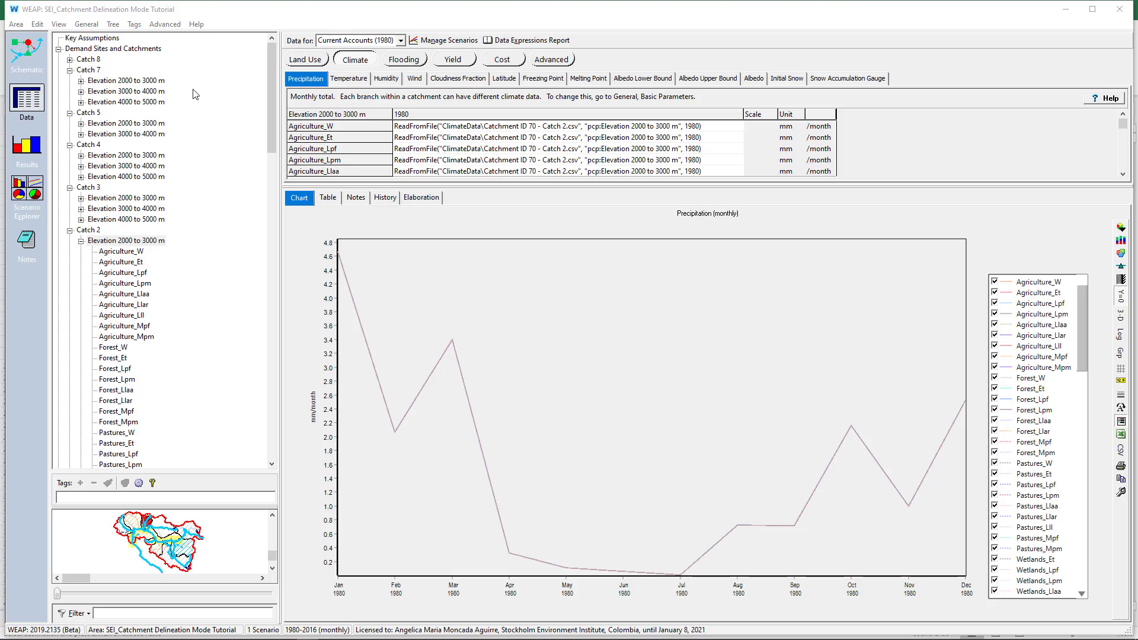
left_click(38, 25)
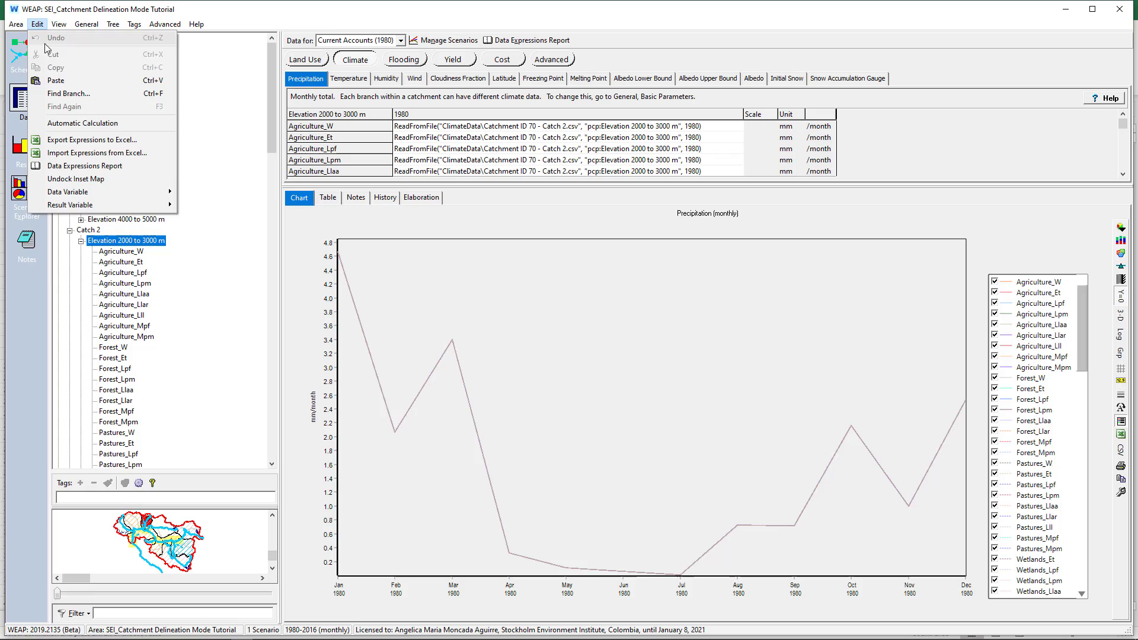
left_click(77, 153)
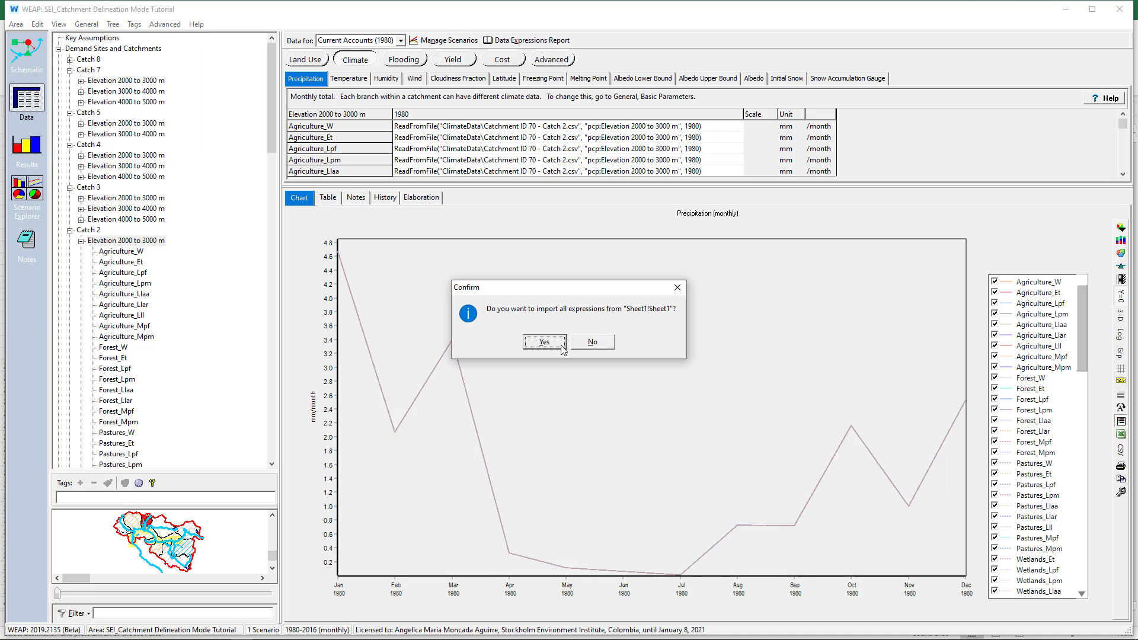
left_click(560, 344)
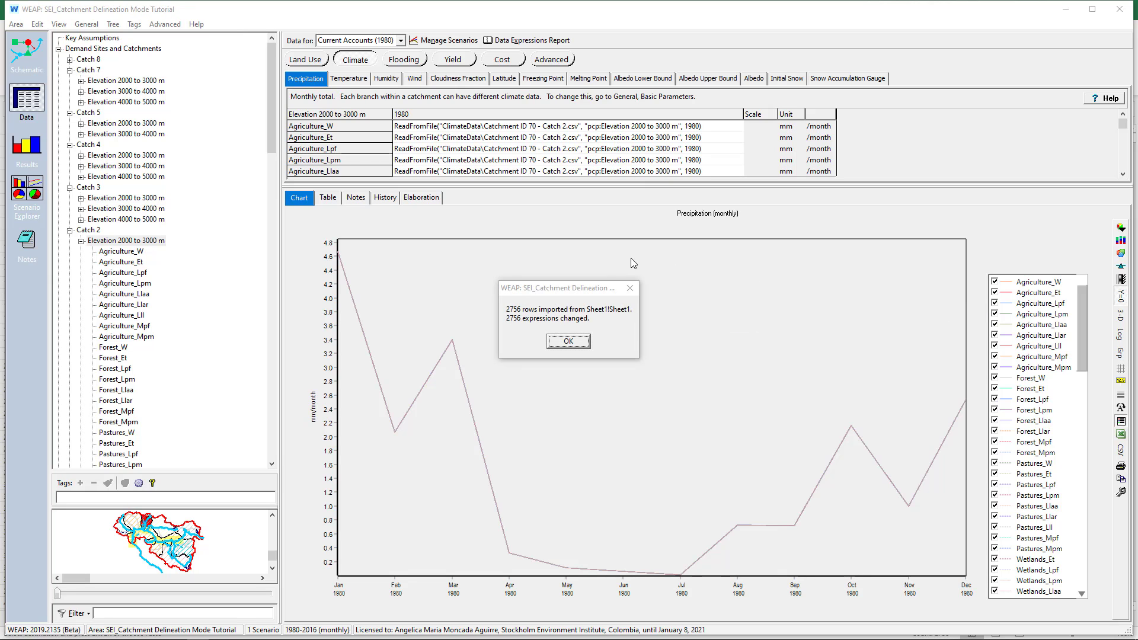
left_click(578, 348)
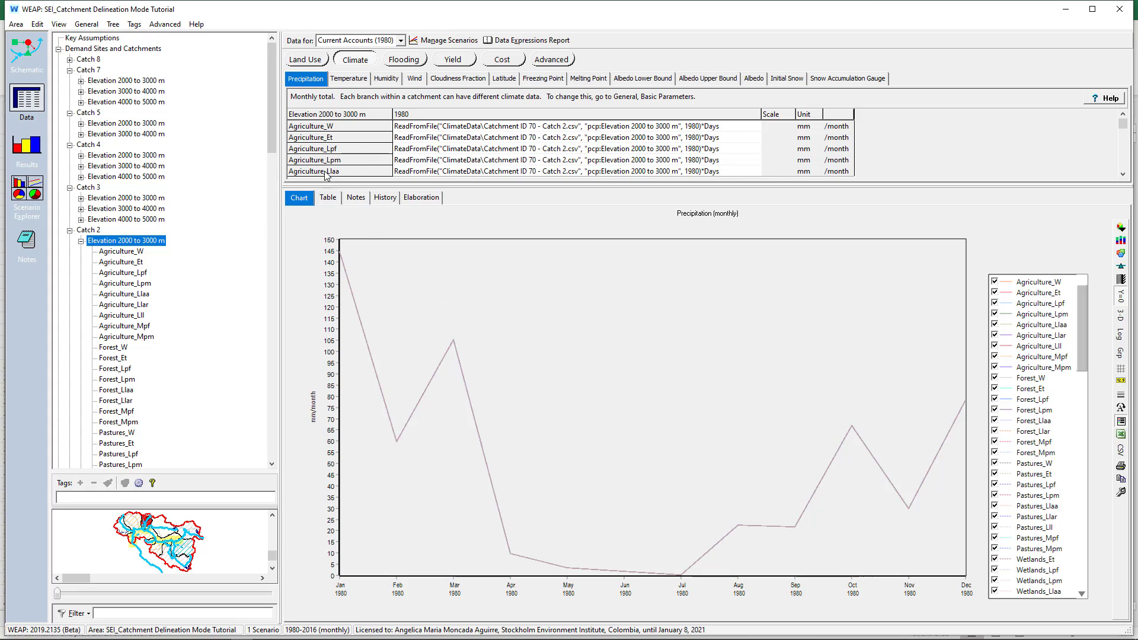
Review the land use parameters of Catch 2, including Kc, Soil Water Capacity, Deep Conductivity and Initial Z2, and check the Key Assumptions branch
left_click(306, 59)
left_click(321, 79)
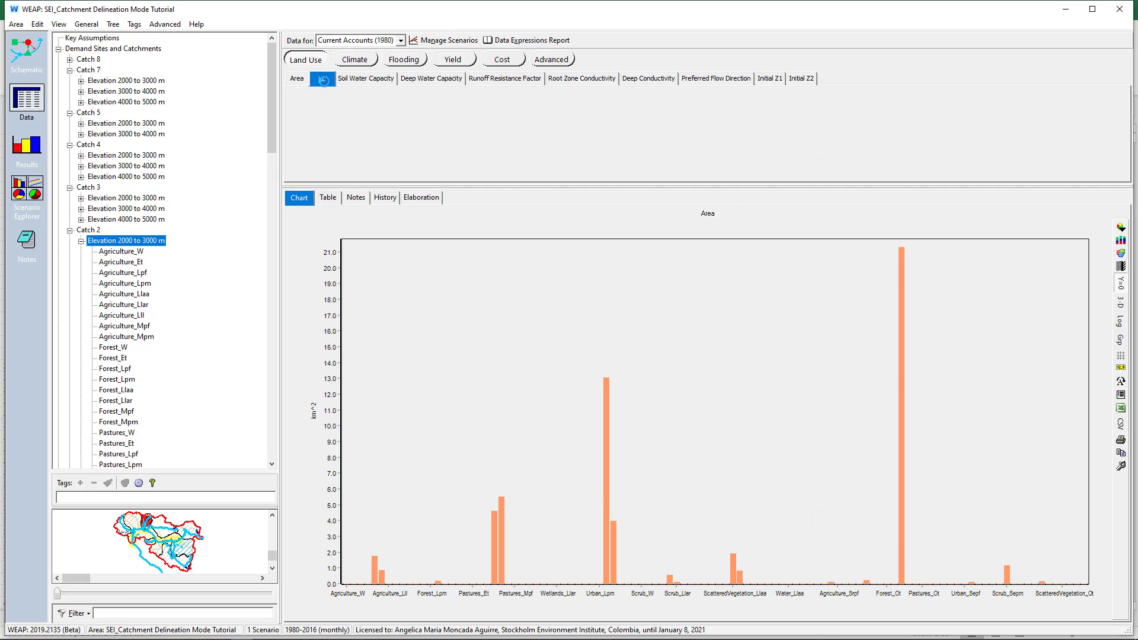
left_click(385, 80)
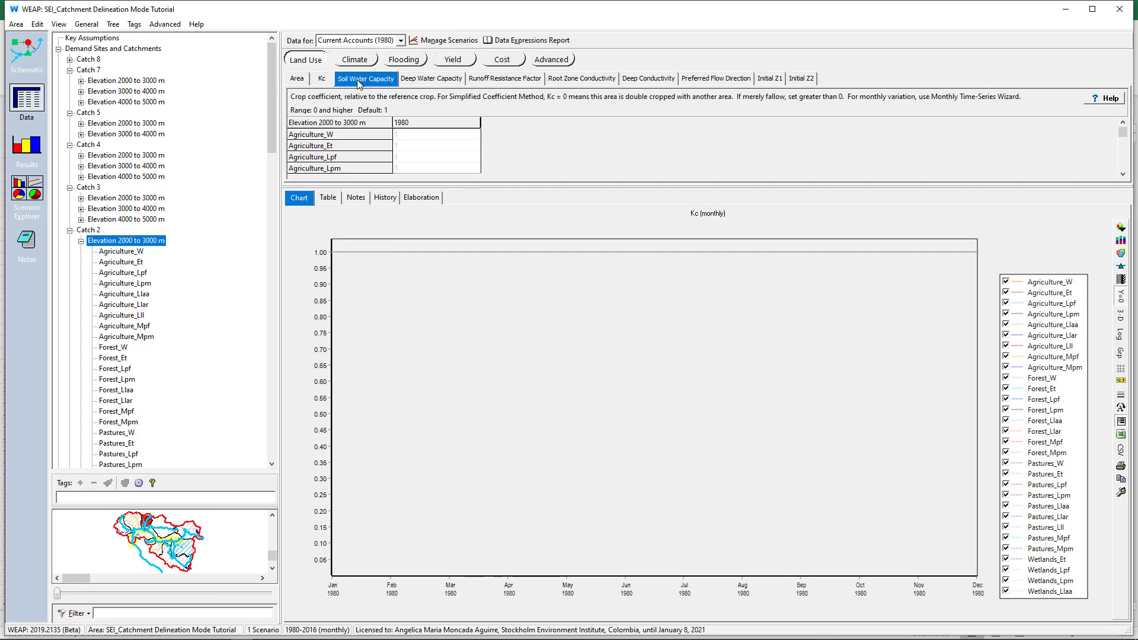
left_click(422, 81)
left_click(428, 81)
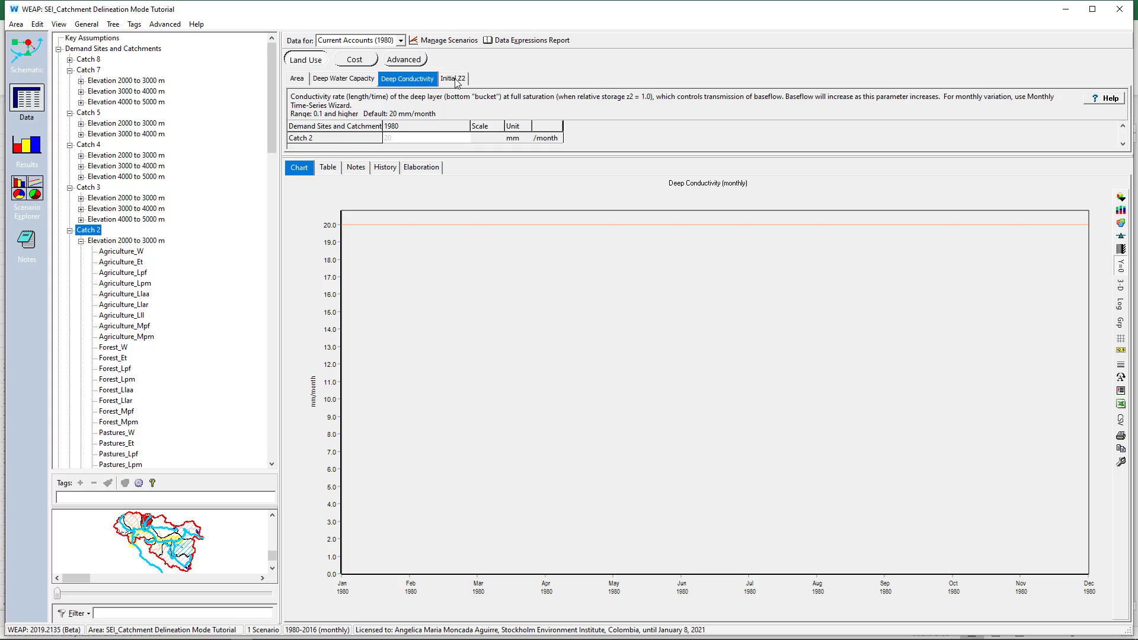
left_click(455, 82)
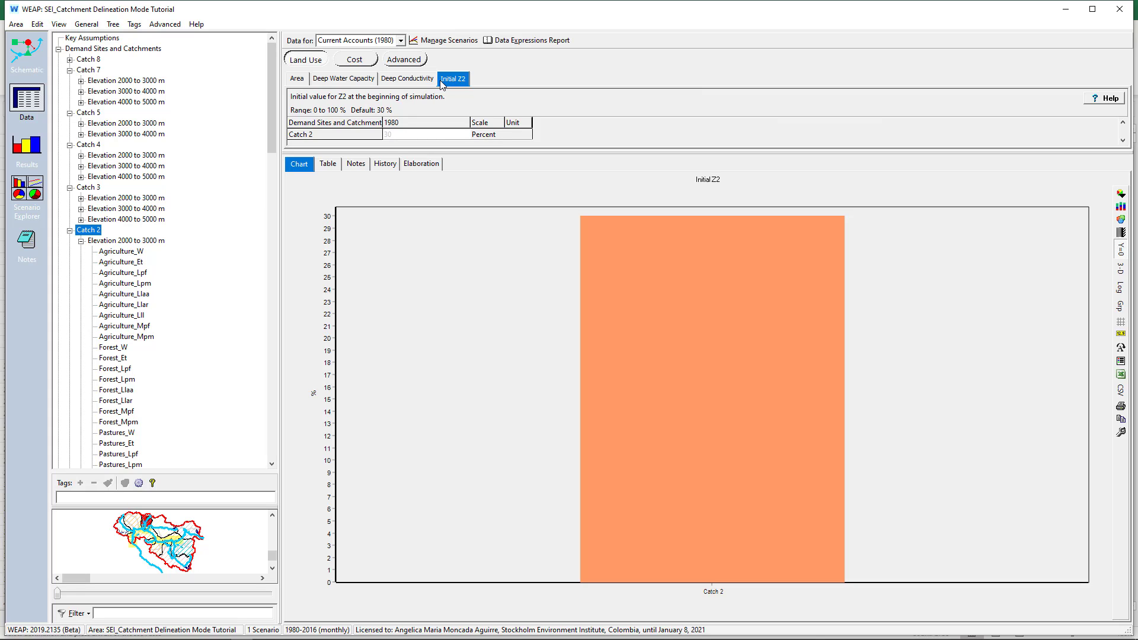
left_click(91, 39)
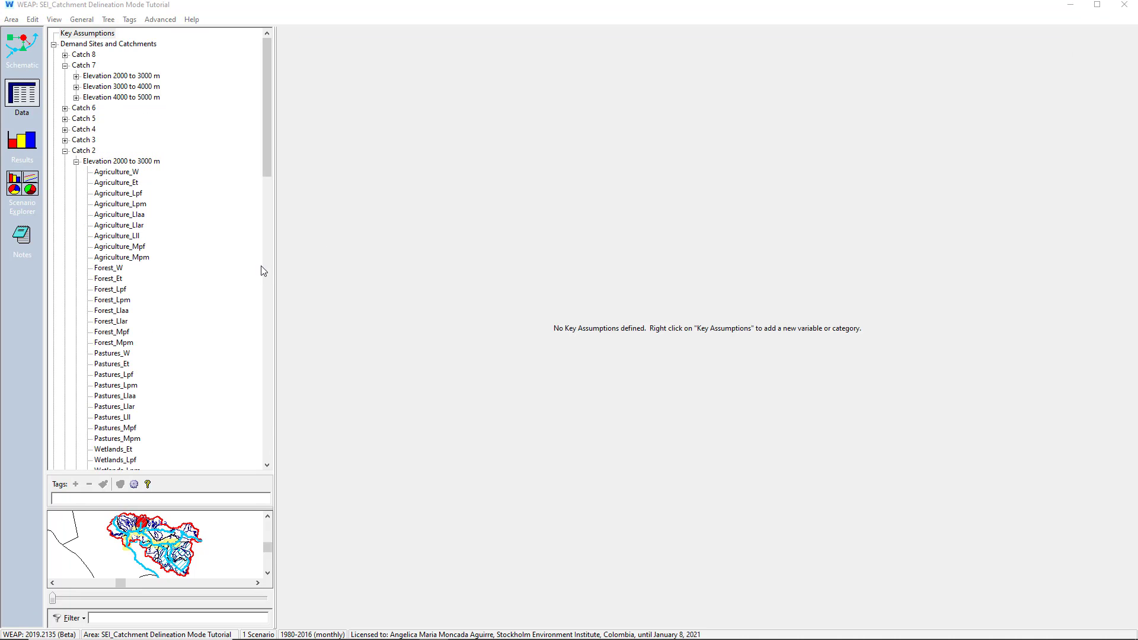
Collapse the whole data tree and run the area script parameters.vbs to create the parameter key assumptions
right_click(246, 268)
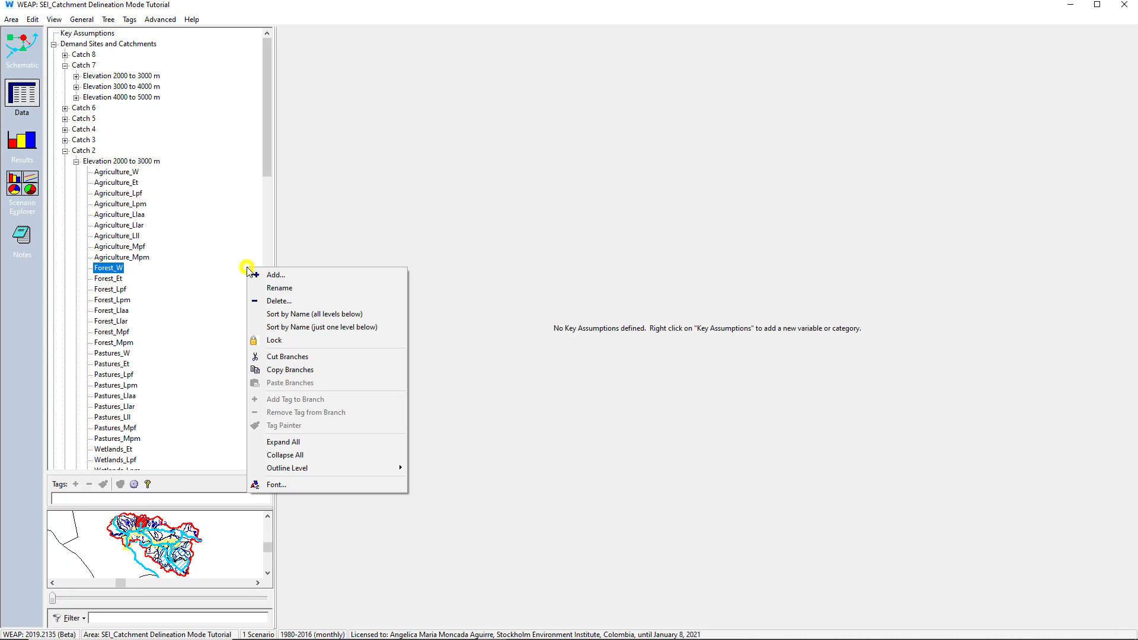
left_click(281, 455)
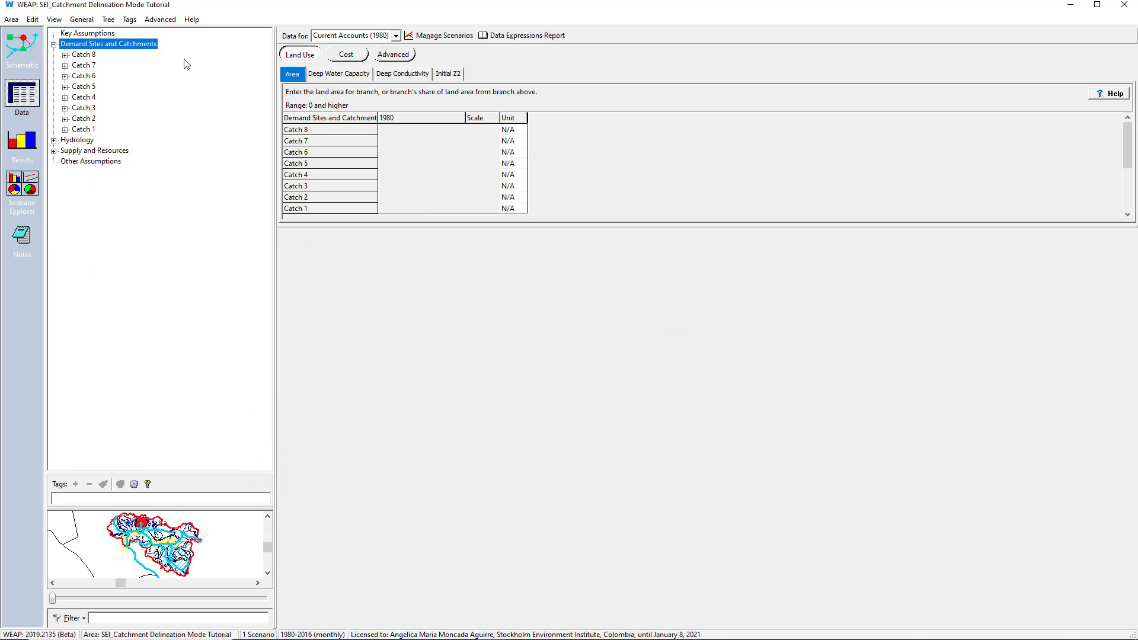
left_click(160, 19)
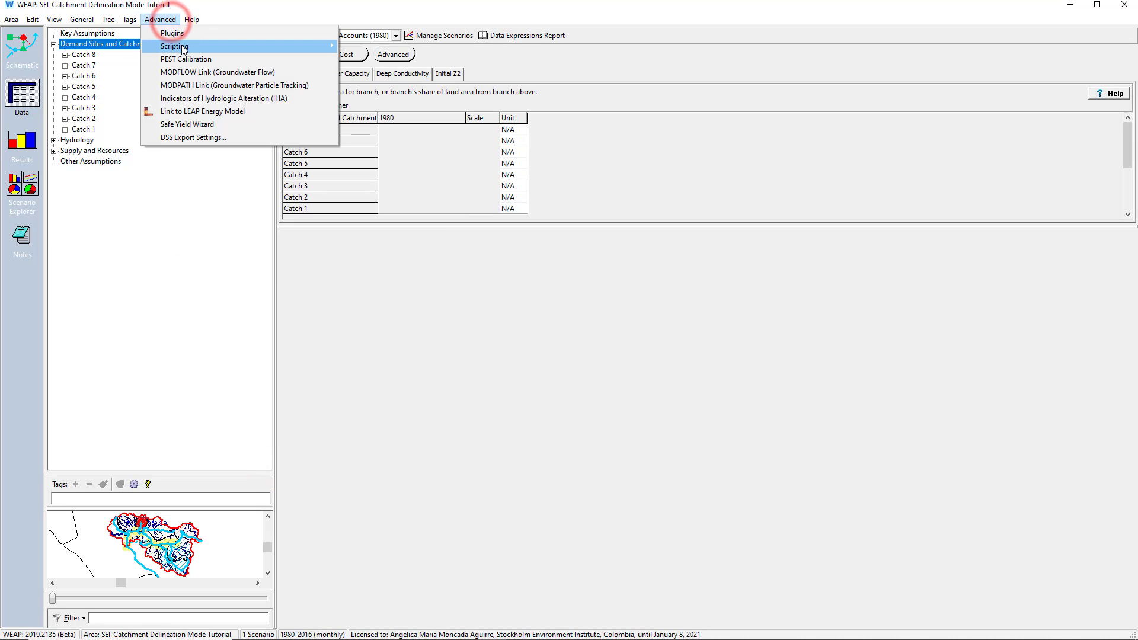
mouse_move(295, 50)
mouse_move(379, 72)
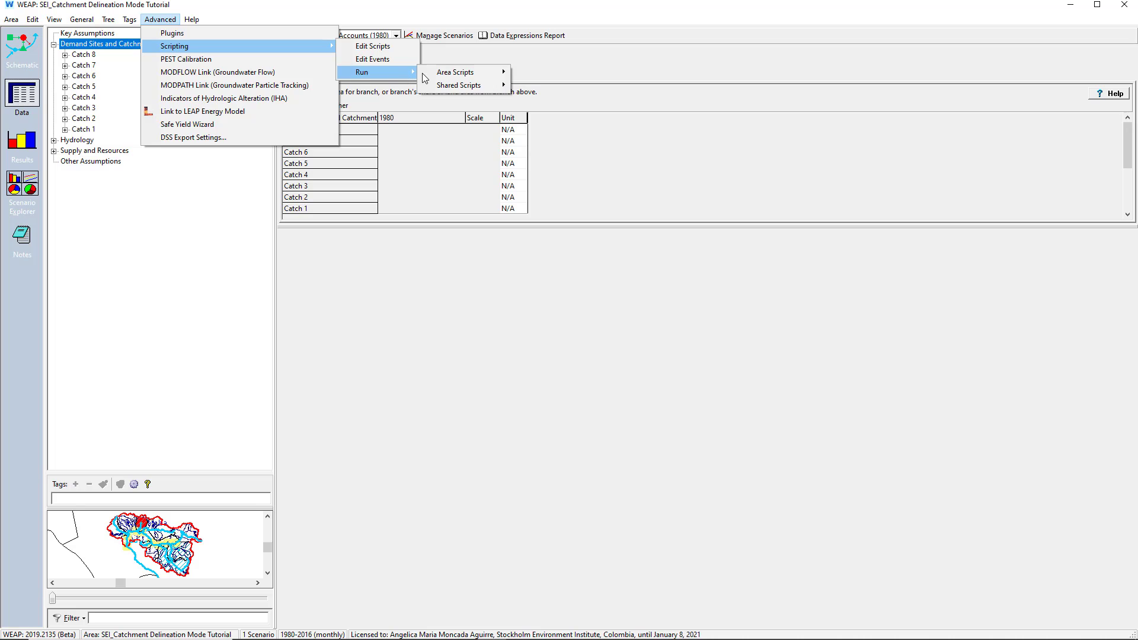
mouse_move(457, 76)
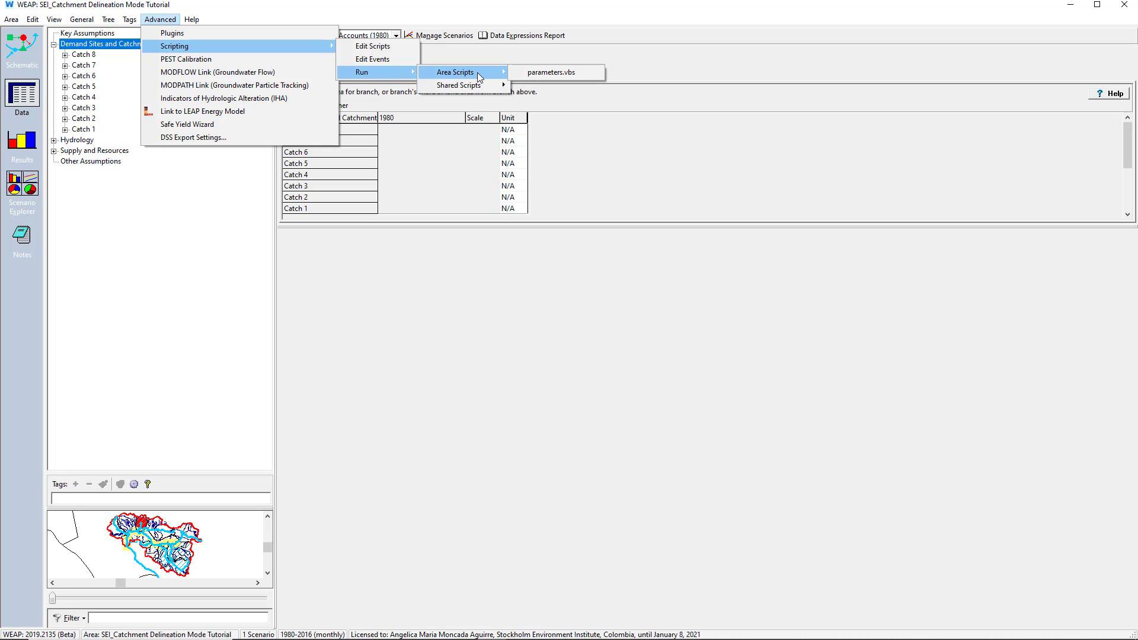
left_click(534, 73)
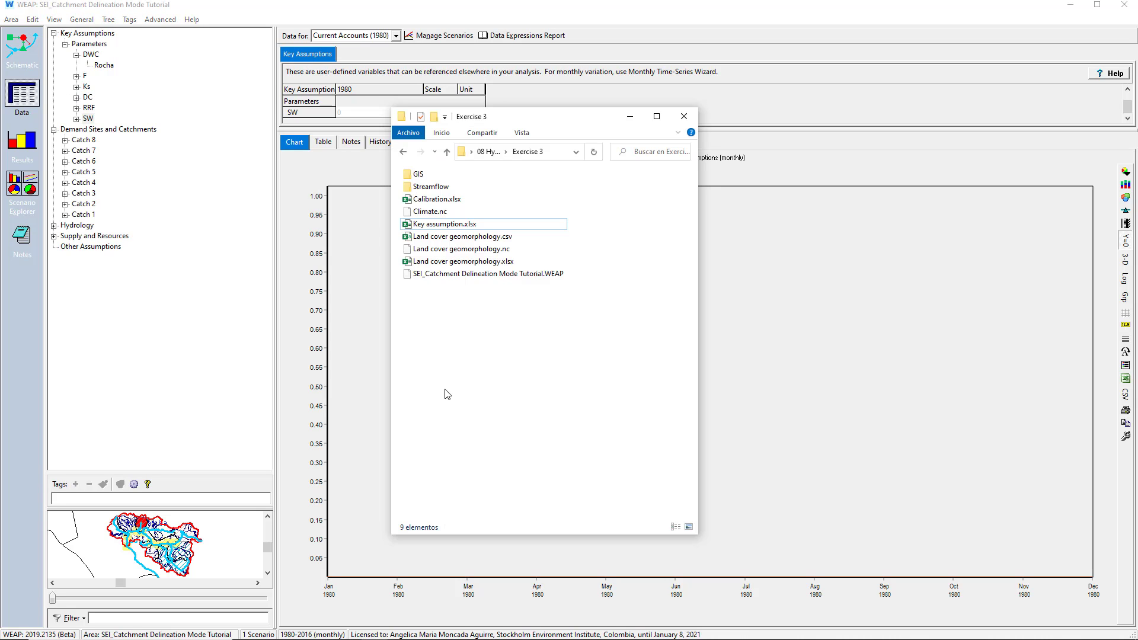
Open Key assumption.xlsx in Excel and examine the Model sheet's soil moisture diagram, parameter structure and land cover and geomorphology classes
double_click(443, 228)
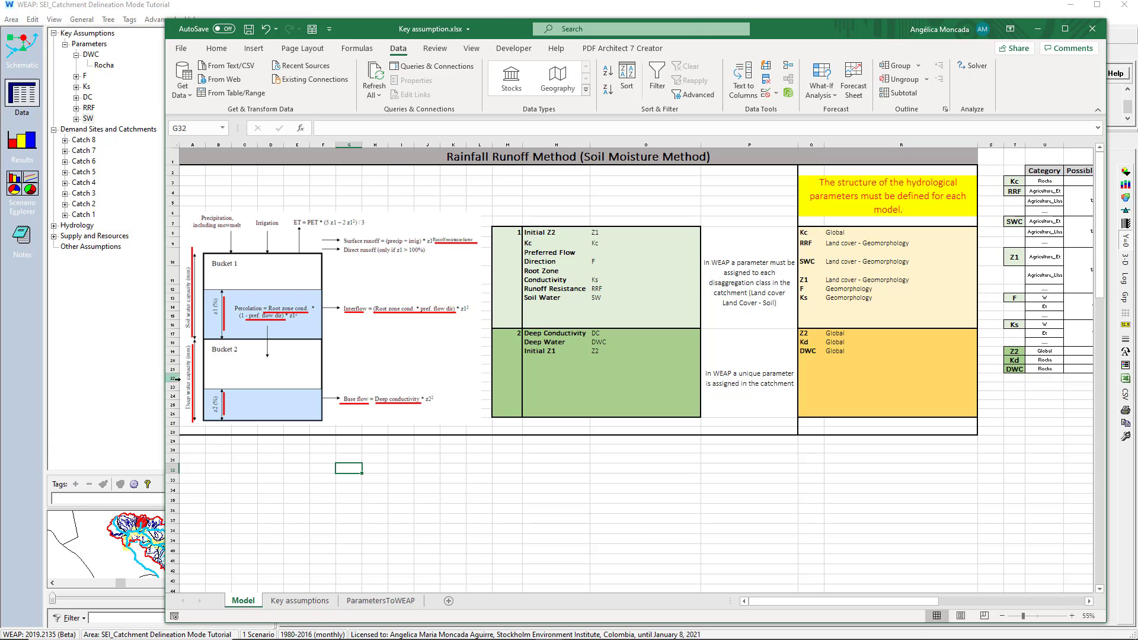
left_click(379, 285)
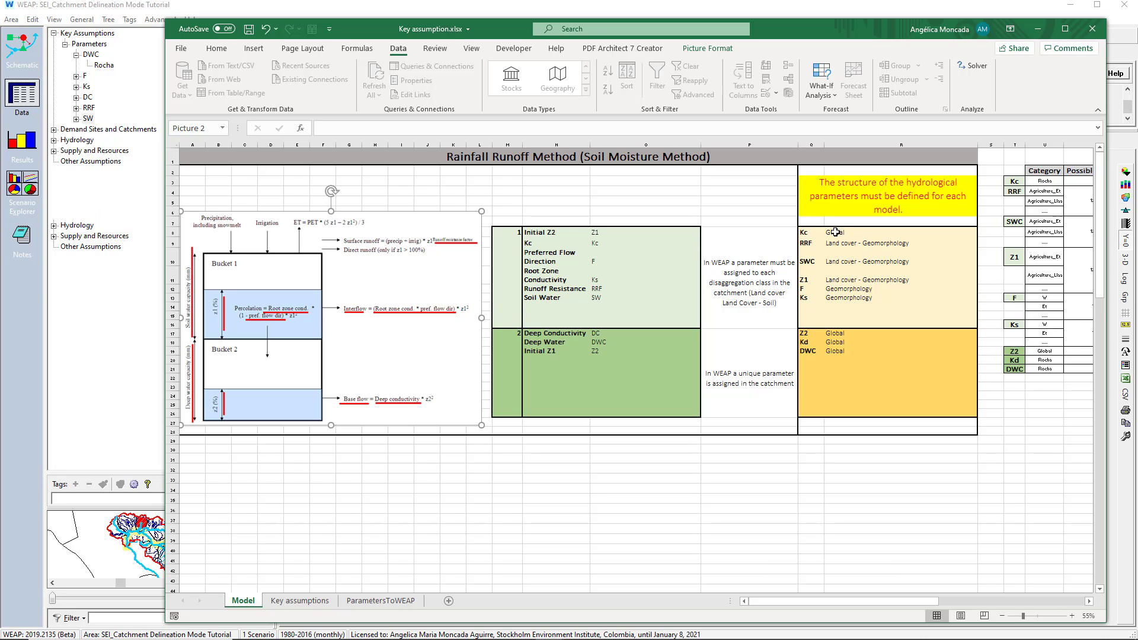
left_click_drag(807, 233, 920, 414)
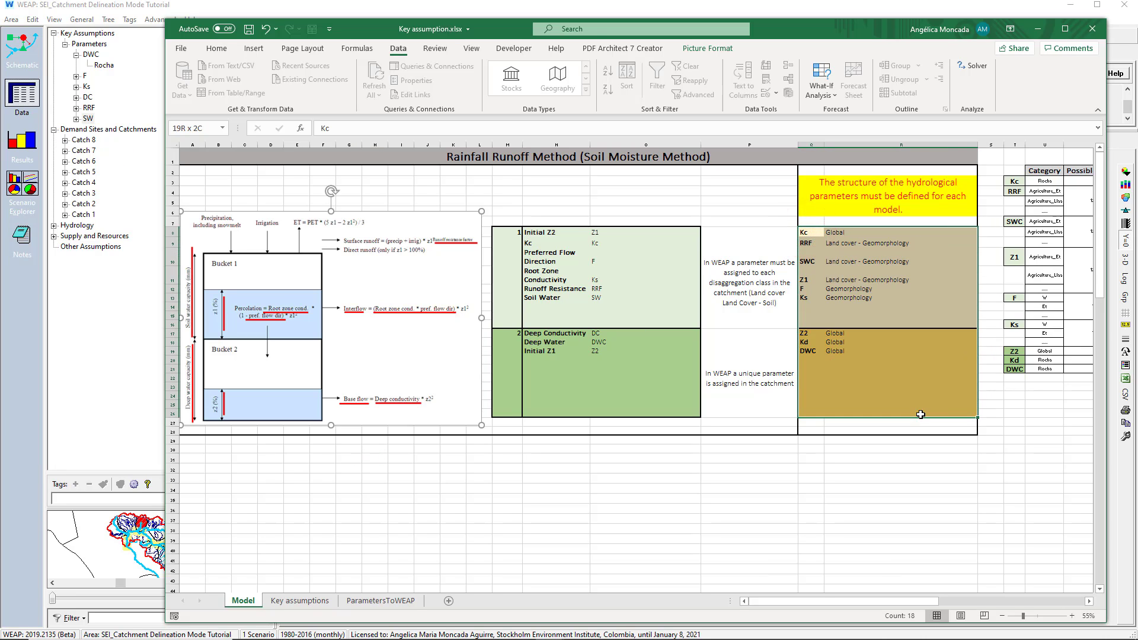
left_click_drag(870, 601, 1025, 614)
left_click_drag(827, 169, 933, 343)
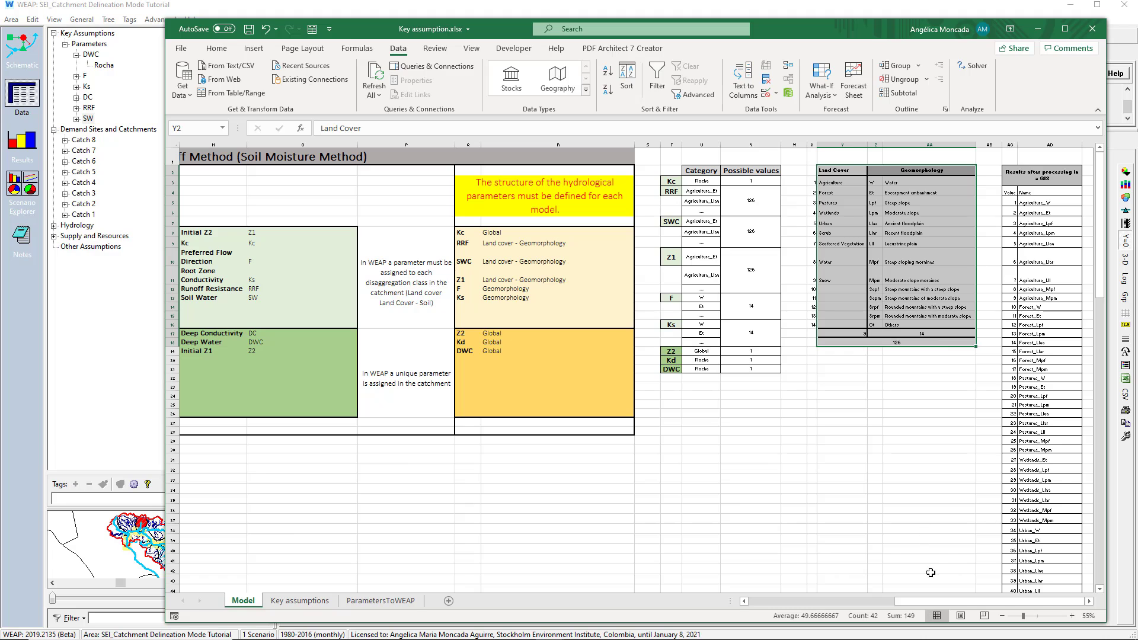
left_click_drag(932, 602, 759, 600)
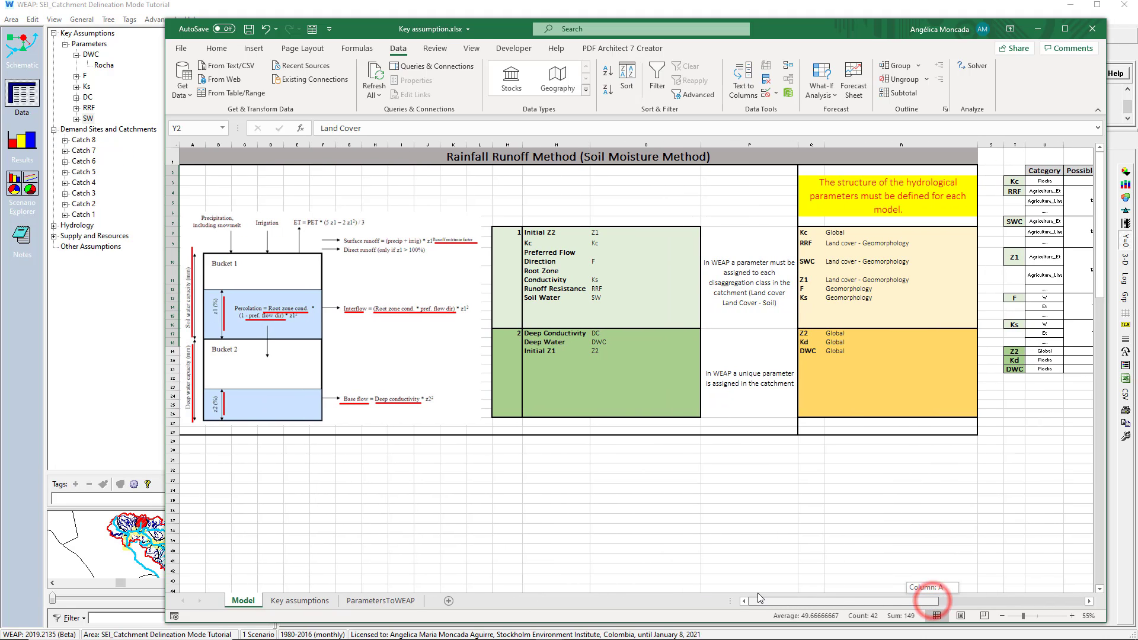
Examine the soil moisture diagram and parameter disaggregation on the Model sheet and the parameter expressions on the Key assumptions sheet
left_click(383, 287)
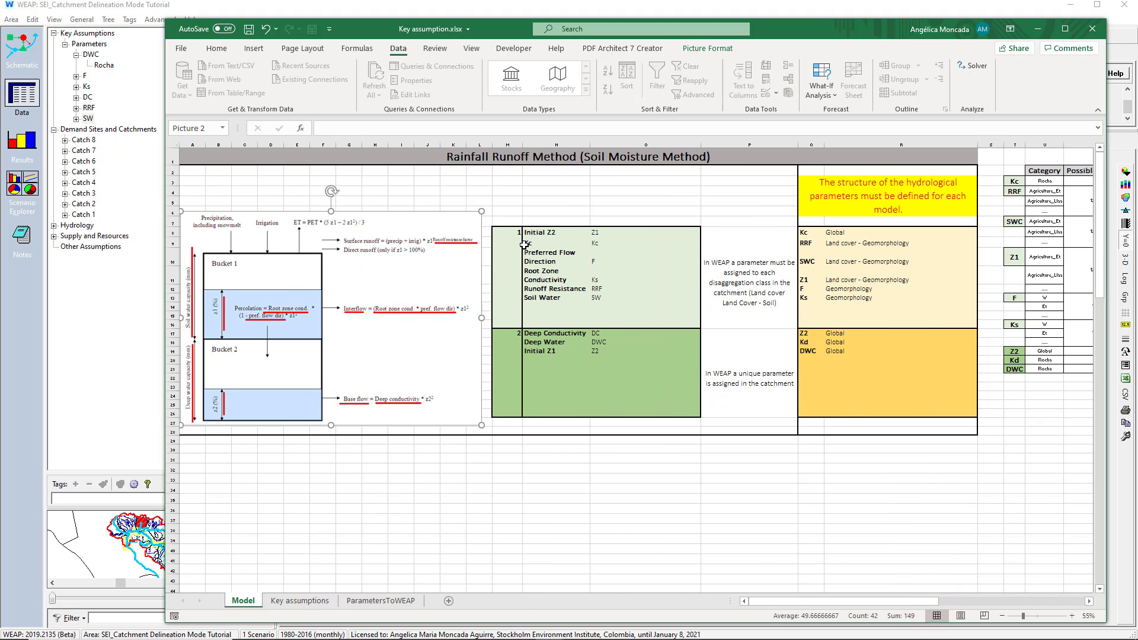
left_click_drag(517, 232, 747, 384)
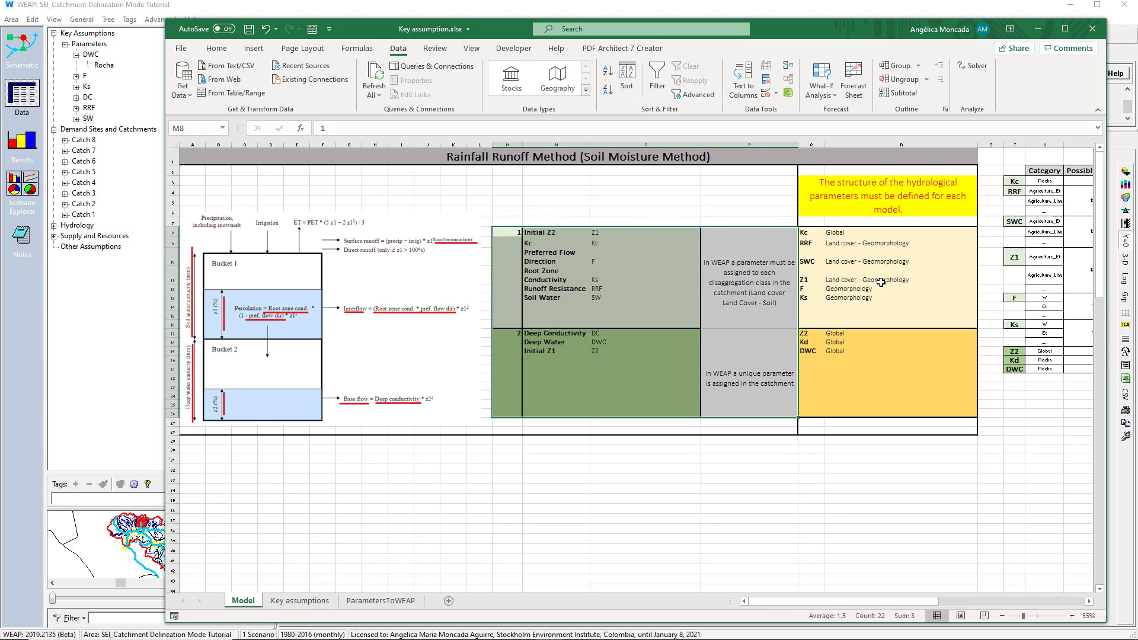
left_click_drag(884, 243, 812, 297)
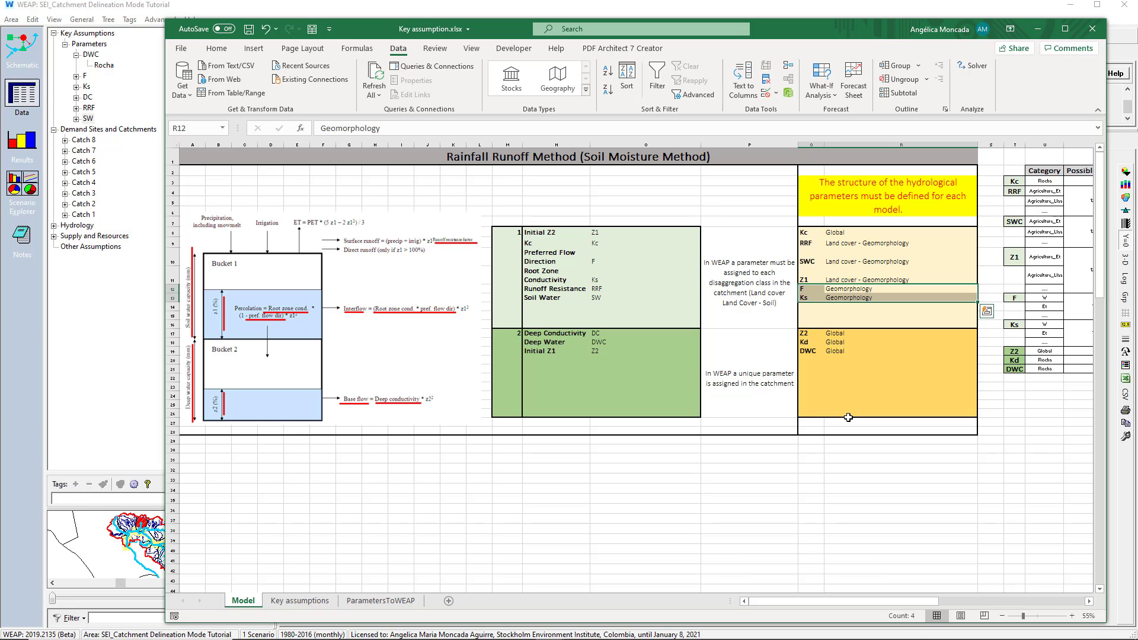
left_click_drag(841, 353, 801, 333)
left_click_drag(826, 235, 806, 233)
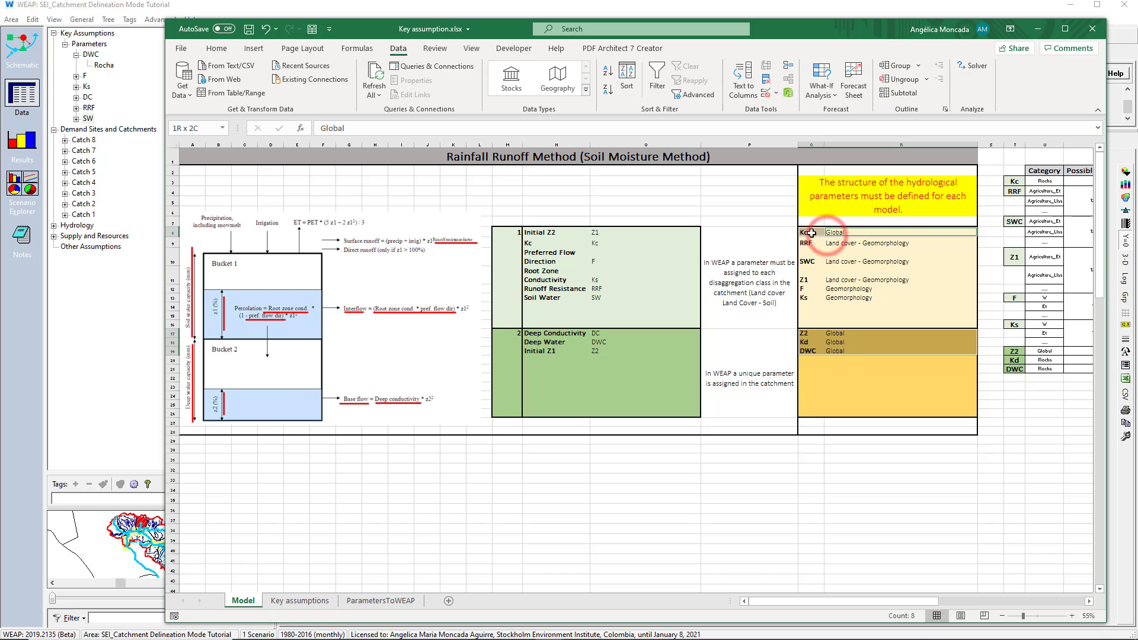
left_click(299, 601)
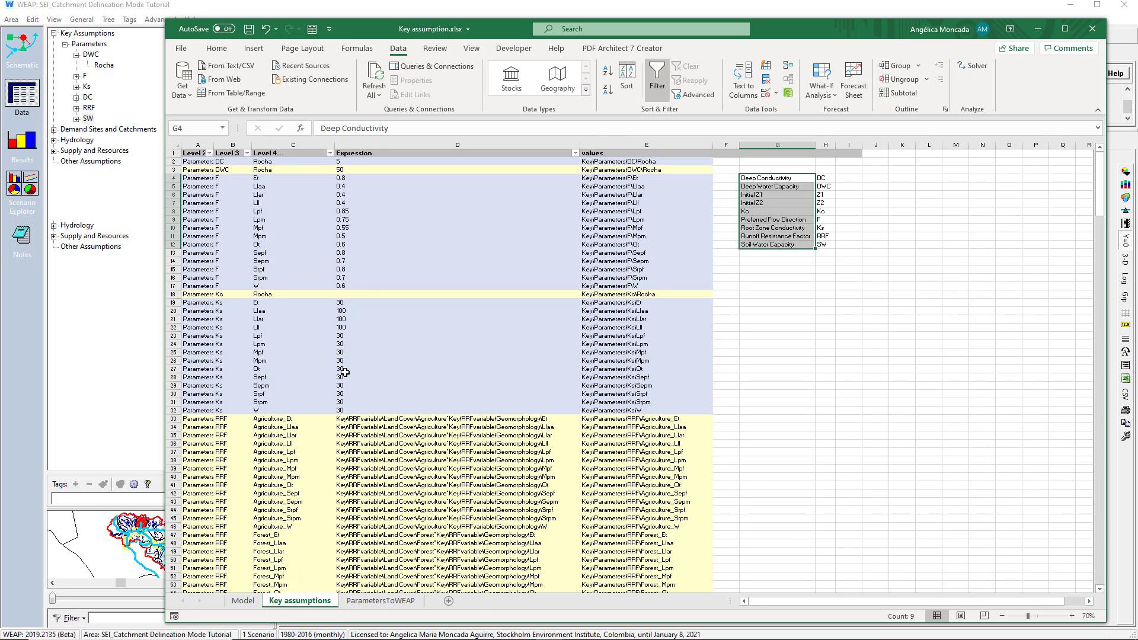
scroll(345, 371, "down", 11)
scroll(345, 372, "down", 20)
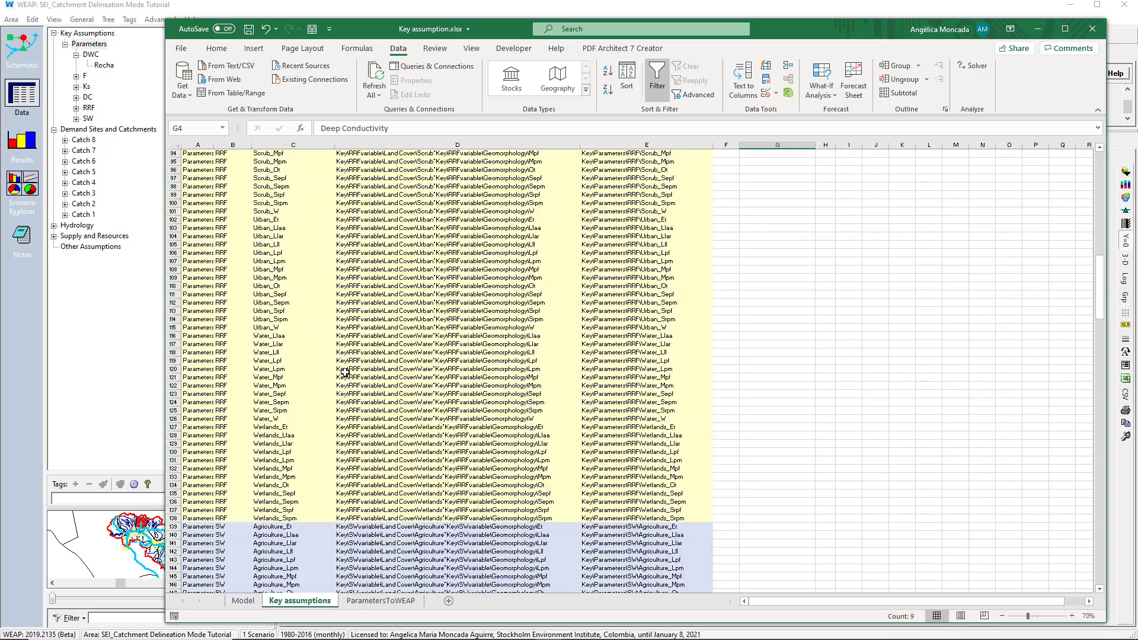
scroll(345, 372, "up", 20)
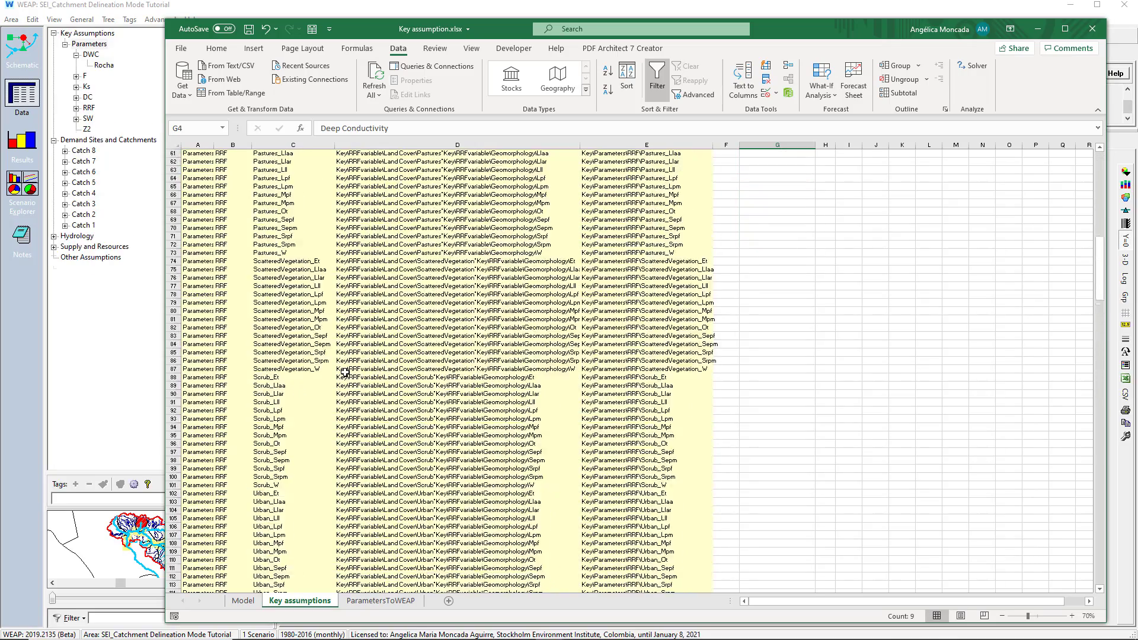
Return to WEAP, collapse the data tree and inspect the DWC, F, Ks and SW branches under the Parameters key assumption
left_click(1037, 29)
left_click(630, 116)
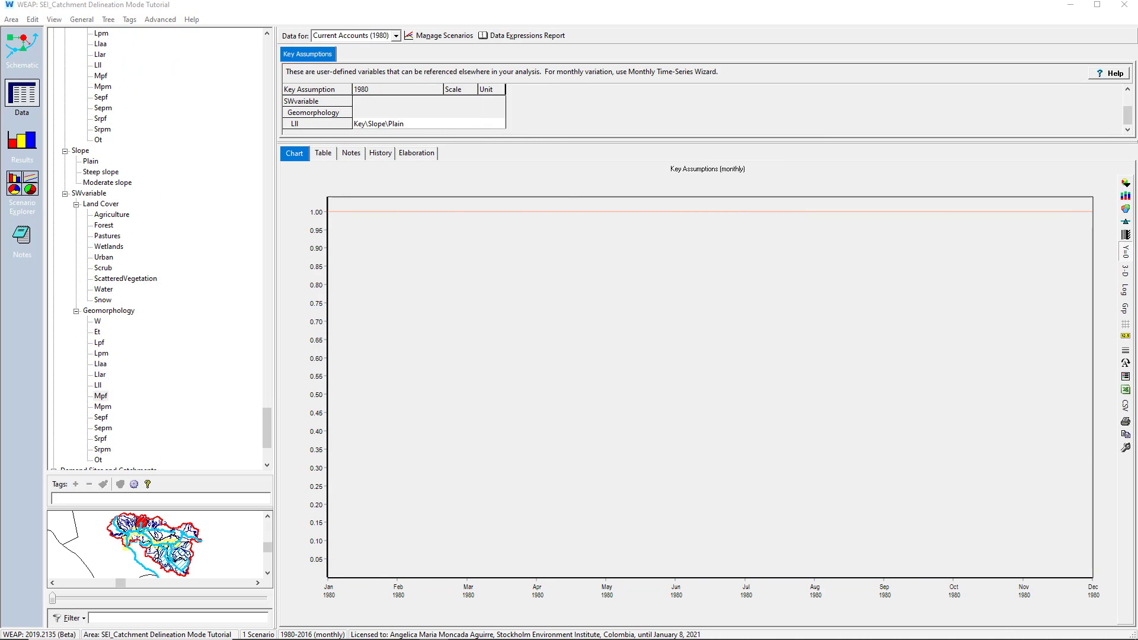
left_click(269, 428)
left_click_drag(269, 428, 309, 56)
right_click(207, 87)
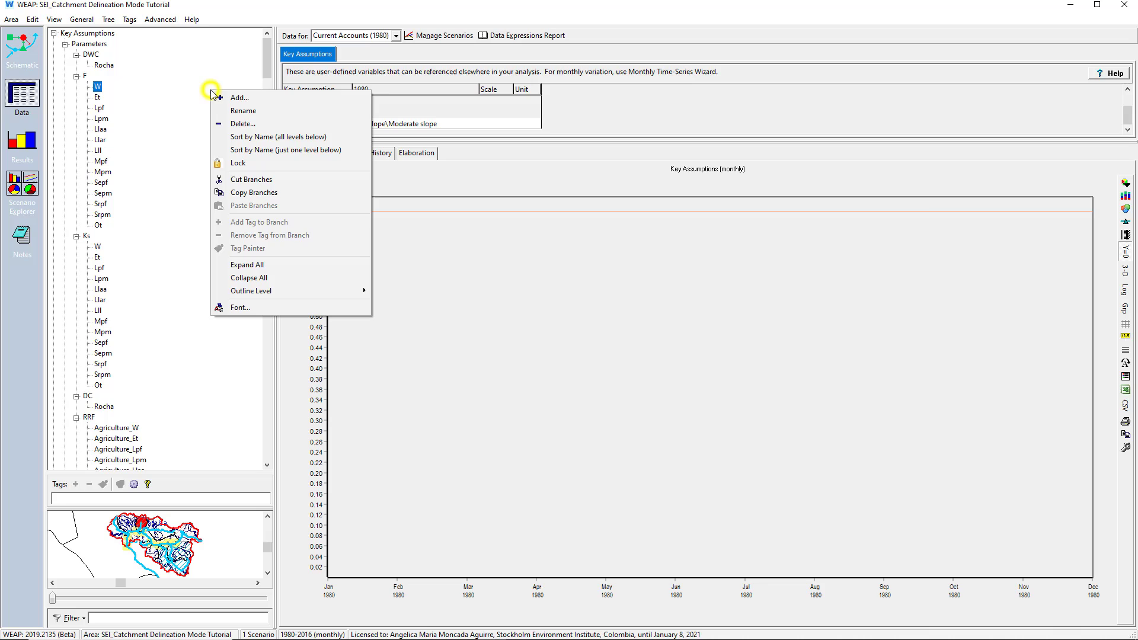
left_click(231, 276)
left_click(65, 44)
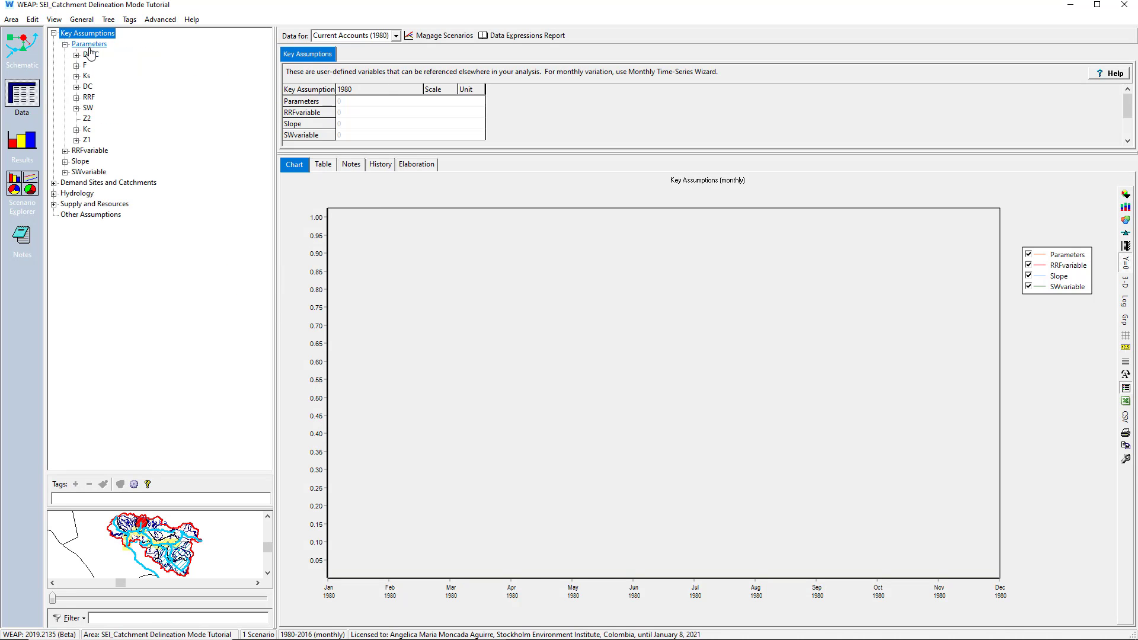
left_click(76, 55)
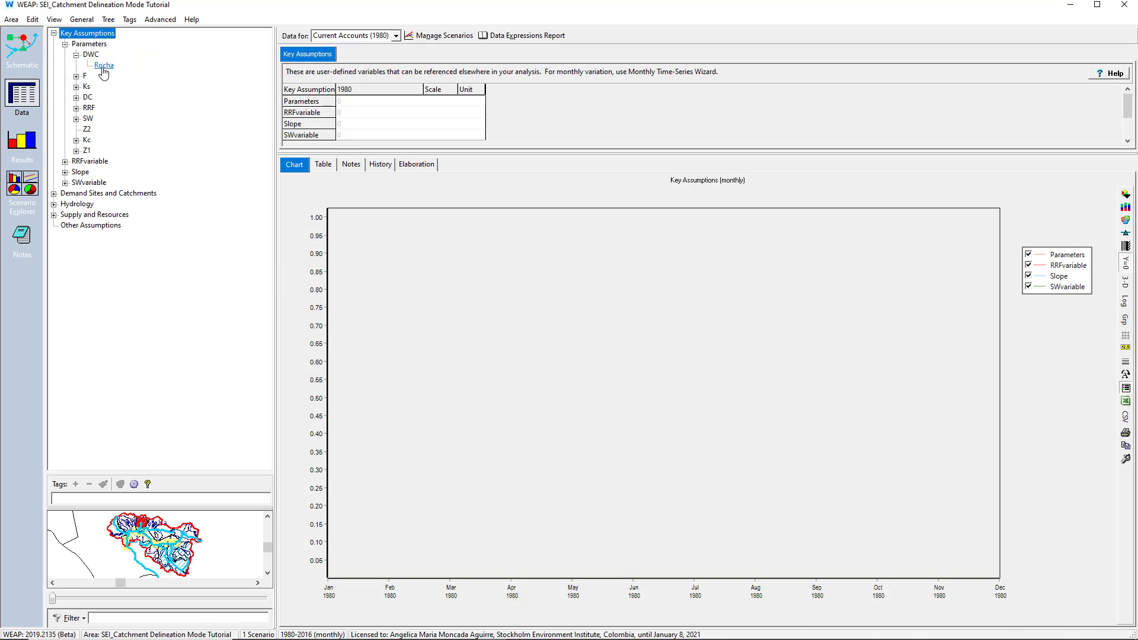
left_click(77, 76)
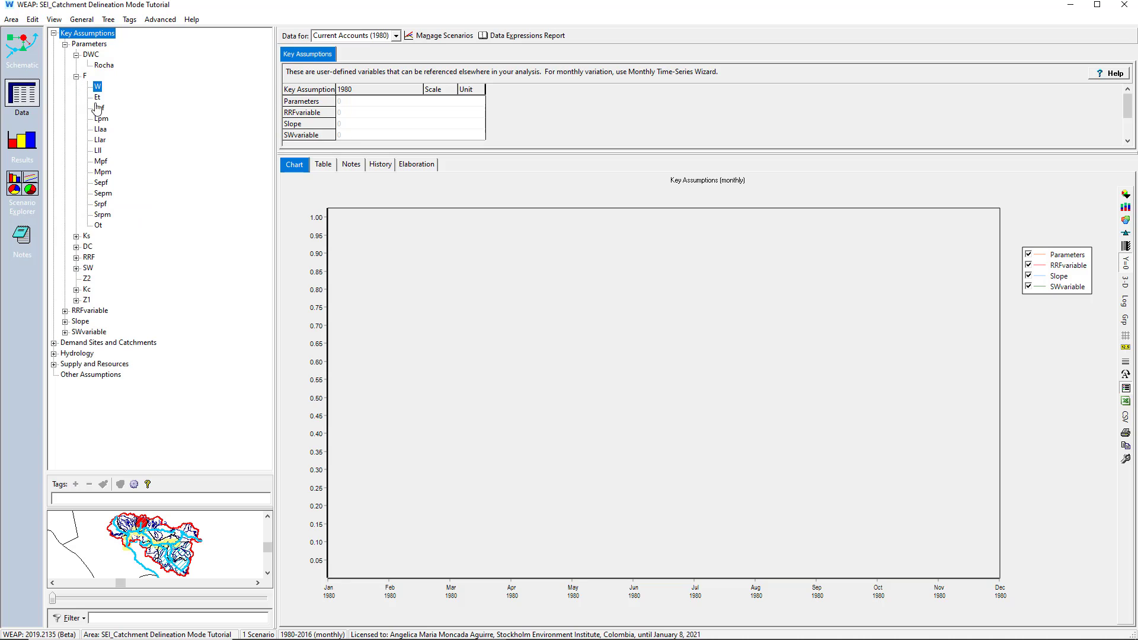
left_click(76, 237)
left_click(77, 418)
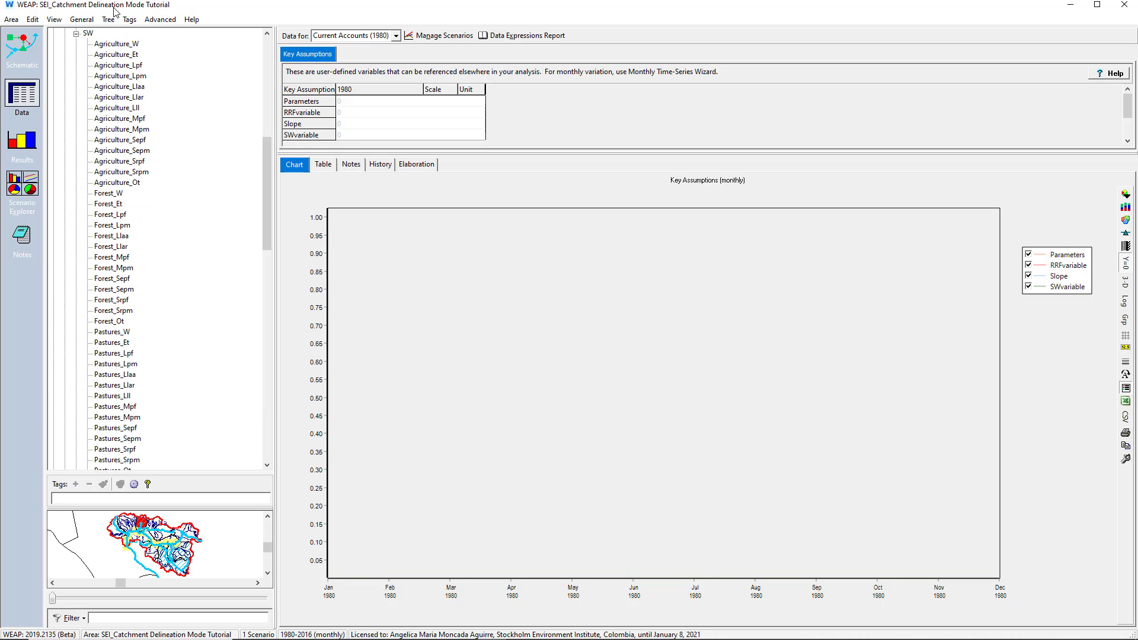
Save a version of the area with the comment My Basins
left_click(625, 342)
left_click(11, 19)
left_click(23, 102)
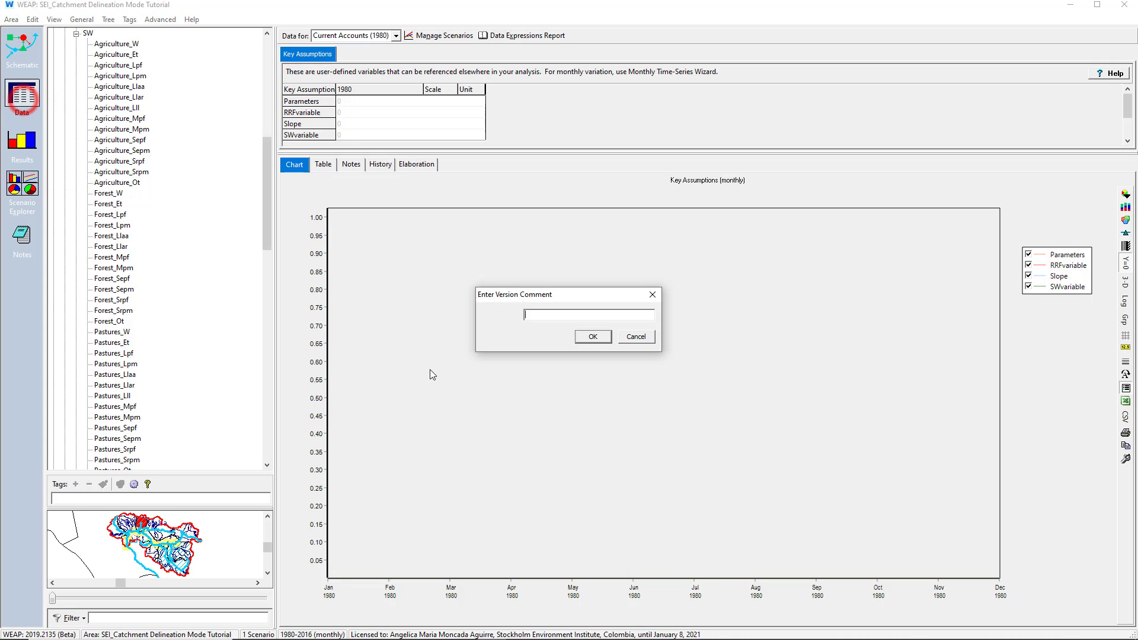
type("My Basins")
key("Return")
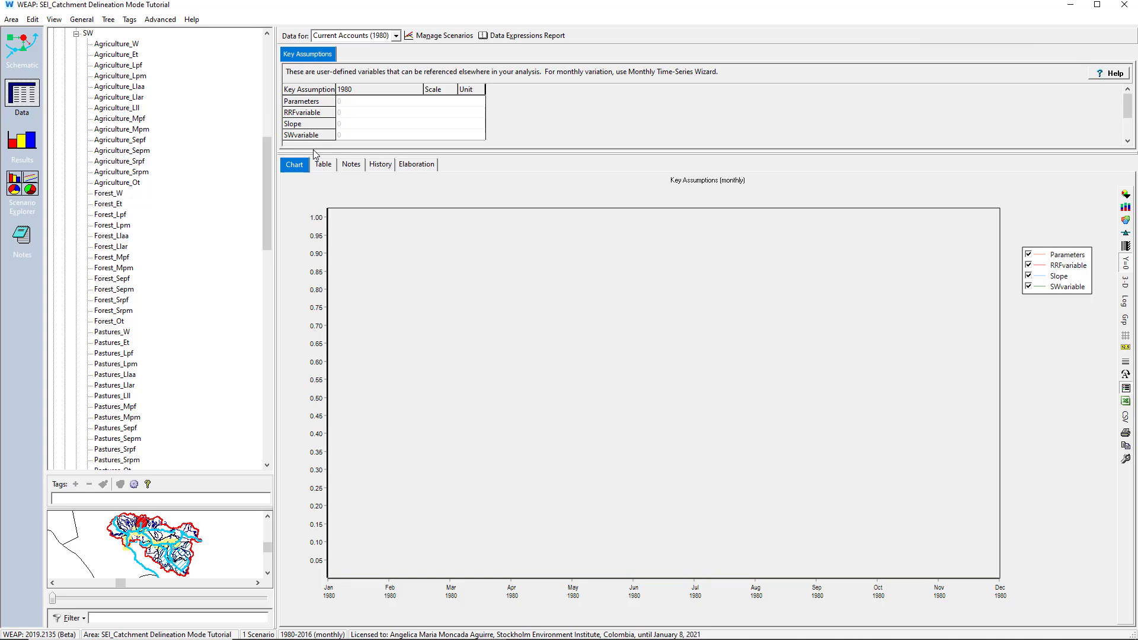
left_click(656, 365)
Export the expressions of all branches and all variables for Current Accounts to a new Excel workbook
left_click(33, 20)
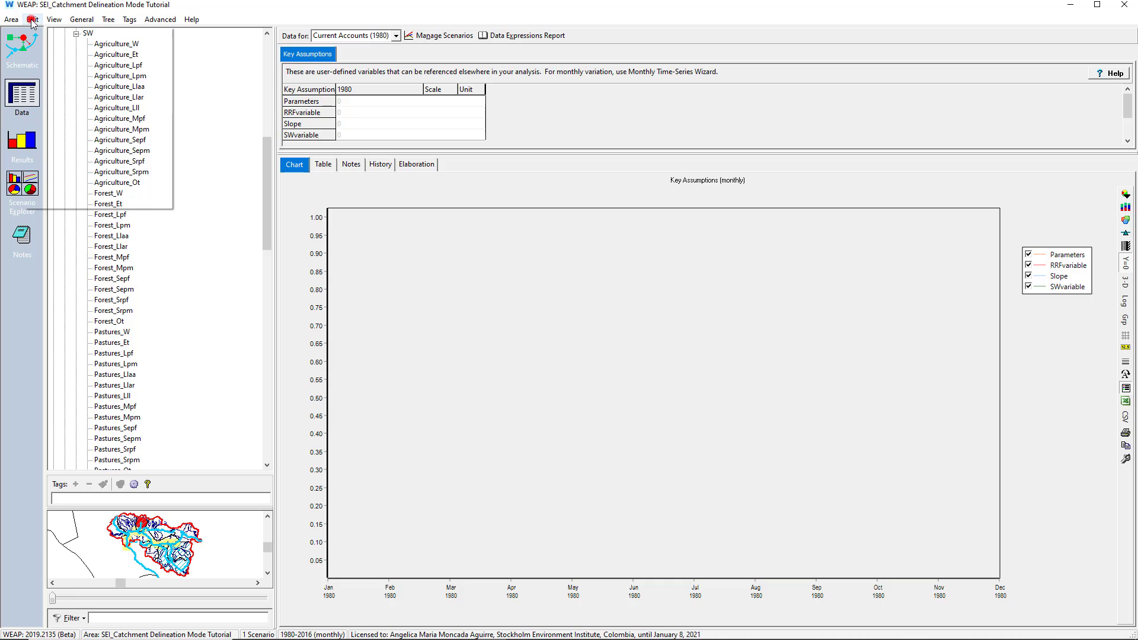
left_click(49, 134)
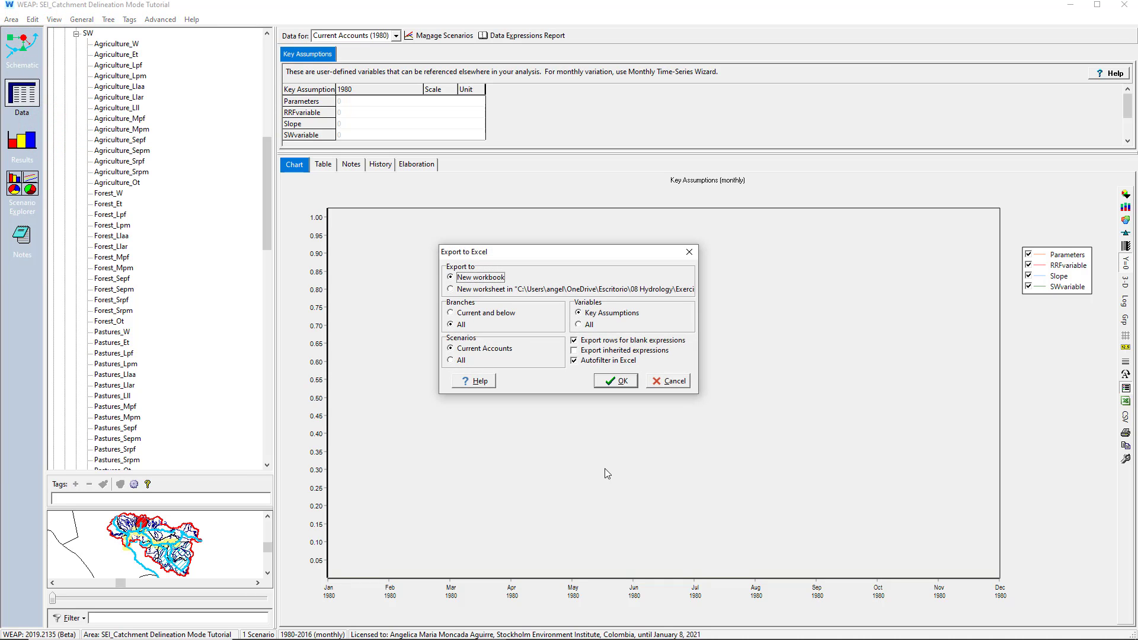
left_click(486, 280)
left_click(461, 324)
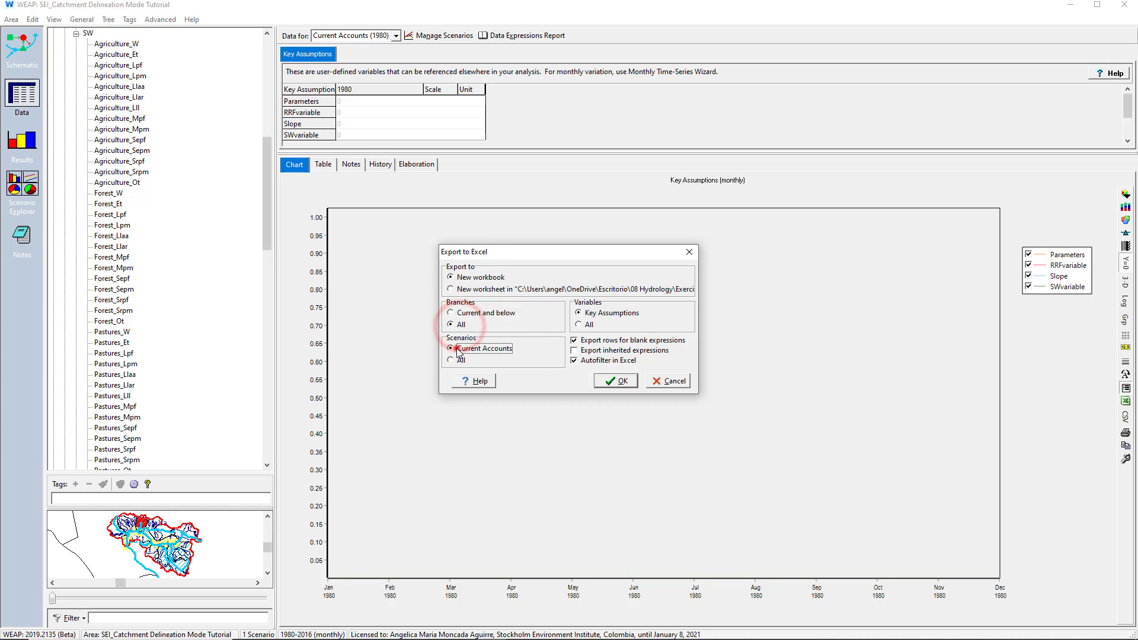
left_click(458, 349)
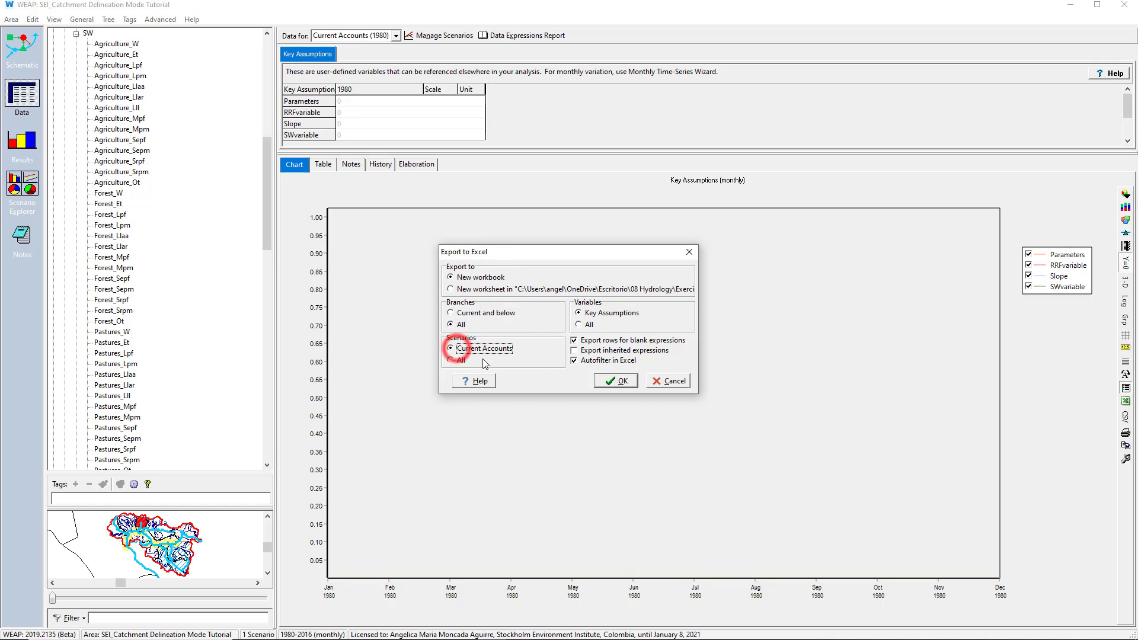
left_click(588, 326)
left_click(596, 381)
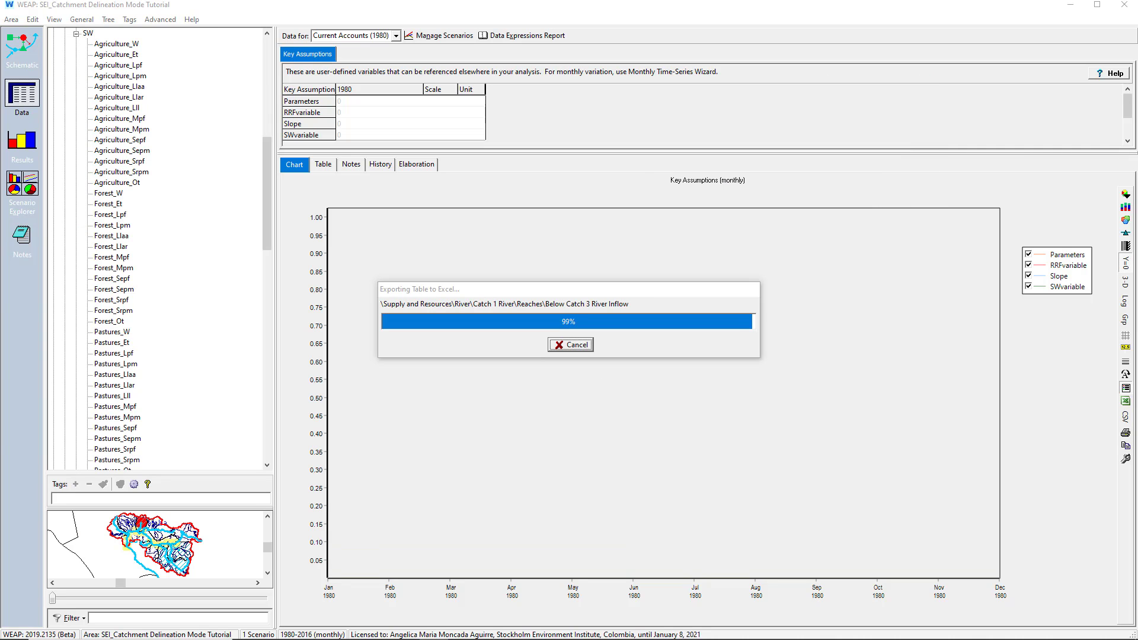
Filter the Variable column of the exported Sheet1 to Deep Water Capacity
left_click_drag(1043, 152, 1089, 205)
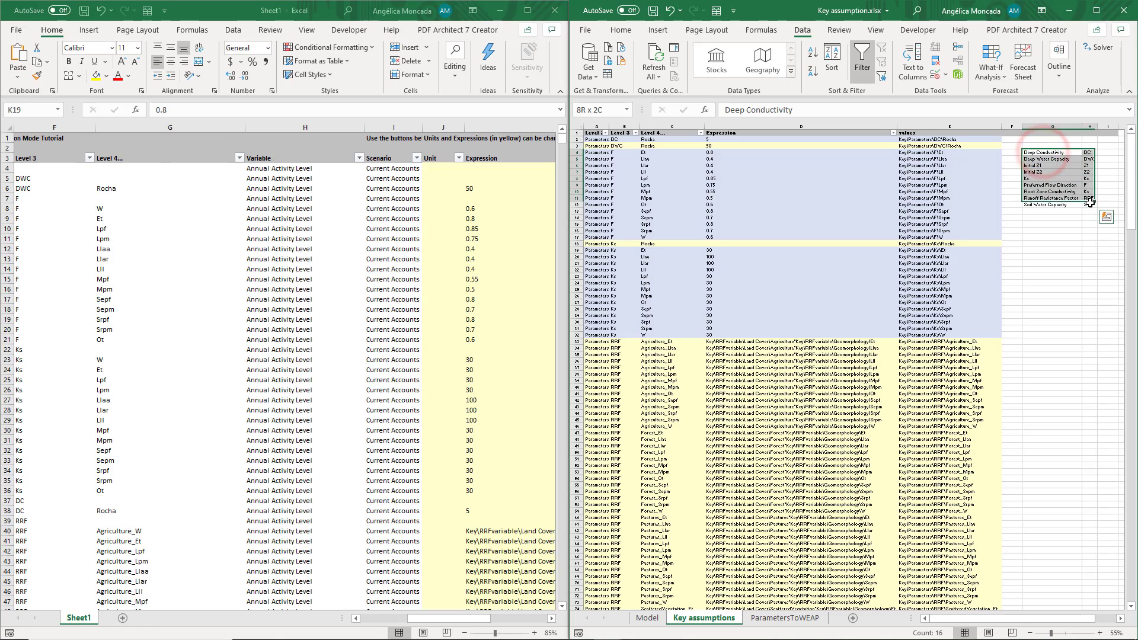
scroll(1090, 205, "up", 10)
scroll(969, 417, "down", 9)
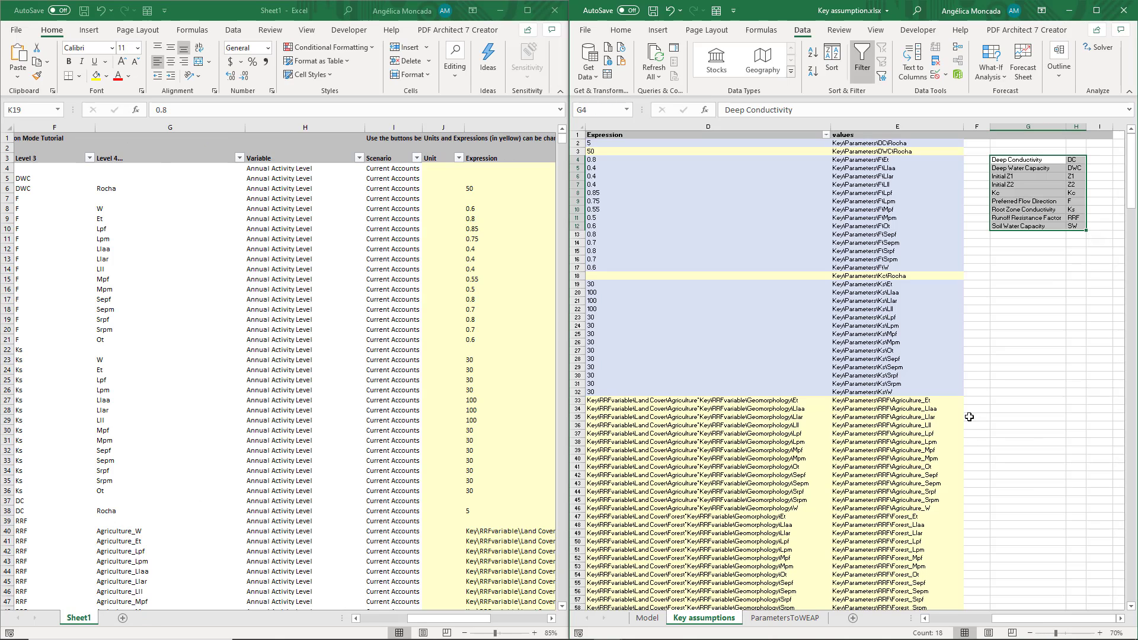
left_click(868, 144)
left_click(303, 157)
left_click(359, 157)
left_click(330, 284)
type("deep")
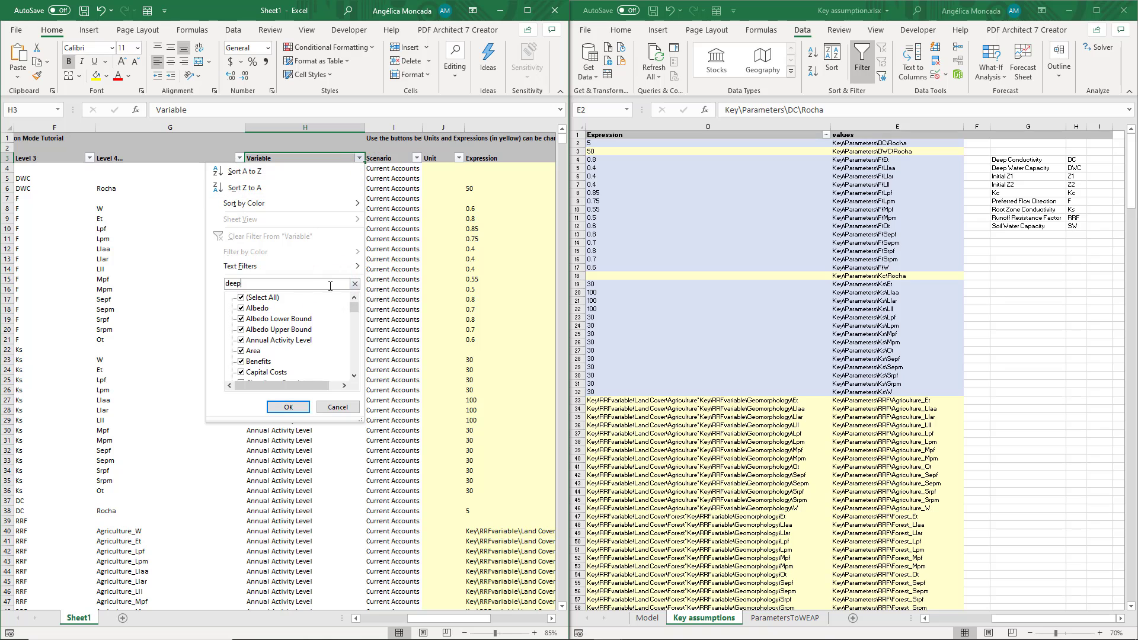
left_click(290, 323)
left_click(291, 404)
Copy the Key\Parameters\DWC\Rocha value from the Key assumptions sheet into all Deep Water Capacity expression cells of the exported sheet
left_click_drag(630, 151, 942, 150)
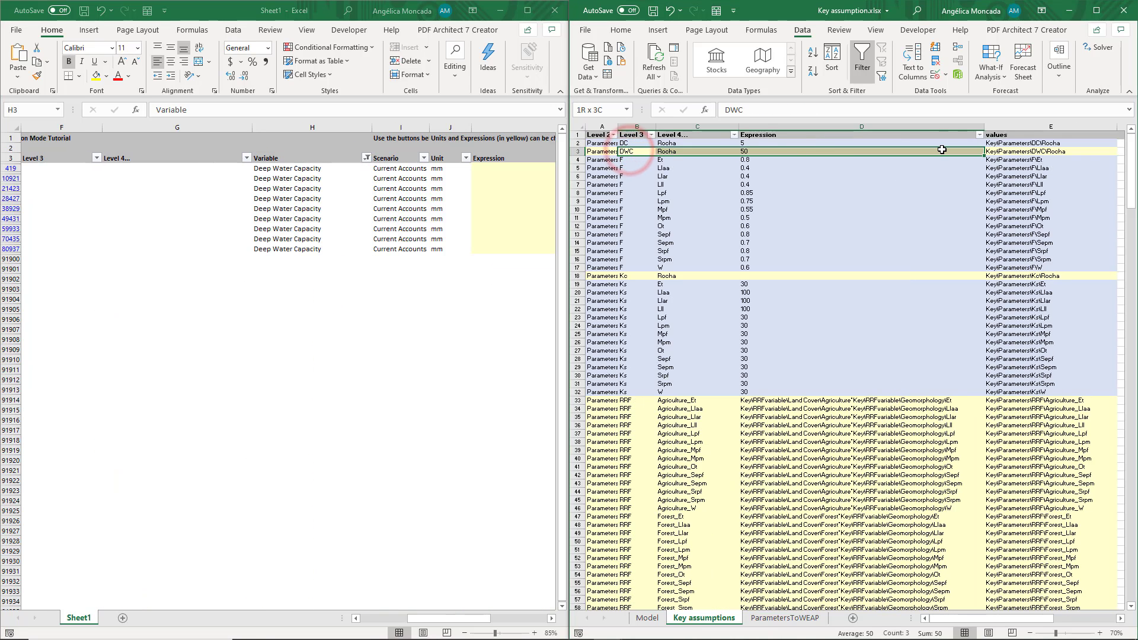
left_click(996, 151)
key("ctrl+c")
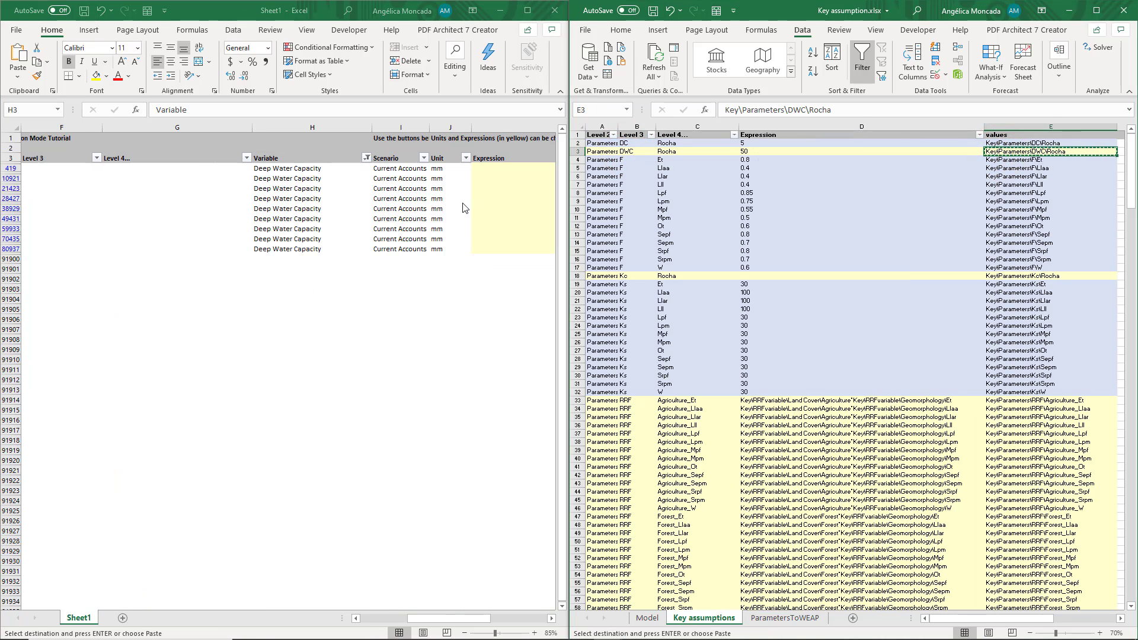
left_click_drag(492, 169, 499, 244)
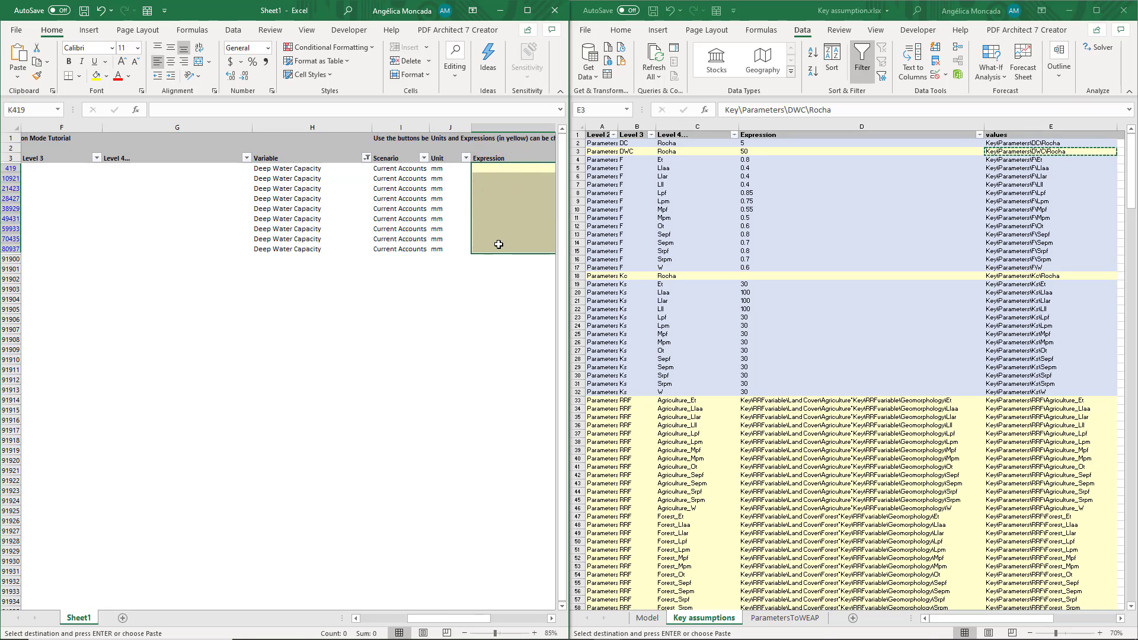
key("ctrl+v")
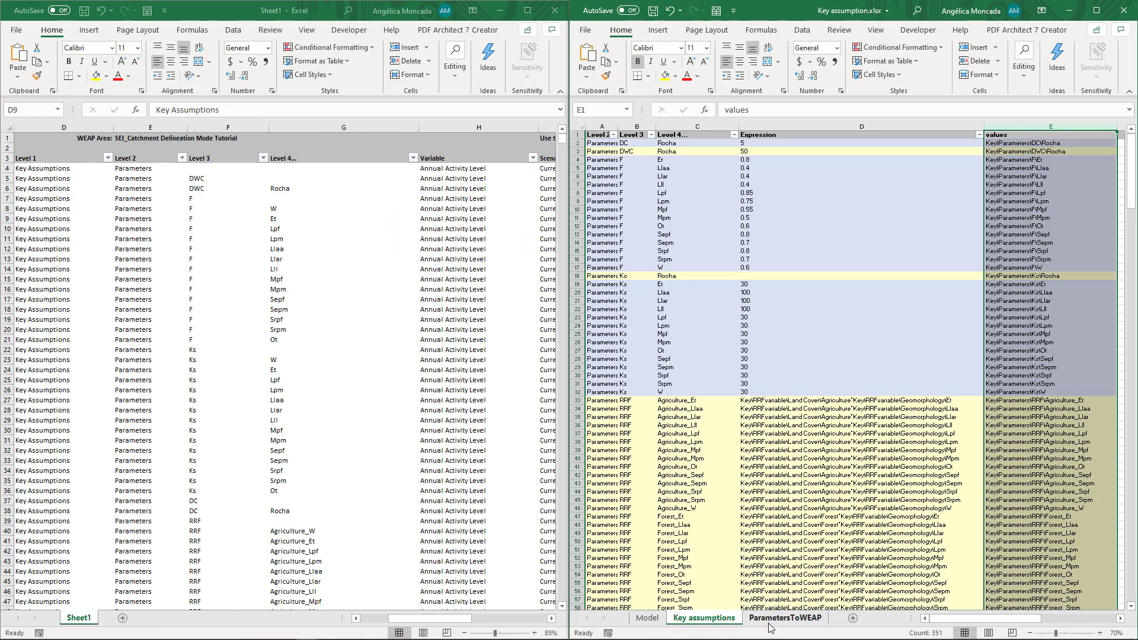
Check which soil moisture variables are listed in the Variable column of the ParametersToWEAP sheet
left_click(780, 618)
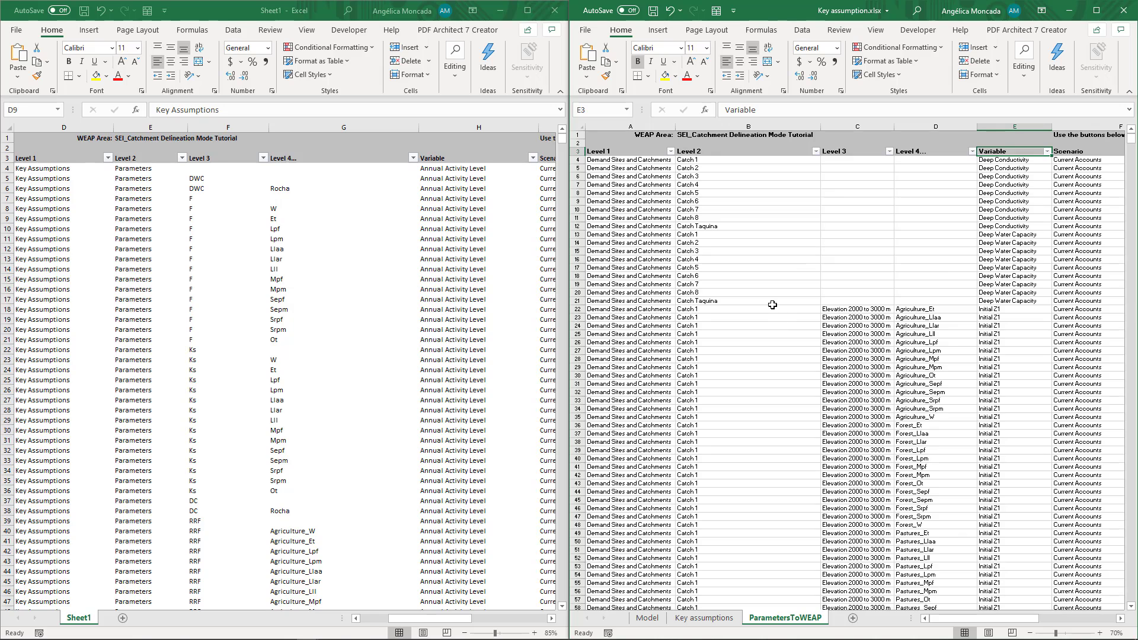
left_click(1047, 151)
mouse_move(1038, 301)
left_mouse_down()
mouse_move(1038, 342)
mouse_move(1041, 290)
left_mouse_up()
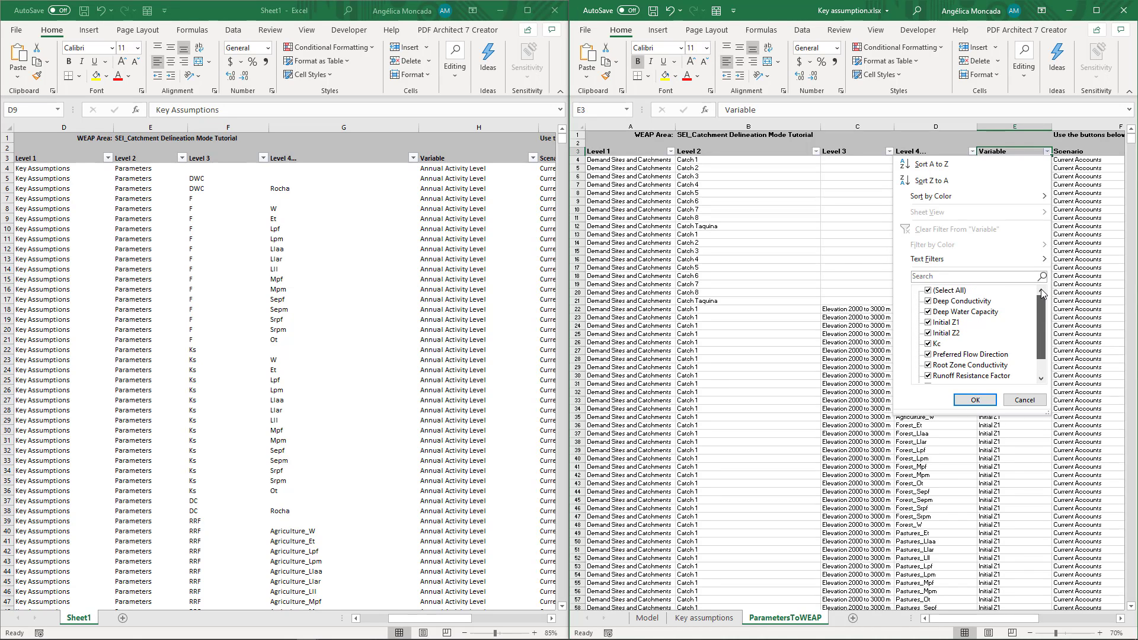
key("Escape")
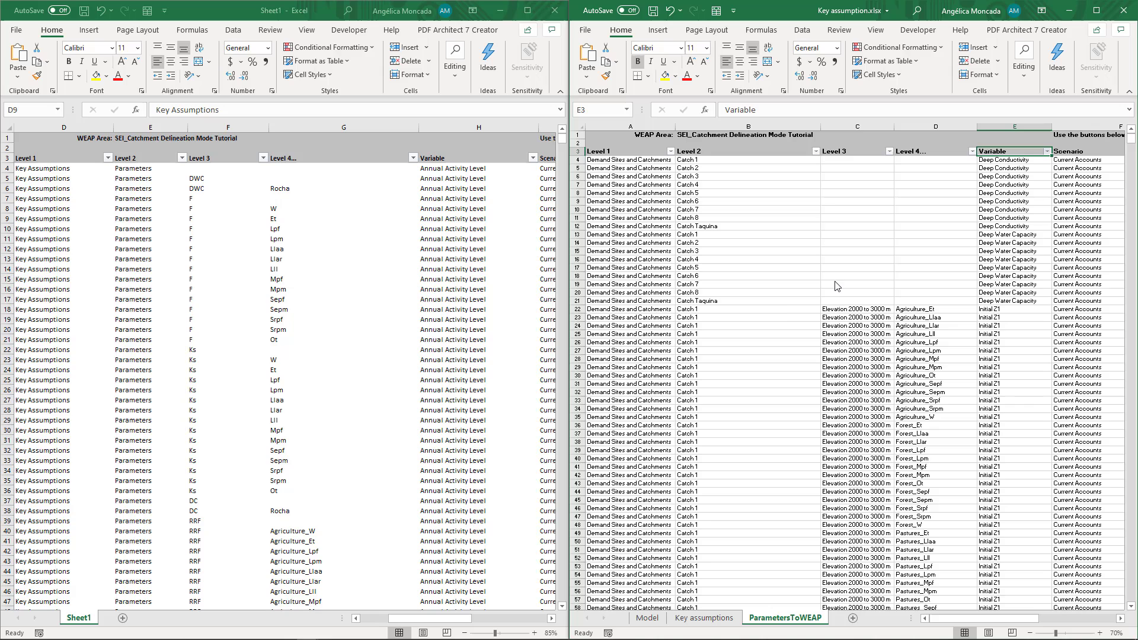
left_click(788, 311)
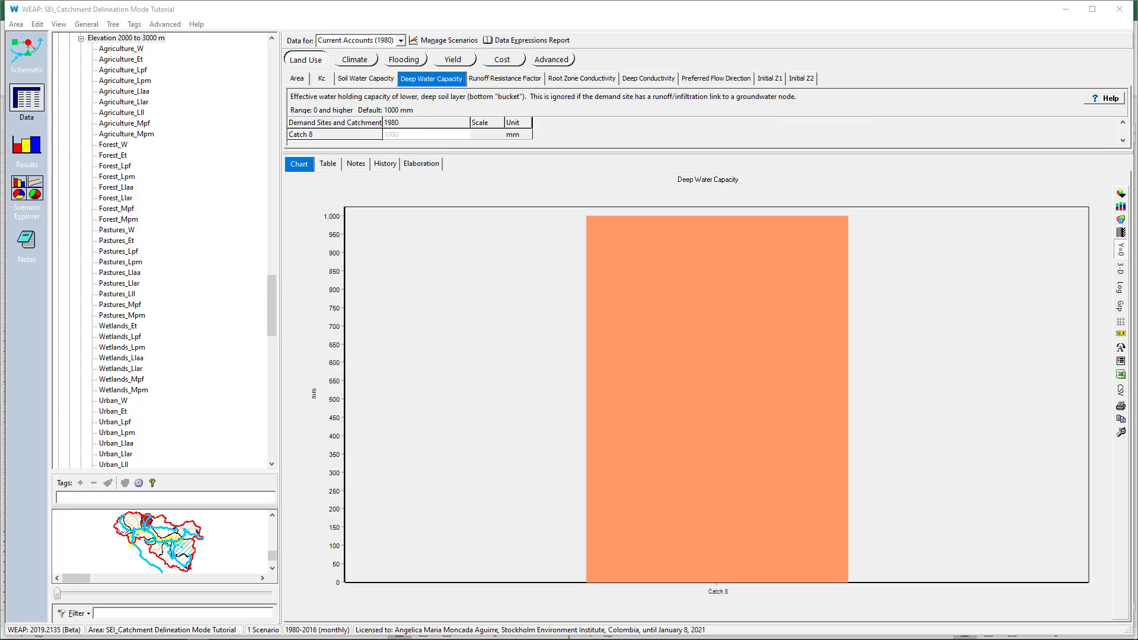
In WEAP, revert the area to the 19 December 2020, 14:45 version commented Complete Hydrological Model
left_click(13, 25)
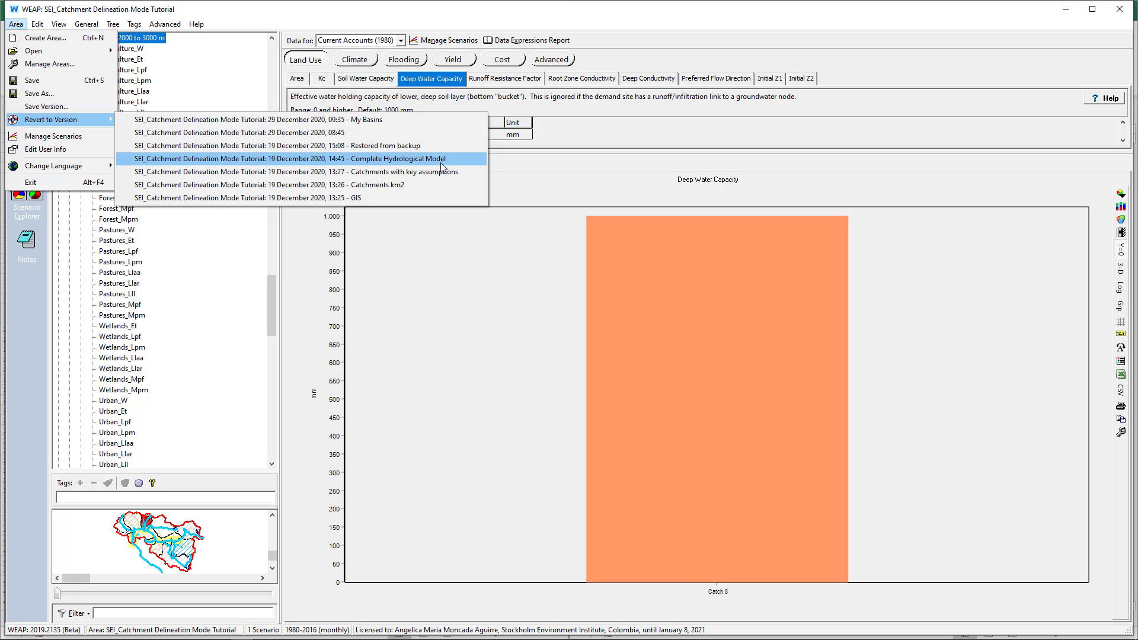
left_click(401, 159)
left_click(538, 346)
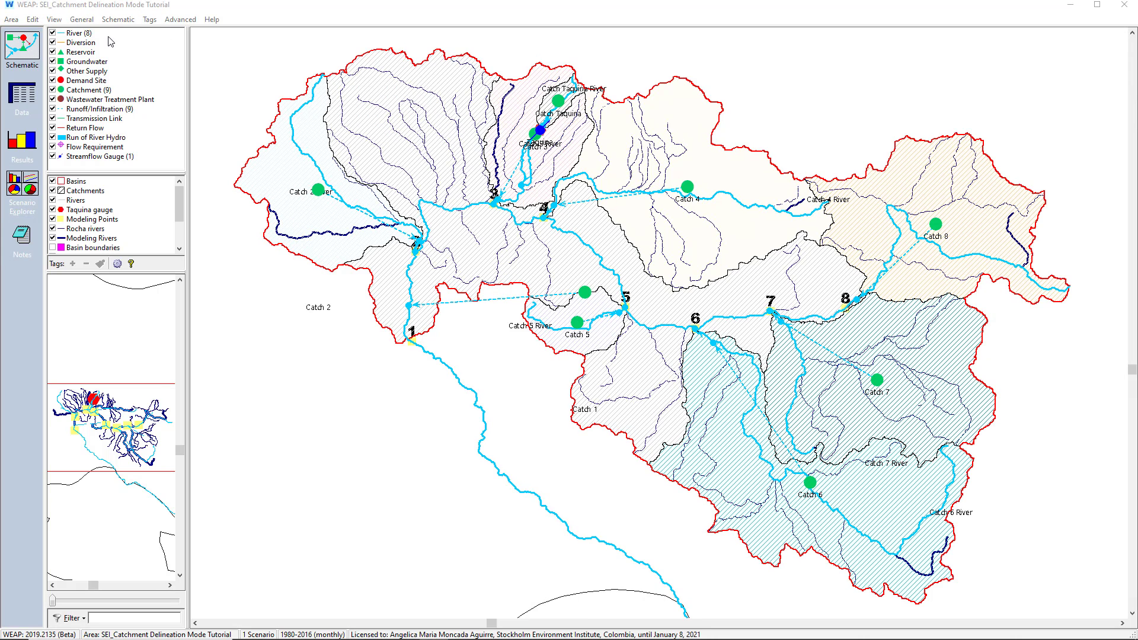
Review Catch Taquina's Deep Water Capacity, Deep Conductivity and Initial Z2, and the Taquina streamflow gauge data for the Reference scenario
left_click(32, 97)
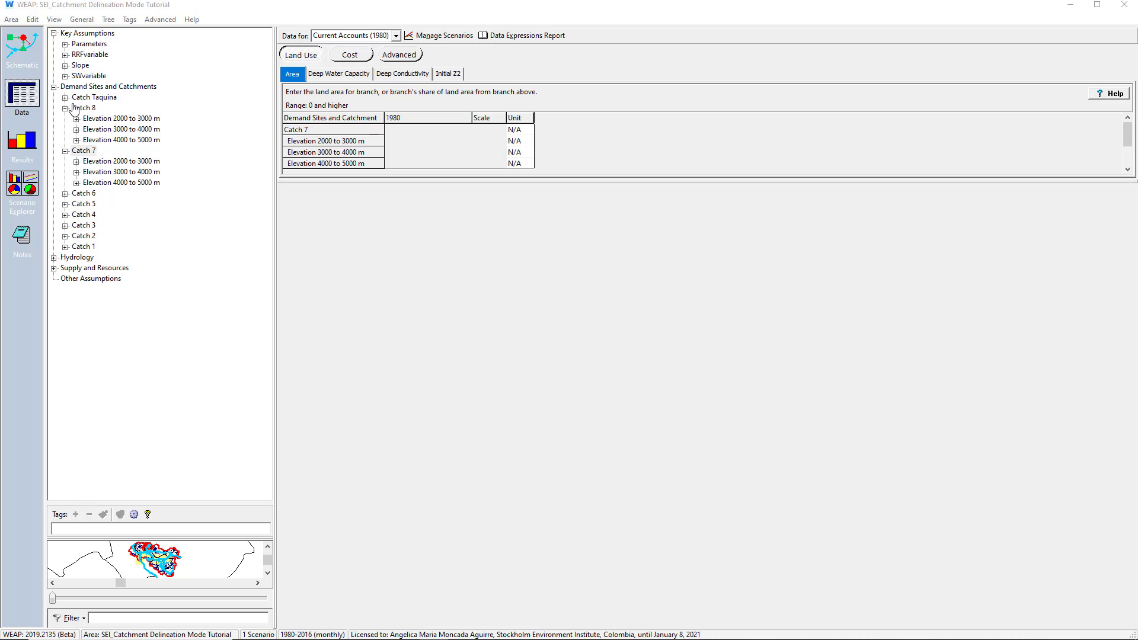
left_click(81, 97)
left_click(359, 75)
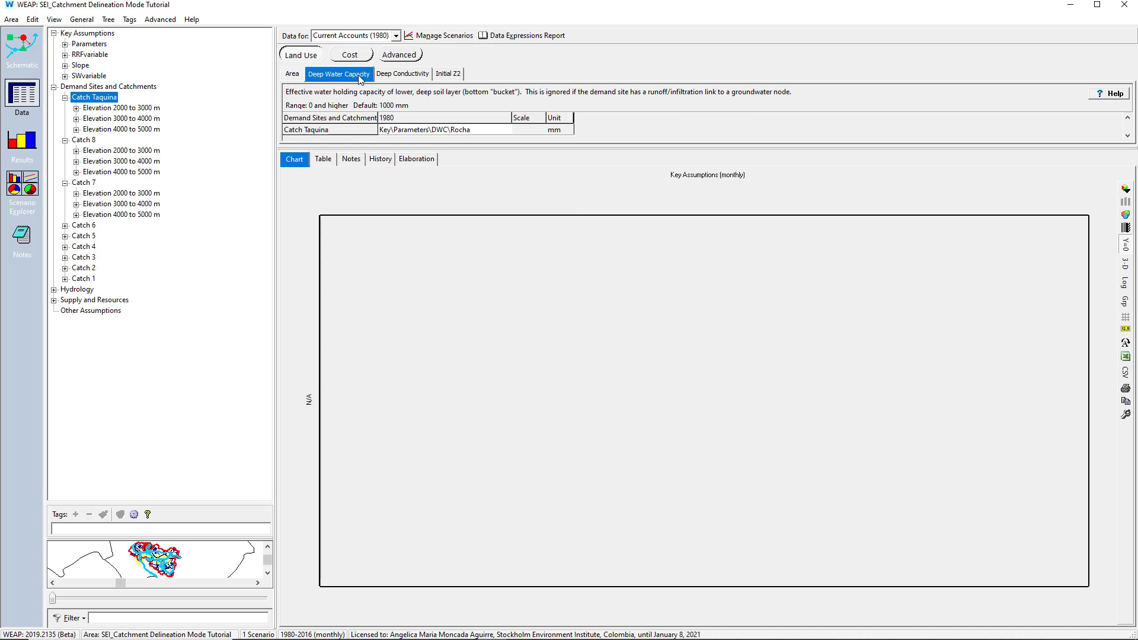
left_click(402, 73)
left_click(448, 74)
double_click(148, 108)
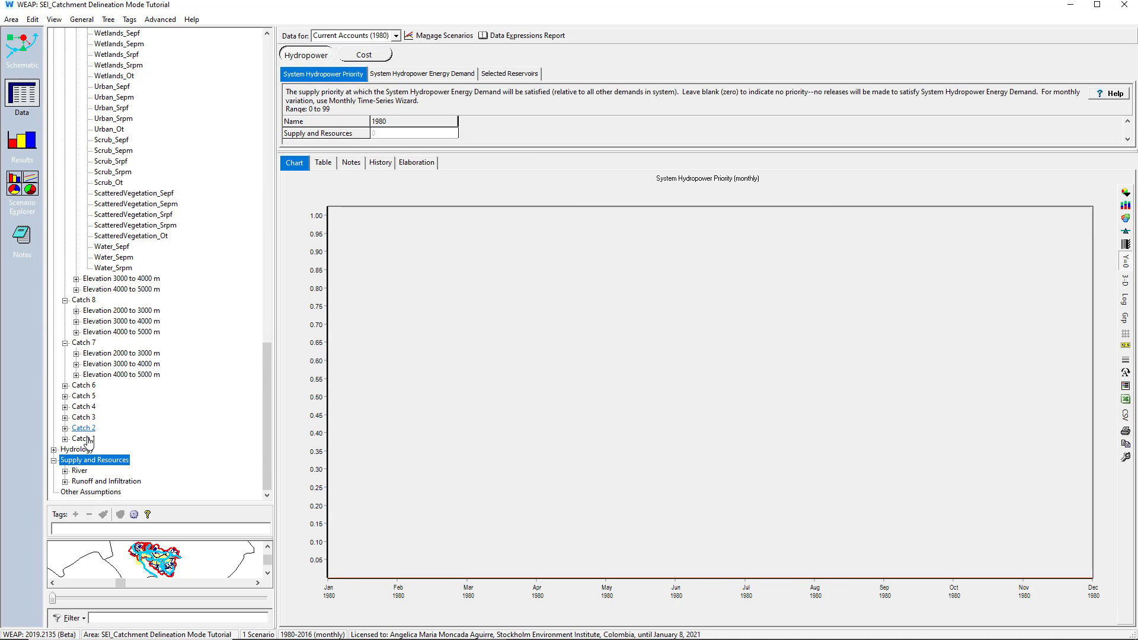
double_click(90, 461)
double_click(105, 396)
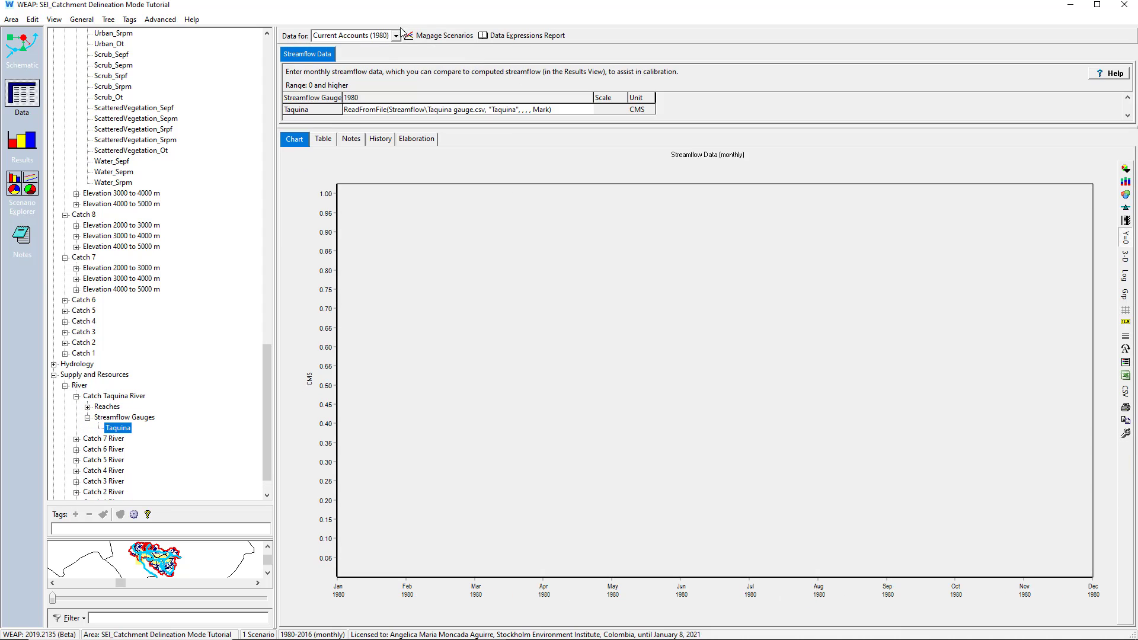
left_click(394, 36)
left_click(388, 59)
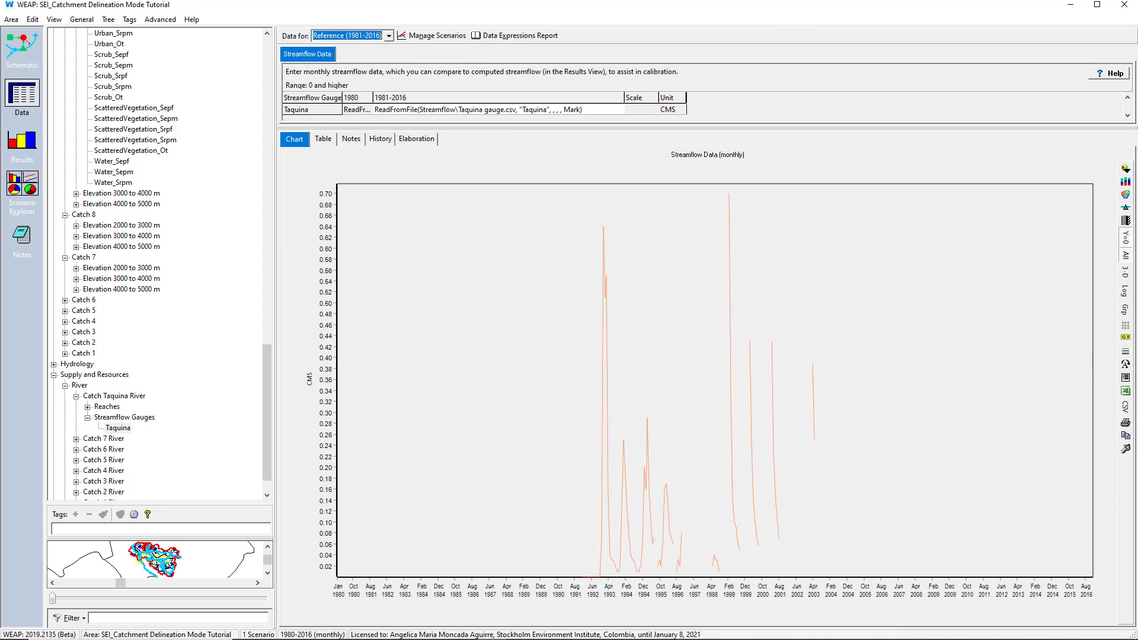
Display the model results and load a saved favorite chart of Land Class Inflows and Outflows
left_click(22, 142)
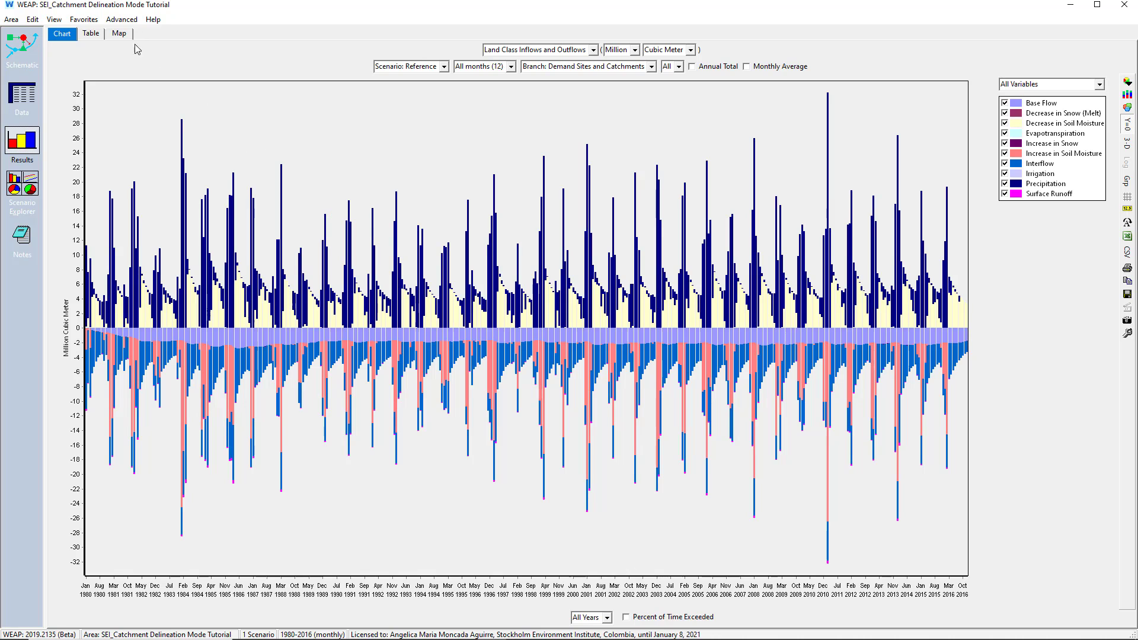
left_click(83, 19)
left_click(119, 105)
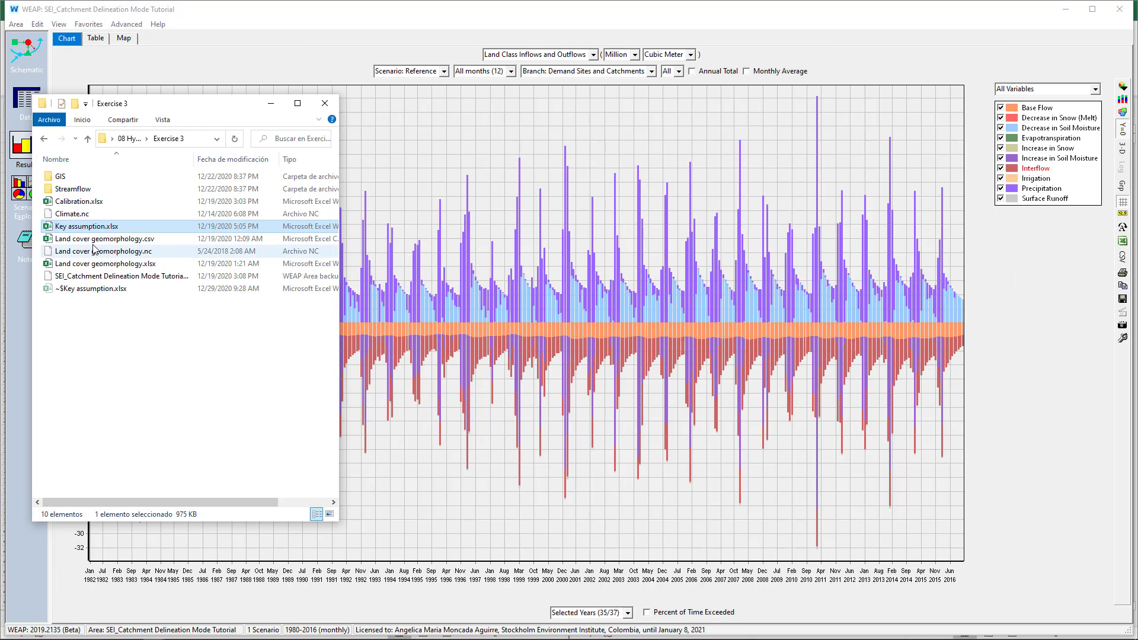
Open the Calibration.xlsx workbook from the Exercise 3 folder in Excel
double_click(84, 198)
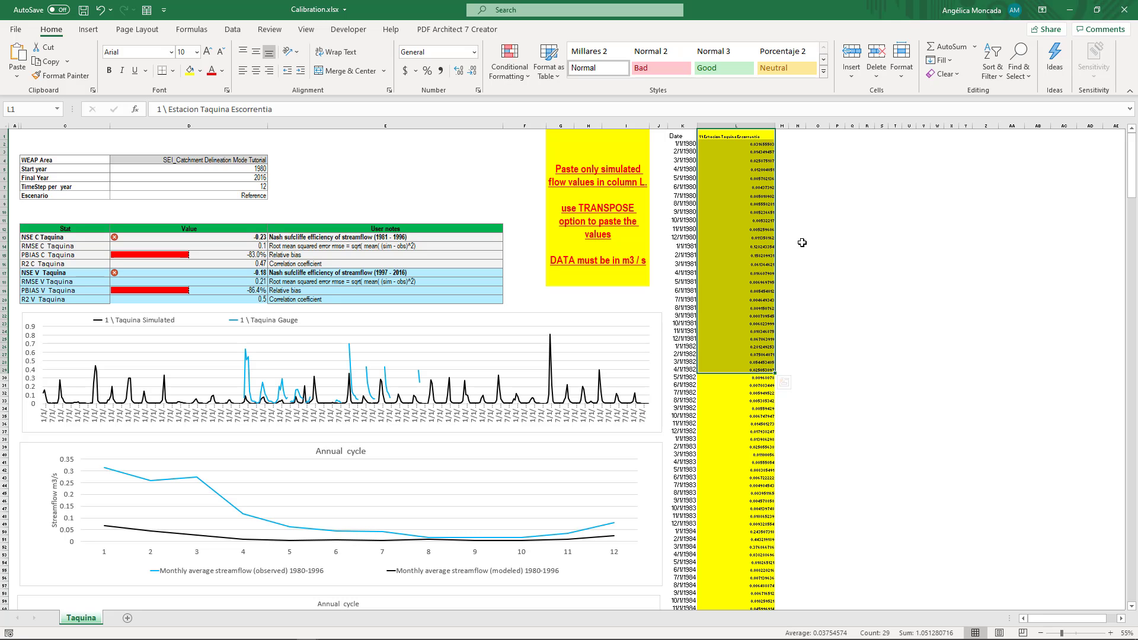